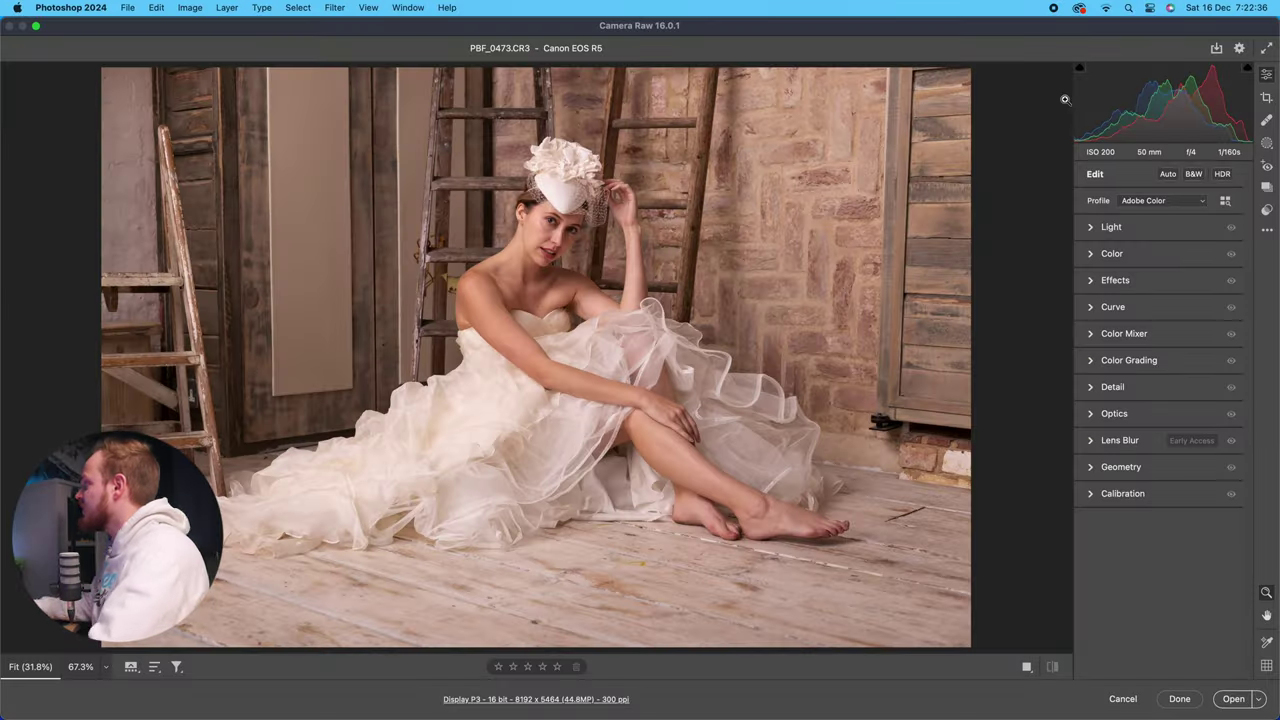
Try the Exposure and Contrast adjustments in the Light settings, keeping Exposure at 0.00 and setting Contrast to +10.
{"action": "left_click", "coordinate": [1112, 227]}
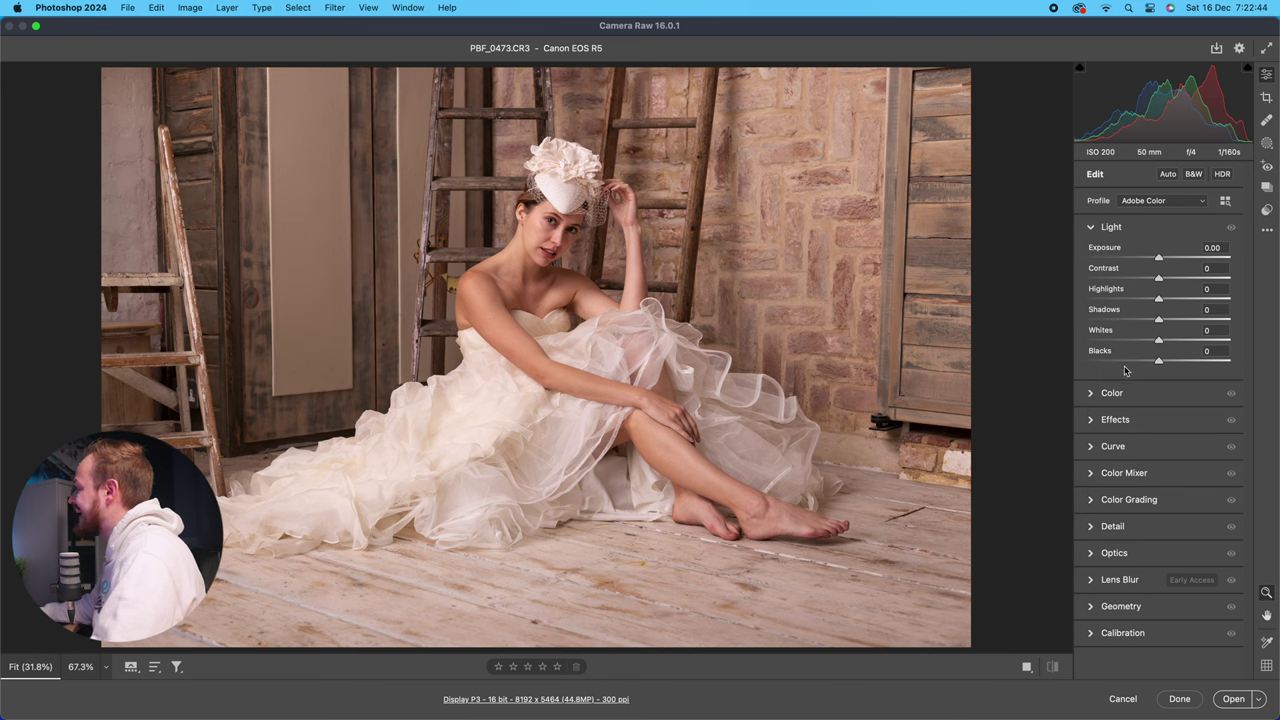
{"action": "mouse_move", "coordinate": [1159, 261]}
{"action": "left_mouse_down"}
{"action": "mouse_move", "coordinate": [1174, 260]}
{"action": "mouse_move", "coordinate": [1135, 260]}
{"action": "mouse_move", "coordinate": [1162, 261]}
{"action": "left_mouse_up"}
{"action": "double_click", "coordinate": [1161, 261]}
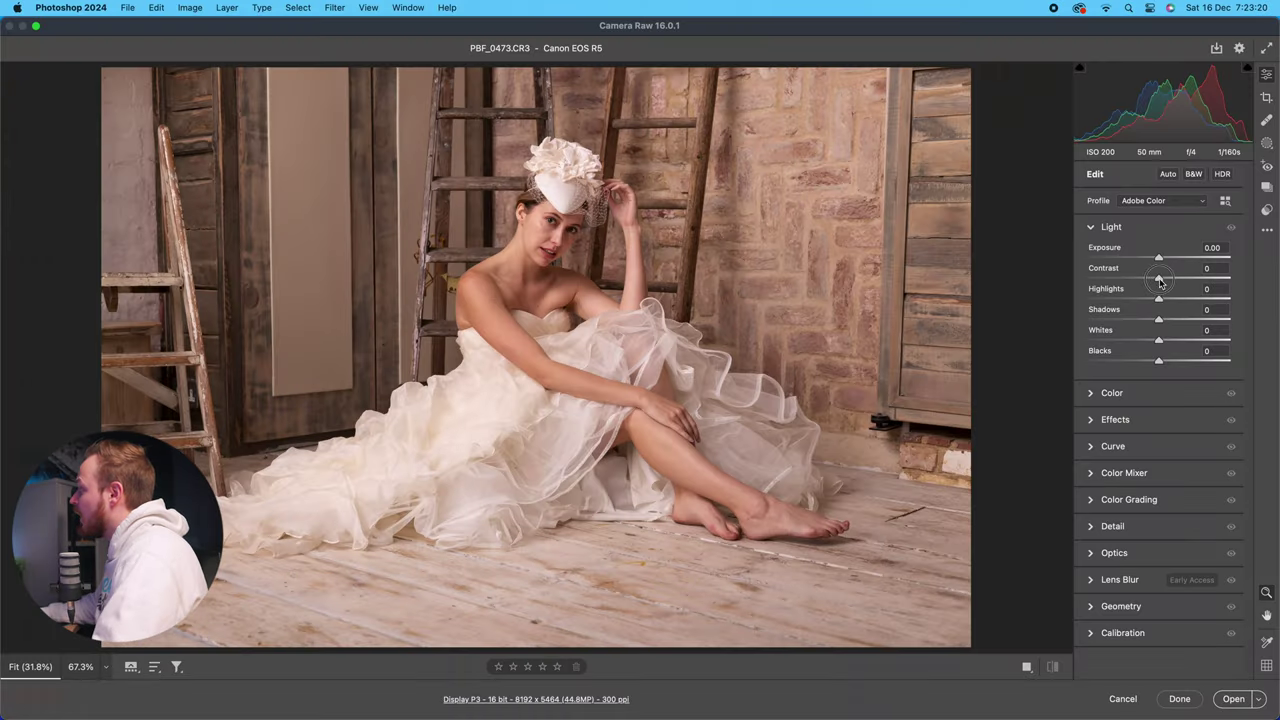
{"action": "left_click_drag", "start_coordinate": [1165, 283], "coordinate": [1200, 281]}
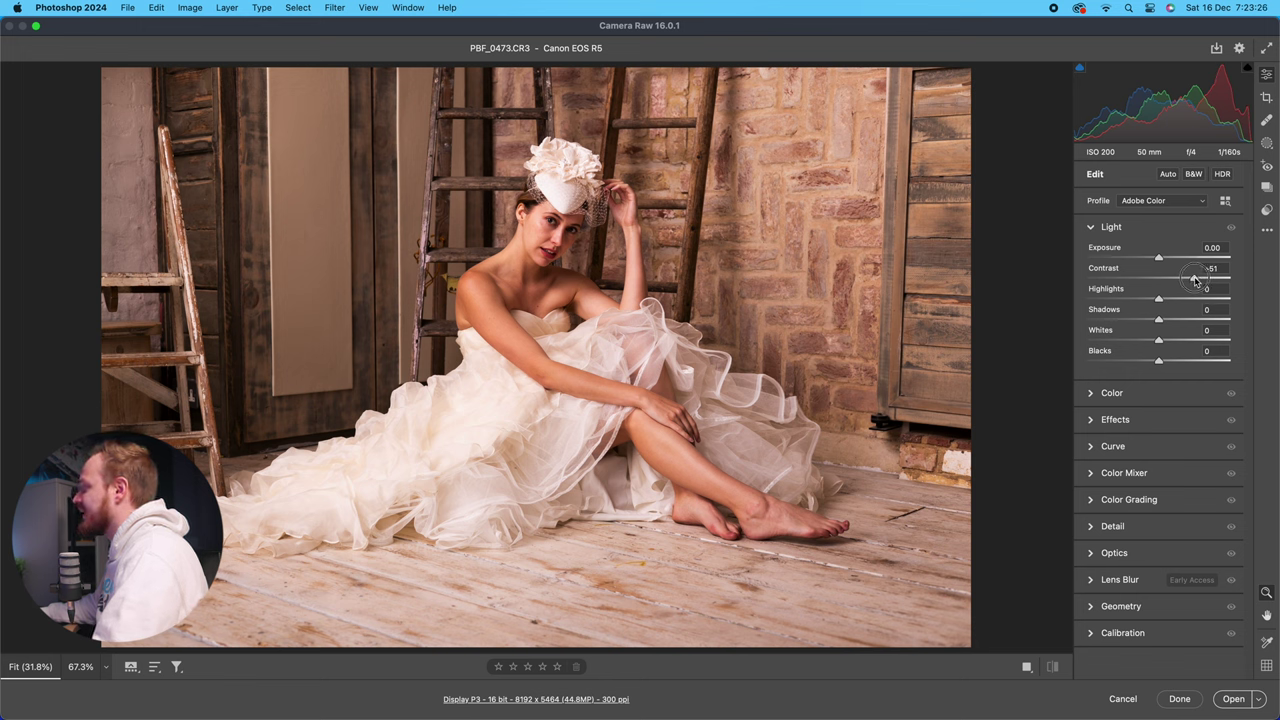
{"action": "left_click_drag", "start_coordinate": [1191, 280], "coordinate": [1113, 281]}
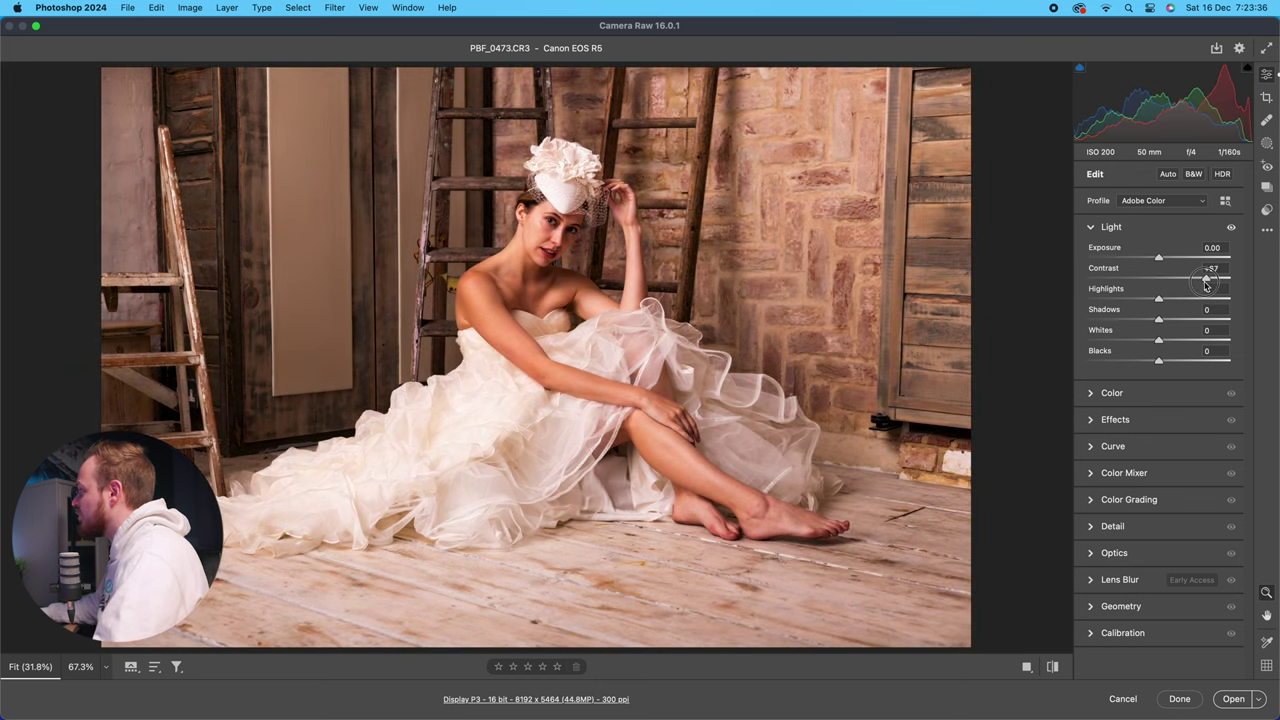
{"action": "left_click_drag", "start_coordinate": [1204, 286], "coordinate": [1163, 280]}
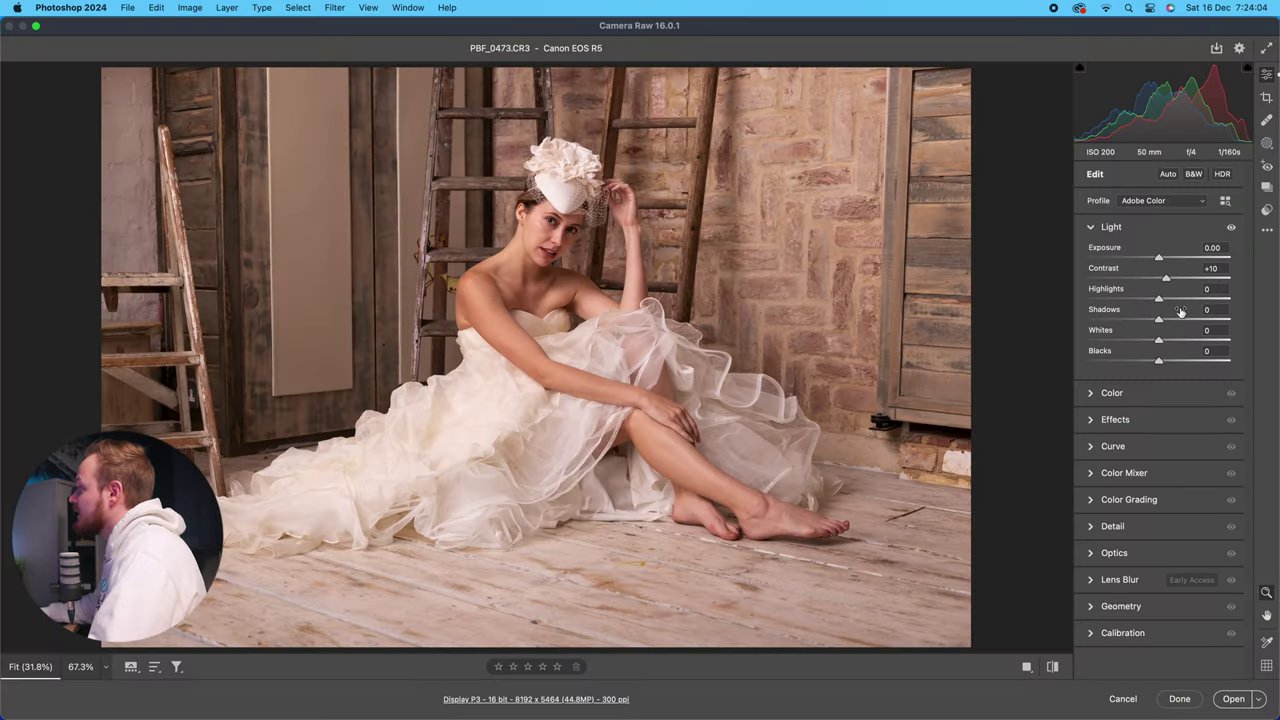
Lower the Highlights to -50, checking the detail recovered in the white dress.
{"action": "left_click_drag", "start_coordinate": [1157, 300], "coordinate": [1139, 299]}
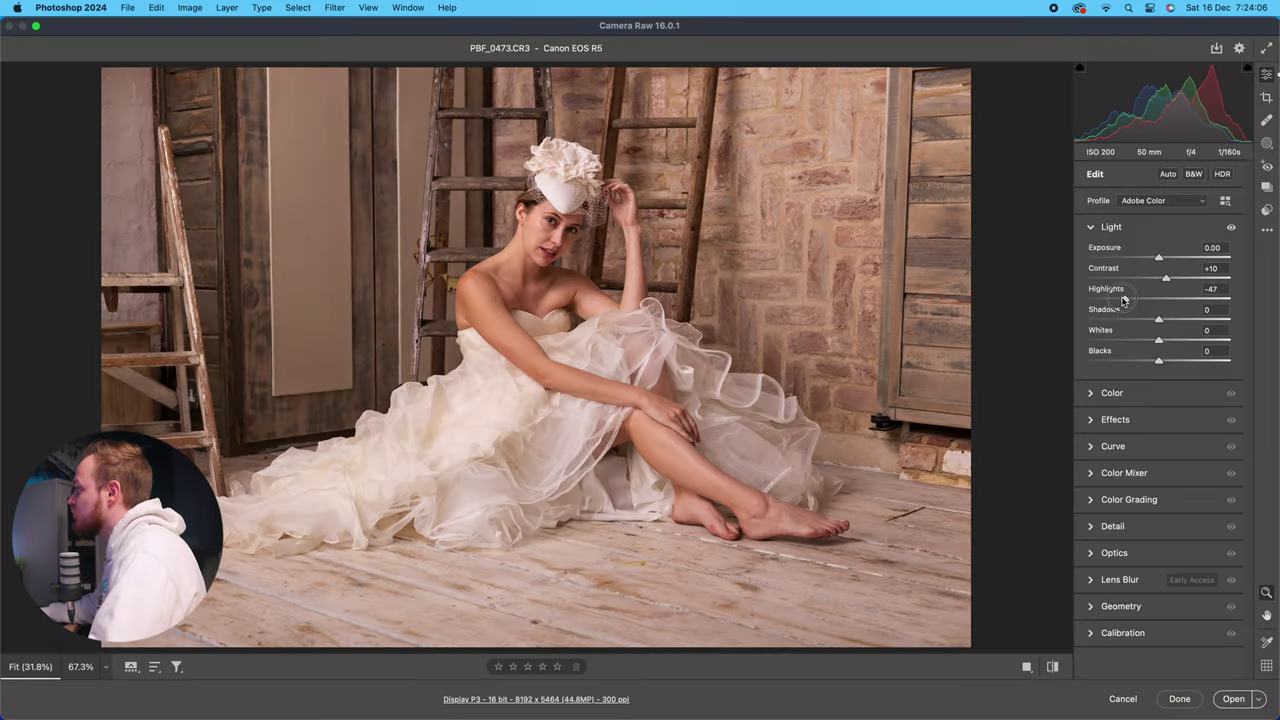
{"action": "left_click", "coordinate": [397, 426]}
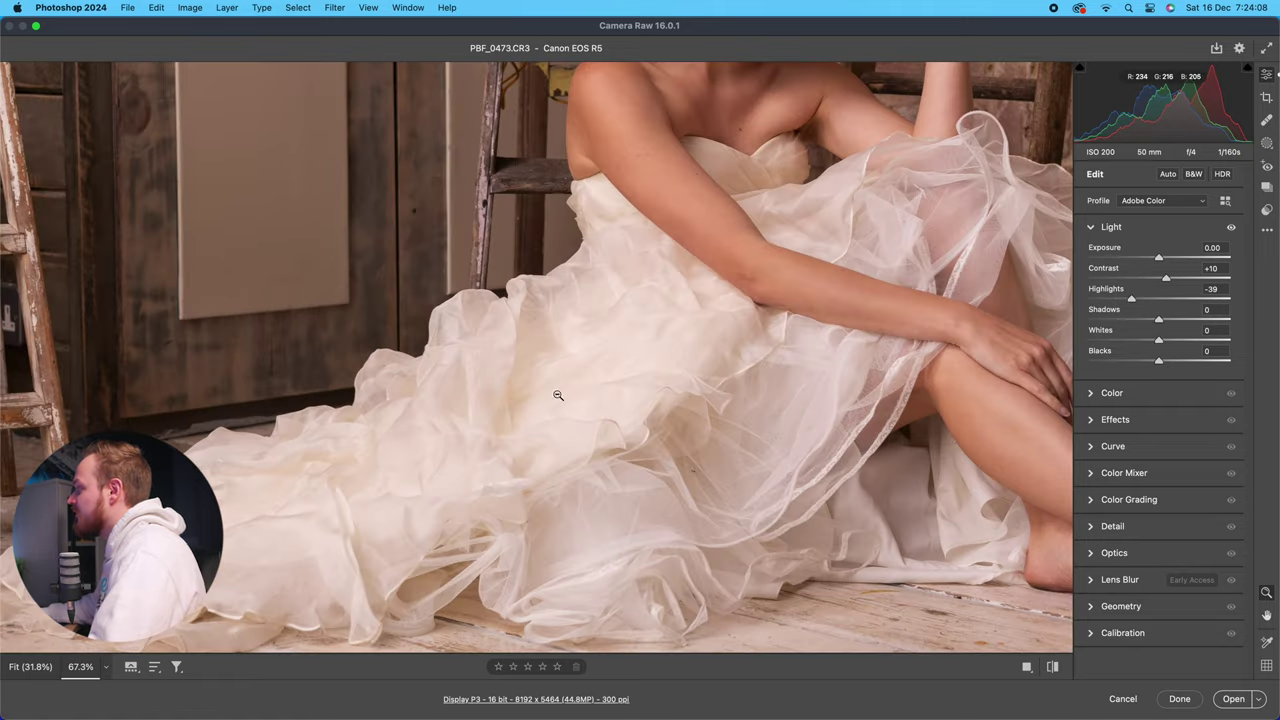
{"action": "key", "text": "super+0"}
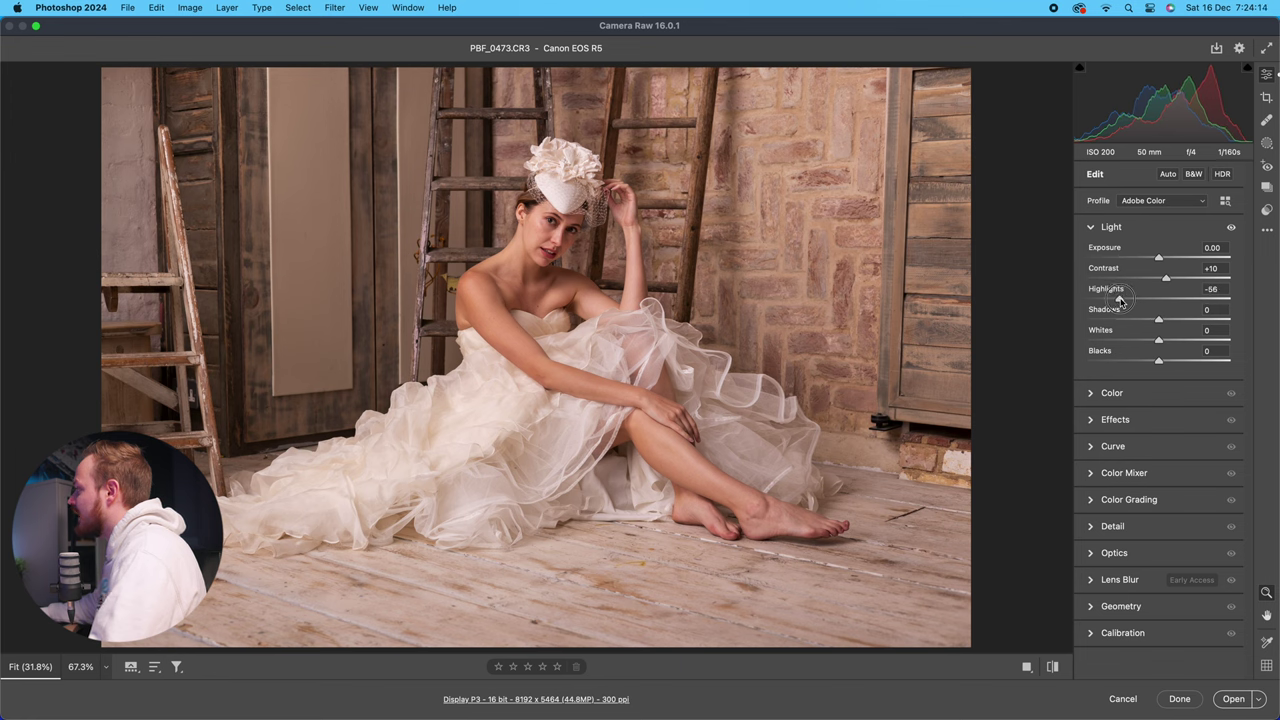
{"action": "type", "text": "-50"}
{"action": "key", "text": "Return"}
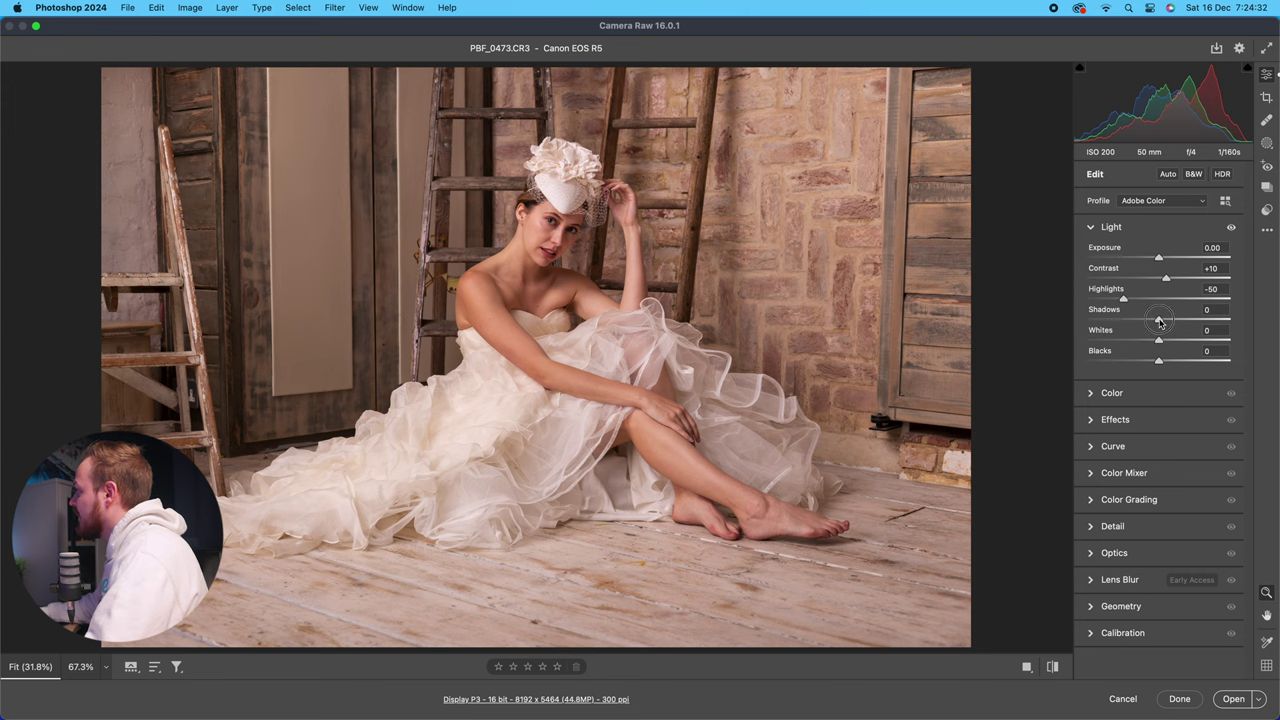
Set Shadows to +35, Whites to +10 and Blacks to -10.
{"action": "mouse_move", "coordinate": [1148, 321]}
{"action": "left_mouse_down"}
{"action": "mouse_move", "coordinate": [1130, 322]}
{"action": "mouse_move", "coordinate": [1160, 324]}
{"action": "left_mouse_up"}
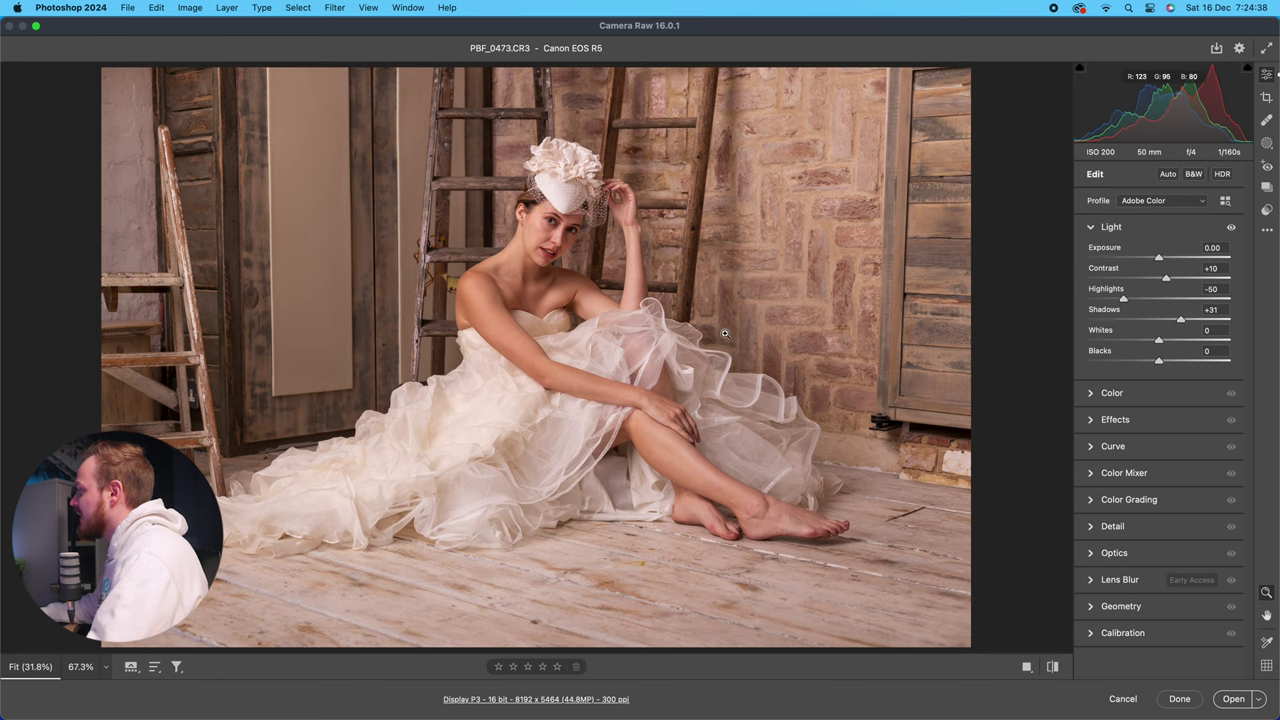
{"action": "left_click", "coordinate": [675, 443]}
{"action": "left_click", "coordinate": [720, 497]}
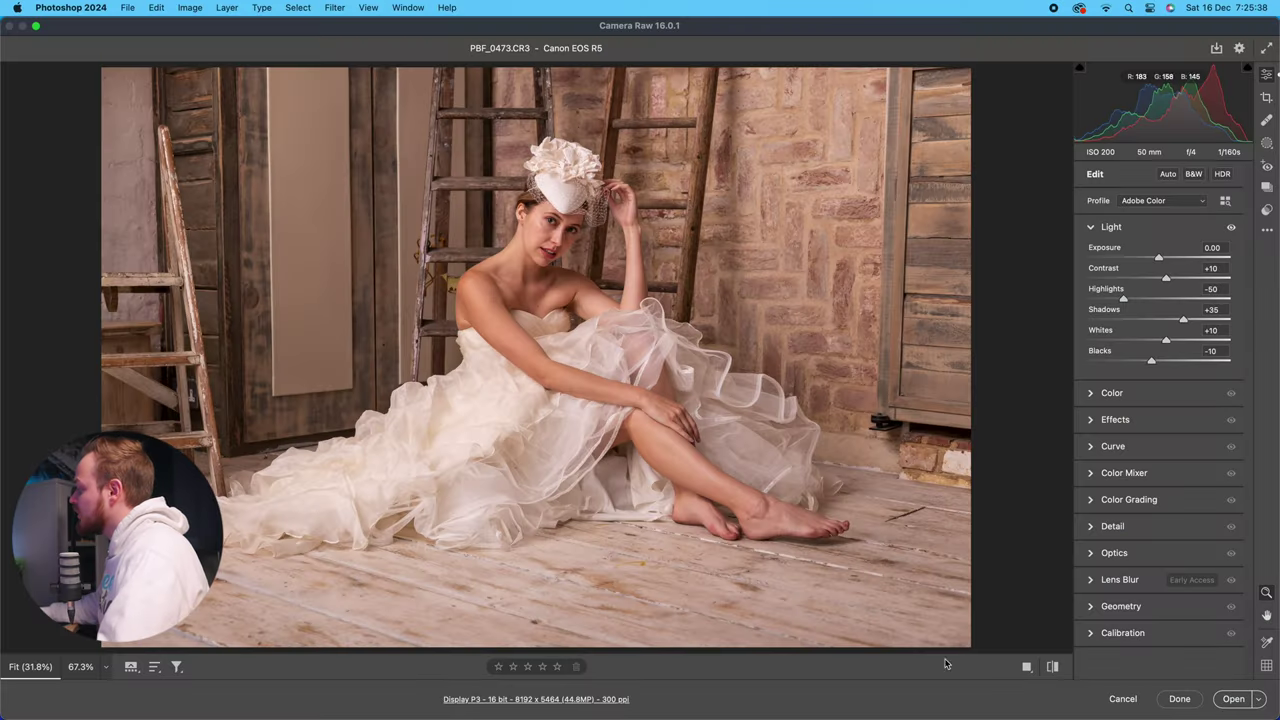
Compare the photo before and after the tonal edits, and collapse the Light settings.
{"action": "left_click", "coordinate": [1052, 668]}
{"action": "left_click", "coordinate": [1052, 668]}
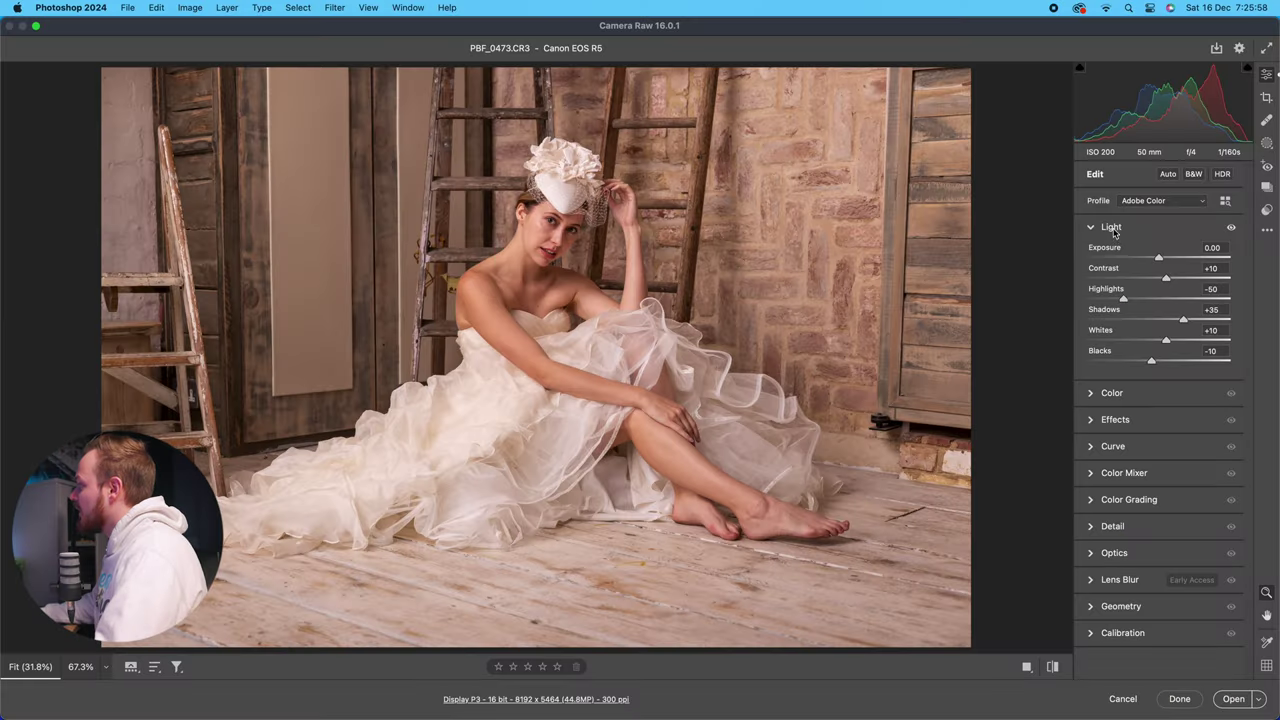
{"action": "left_click", "coordinate": [1112, 229]}
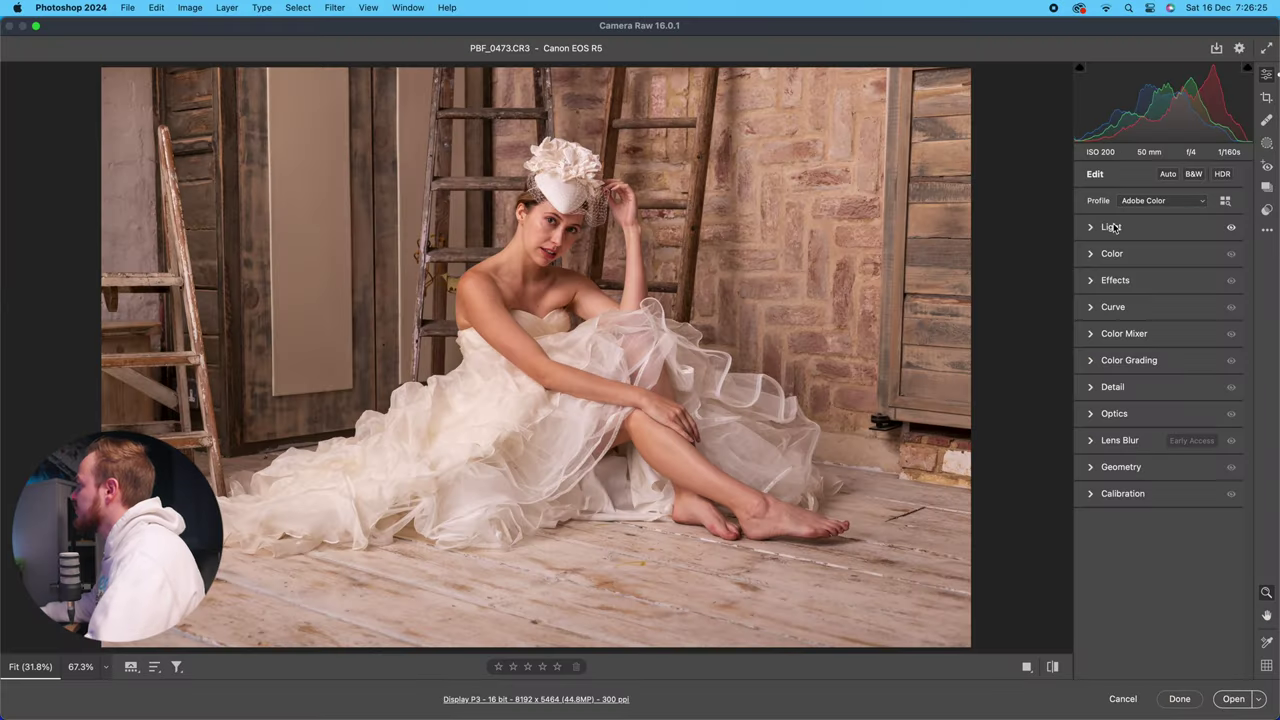
Open the Color settings and review the white balance presets, leaving As Shot selected.
{"action": "left_click", "coordinate": [1113, 254]}
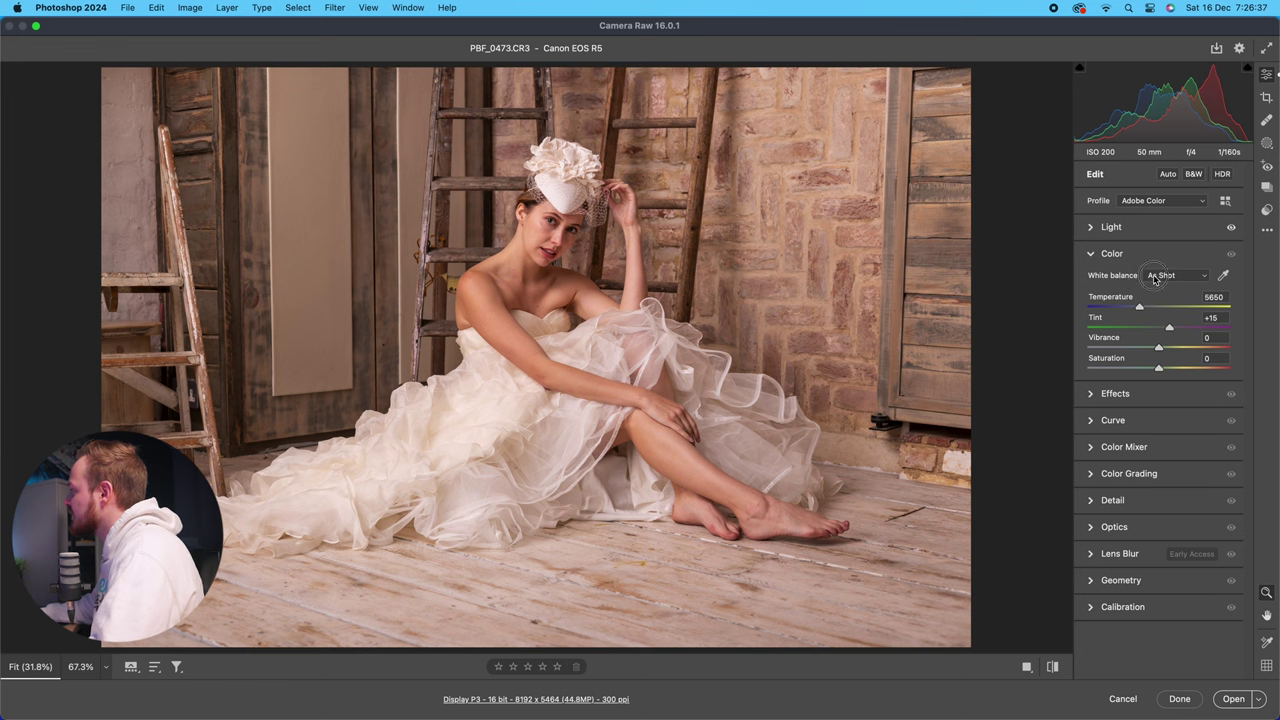
{"action": "left_click", "coordinate": [1158, 276]}
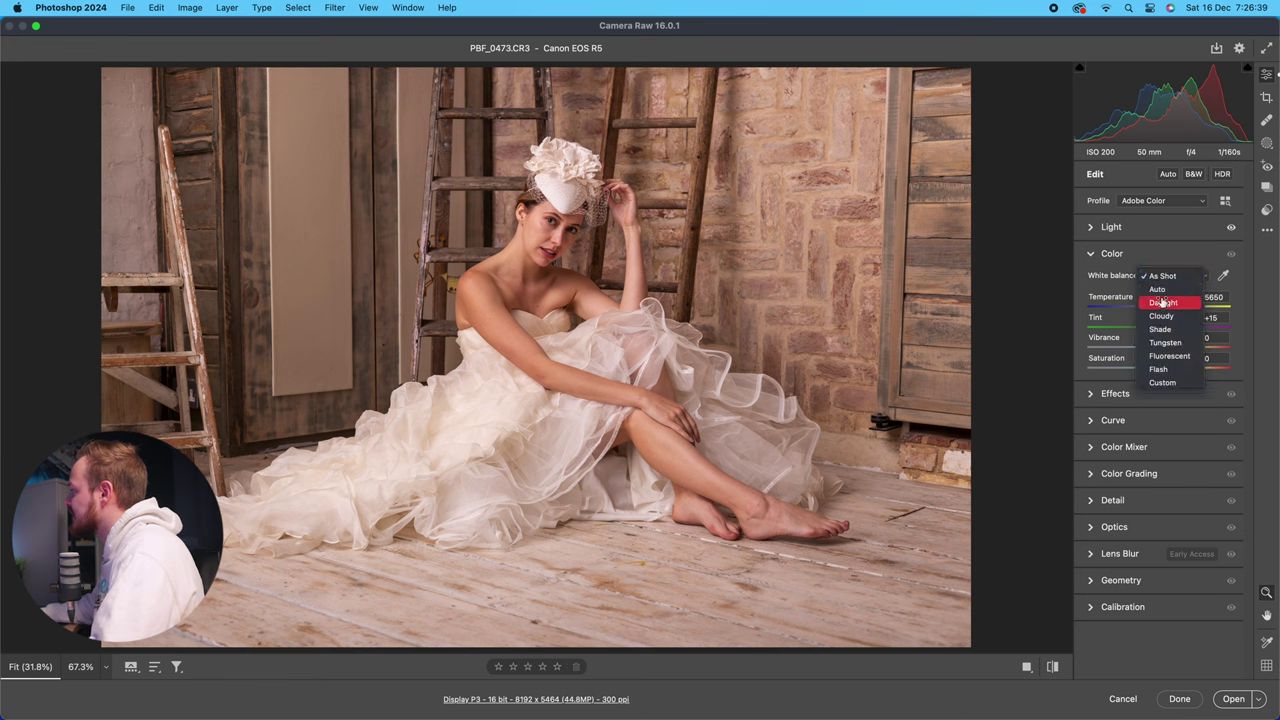
{"action": "left_click", "coordinate": [1162, 278]}
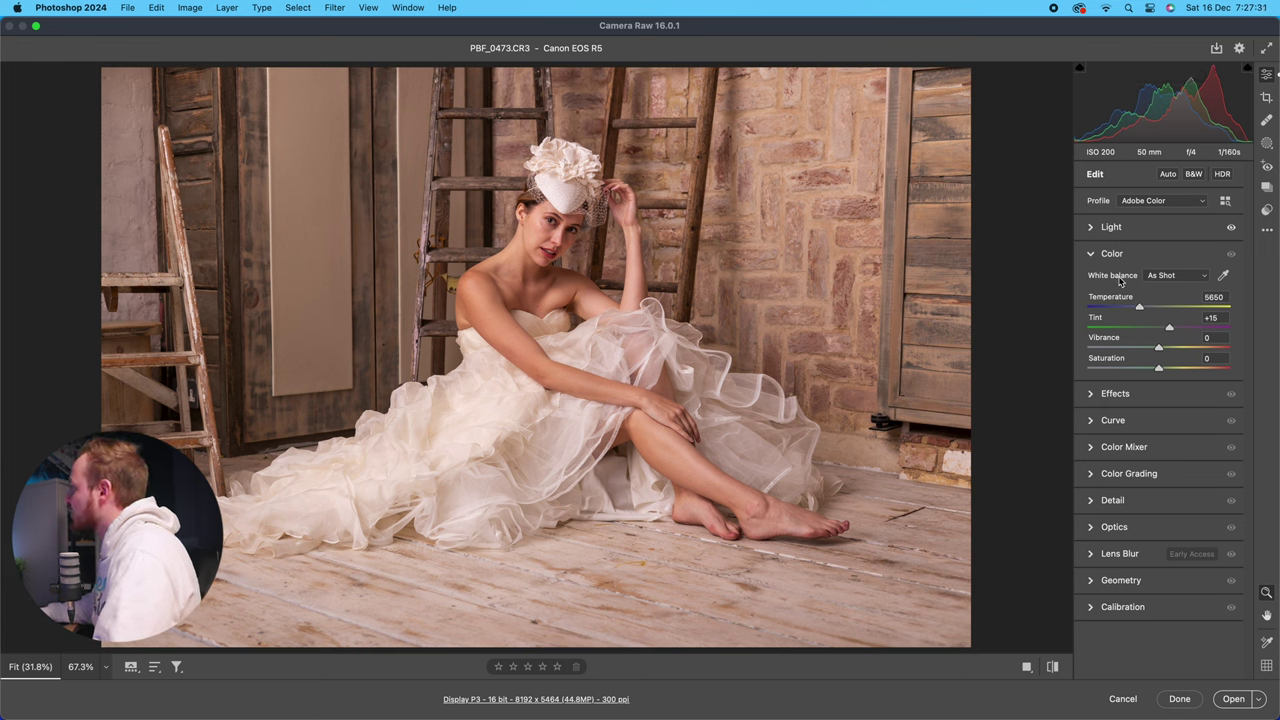
{"action": "left_click", "coordinate": [1184, 280]}
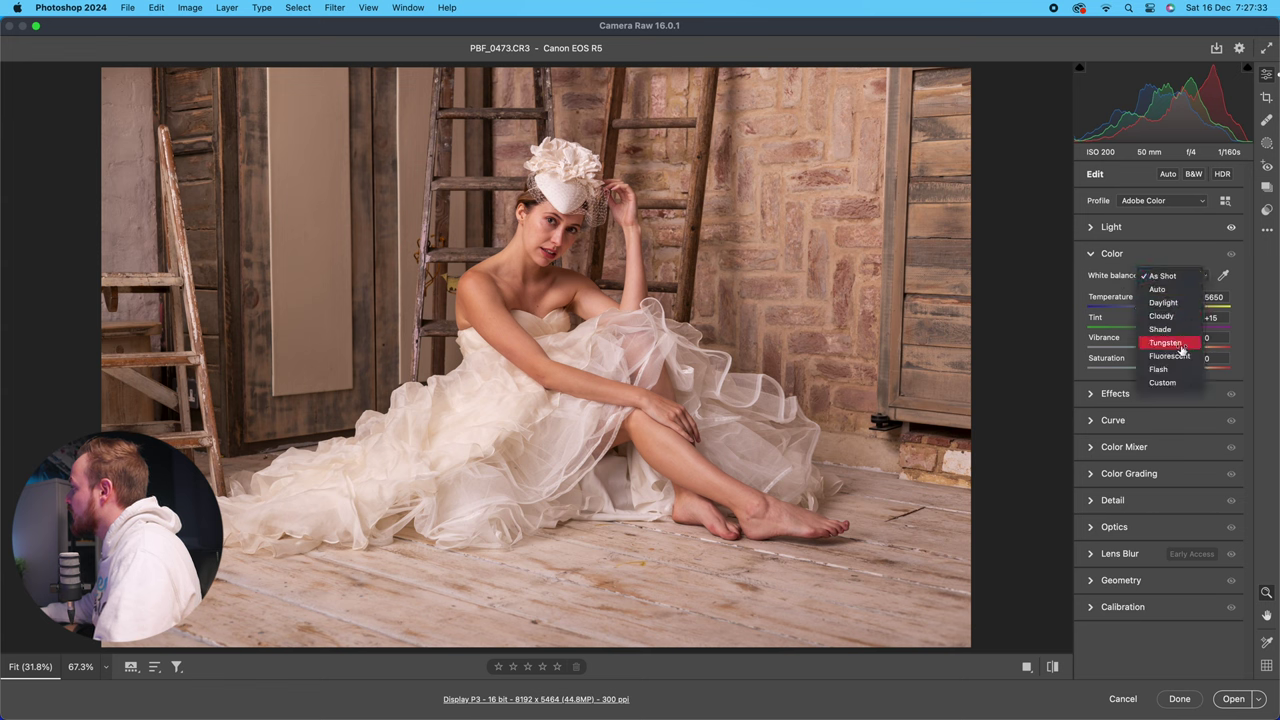
{"action": "left_click", "coordinate": [1181, 278]}
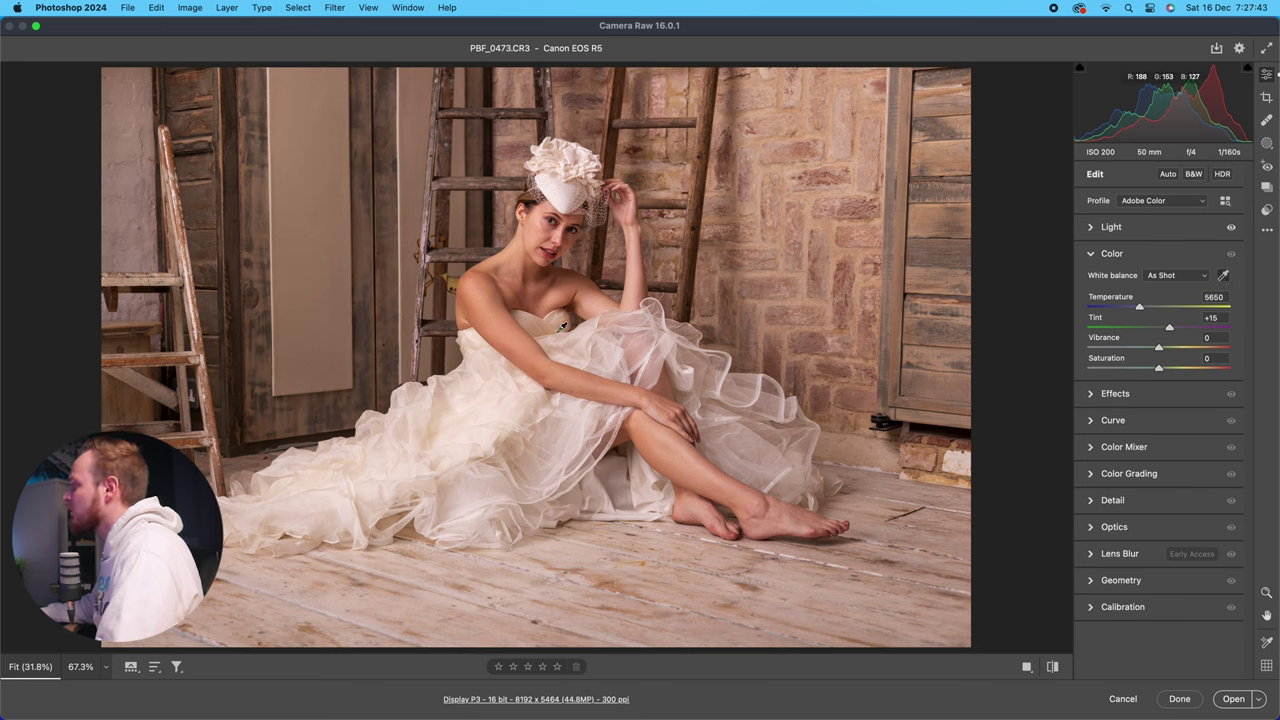
Sample the white dress with the White Balance tool and inspect the fabric's color up close.
{"action": "left_click", "coordinate": [491, 399]}
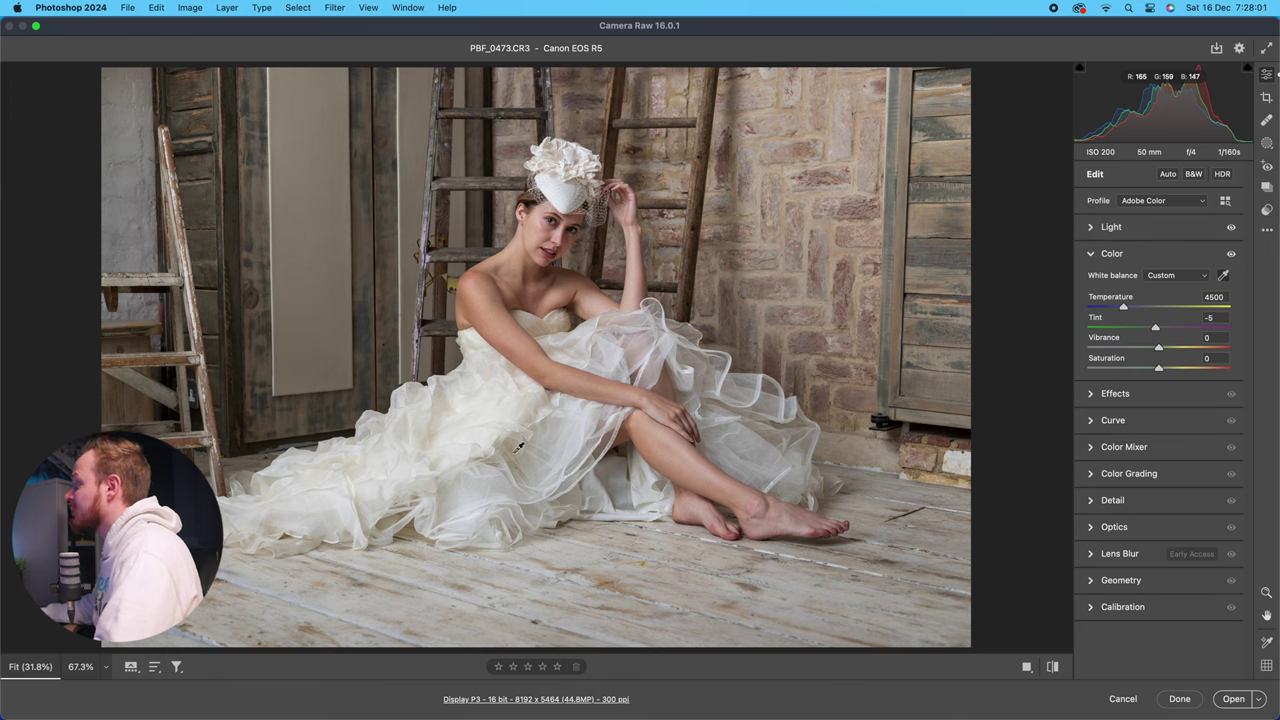
{"action": "key", "text": "z"}
{"action": "left_click", "coordinate": [543, 406]}
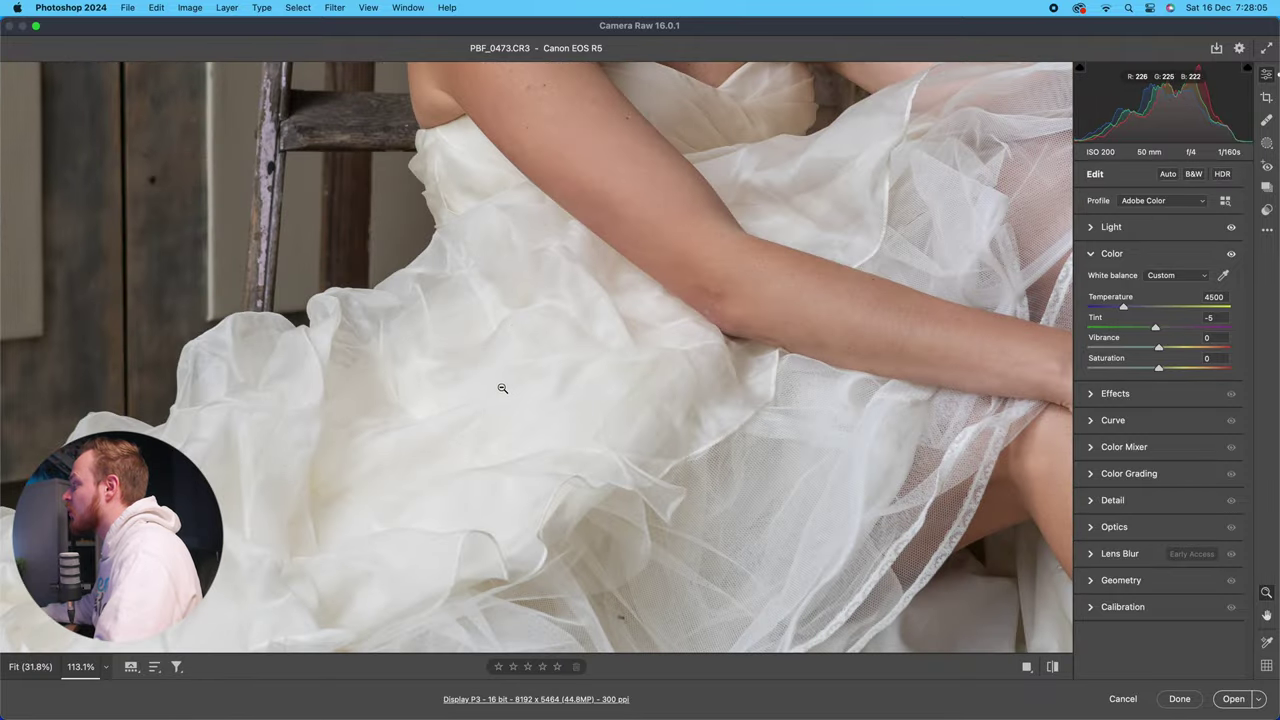
{"action": "left_click", "coordinate": [502, 388]}
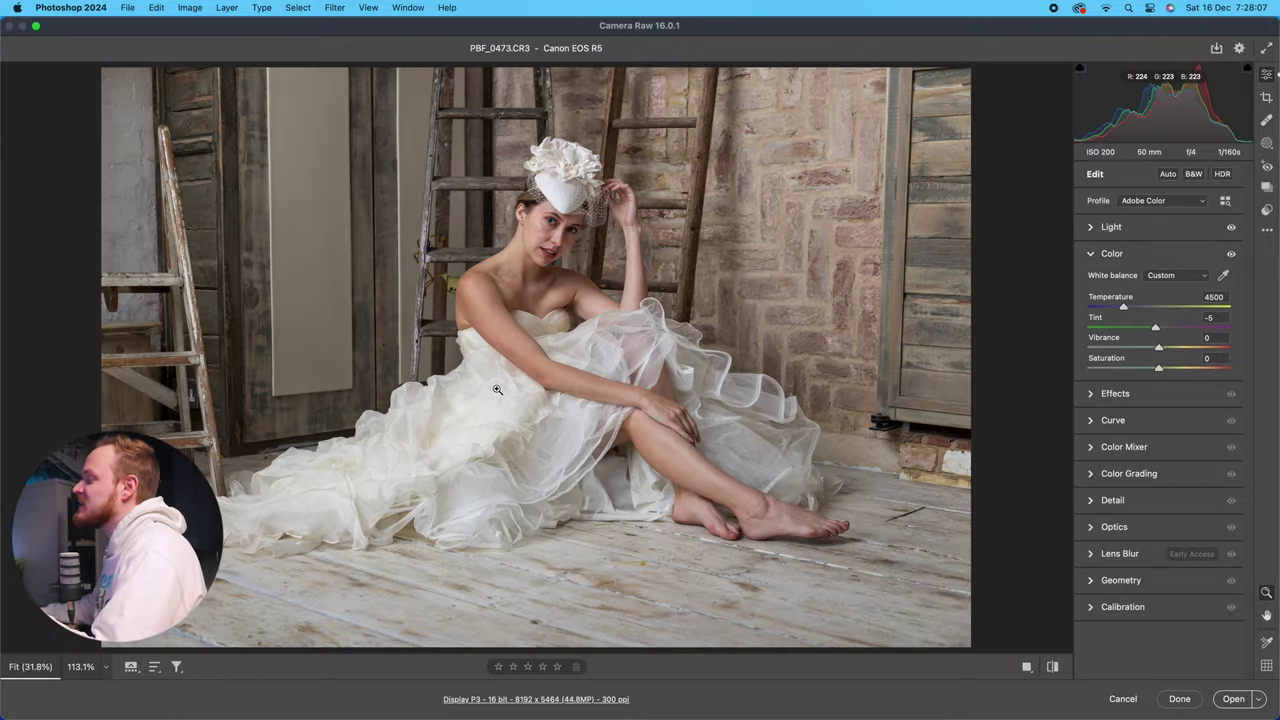
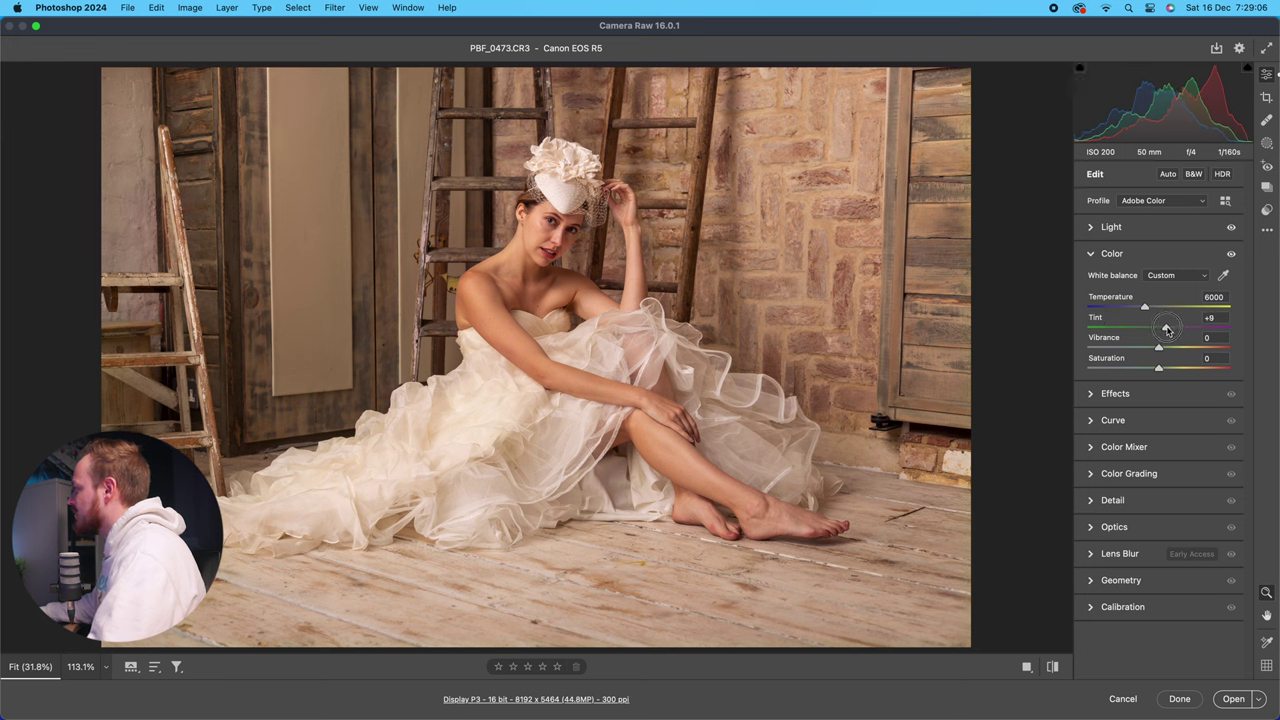
Set a custom white balance with Temperature 5600 and Tint +8, judging it on the model's skin and dress.
{"action": "left_click", "coordinate": [537, 291]}
{"action": "scroll", "coordinate": [637, 281], "scroll_direction": "up", "scroll_amount": 2}
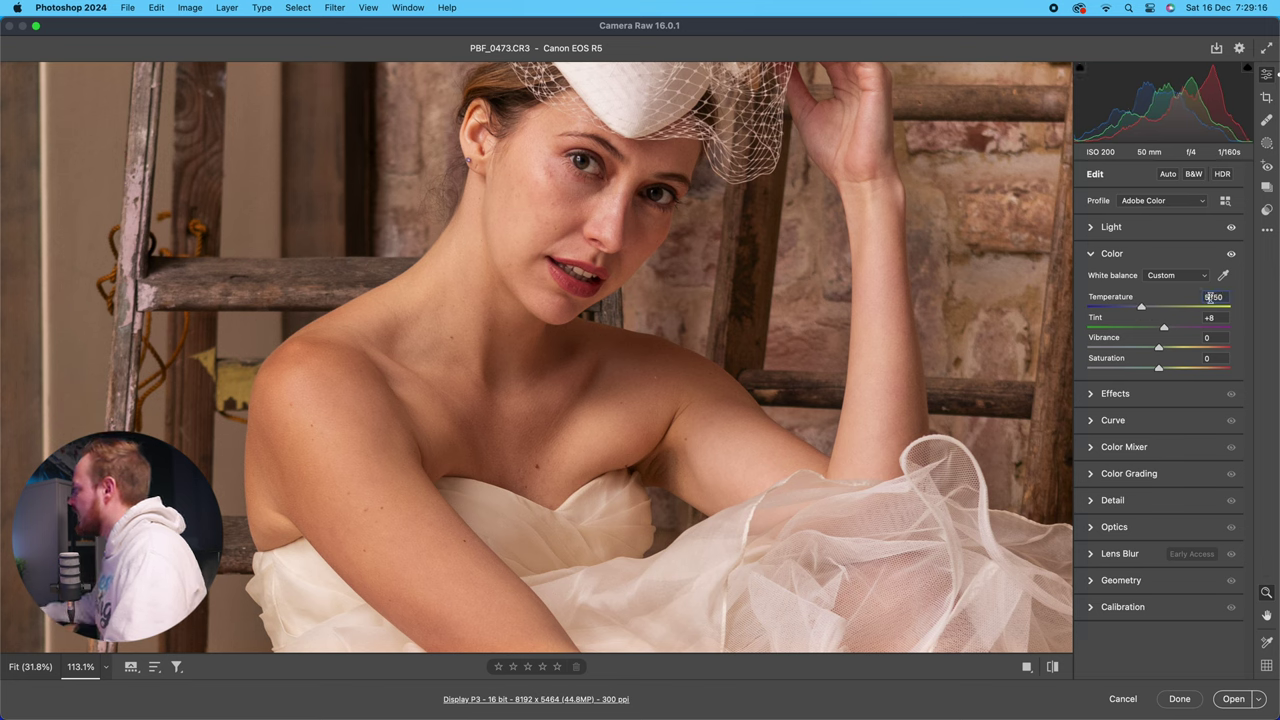
{"action": "type", "text": "5600"}
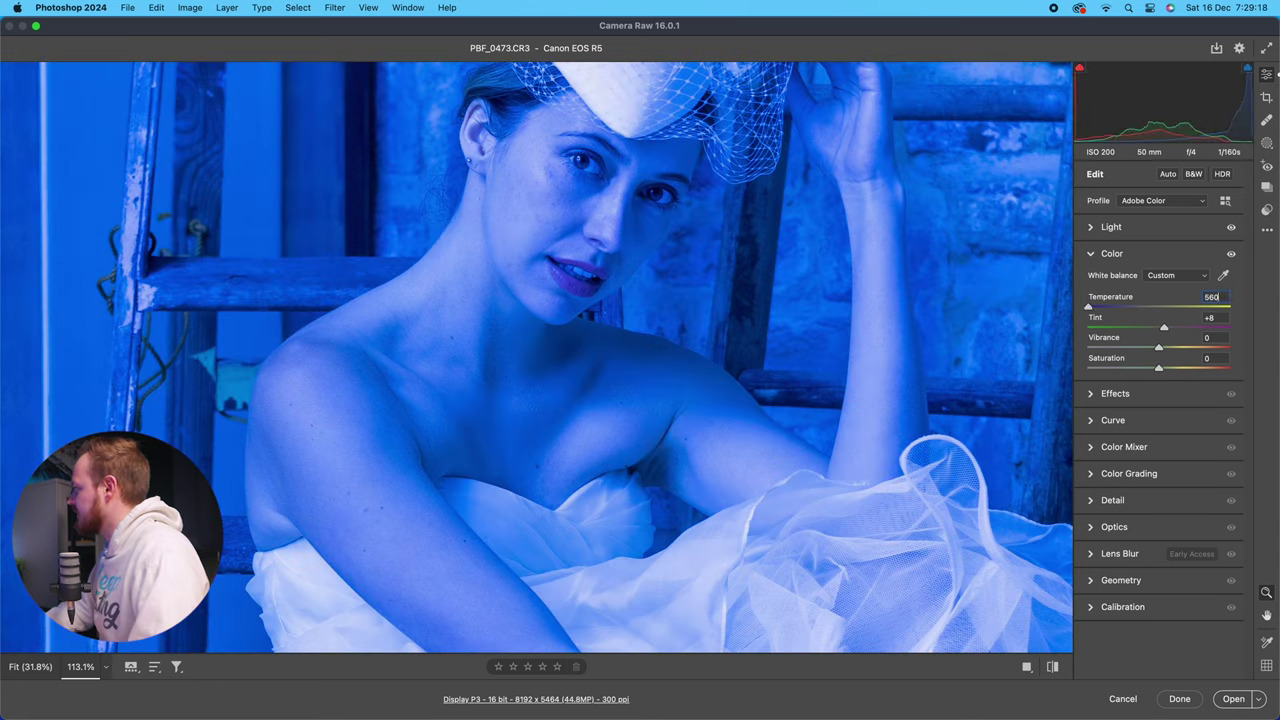
{"action": "key", "text": "Return"}
{"action": "left_click", "coordinate": [704, 310], "text": "alt"}
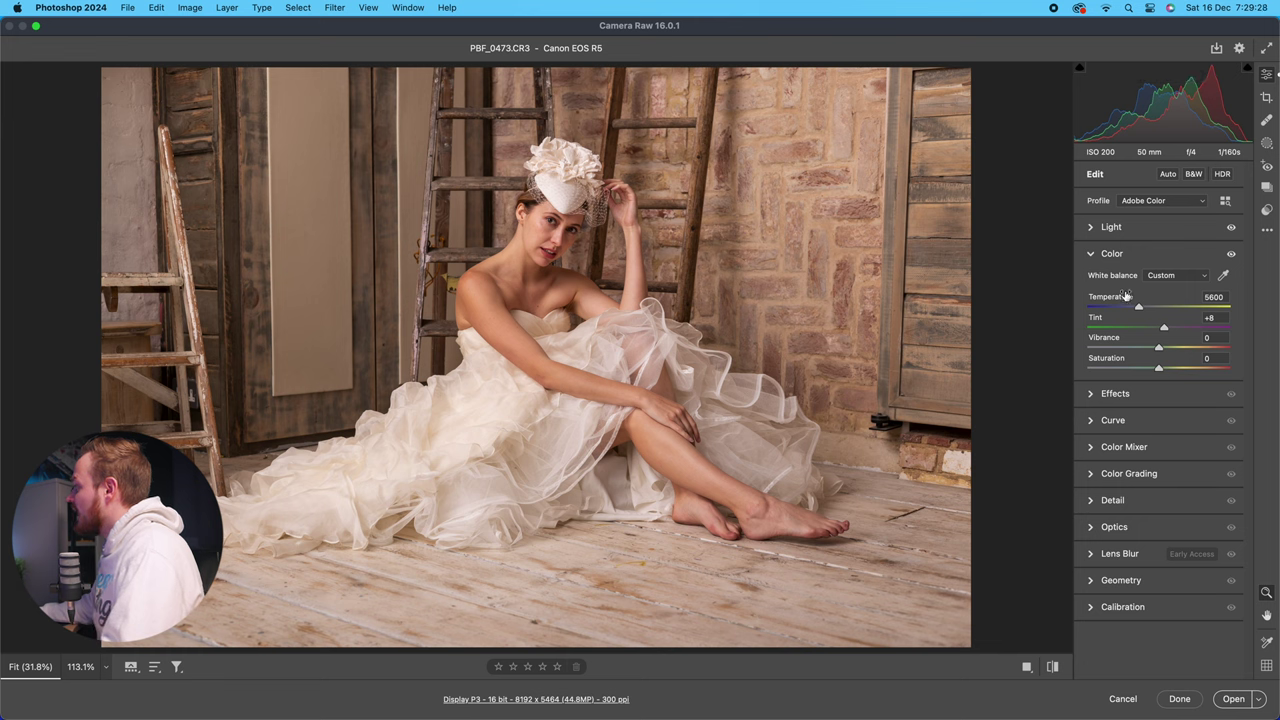
{"action": "left_click", "coordinate": [1168, 279]}
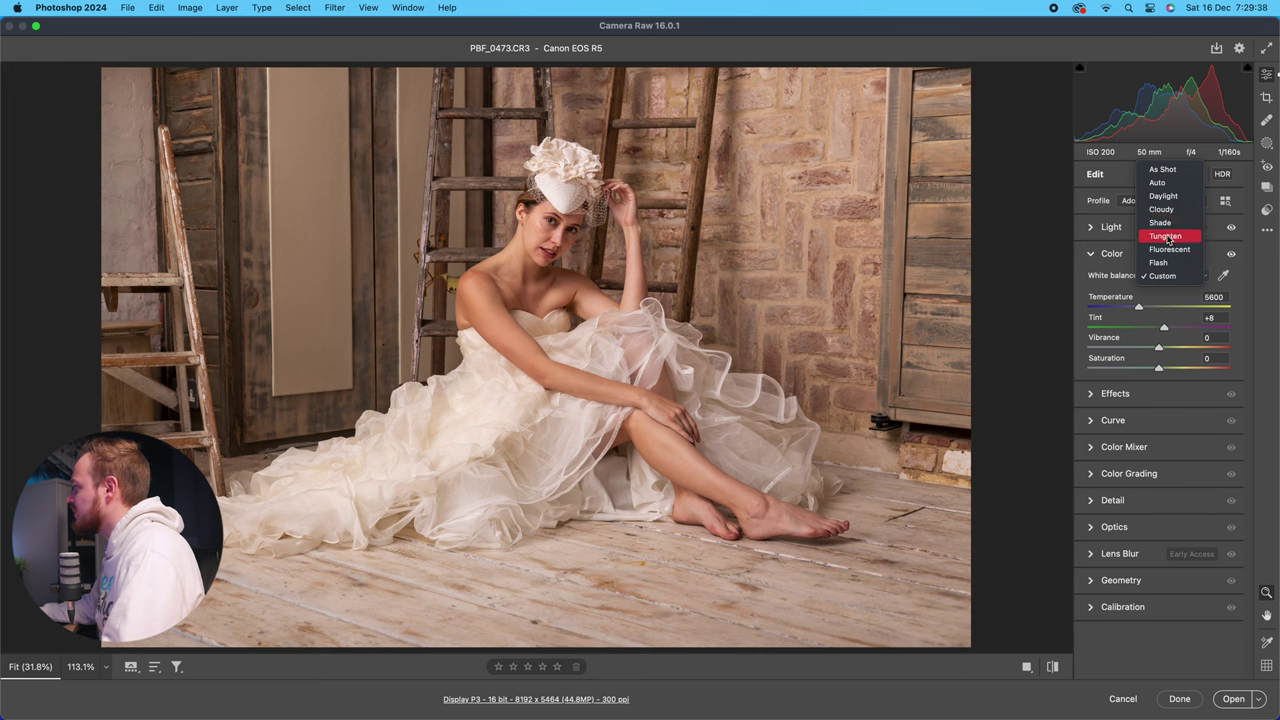
{"action": "left_click", "coordinate": [1163, 276]}
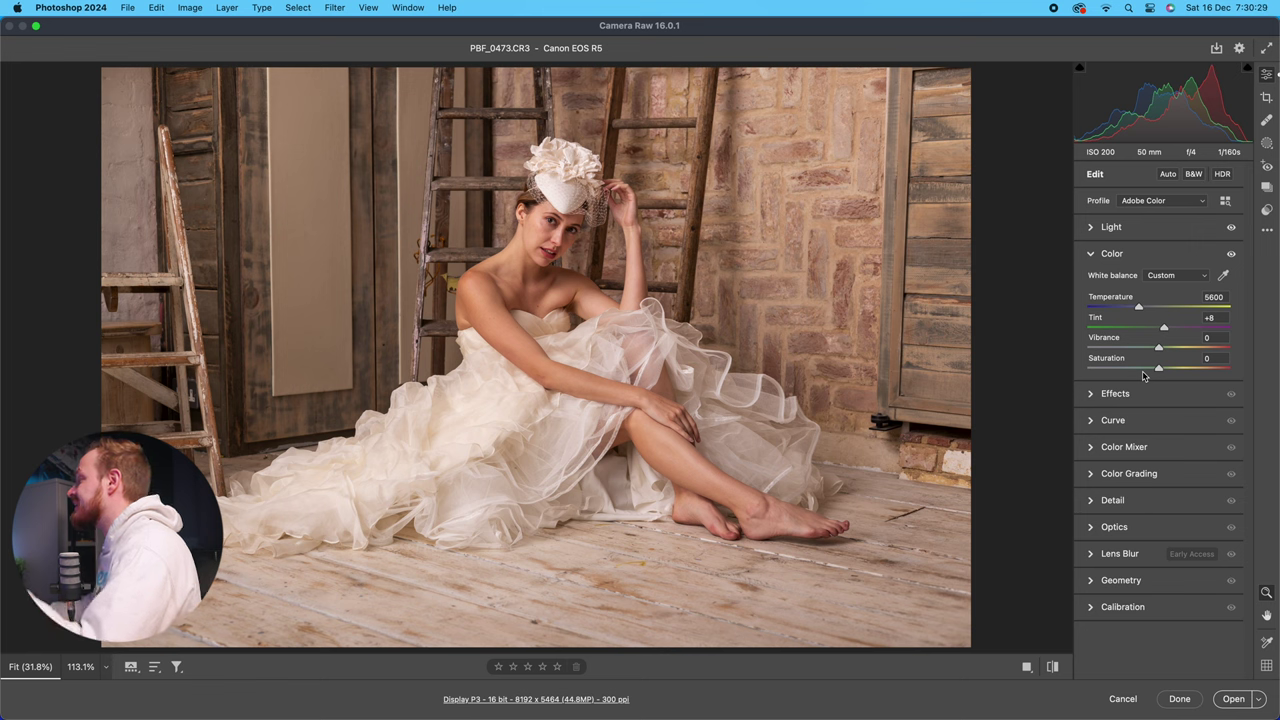
Test extreme Vibrance and Saturation amounts, and settle on Vibrance +10 and Saturation +5.
{"action": "left_click_drag", "start_coordinate": [1168, 348], "coordinate": [1230, 351]}
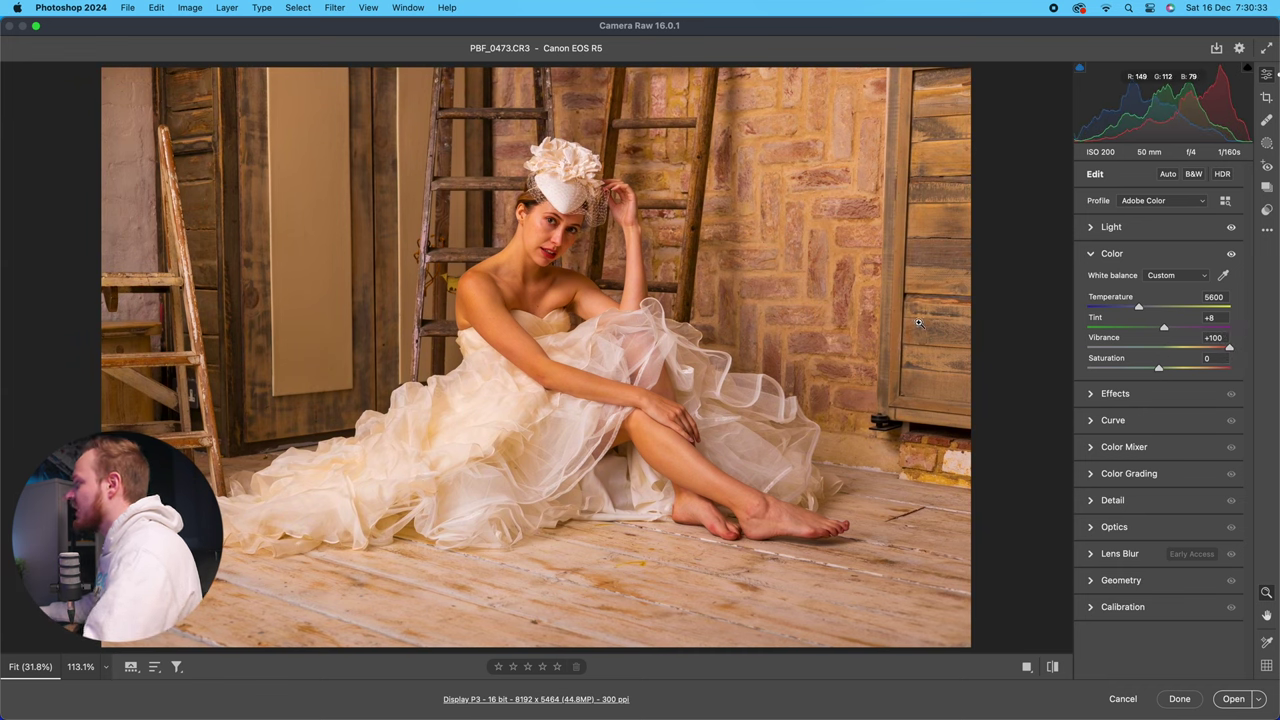
{"action": "mouse_move", "coordinate": [1227, 349]}
{"action": "left_mouse_down"}
{"action": "mouse_move", "coordinate": [1174, 351]}
{"action": "mouse_move", "coordinate": [1230, 368]}
{"action": "left_mouse_up"}
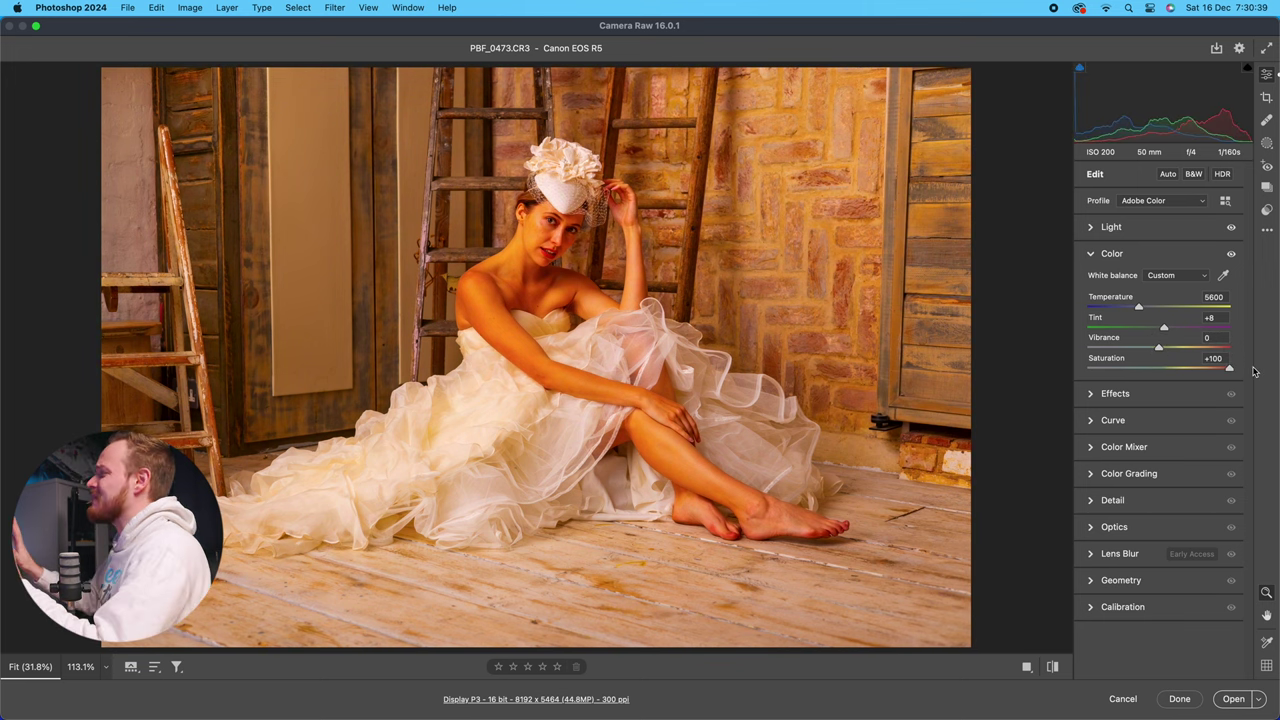
{"action": "left_click_drag", "start_coordinate": [1229, 368], "coordinate": [1160, 368]}
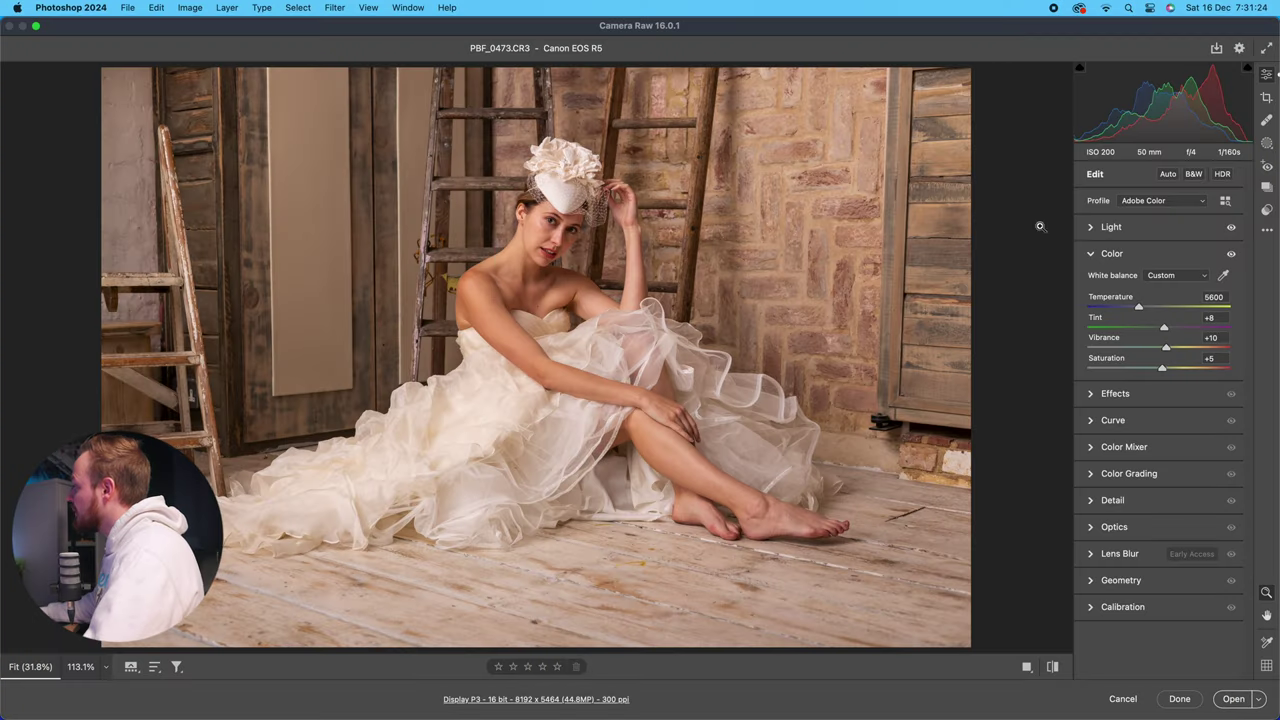
Review the settings made in the Light and Color sections, and collapse both.
{"action": "left_click", "coordinate": [1113, 254]}
{"action": "left_click", "coordinate": [1112, 228]}
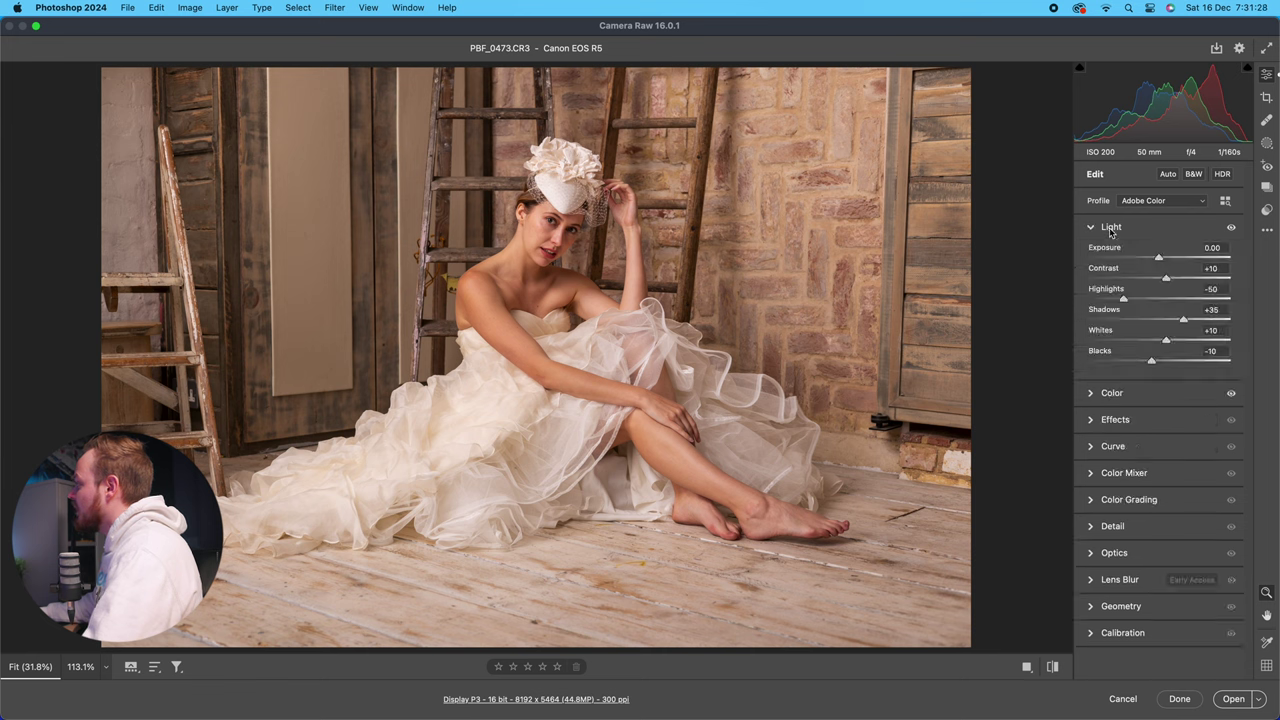
{"action": "left_click", "coordinate": [1116, 229]}
{"action": "left_click", "coordinate": [1116, 256]}
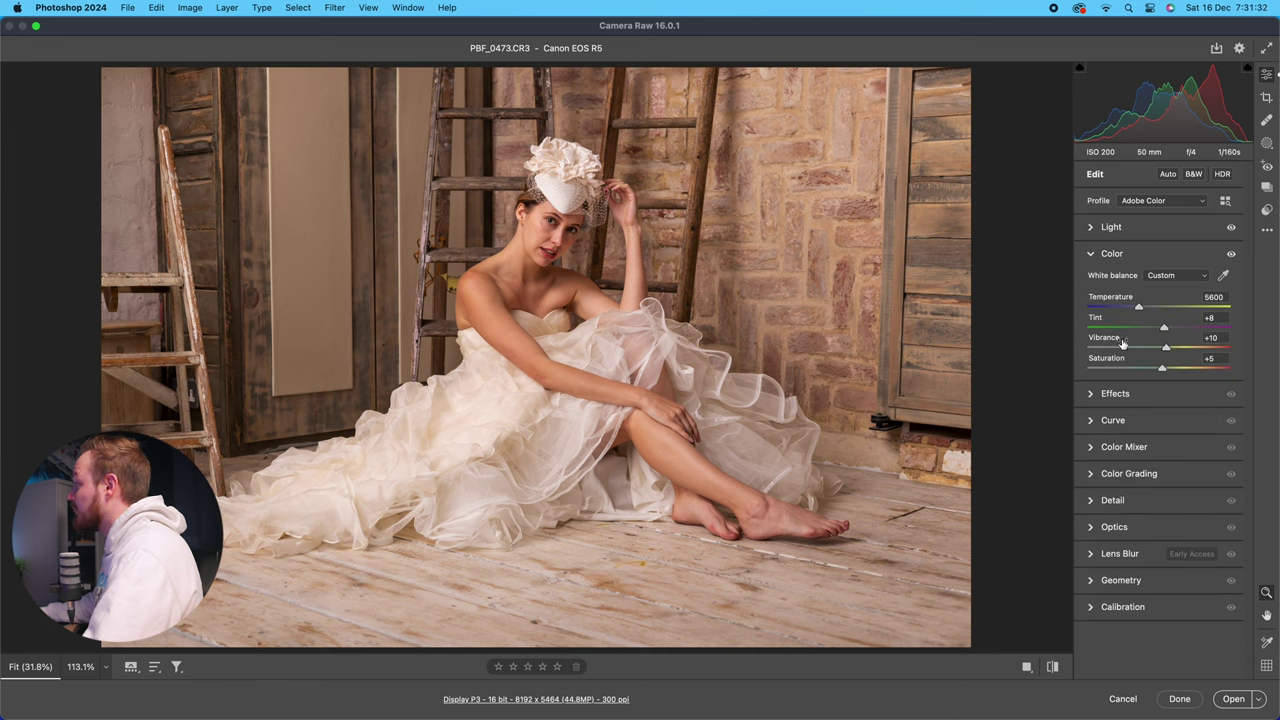
{"action": "left_click", "coordinate": [1115, 253]}
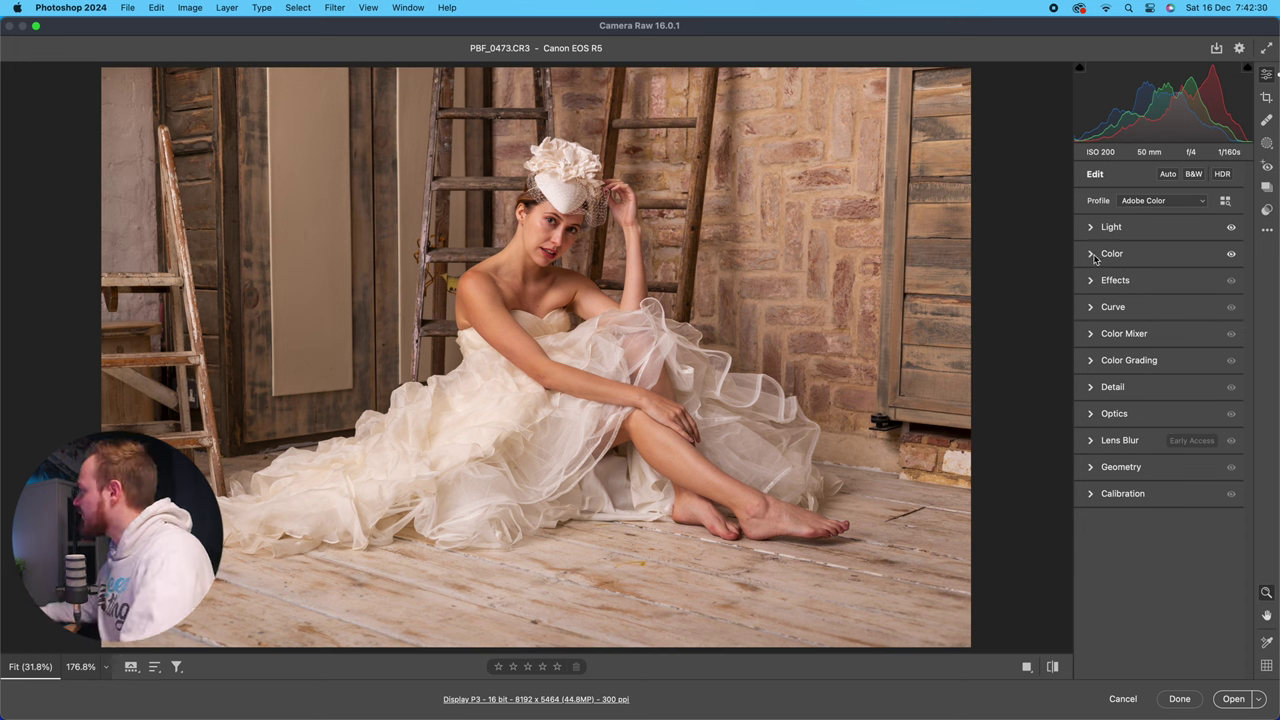
Expand the Effects section, test low and high Texture amounts on the model's face up close, and set Texture to +10.
{"action": "left_click", "coordinate": [1101, 286]}
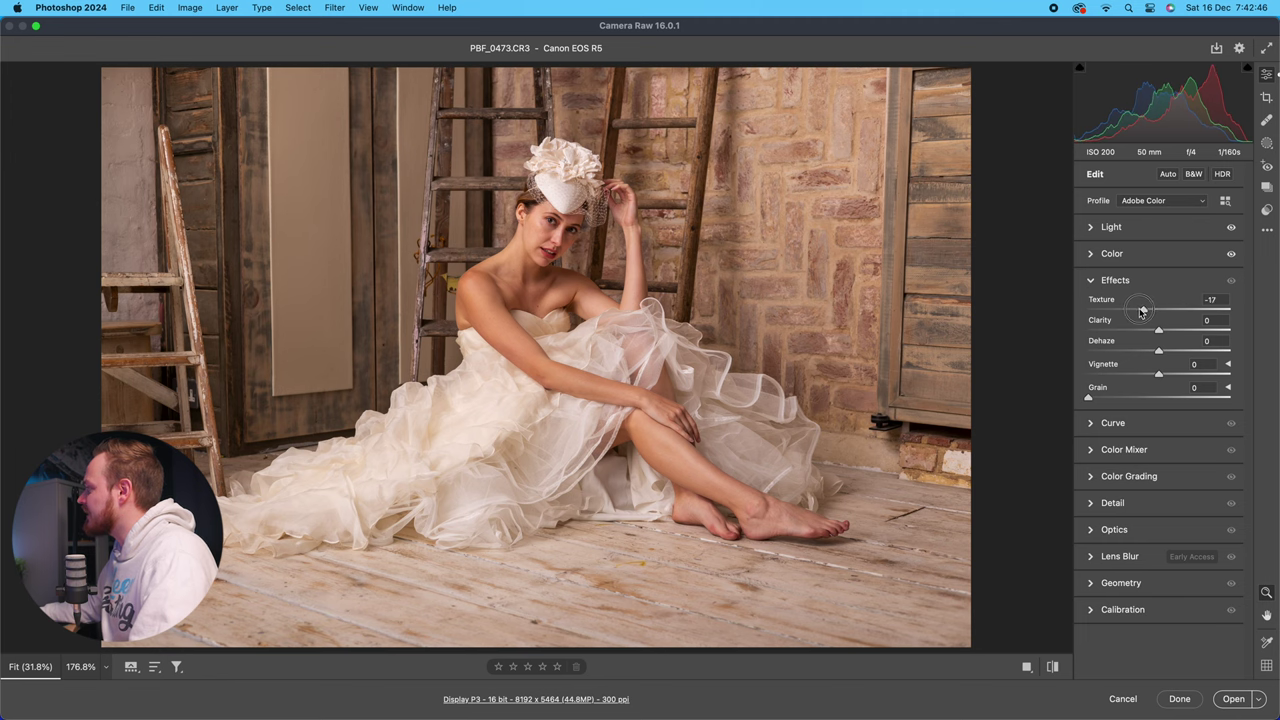
{"action": "left_click_drag", "start_coordinate": [1156, 312], "coordinate": [1159, 311]}
{"action": "left_click_drag", "start_coordinate": [500, 256], "coordinate": [788, 168]}
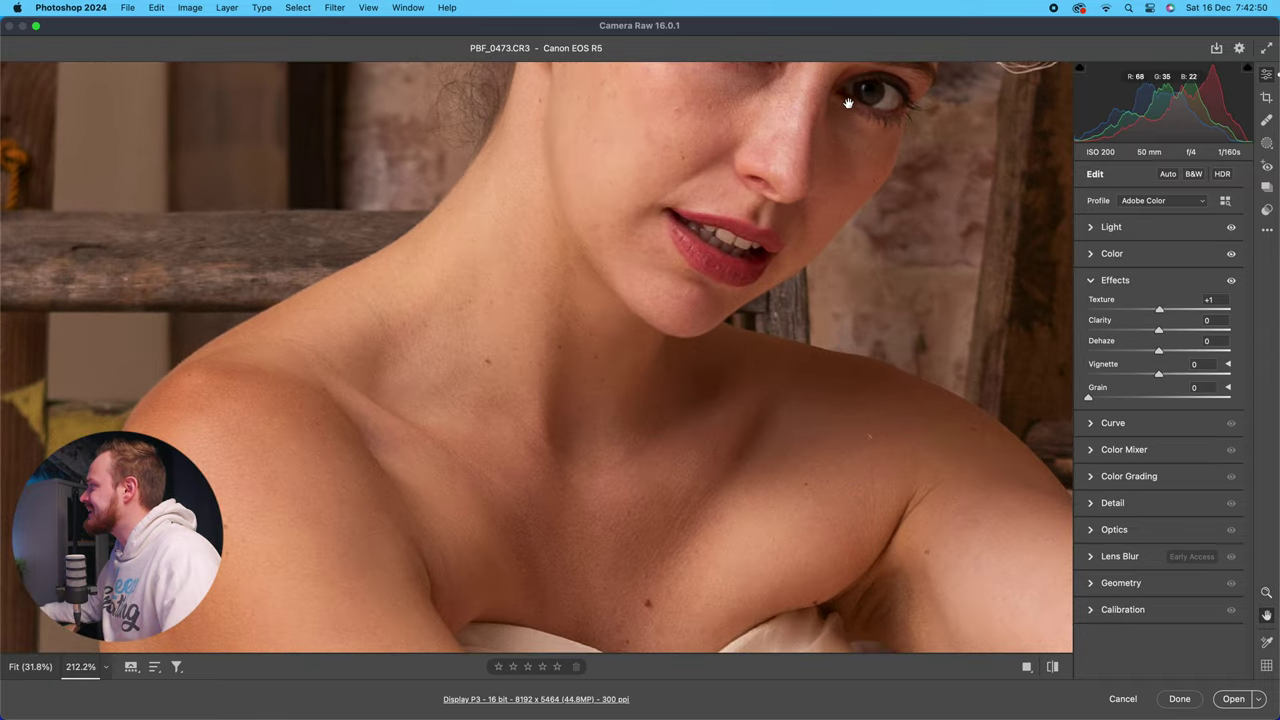
{"action": "left_click_drag", "start_coordinate": [848, 103], "coordinate": [716, 268]}
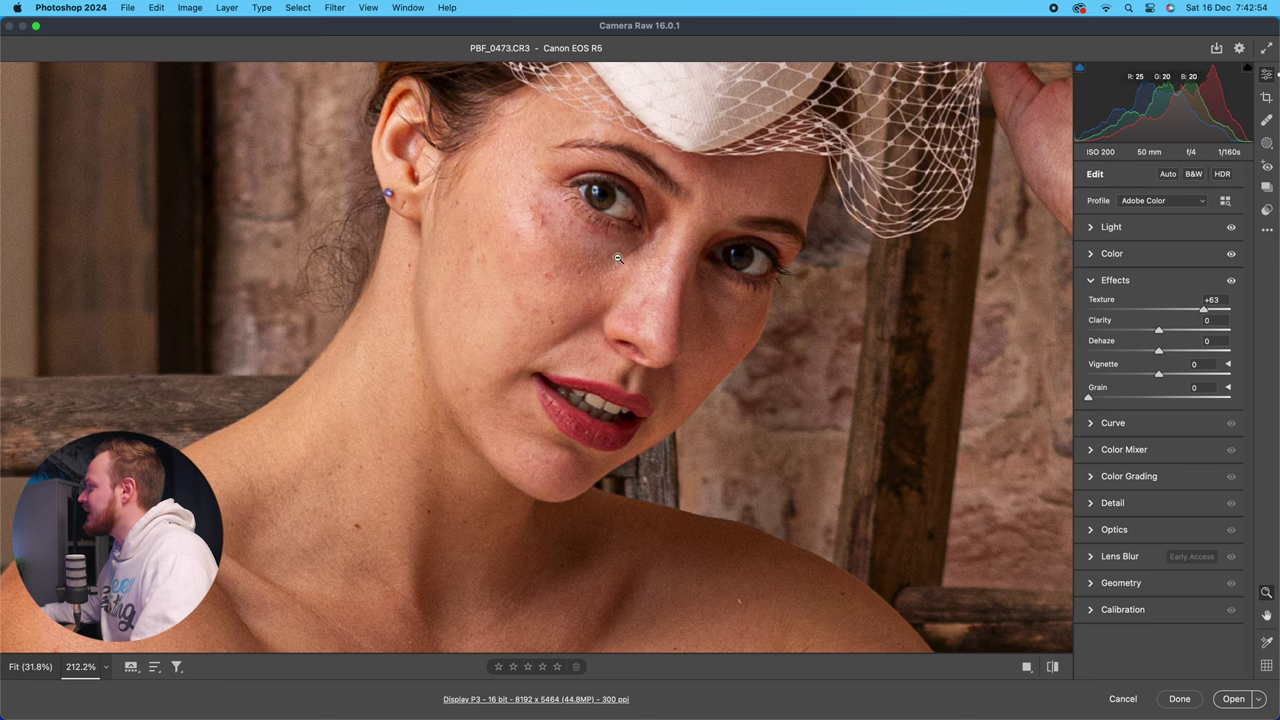
{"action": "key", "text": "h"}
{"action": "left_click_drag", "start_coordinate": [378, 322], "coordinate": [456, 347]}
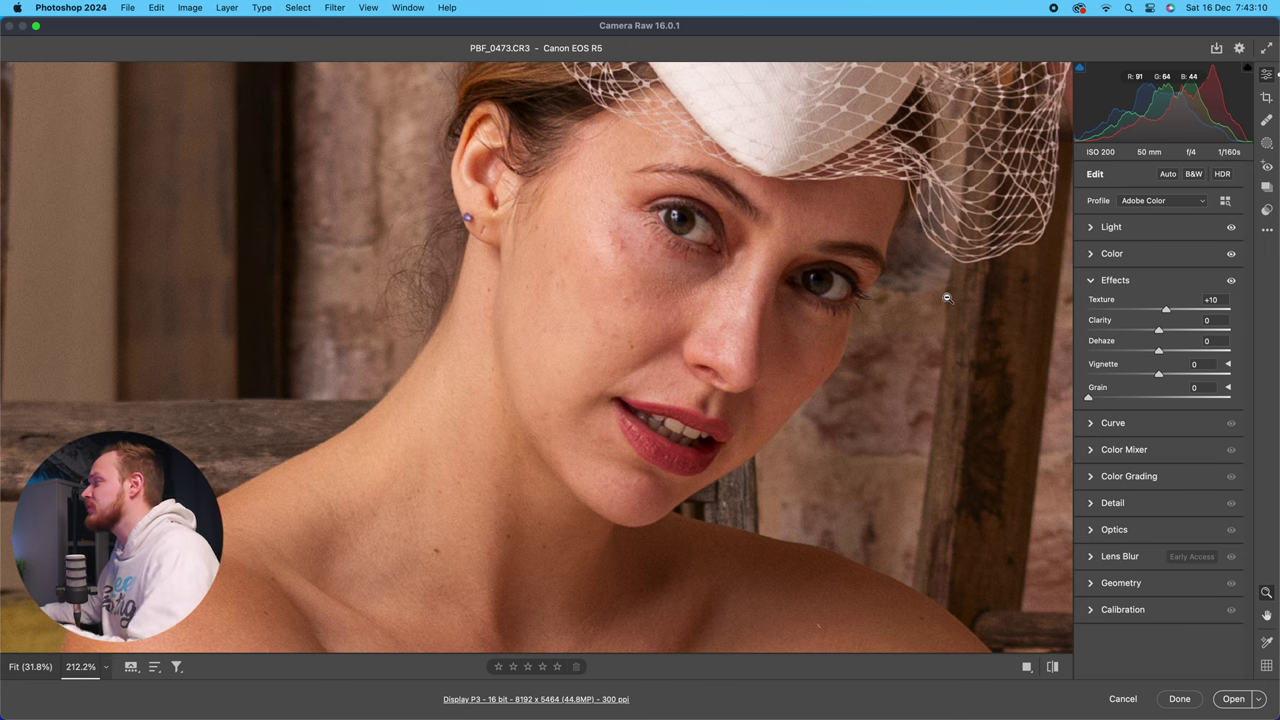
{"action": "left_click", "coordinate": [765, 307]}
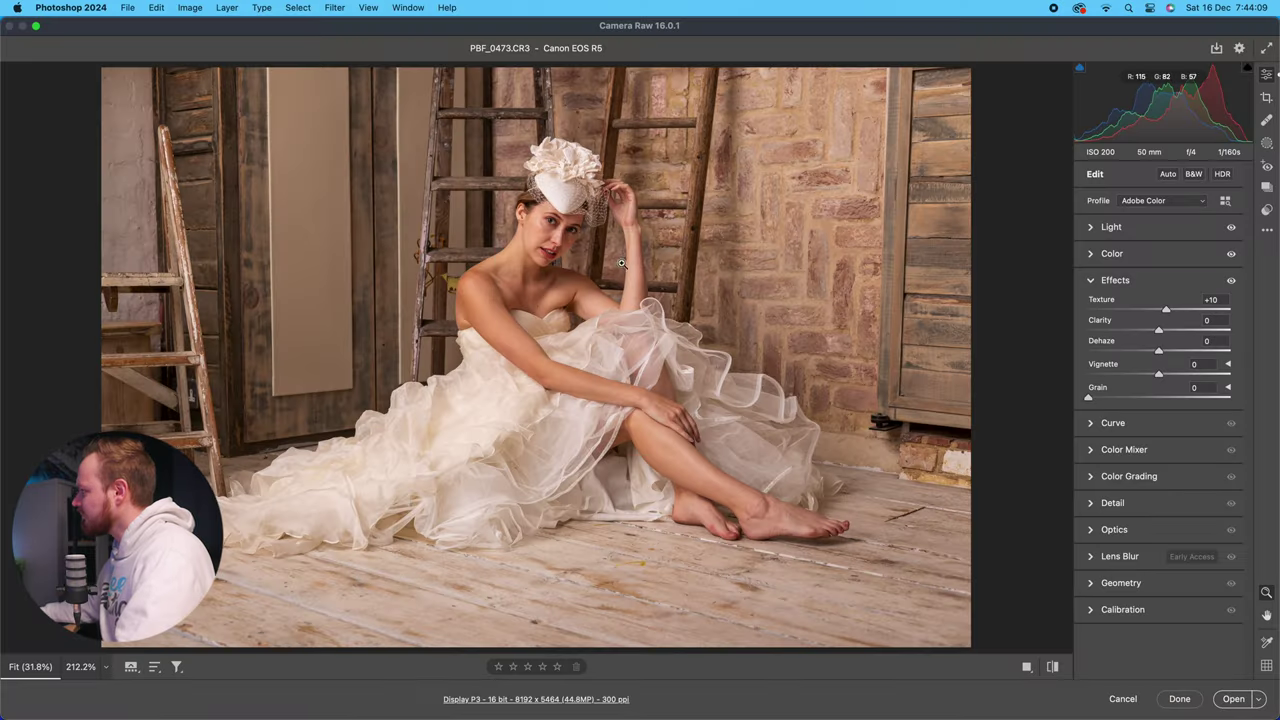
Test a strong Clarity of +74 on the model's skin and dress, and settle on Clarity -15.
{"action": "scroll", "coordinate": [575, 262], "scroll_direction": "up", "scroll_amount": 2}
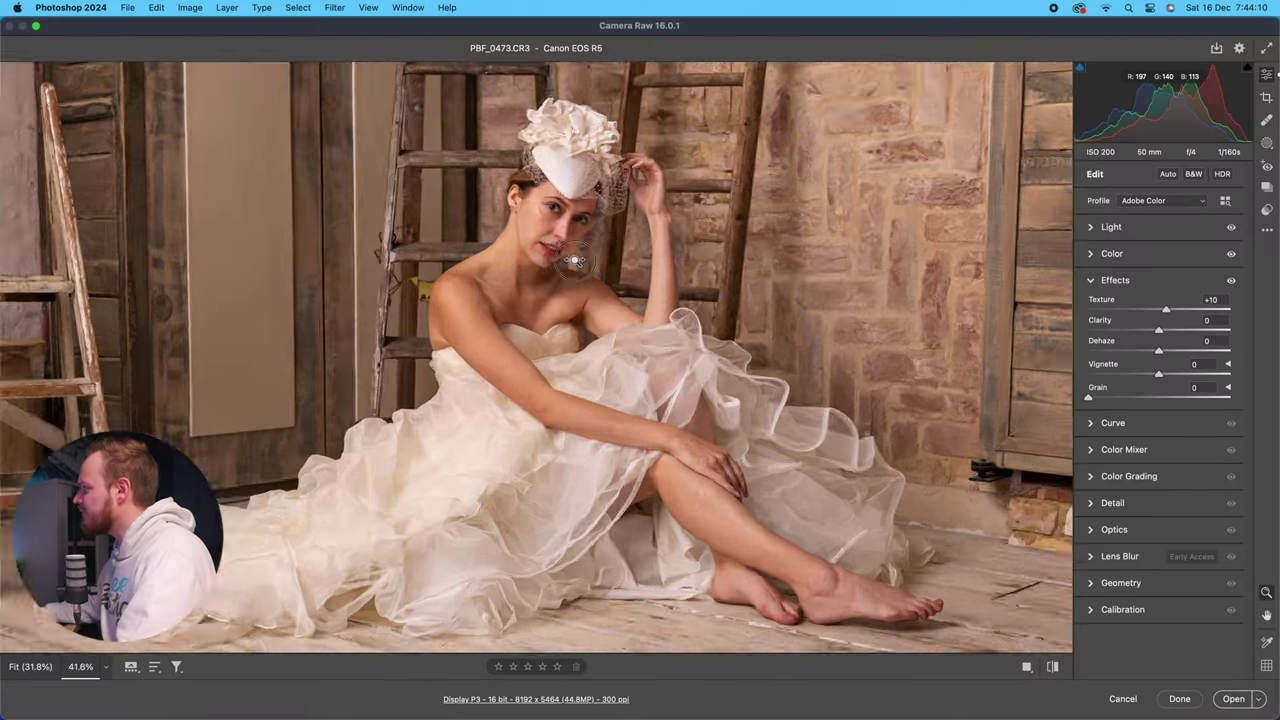
{"action": "scroll", "coordinate": [575, 262], "scroll_direction": "up", "scroll_amount": 5}
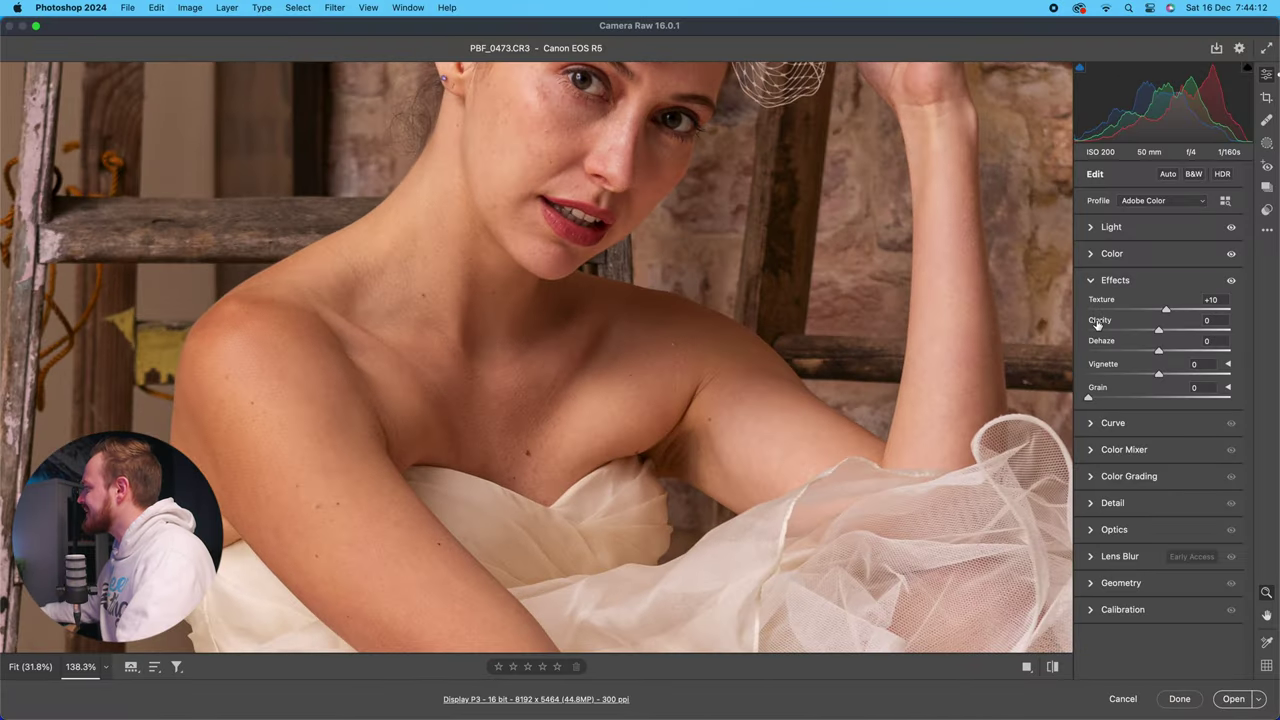
{"action": "left_click_drag", "start_coordinate": [1159, 332], "coordinate": [1211, 333]}
{"action": "left_click_drag", "start_coordinate": [697, 307], "coordinate": [596, 331]}
{"action": "left_click", "coordinate": [596, 331]}
{"action": "left_click_drag", "start_coordinate": [529, 249], "coordinate": [620, 262]}
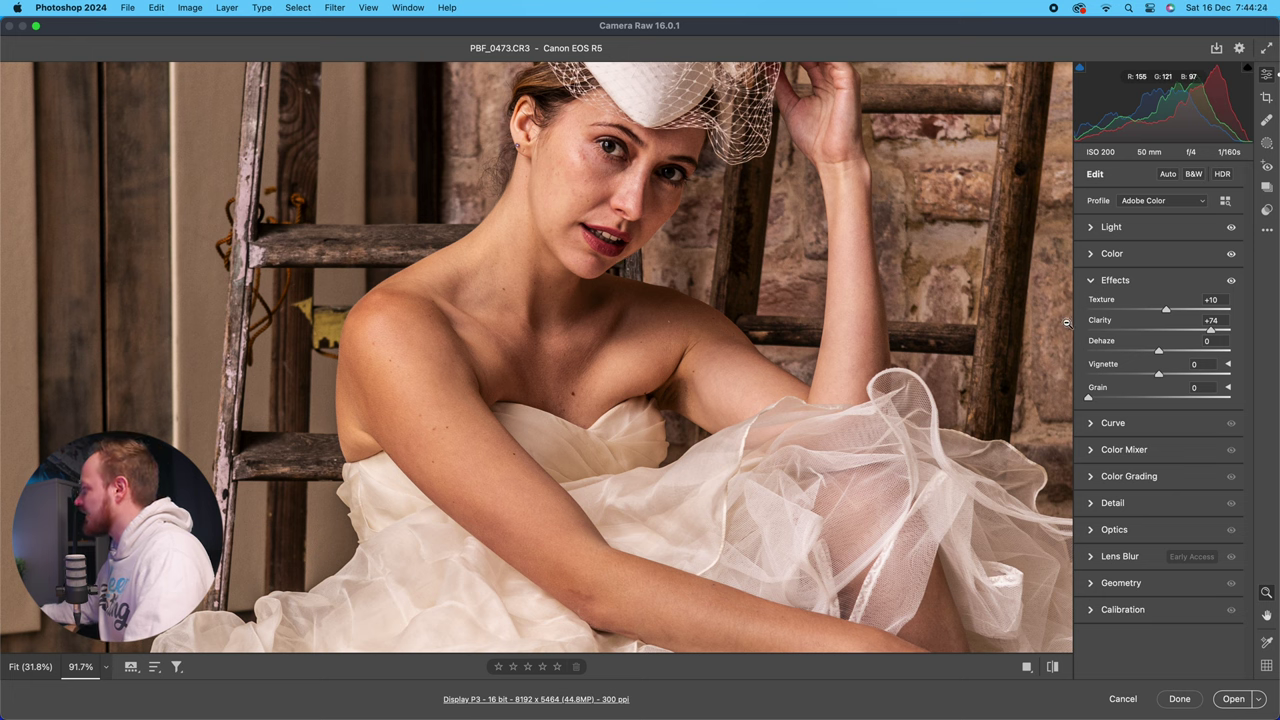
{"action": "left_click_drag", "start_coordinate": [1210, 334], "coordinate": [1167, 336]}
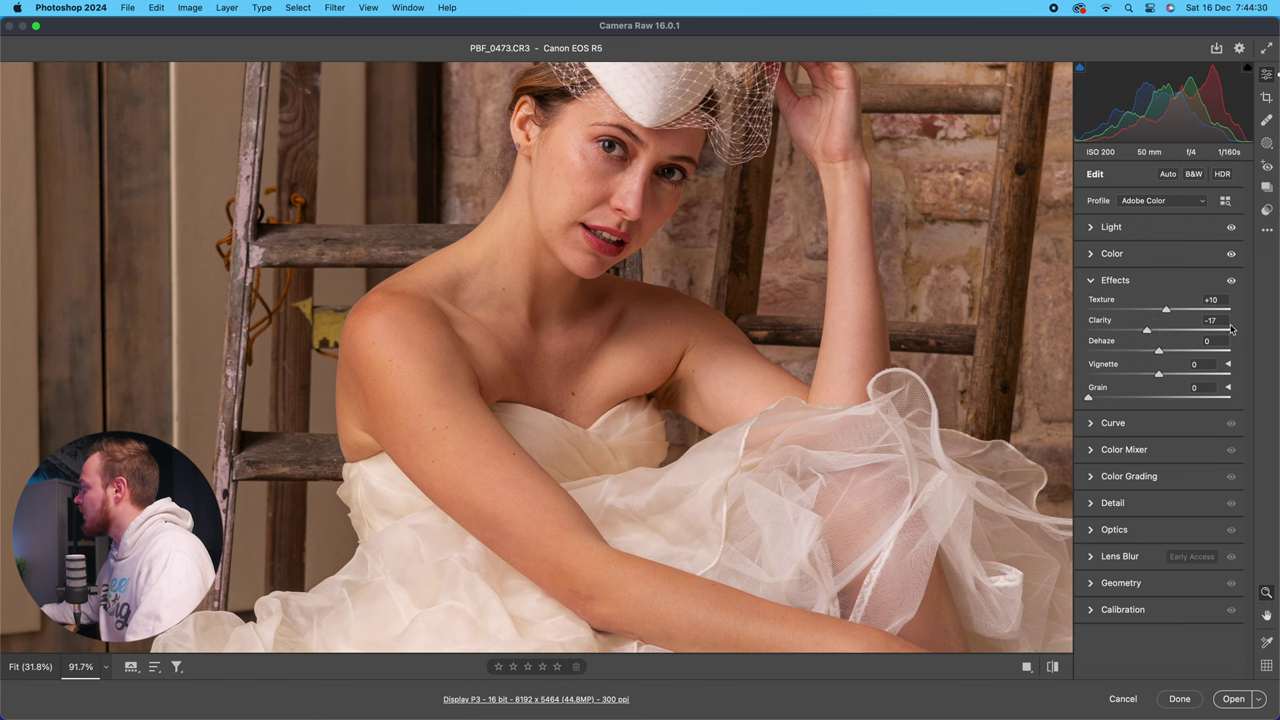
{"action": "type", "text": "-"}
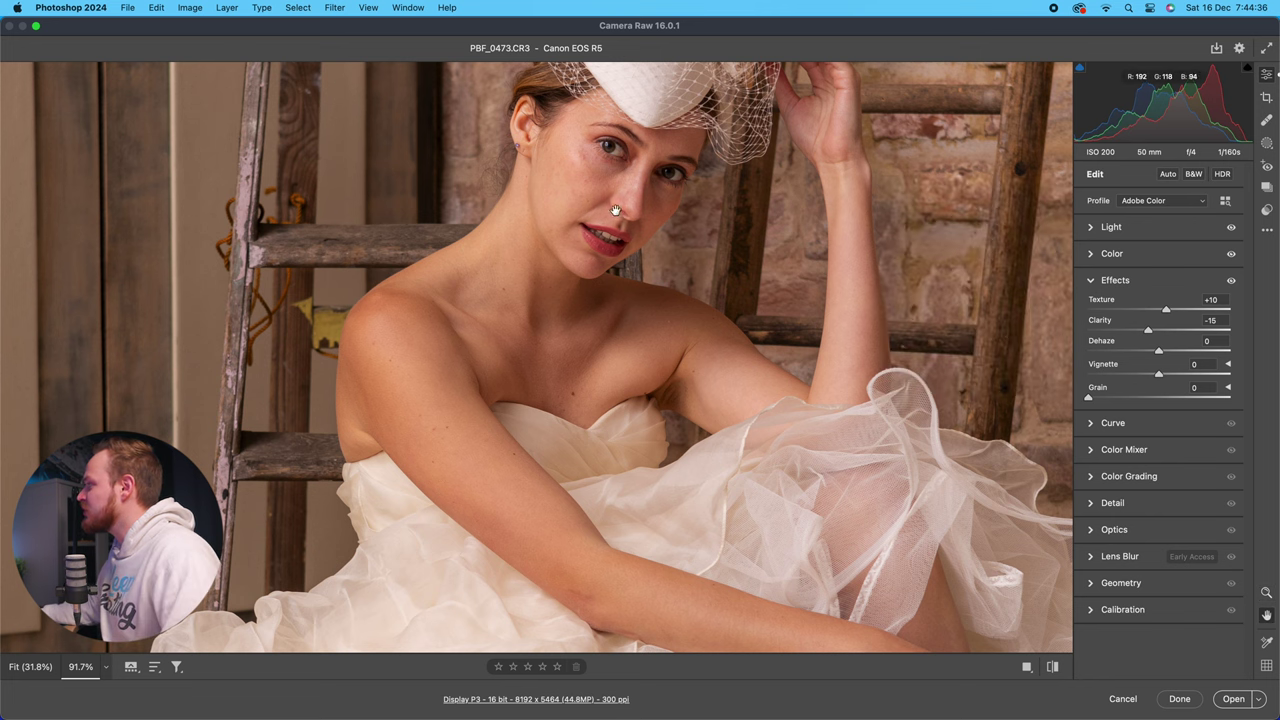
Compare the model's face up close with and without the Effects adjustments, and return to the full image.
{"action": "scroll", "coordinate": [616, 210], "scroll_direction": "up", "scroll_amount": 10}
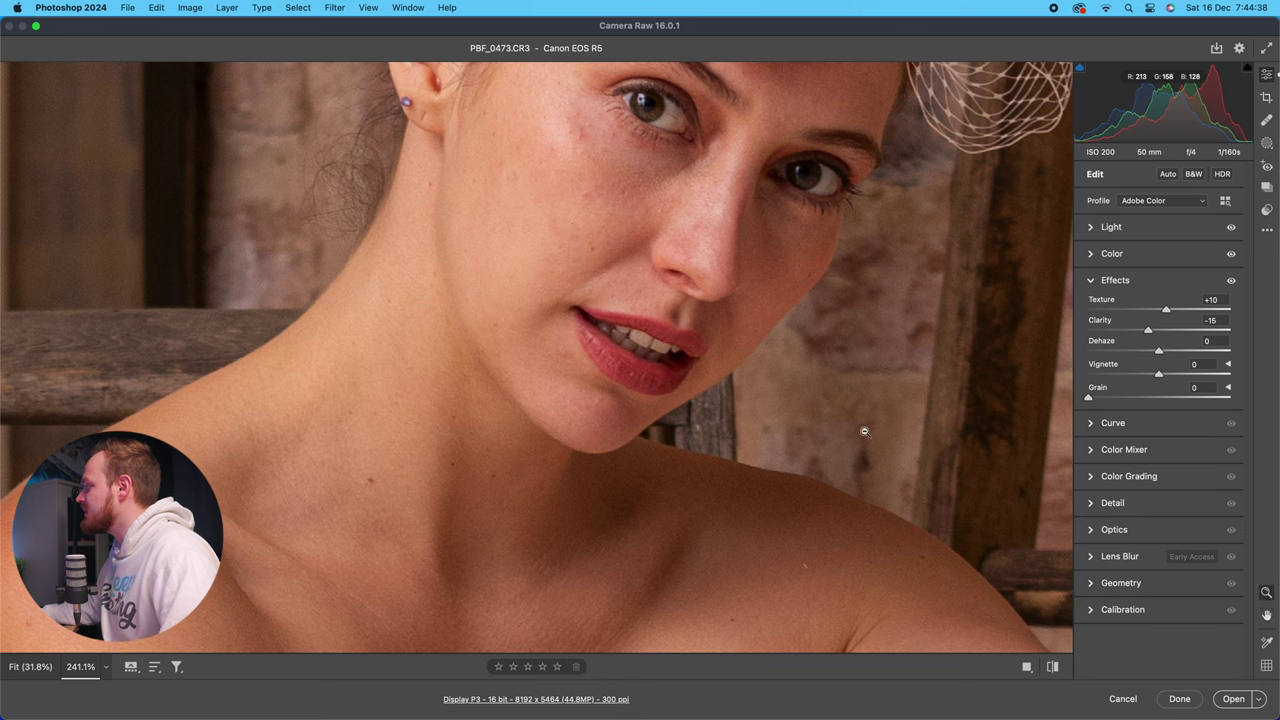
{"action": "left_click", "coordinate": [1050, 668]}
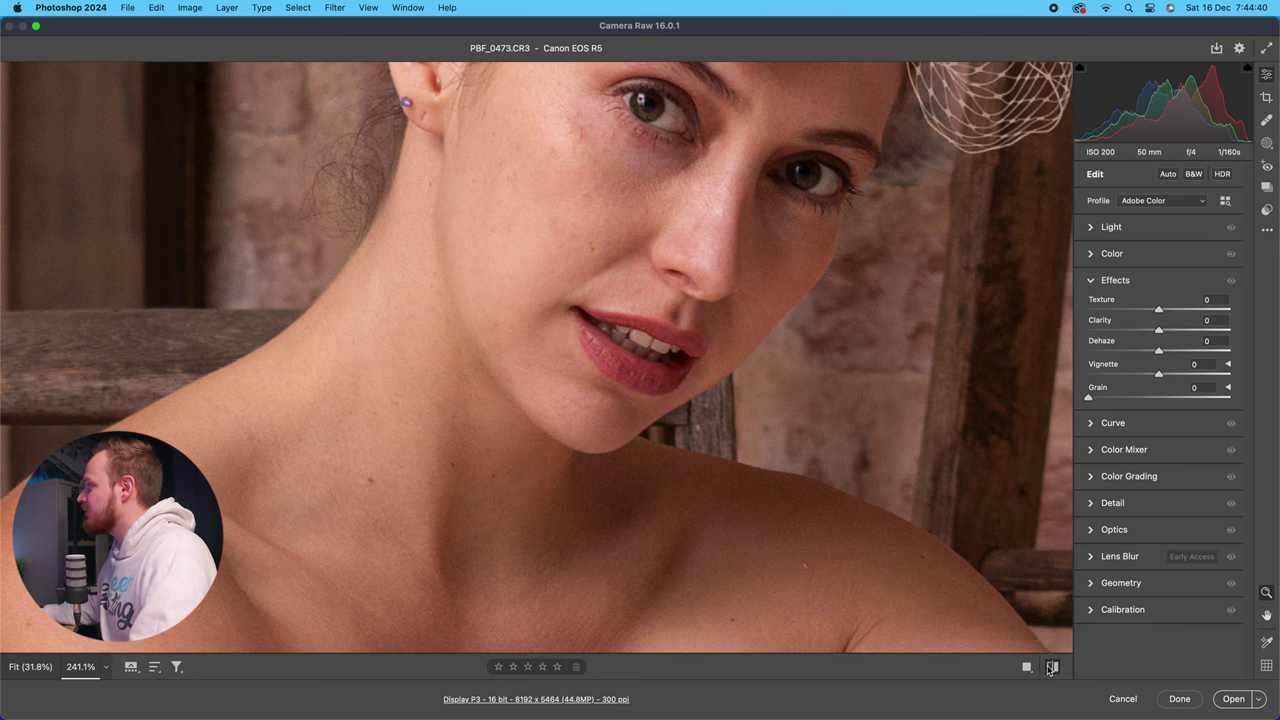
{"action": "left_click", "coordinate": [610, 364]}
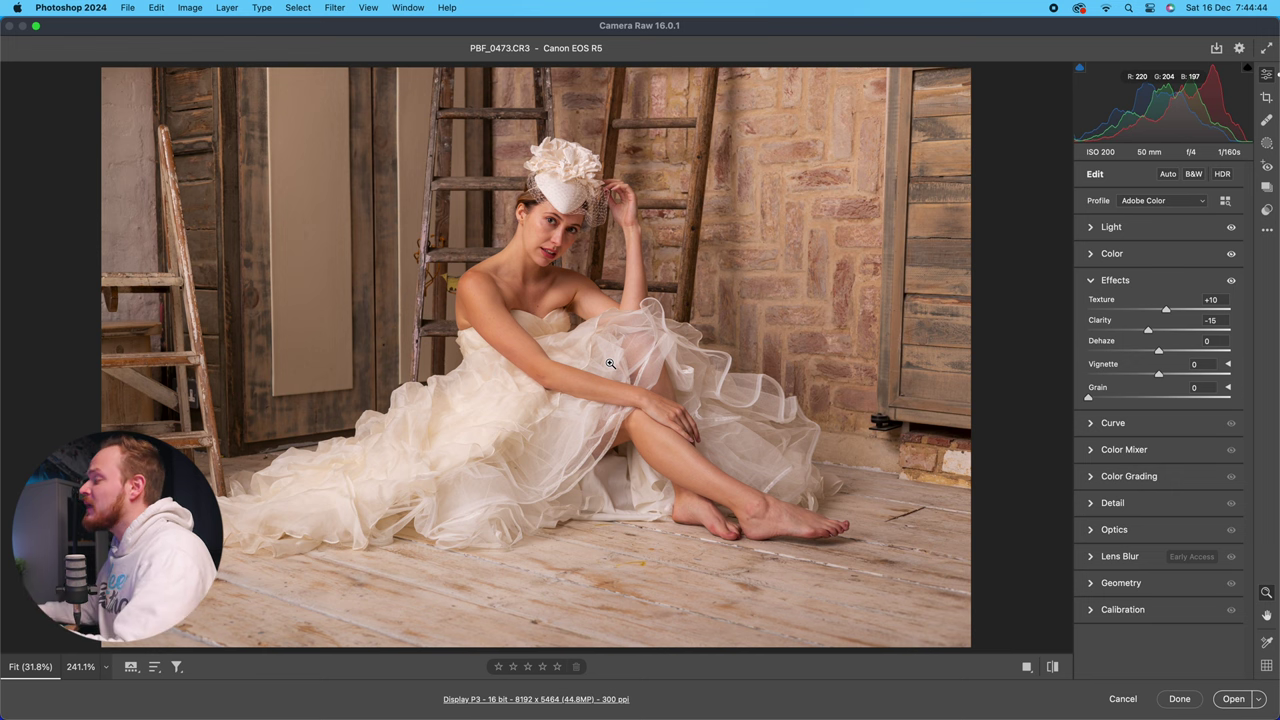
Try an extreme Clarity of -97 on the model's skin, and set Clarity back to -15.
{"action": "left_click_drag", "start_coordinate": [1148, 332], "coordinate": [1100, 331]}
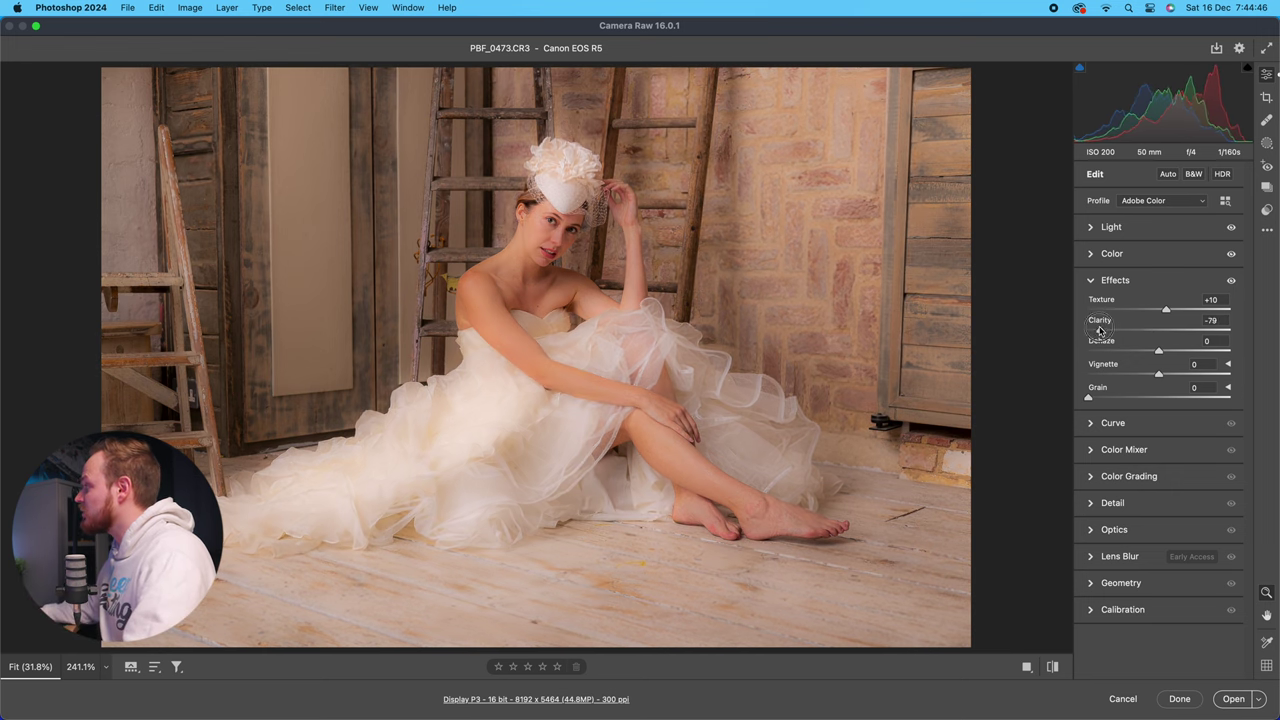
{"action": "left_click", "coordinate": [564, 247]}
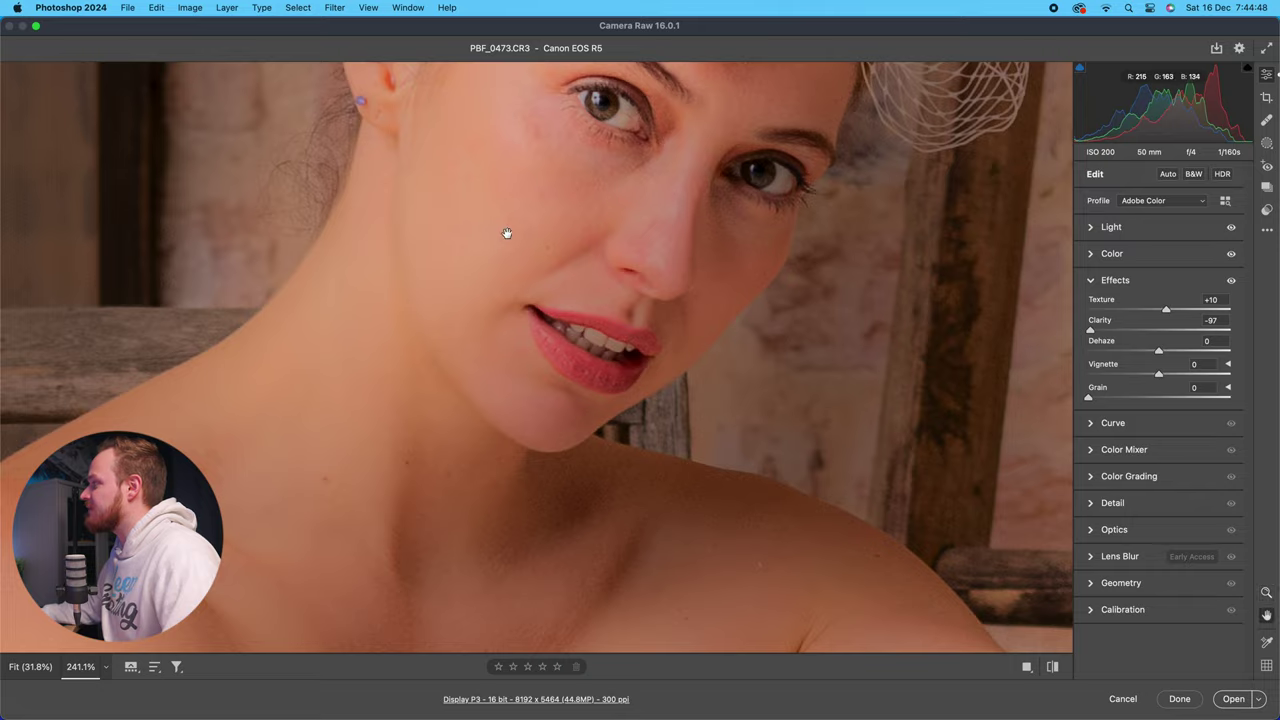
{"action": "scroll", "coordinate": [507, 233], "scroll_direction": "down", "scroll_amount": 5}
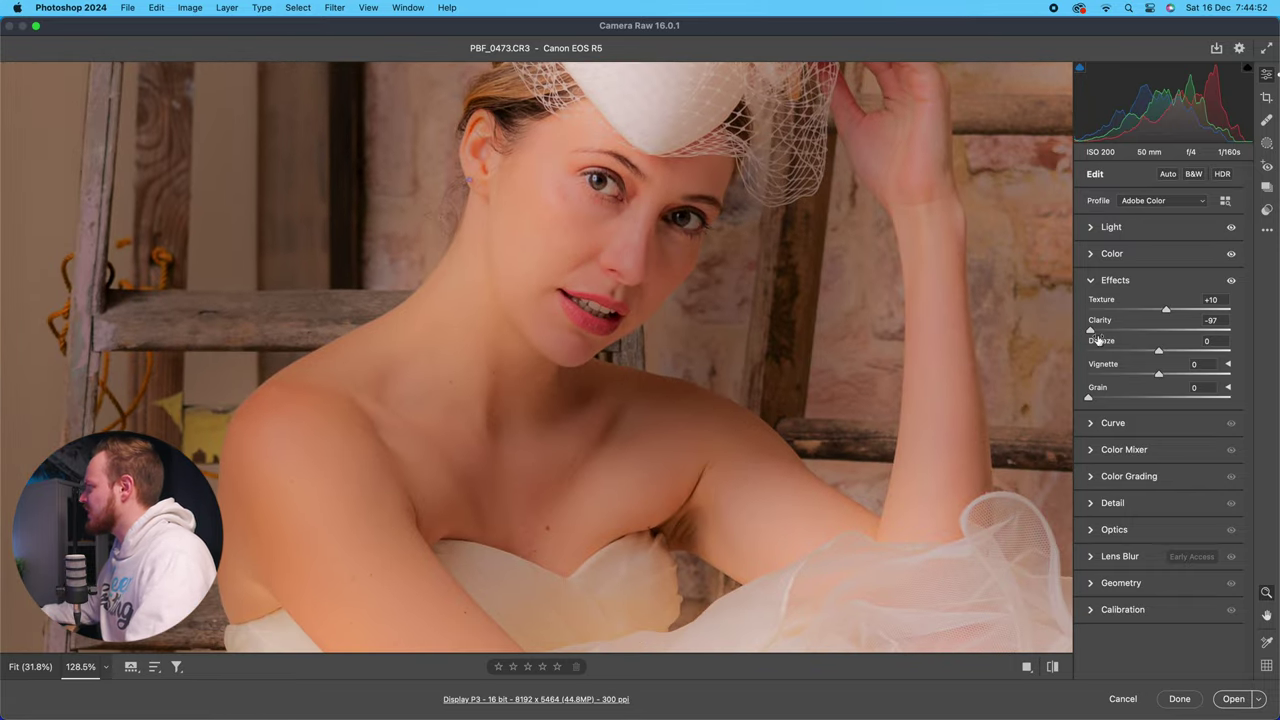
{"action": "left_click_drag", "start_coordinate": [1091, 331], "coordinate": [1161, 333]}
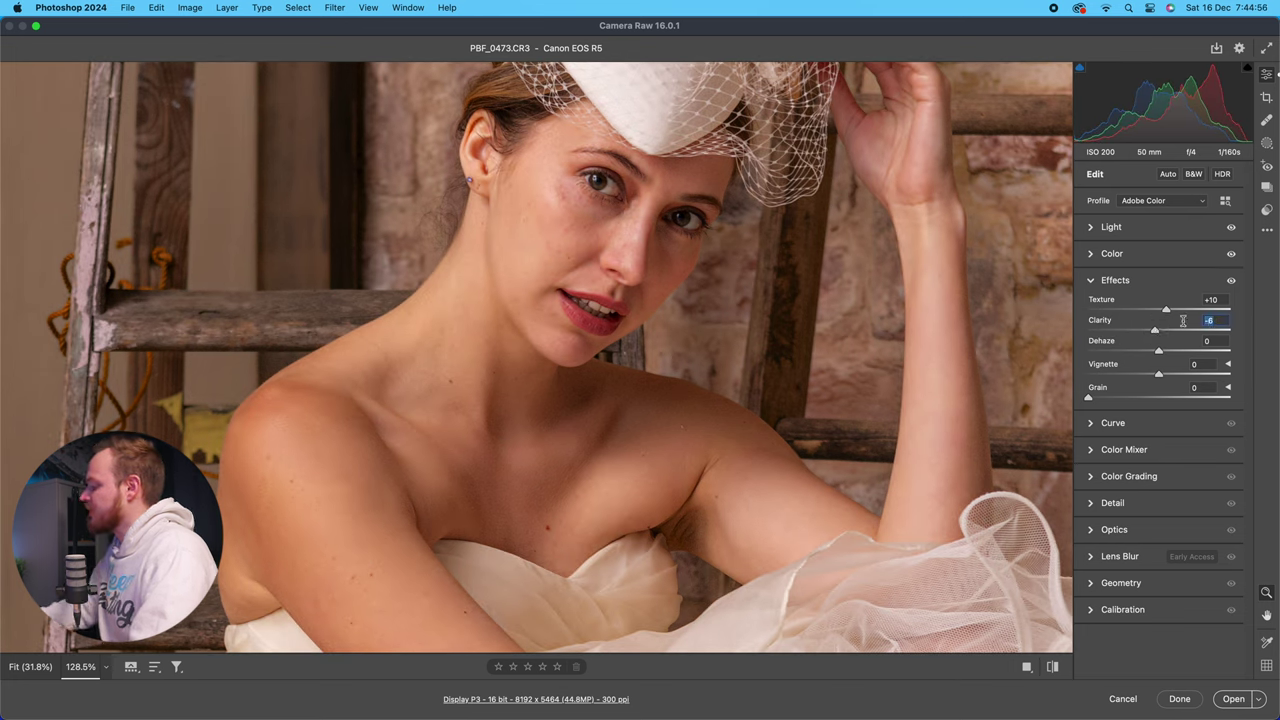
{"action": "key", "text": "Return"}
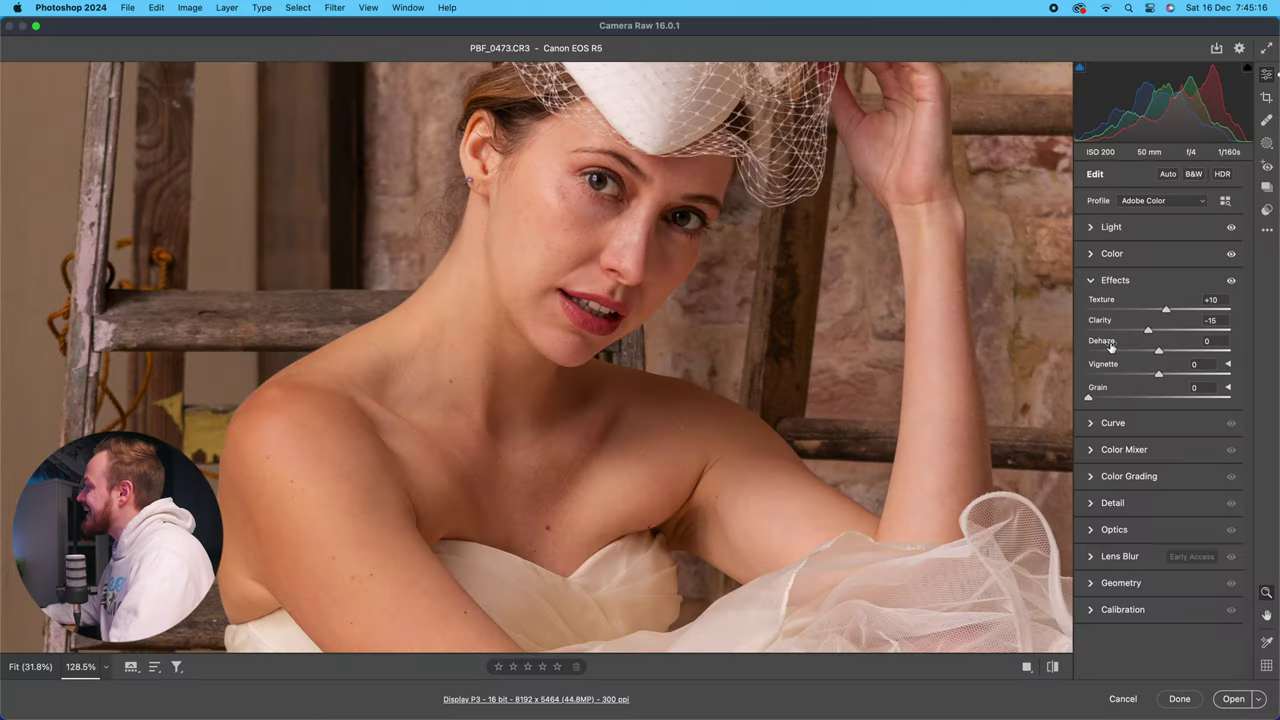
Test Dehaze on the full image and return it to 0, and set a Vignette of -10 with the Highlight Priority style.
{"action": "left_click", "coordinate": [757, 333]}
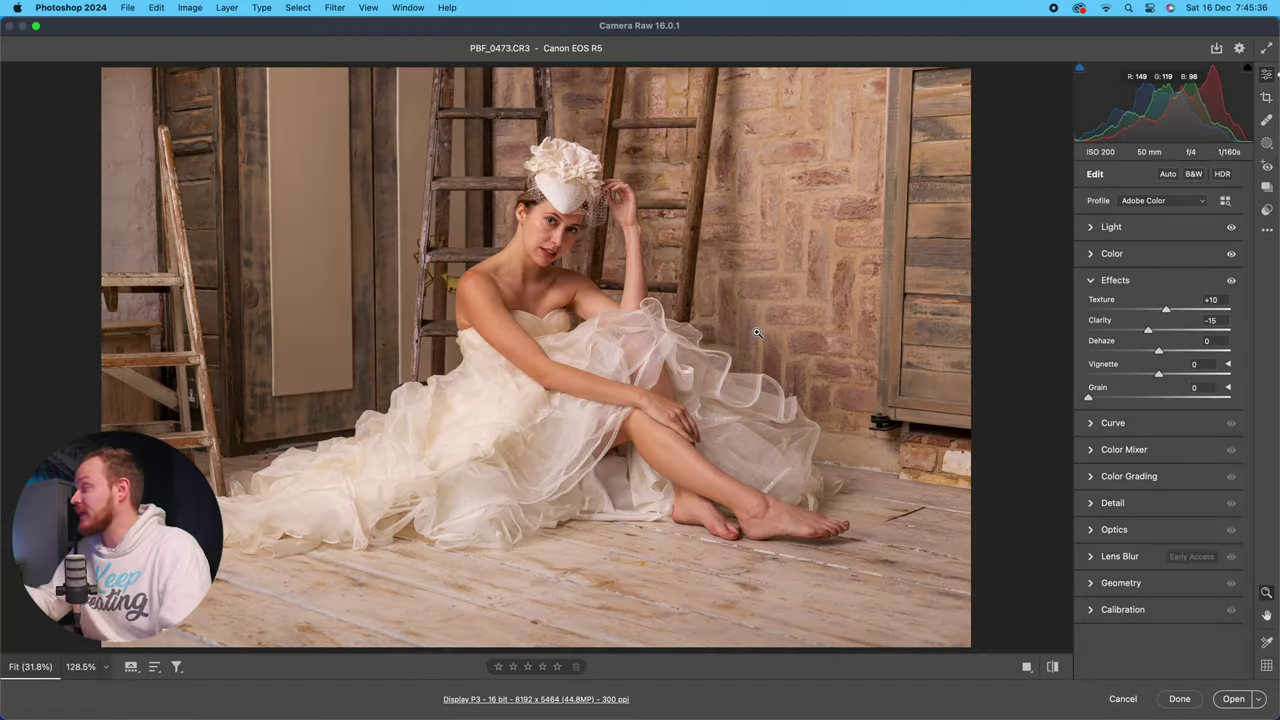
{"action": "mouse_move", "coordinate": [1158, 352]}
{"action": "left_mouse_down"}
{"action": "mouse_move", "coordinate": [1188, 357]}
{"action": "mouse_move", "coordinate": [1158, 354]}
{"action": "left_mouse_up"}
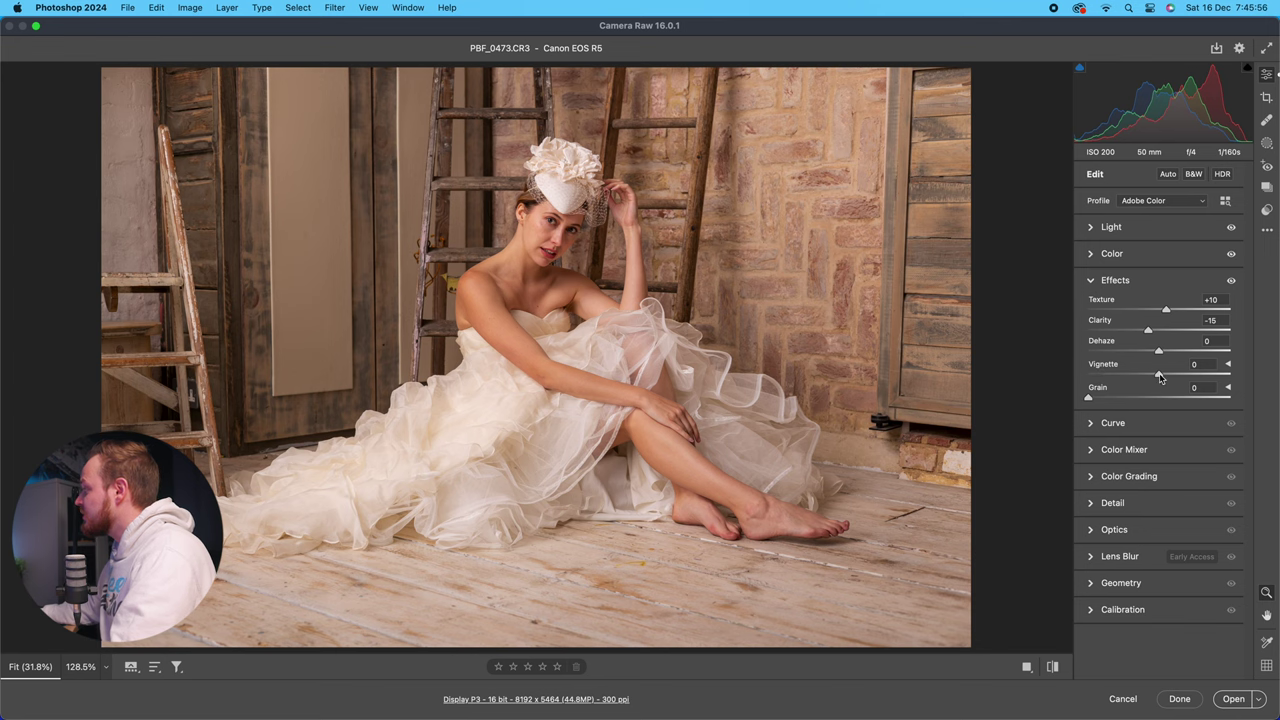
{"action": "mouse_move", "coordinate": [1166, 375]}
{"action": "left_mouse_down"}
{"action": "mouse_move", "coordinate": [1215, 375]}
{"action": "mouse_move", "coordinate": [1112, 375]}
{"action": "mouse_move", "coordinate": [1160, 376]}
{"action": "left_mouse_up"}
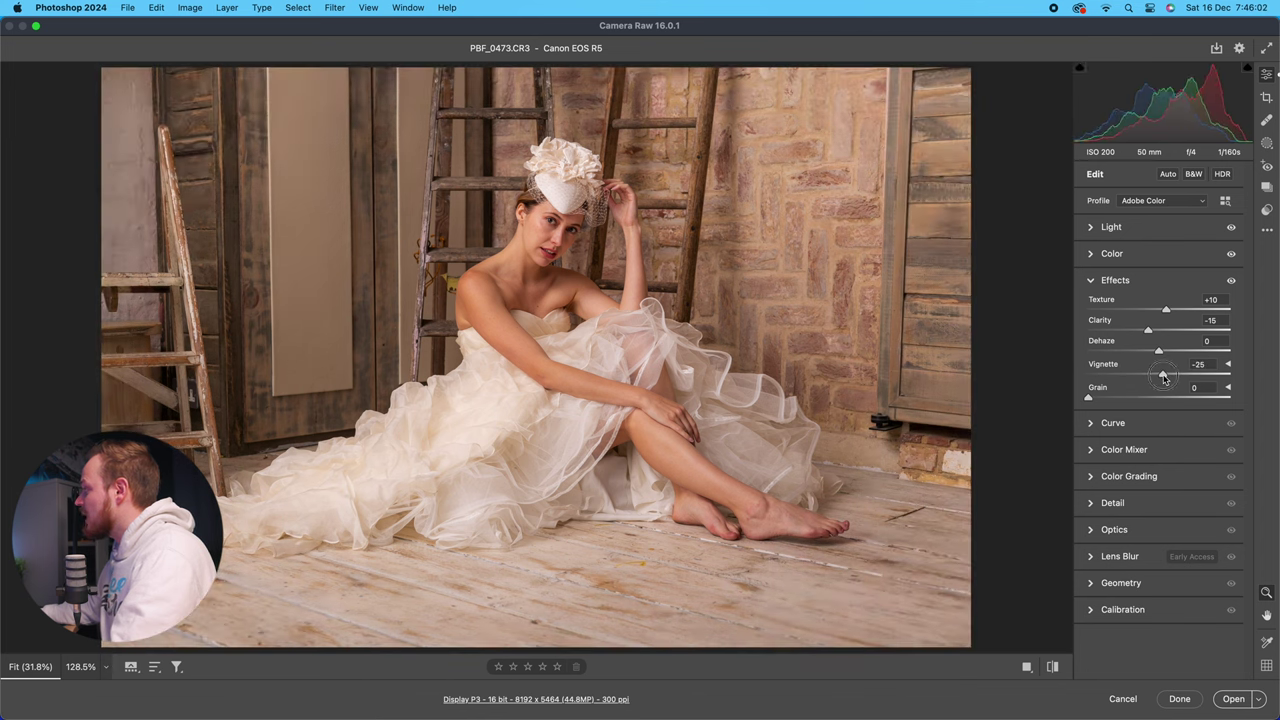
{"action": "left_click", "coordinate": [1228, 365]}
{"action": "left_click_drag", "start_coordinate": [1157, 377], "coordinate": [1151, 372]}
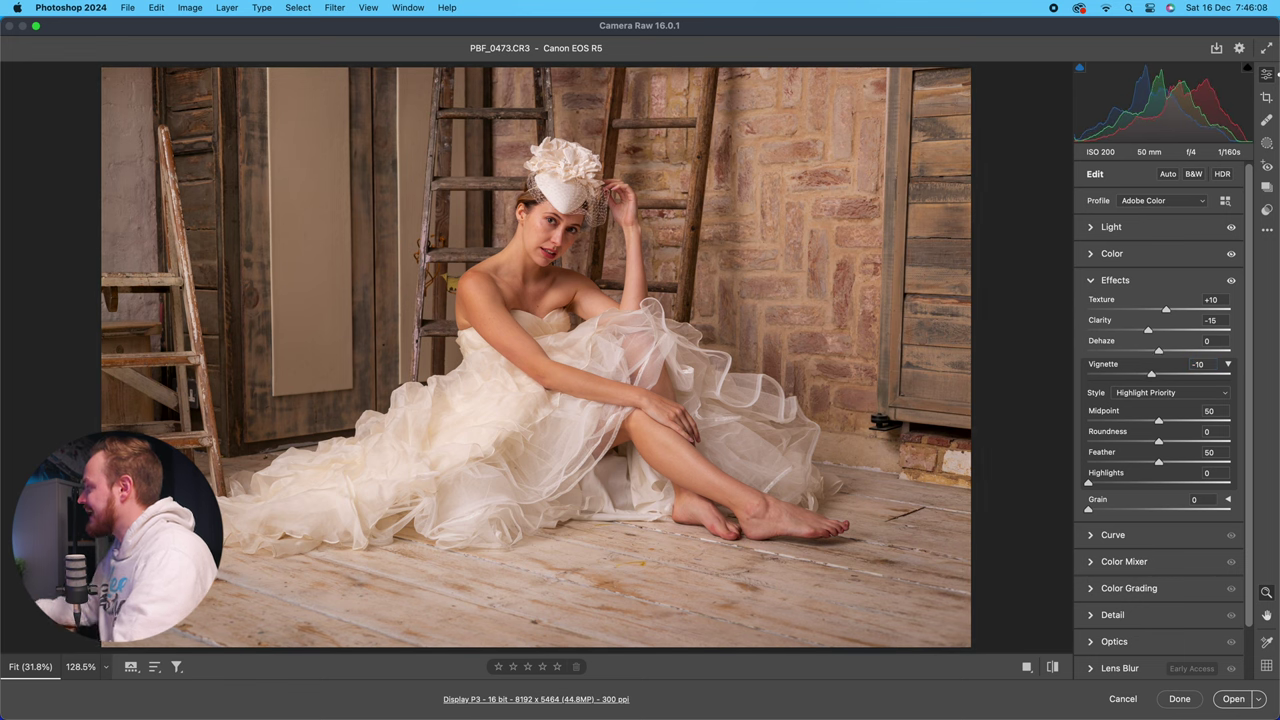
{"action": "left_click", "coordinate": [1134, 395]}
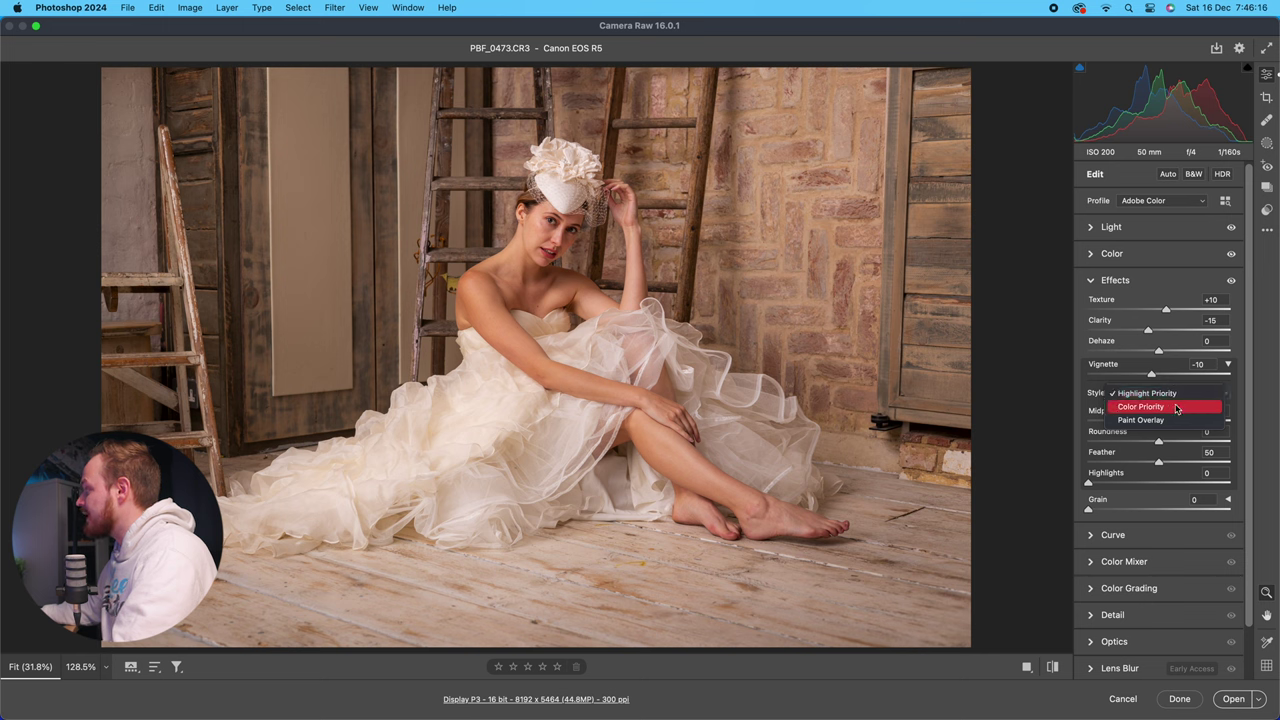
{"action": "left_click", "coordinate": [1174, 397]}
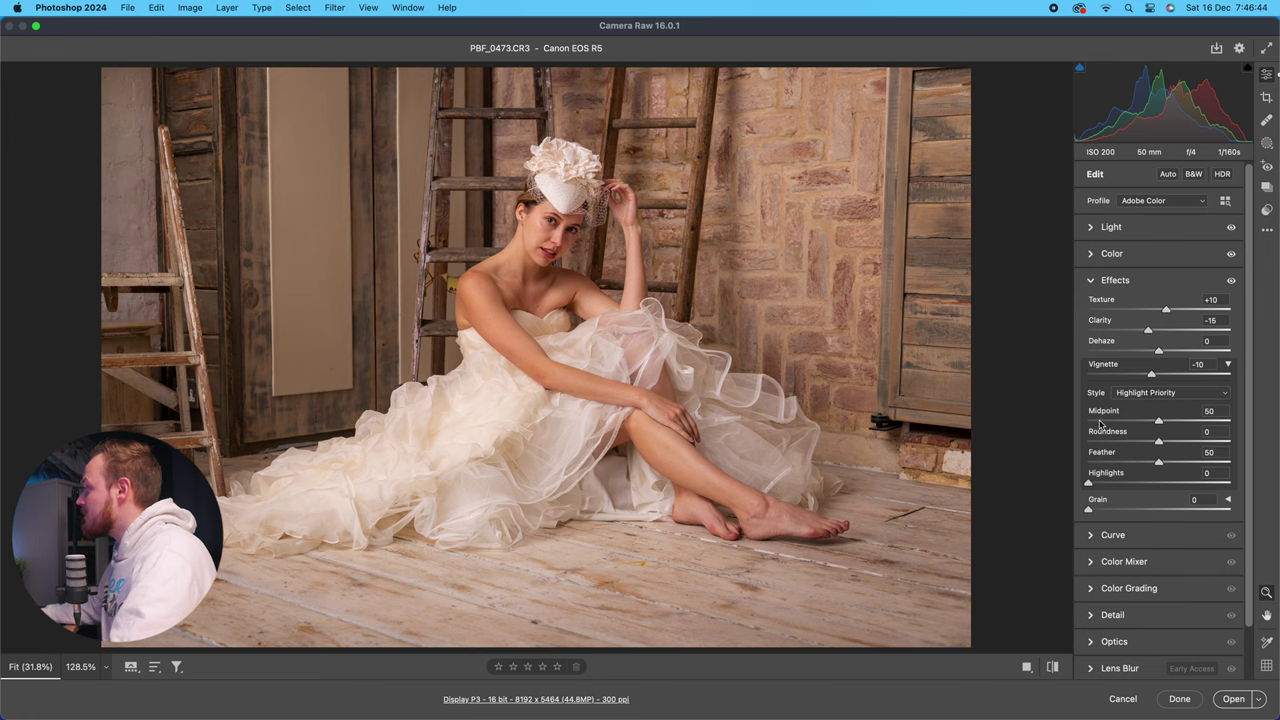
Exaggerate the Vignette to -56 to test Midpoint at 77 and different Roundness amounts, returning Midpoint to 50 and Roundness to 0.
{"action": "left_click_drag", "start_coordinate": [1150, 378], "coordinate": [1119, 376]}
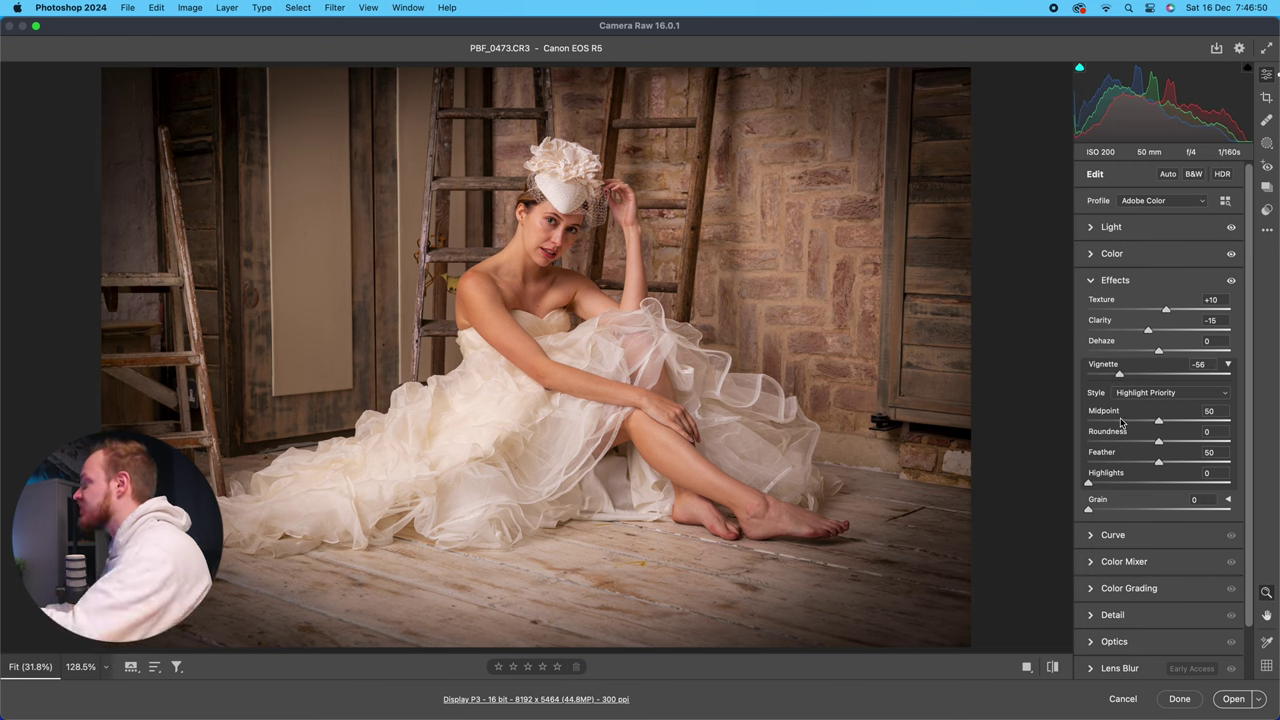
{"action": "left_click_drag", "start_coordinate": [1159, 421], "coordinate": [1199, 421]}
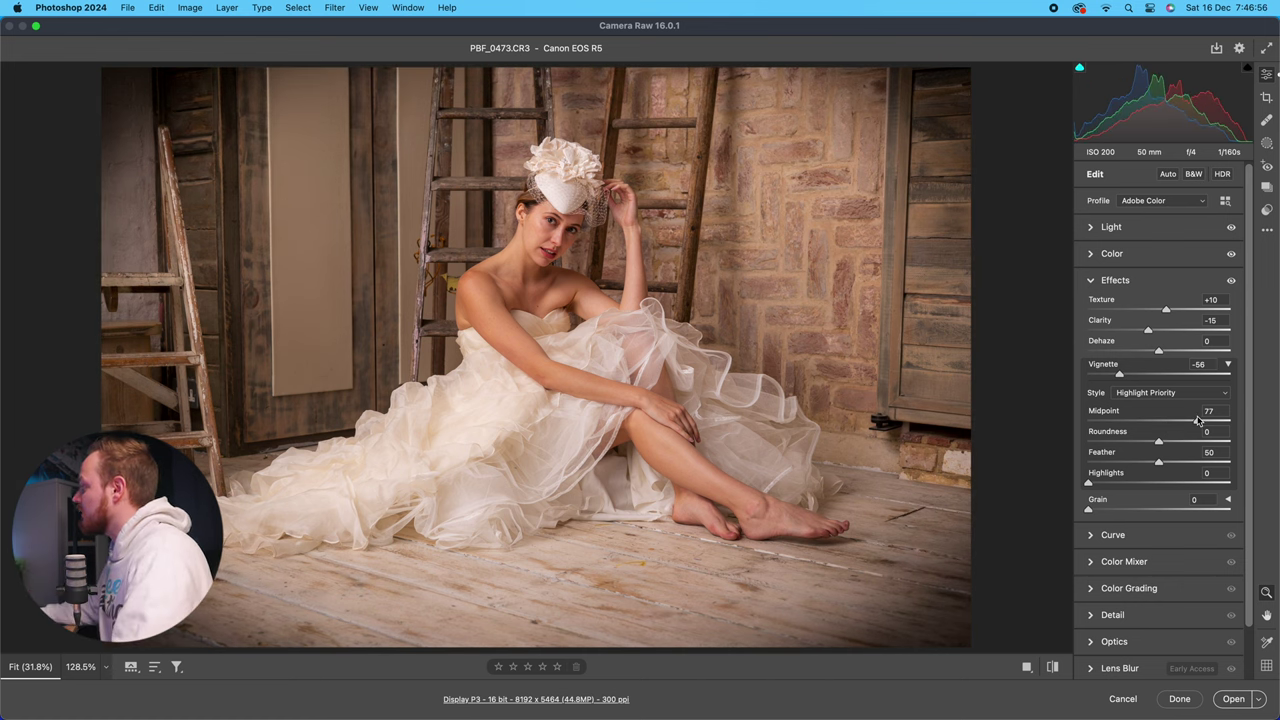
{"action": "left_click_drag", "start_coordinate": [1199, 421], "coordinate": [1158, 424]}
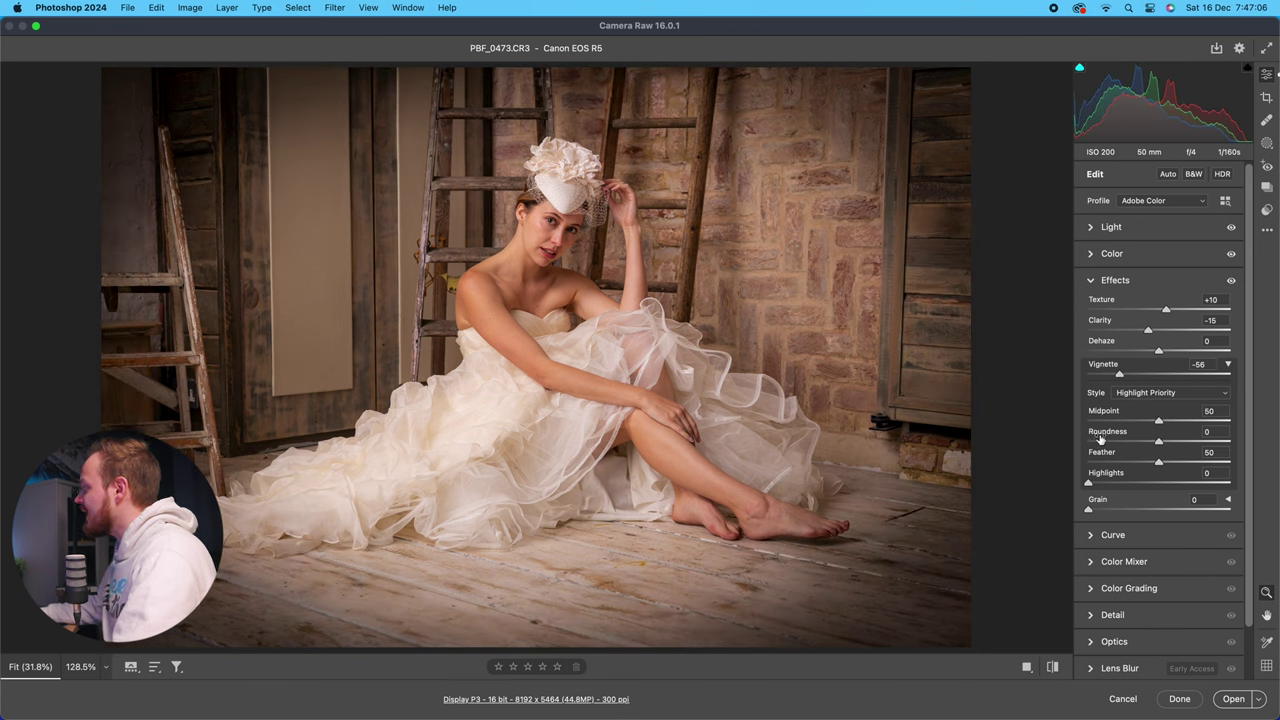
{"action": "mouse_move", "coordinate": [1160, 443]}
{"action": "left_mouse_down"}
{"action": "mouse_move", "coordinate": [1211, 443]}
{"action": "mouse_move", "coordinate": [1100, 443]}
{"action": "mouse_move", "coordinate": [1158, 444]}
{"action": "left_mouse_up"}
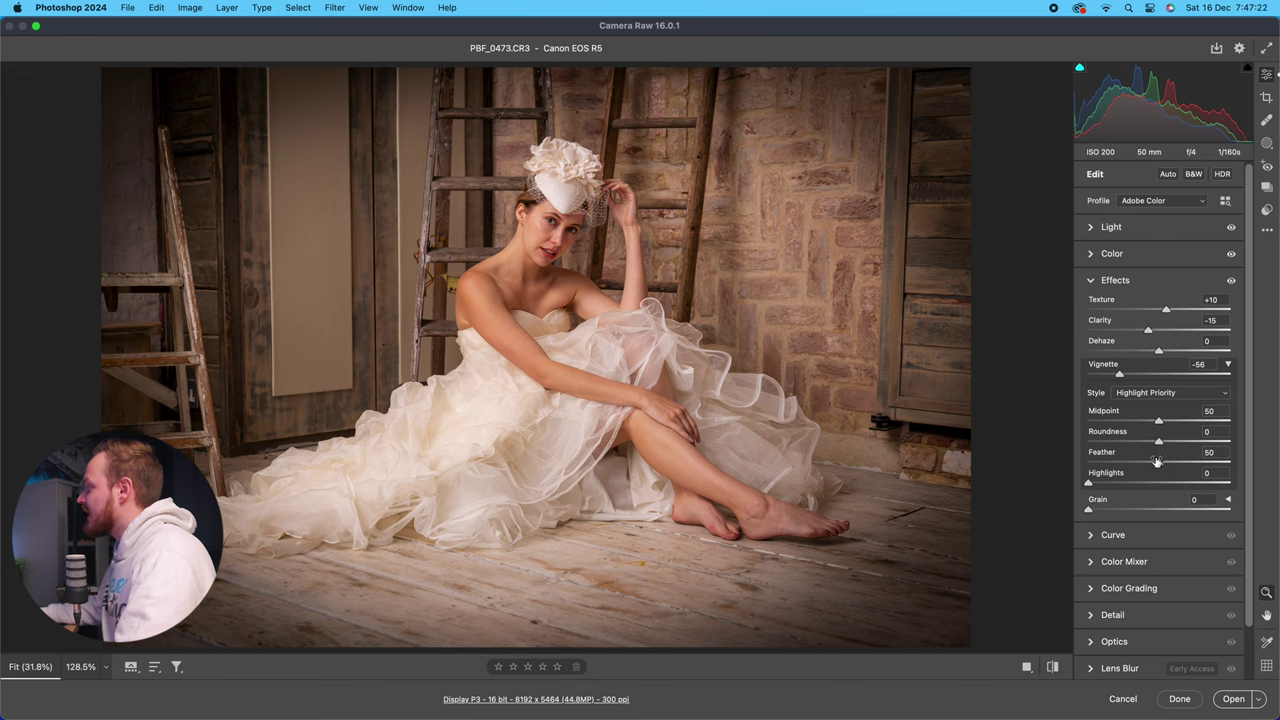
Test vignette Feather at 0 and Highlights at 72, and settle on Feather 76, Highlights 0 and Vignette -10.
{"action": "left_click_drag", "start_coordinate": [1158, 464], "coordinate": [1088, 466]}
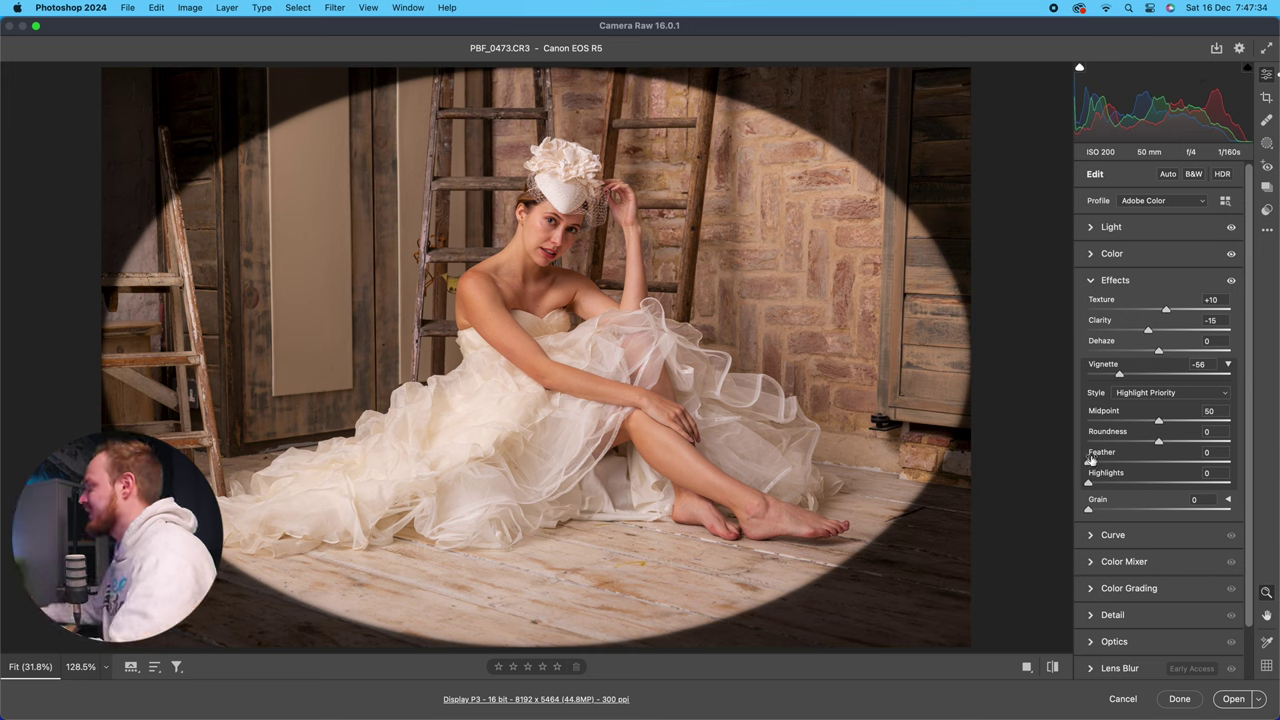
{"action": "left_click_drag", "start_coordinate": [1089, 465], "coordinate": [1195, 463]}
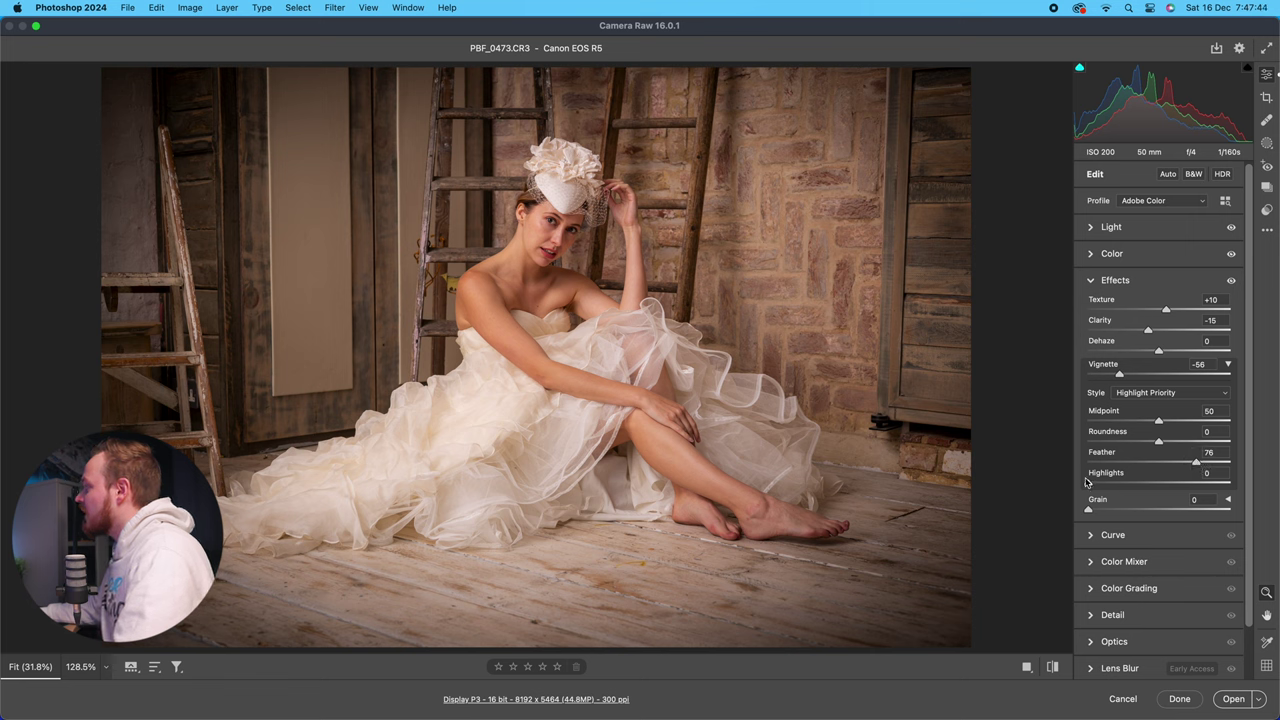
{"action": "left_click_drag", "start_coordinate": [1089, 484], "coordinate": [1189, 485]}
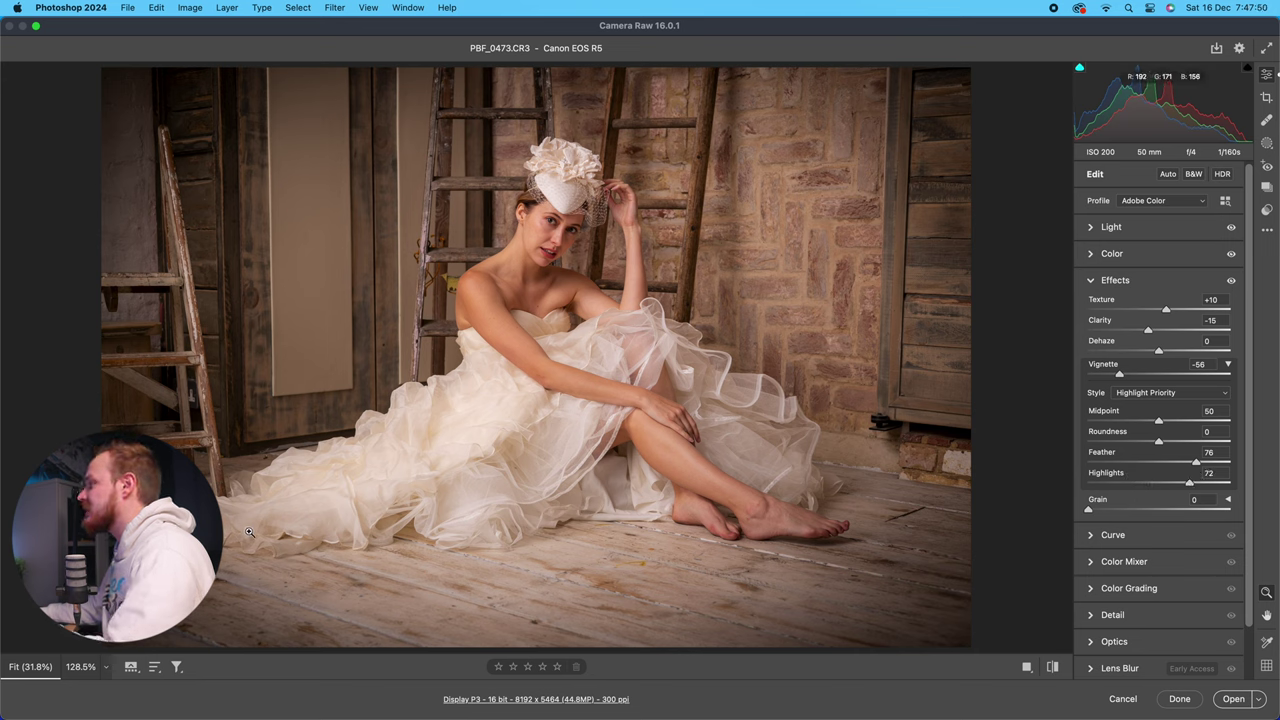
{"action": "left_click_drag", "start_coordinate": [1188, 485], "coordinate": [1079, 477]}
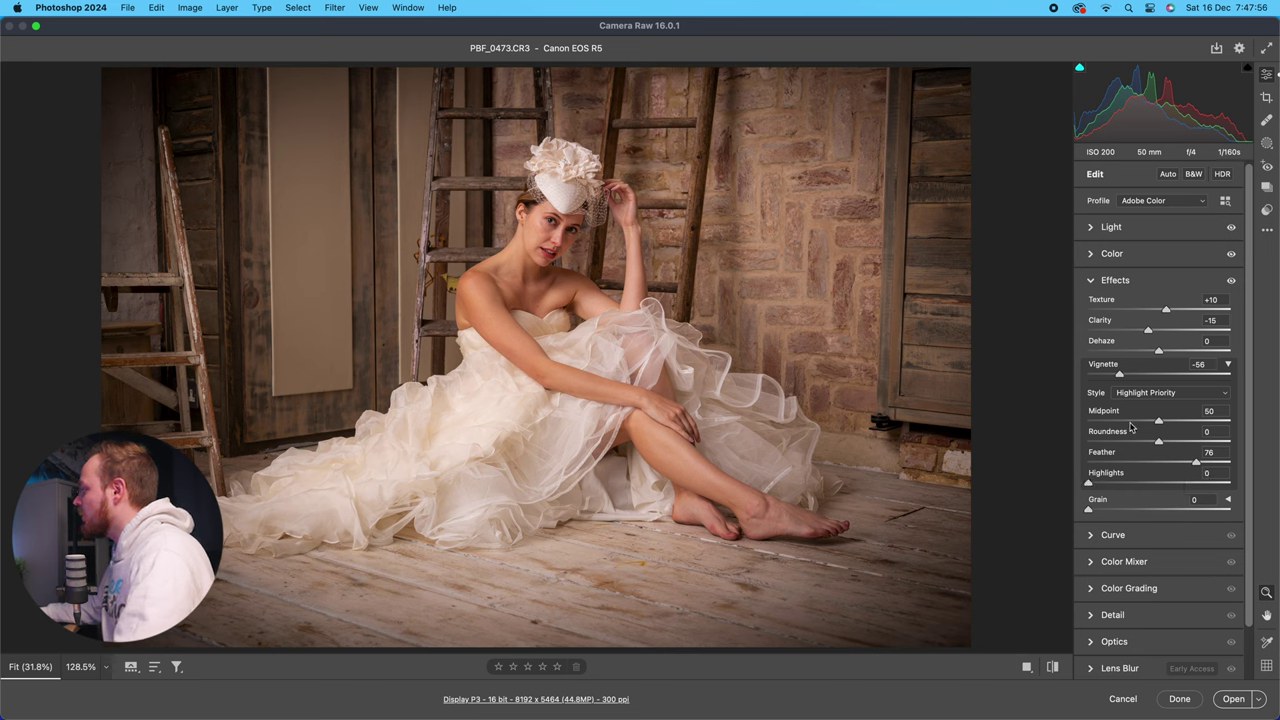
{"action": "left_click_drag", "start_coordinate": [1121, 373], "coordinate": [1151, 371]}
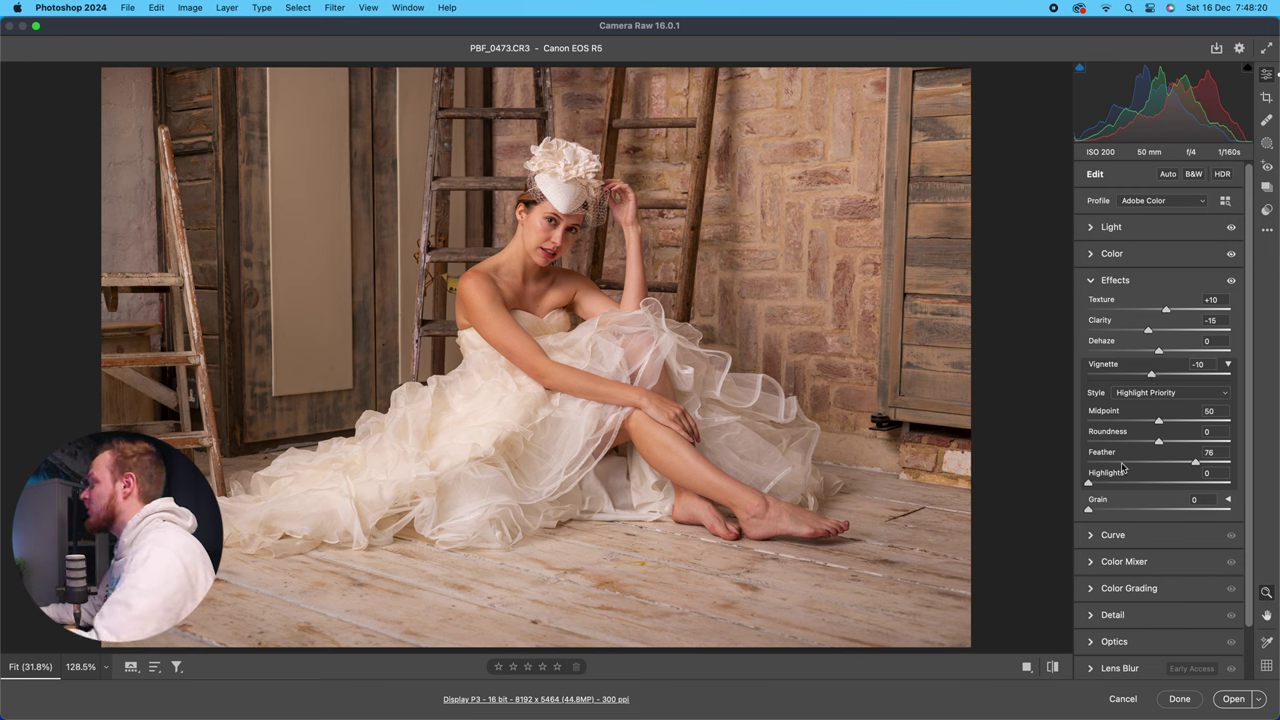
{"action": "left_click", "coordinate": [1229, 364]}
Test a heavy, coarse film grain on the model's face with Grain 75, Size 75 and Roughness 23.
{"action": "left_click", "coordinate": [1229, 388]}
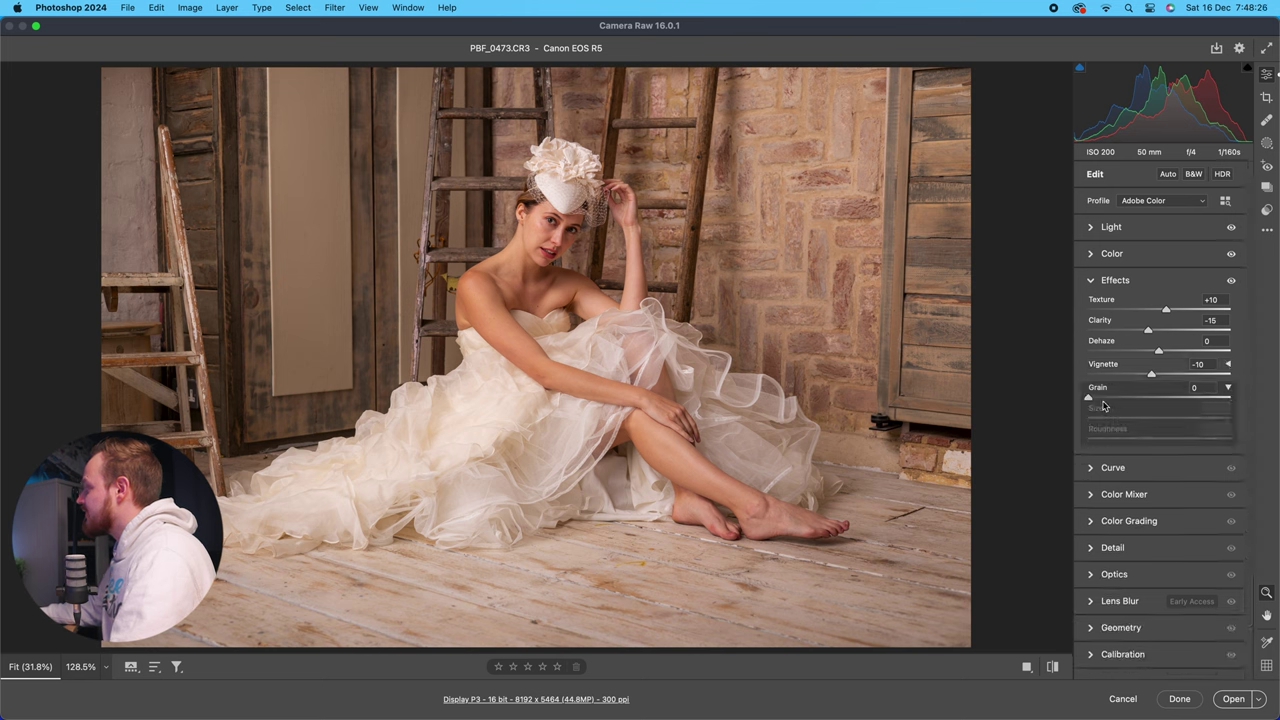
{"action": "left_click_drag", "start_coordinate": [1091, 400], "coordinate": [1145, 399]}
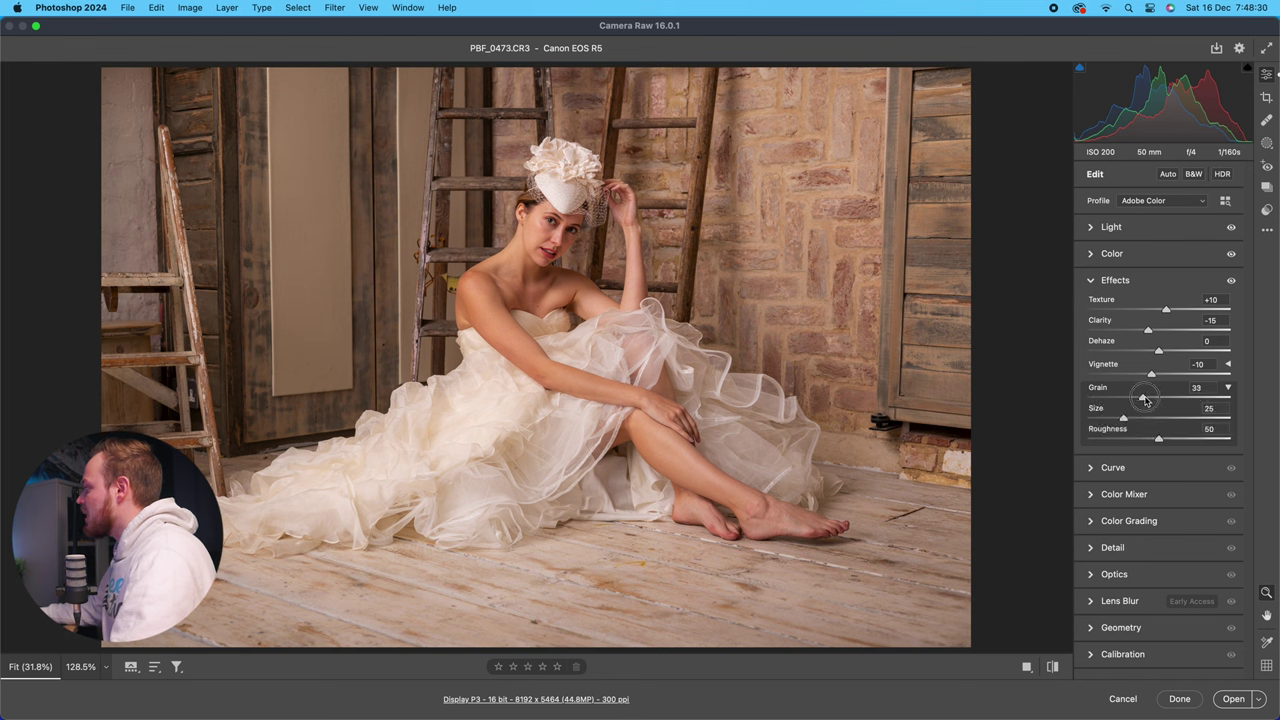
{"action": "left_click_drag", "start_coordinate": [537, 356], "coordinate": [700, 371]}
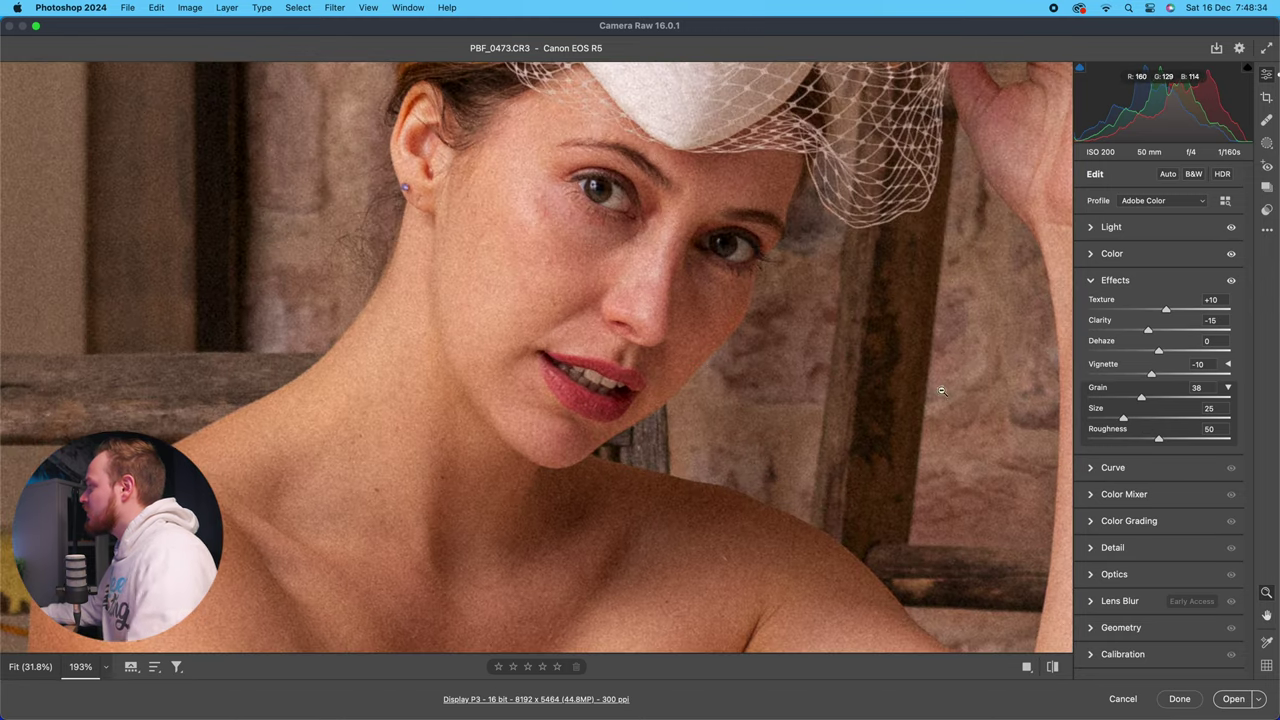
{"action": "left_click_drag", "start_coordinate": [1123, 420], "coordinate": [1205, 442]}
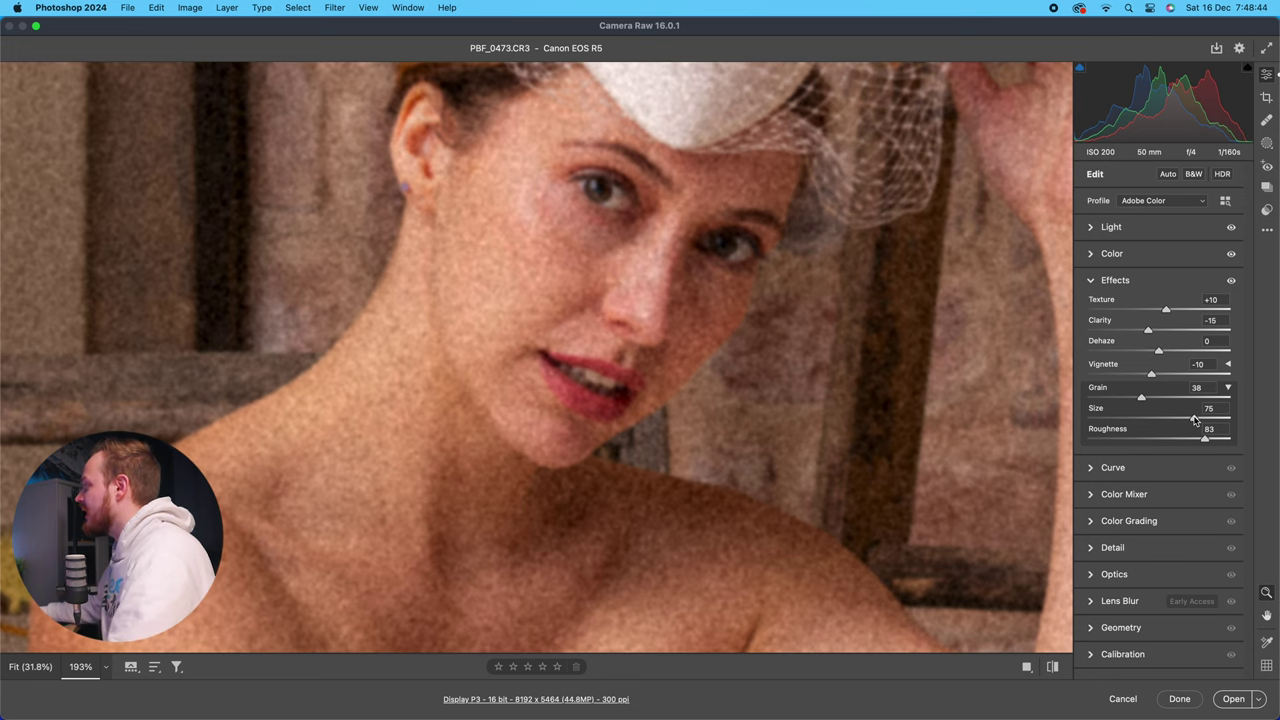
{"action": "left_click_drag", "start_coordinate": [1212, 442], "coordinate": [1194, 399]}
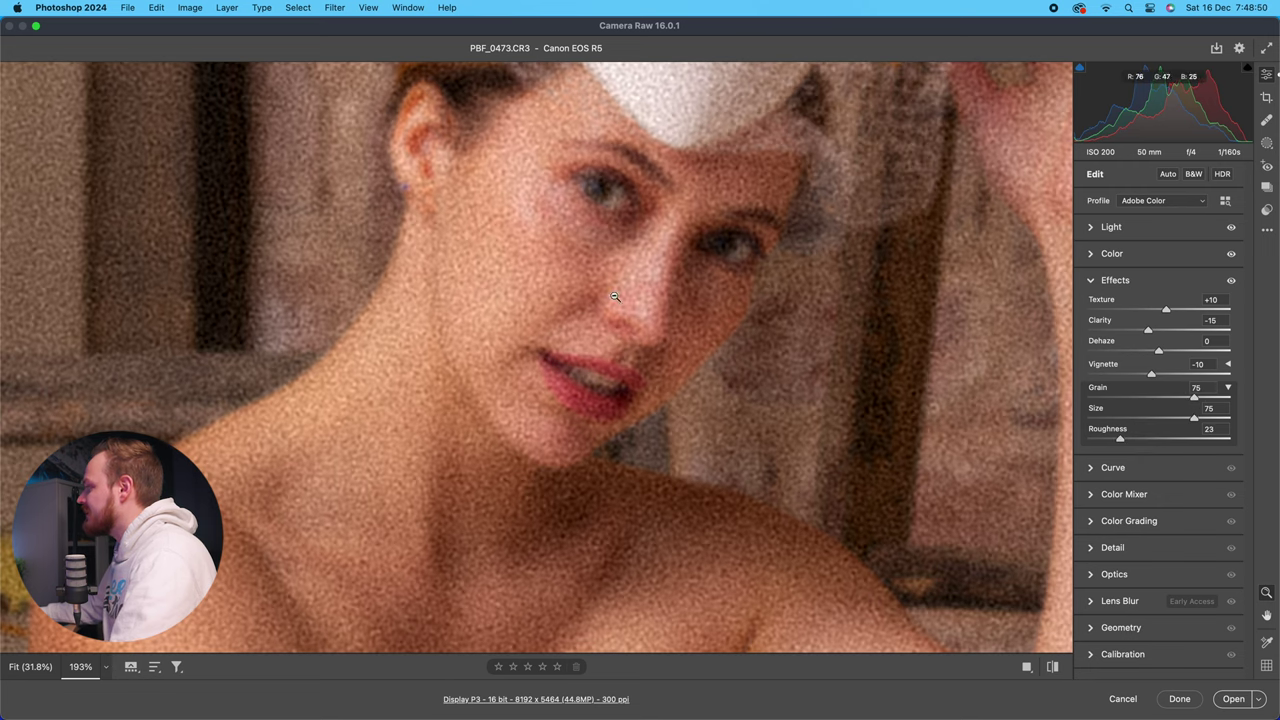
{"action": "scroll", "coordinate": [621, 281], "scroll_direction": "down", "scroll_amount": 5}
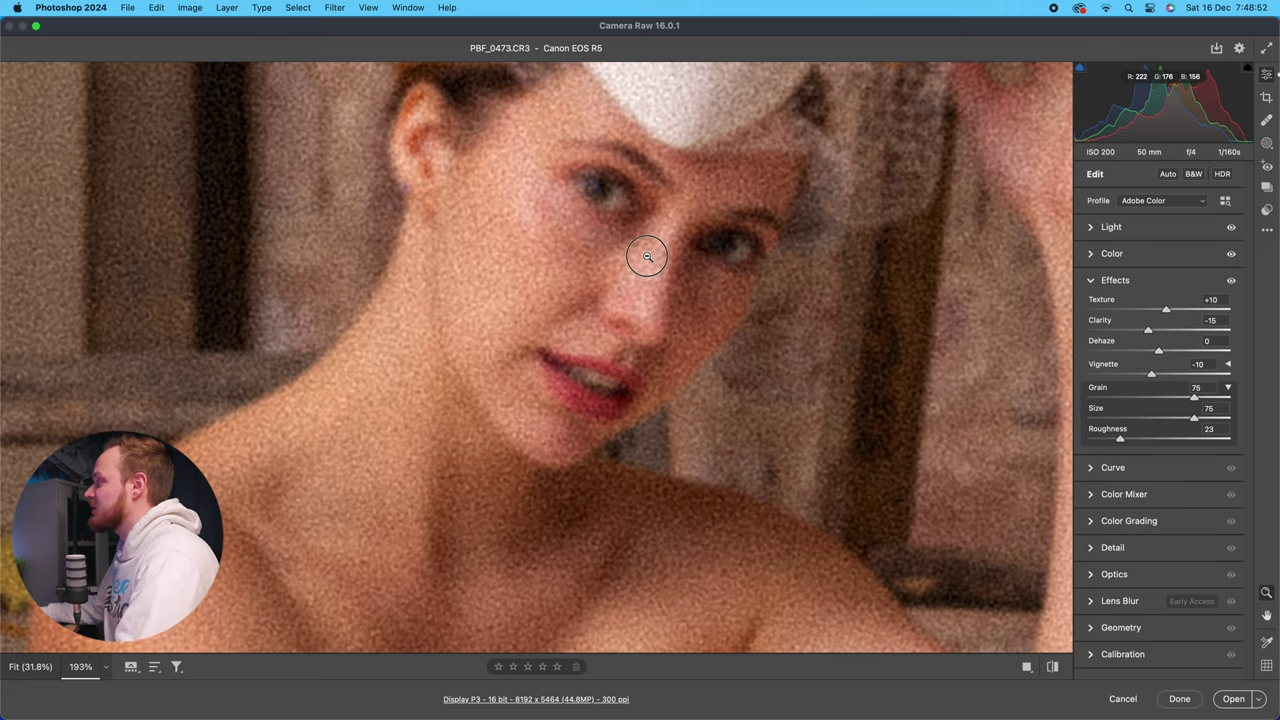
{"action": "key", "text": "space"}
{"action": "left_click_drag", "start_coordinate": [770, 246], "coordinate": [694, 297]}
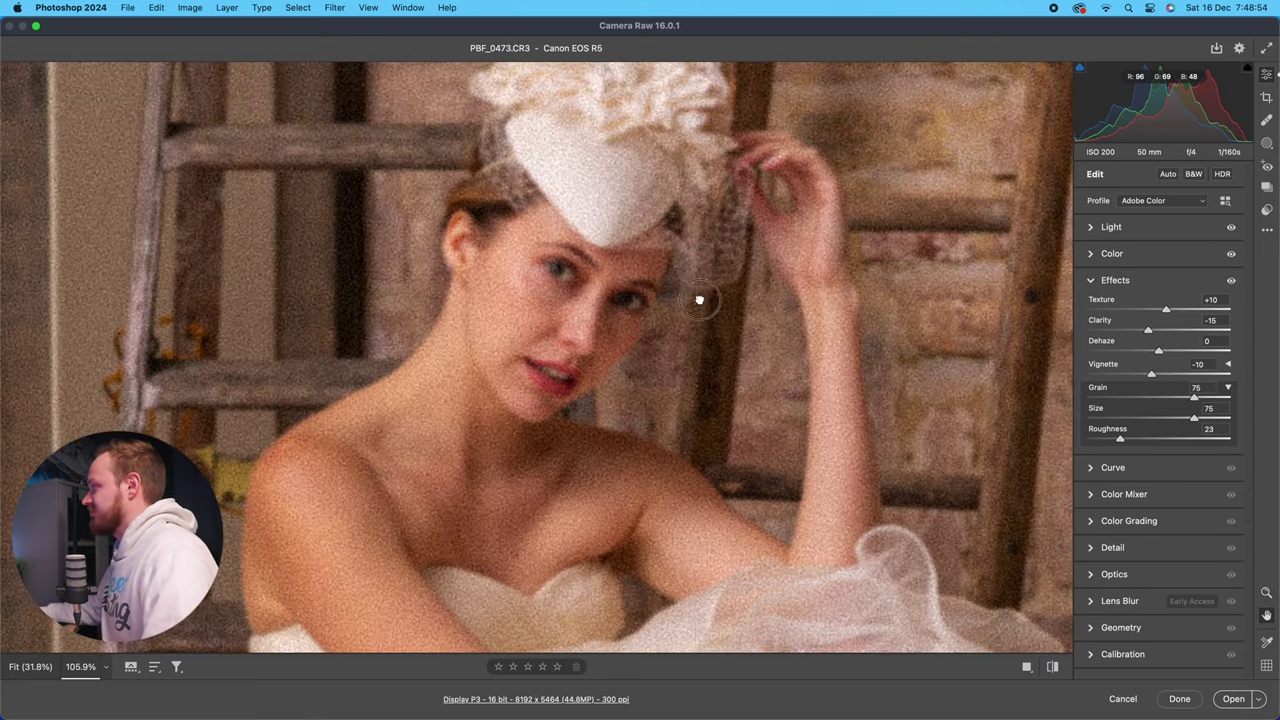
{"action": "scroll", "coordinate": [551, 297], "scroll_direction": "up", "scroll_amount": 3}
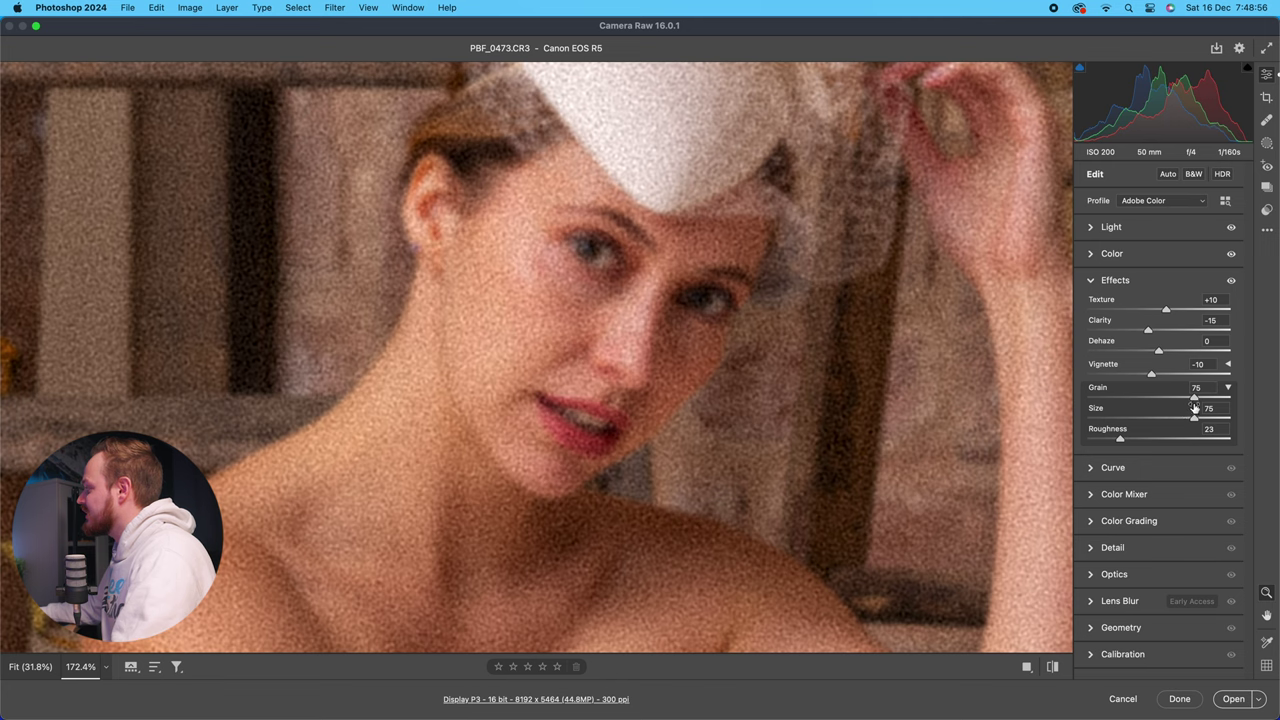
Try a finer grain with Grain 42, Size 15 and Roughness 0, and reset Grain to 0.
{"action": "left_click_drag", "start_coordinate": [1118, 441], "coordinate": [1103, 444]}
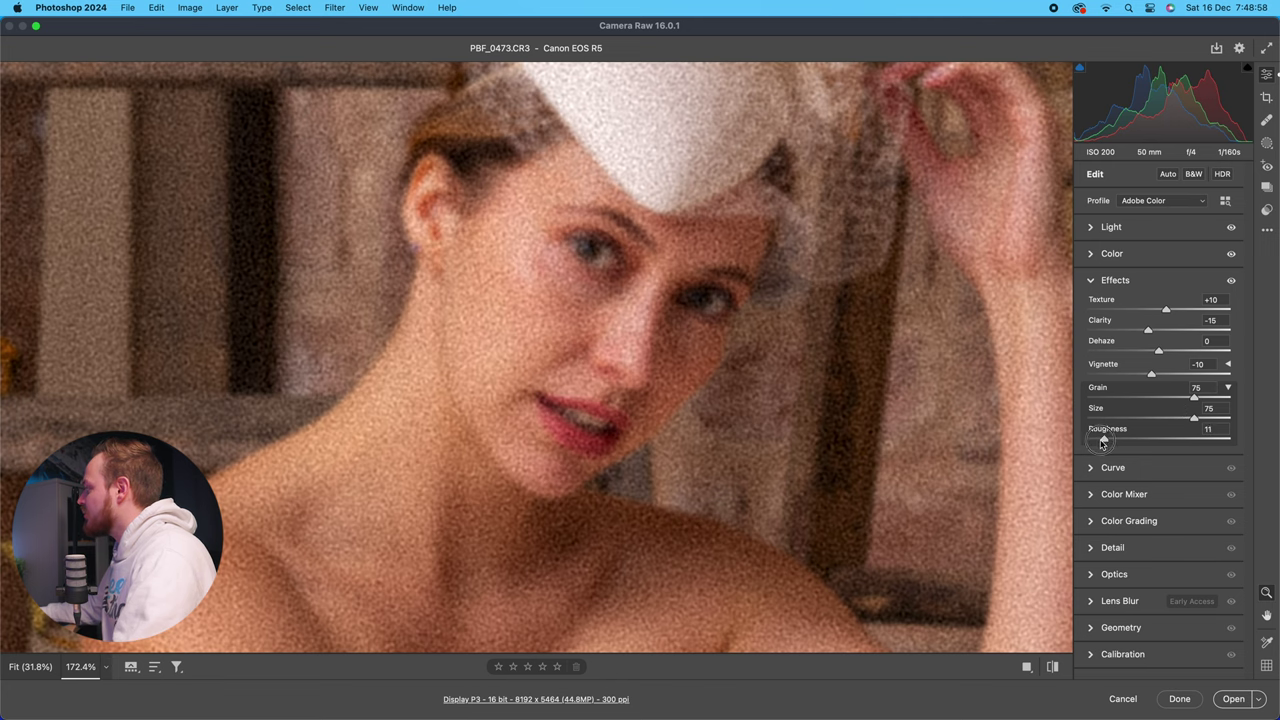
{"action": "left_click_drag", "start_coordinate": [1190, 418], "coordinate": [1109, 419]}
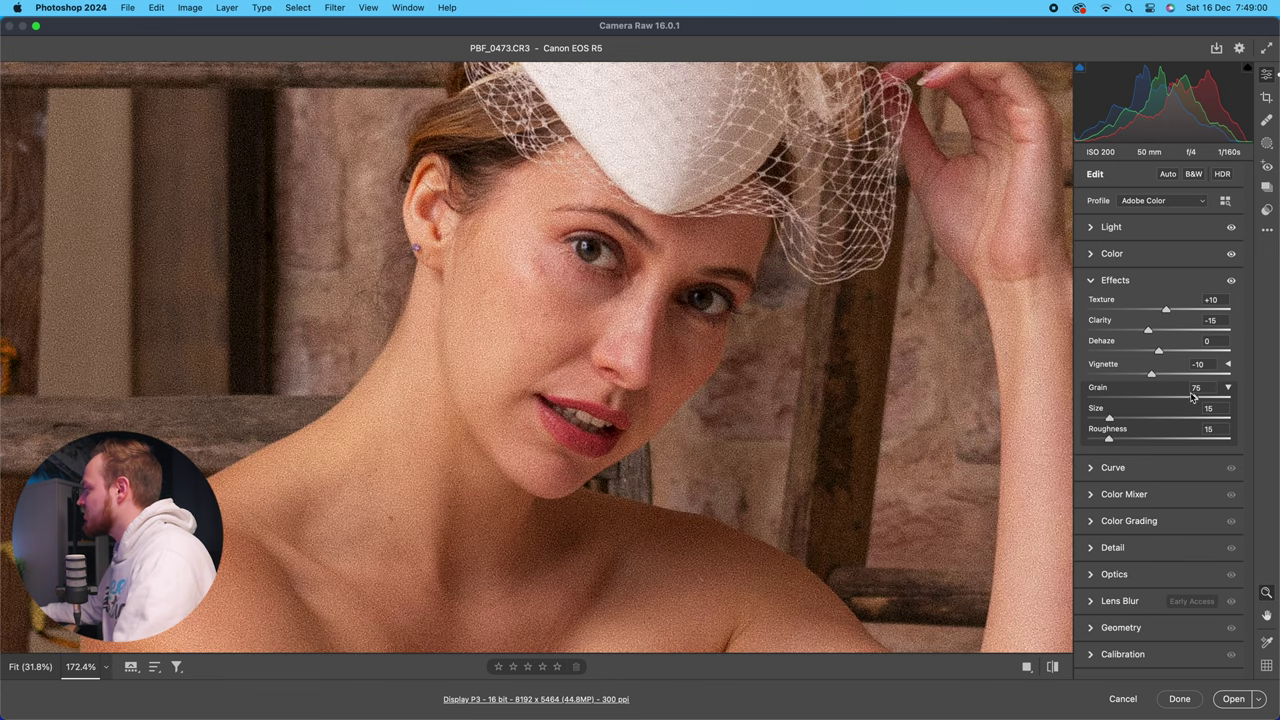
{"action": "left_click_drag", "start_coordinate": [1194, 398], "coordinate": [1150, 400]}
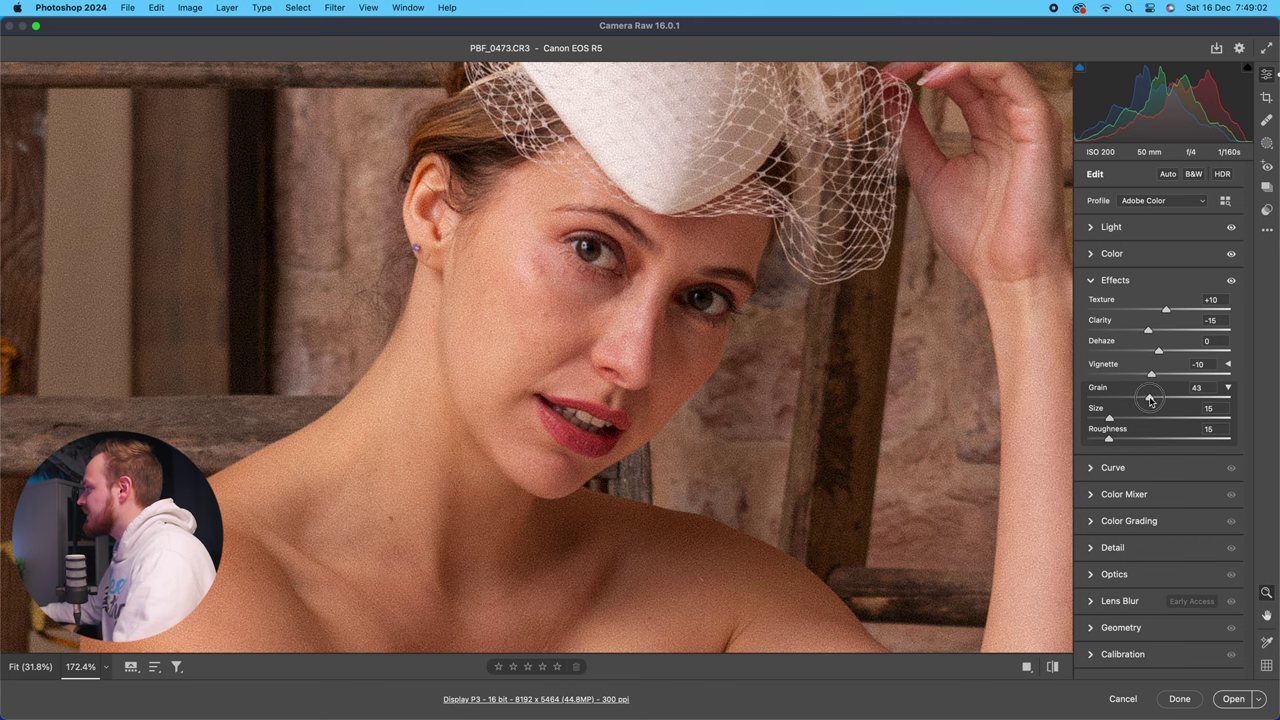
{"action": "left_click", "coordinate": [518, 254]}
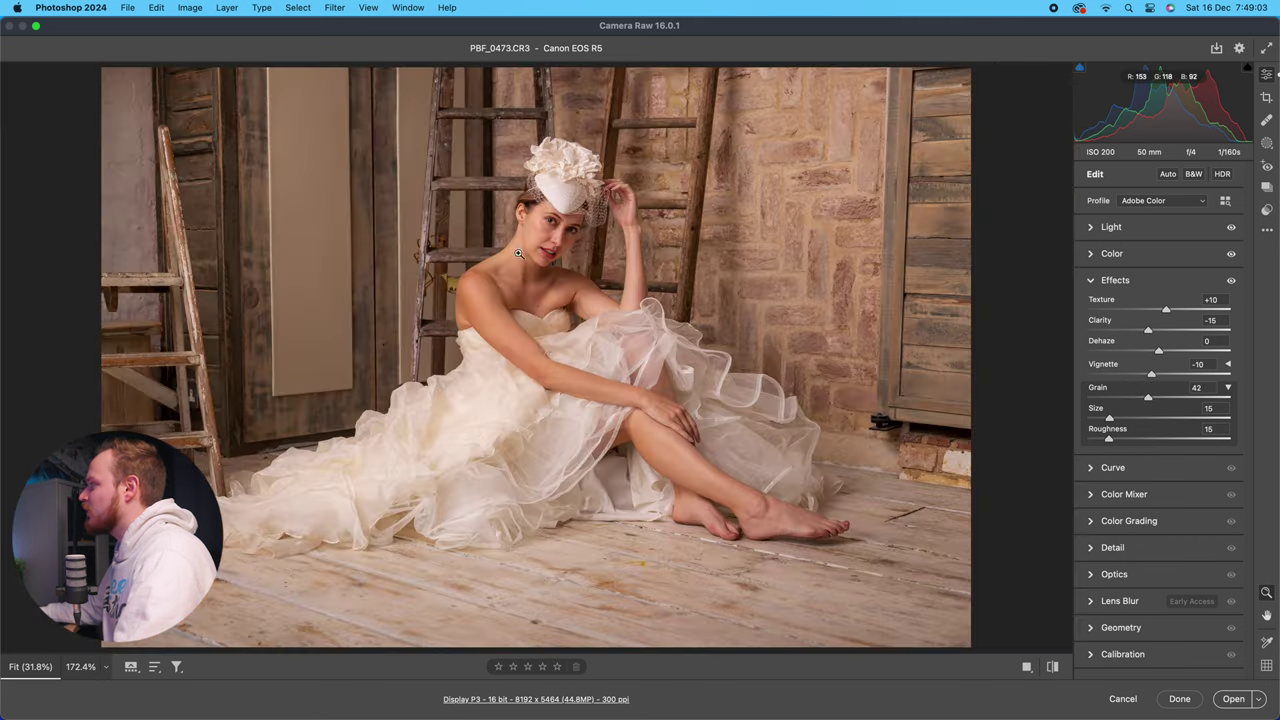
{"action": "left_click", "coordinate": [658, 247]}
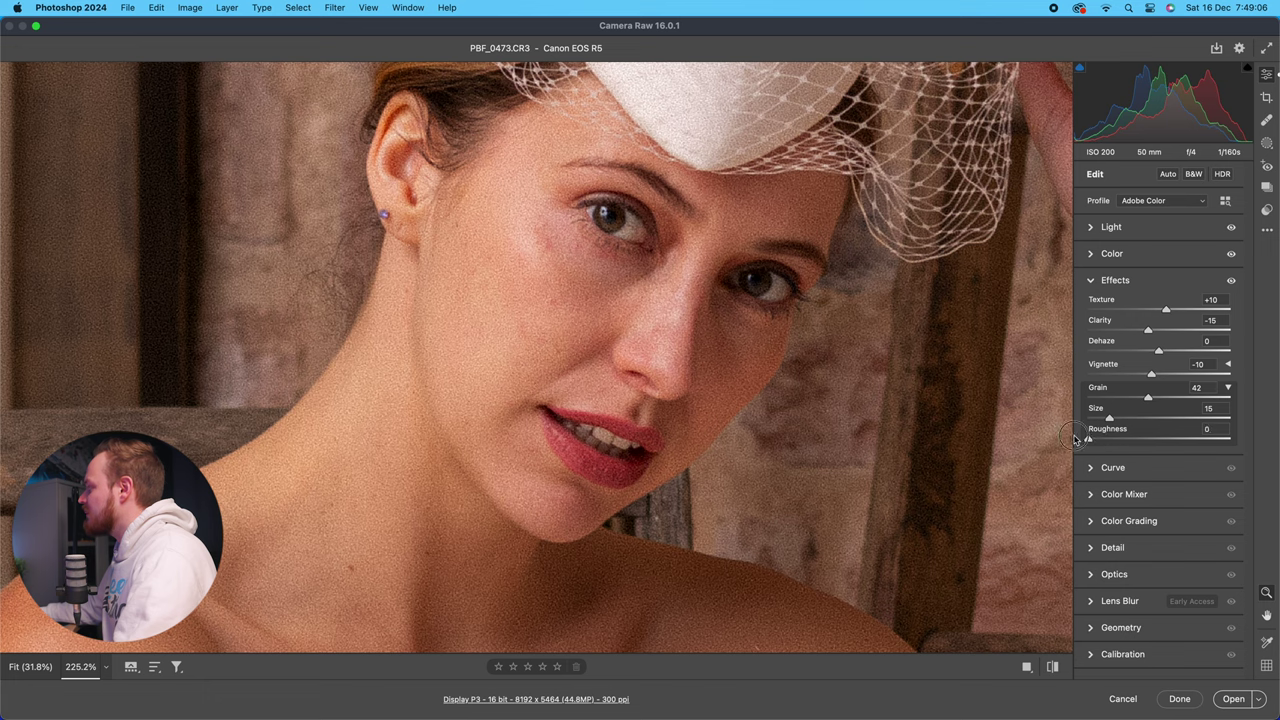
{"action": "double_click", "coordinate": [1148, 397]}
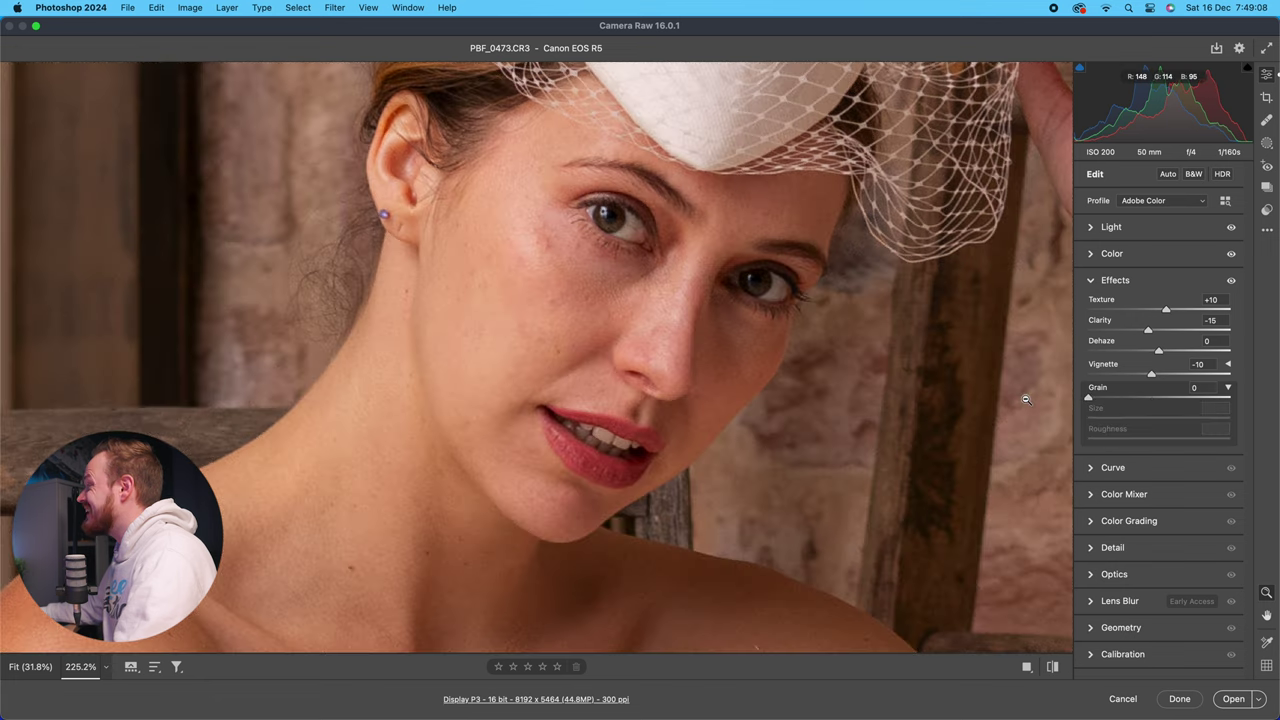
Review the effects on the whole portrait and close up on the model, and collapse the Grain options and Effects settings.
{"action": "left_click", "coordinate": [566, 318]}
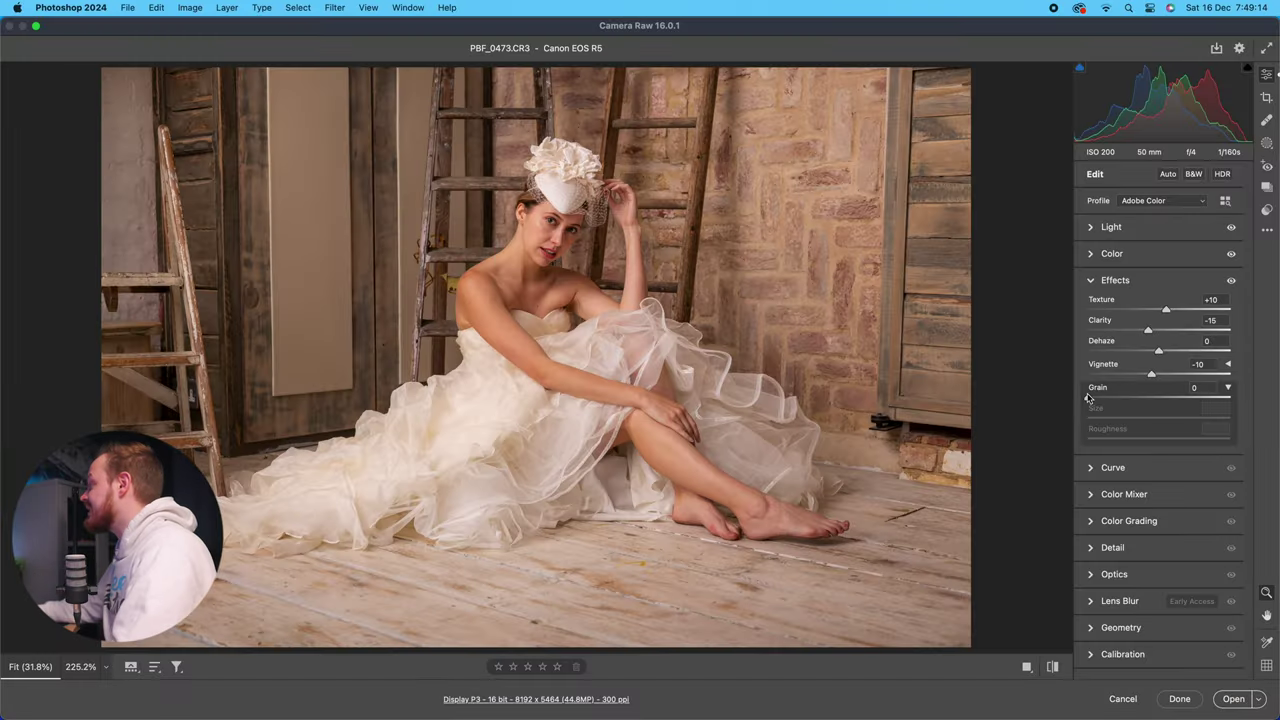
{"action": "left_click", "coordinate": [1229, 389]}
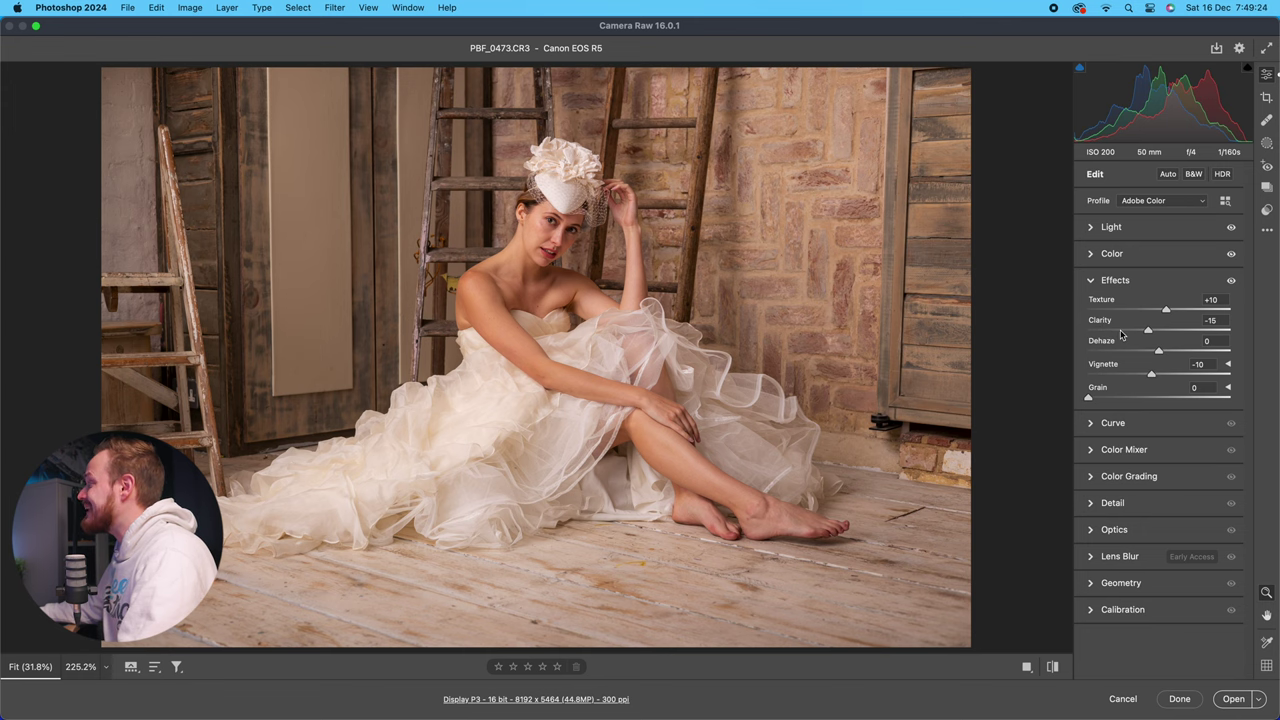
{"action": "left_click_drag", "start_coordinate": [508, 264], "coordinate": [594, 263]}
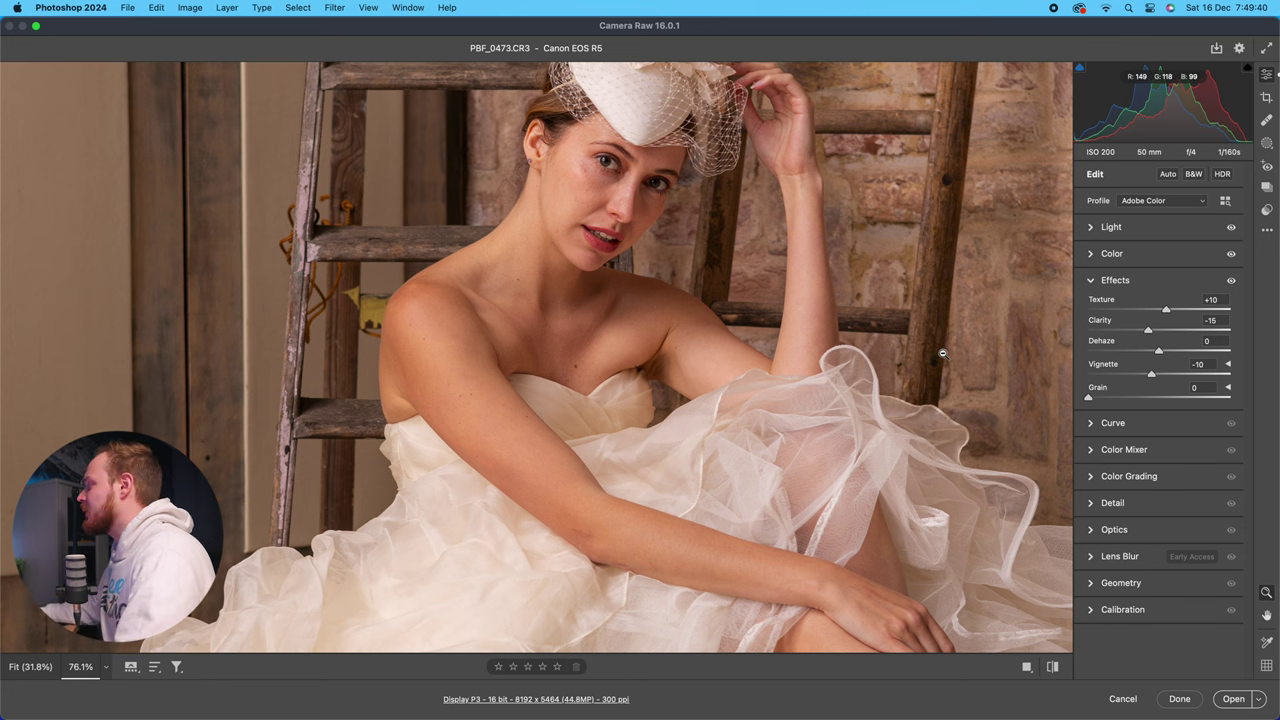
{"action": "left_click", "coordinate": [1112, 282]}
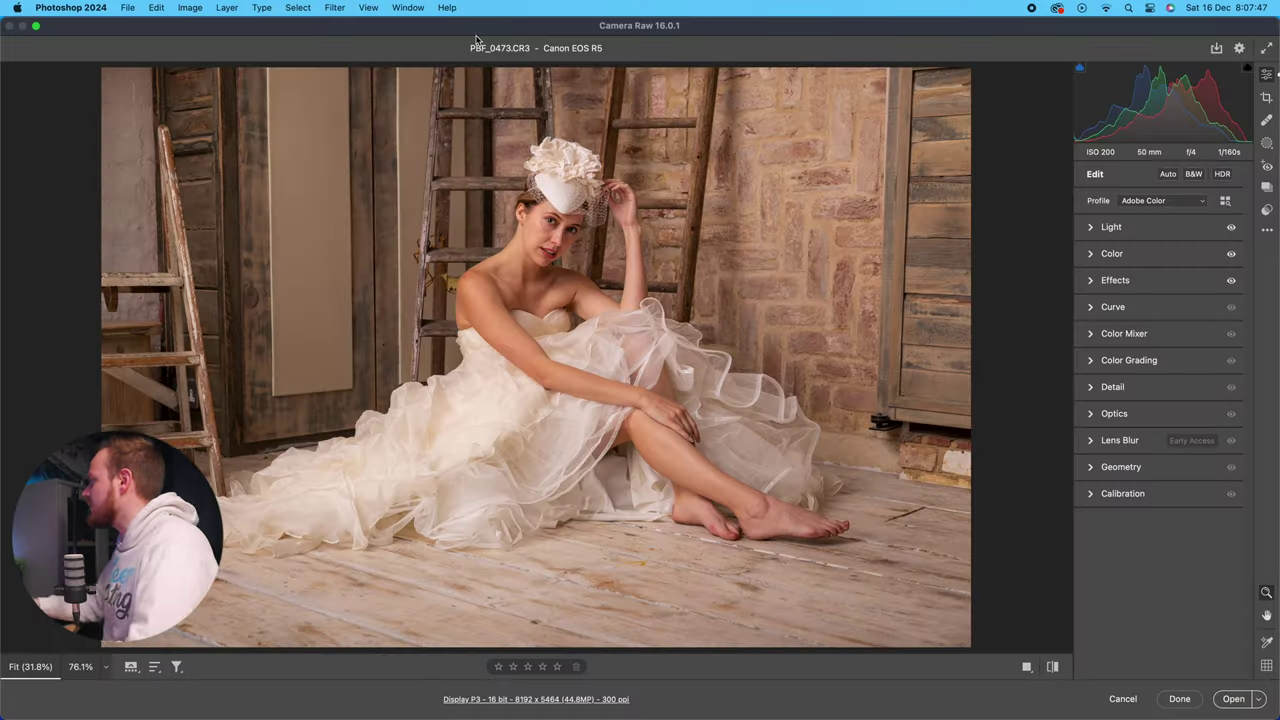
Open the Curve settings and compare the parametric curve with the point curve.
{"action": "left_click", "coordinate": [1113, 308]}
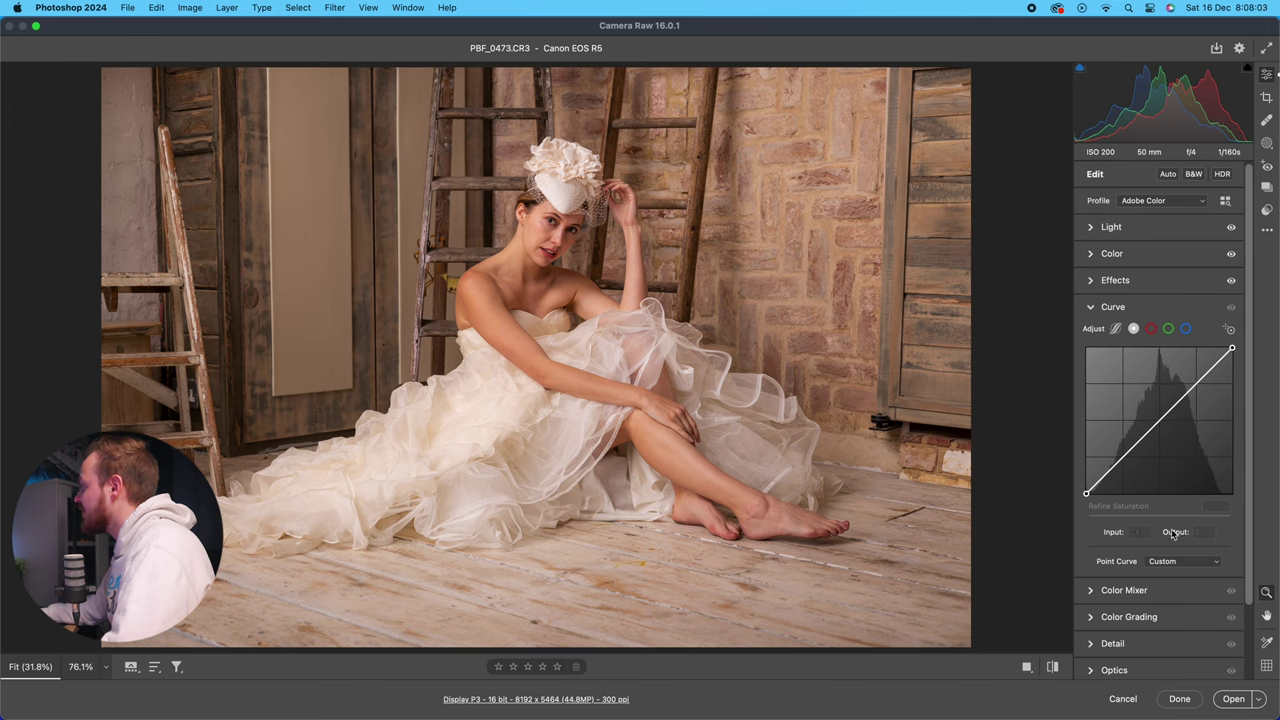
{"action": "left_click", "coordinate": [1116, 329]}
{"action": "left_click", "coordinate": [1117, 331]}
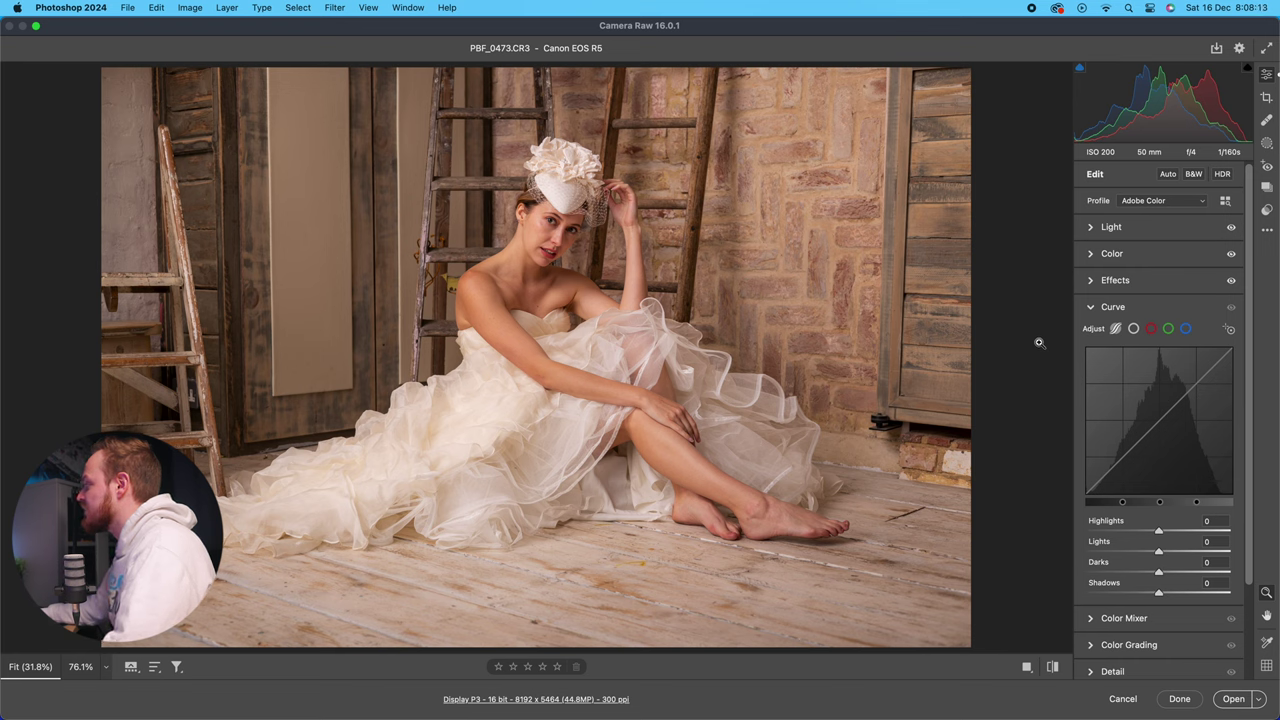
{"action": "left_click", "coordinate": [1133, 329]}
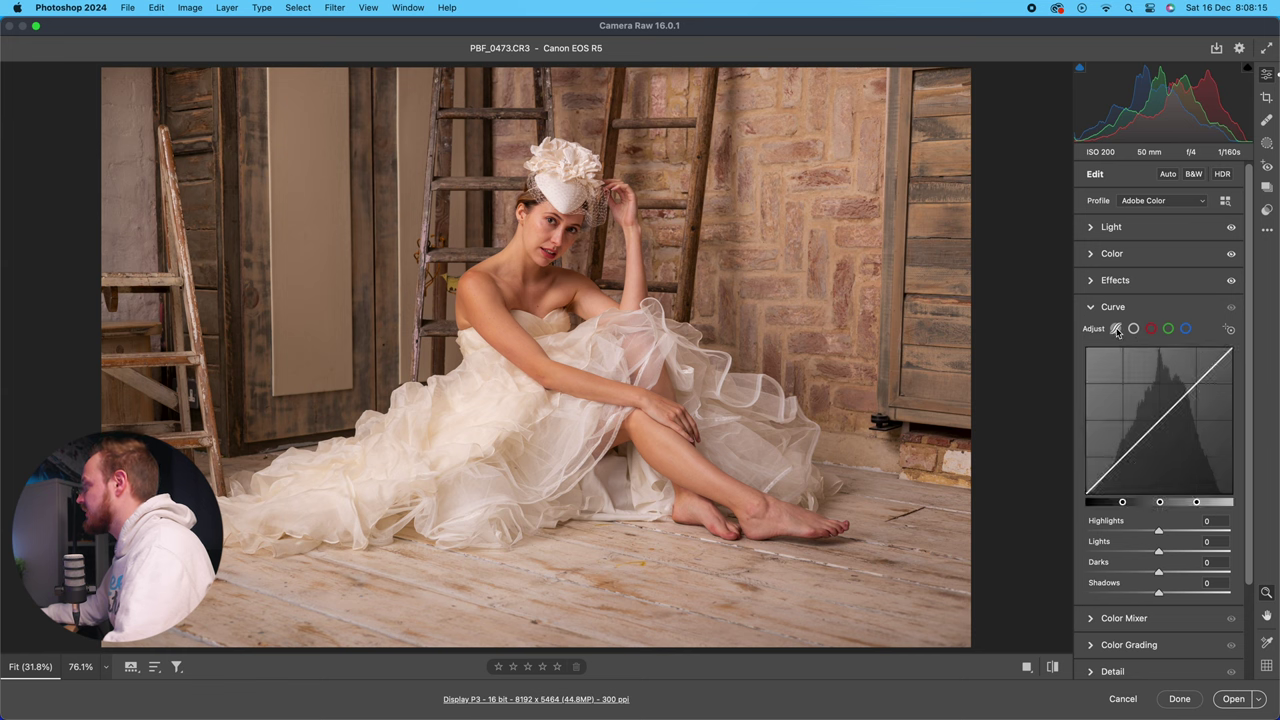
{"action": "left_click", "coordinate": [1134, 330]}
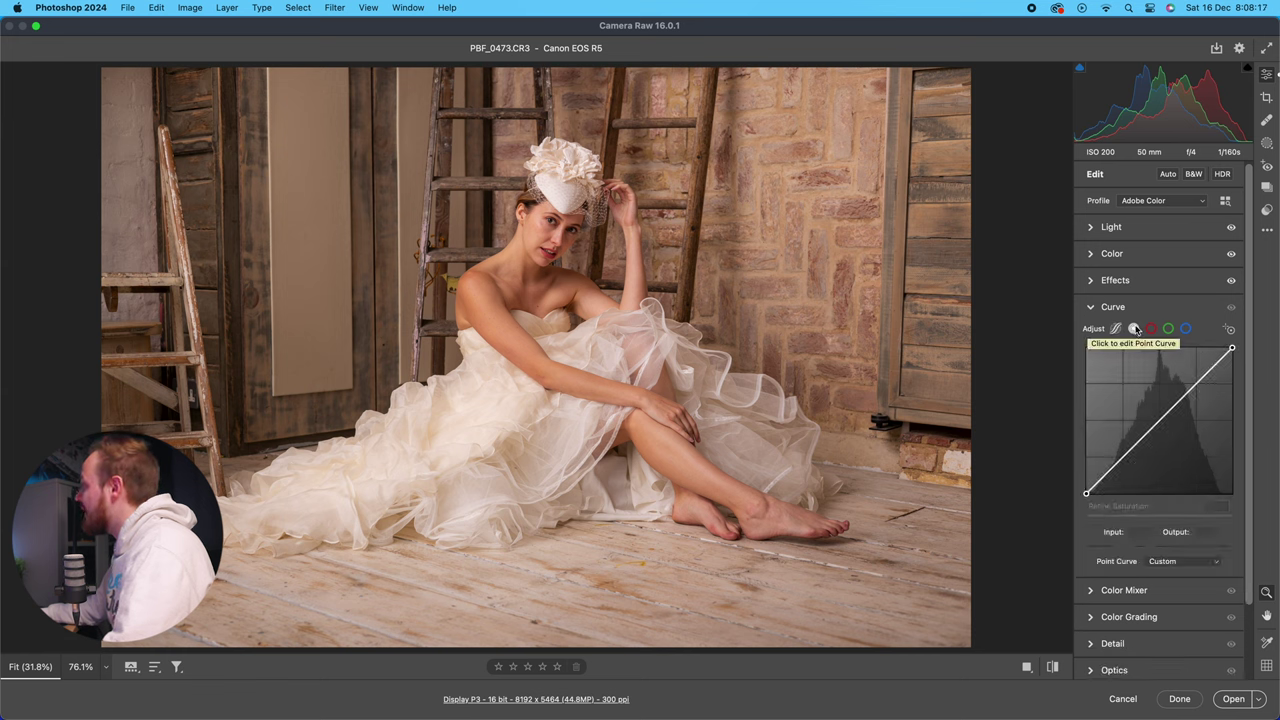
Look through the red, green and blue channel curves alongside the main point curve.
{"action": "left_click", "coordinate": [1151, 329]}
{"action": "left_click", "coordinate": [1168, 329]}
{"action": "left_click", "coordinate": [1185, 329]}
{"action": "left_click", "coordinate": [1134, 329]}
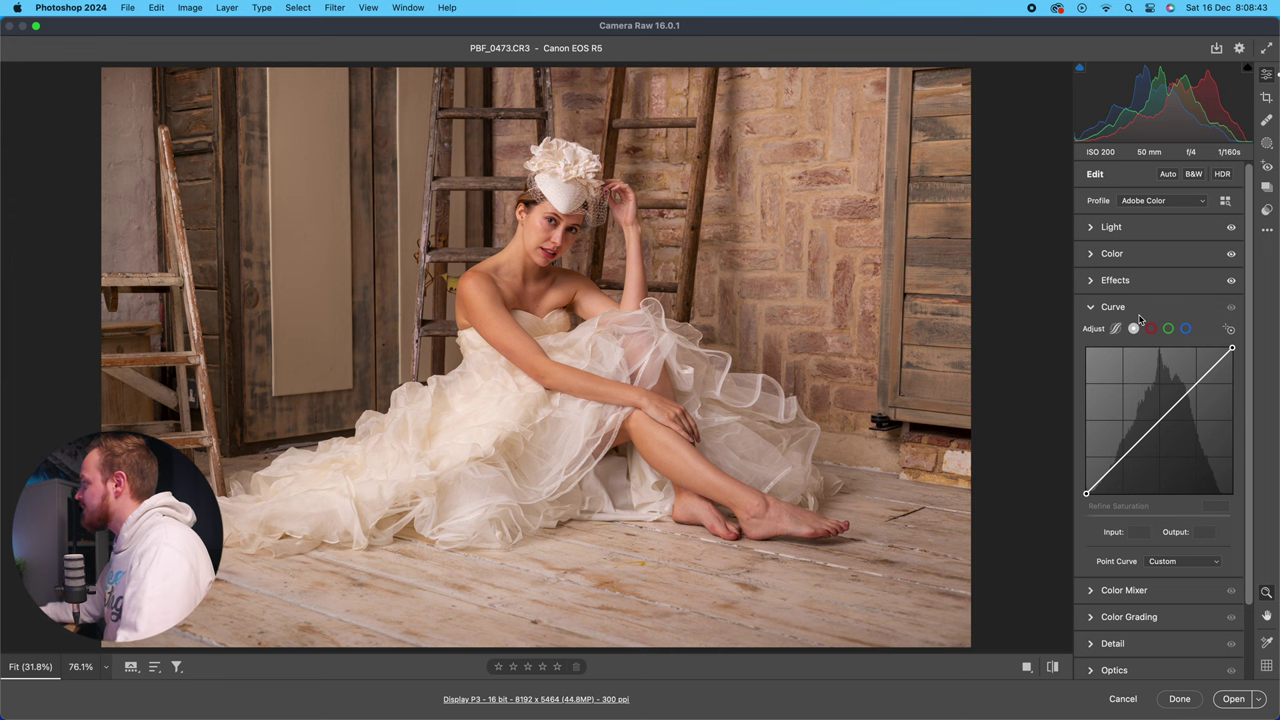
{"action": "left_click", "coordinate": [1150, 329]}
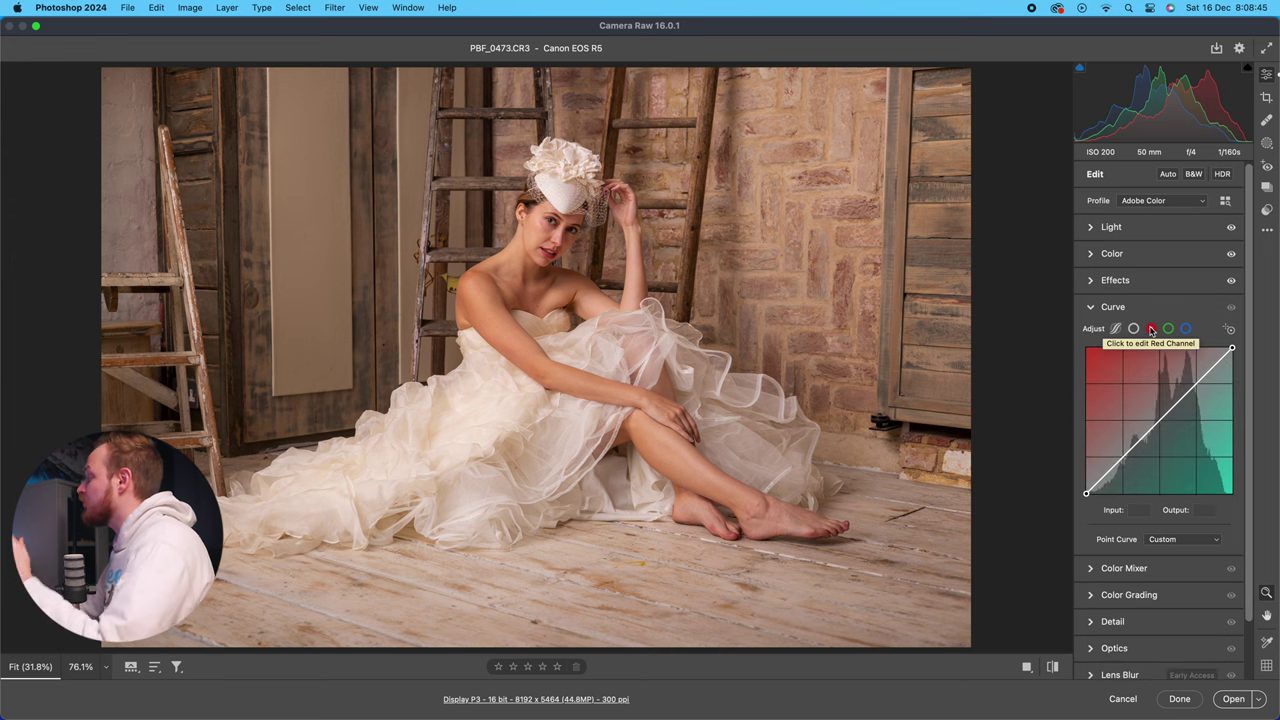
{"action": "left_click", "coordinate": [1168, 329]}
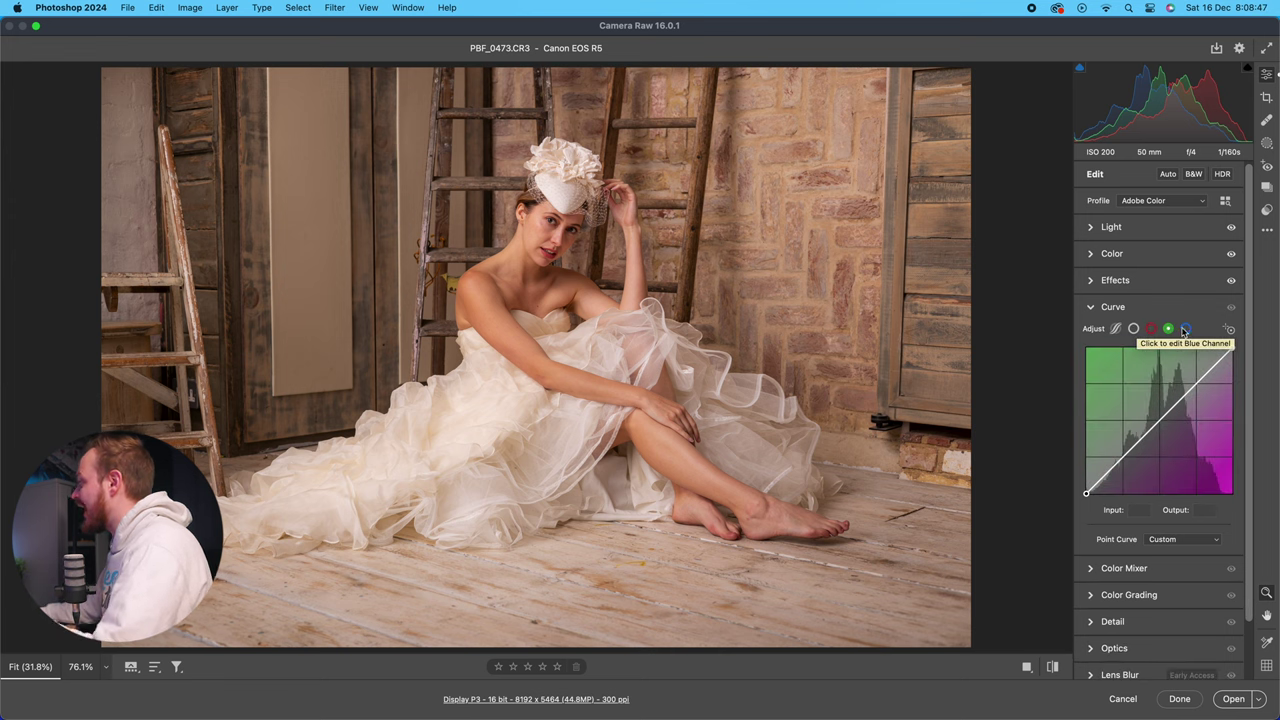
{"action": "left_click", "coordinate": [1186, 329]}
Try lifting the middle of the red channel curve to Input 129, Output 149, and remove that point.
{"action": "left_click", "coordinate": [1151, 329]}
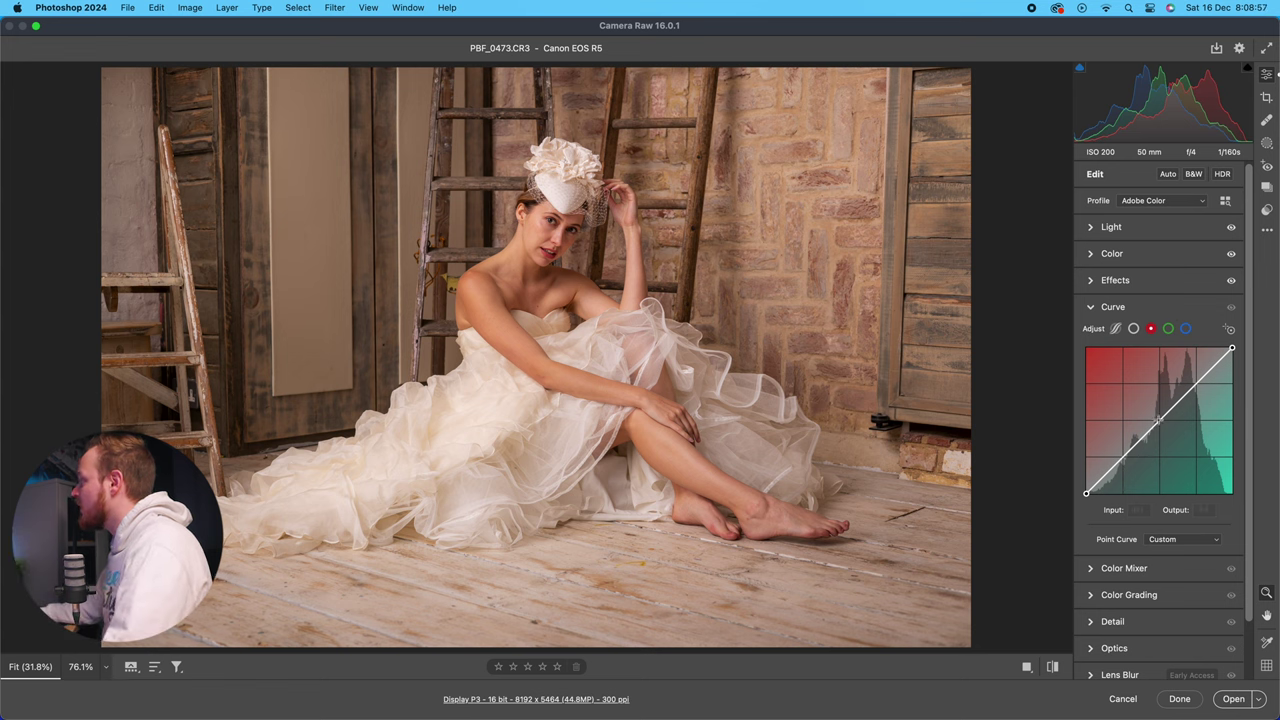
{"action": "left_click_drag", "start_coordinate": [1159, 421], "coordinate": [1159, 408]}
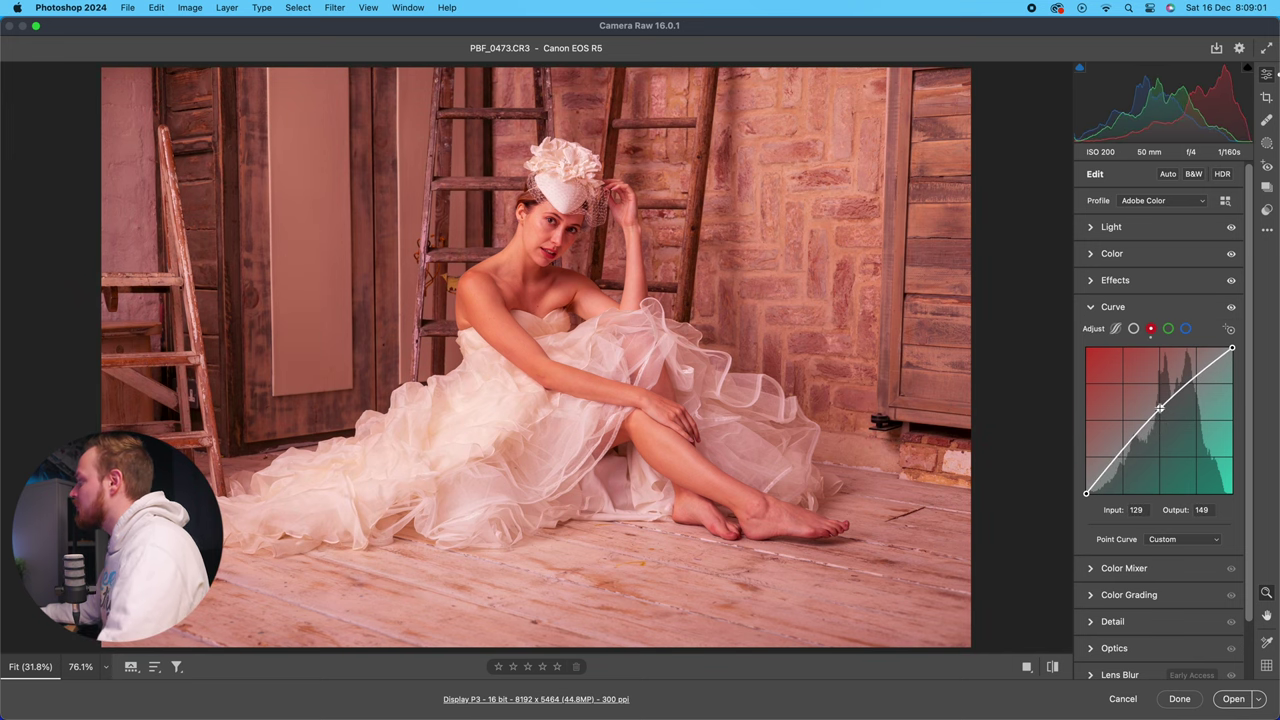
{"action": "key", "text": "BackSpace"}
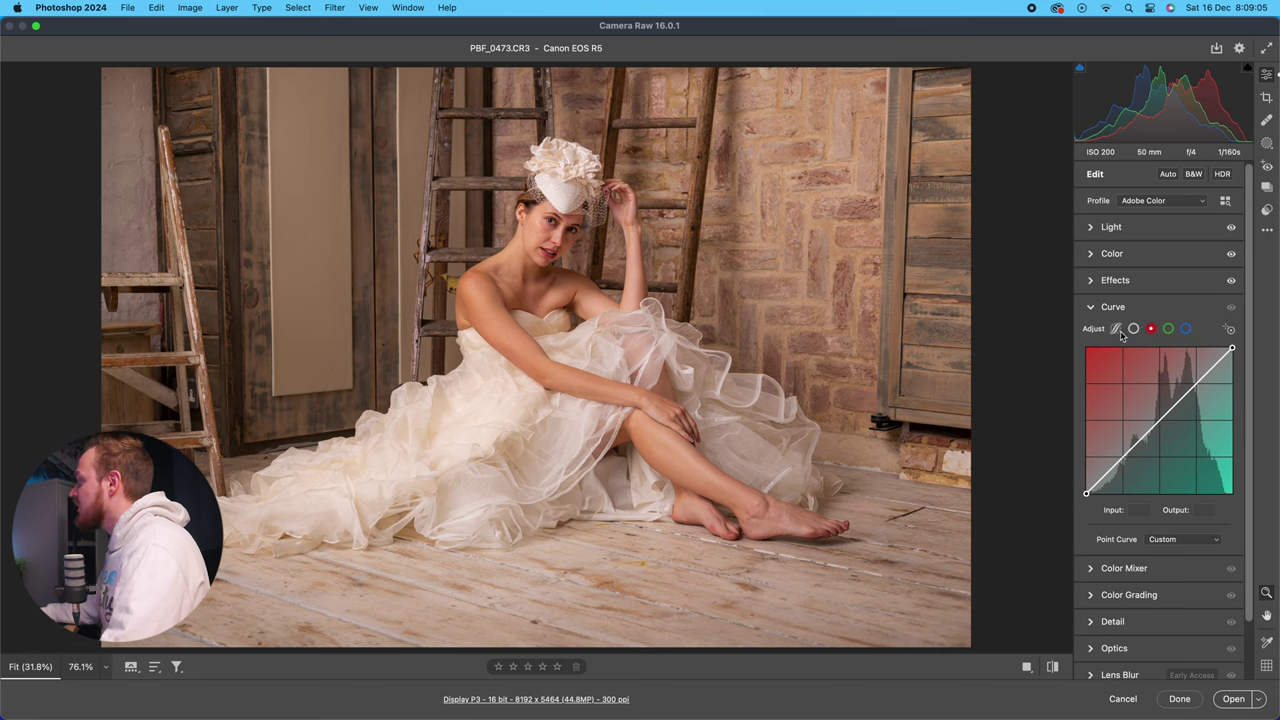
Brighten the image with the parametric curve, setting Lights to +29, Darks to +54 and Shadows to -9.
{"action": "left_click", "coordinate": [1116, 329]}
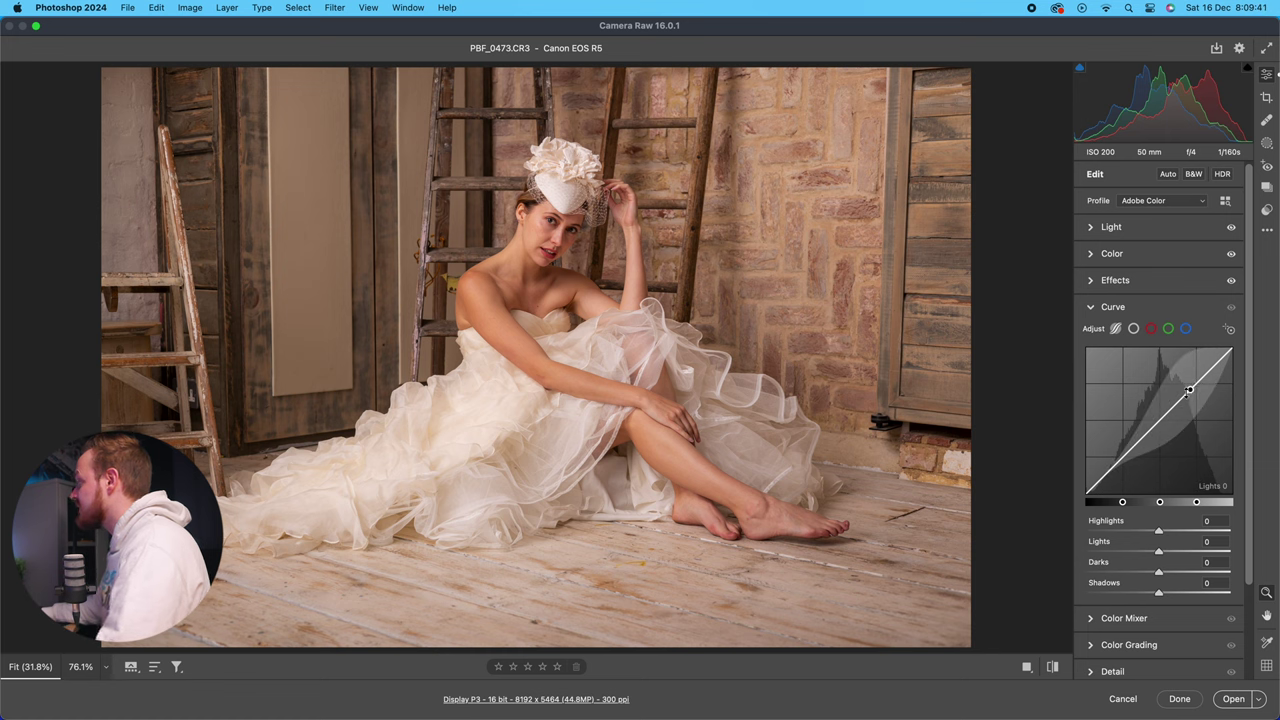
{"action": "left_click", "coordinate": [1190, 388]}
{"action": "left_click_drag", "start_coordinate": [1192, 387], "coordinate": [1190, 374]}
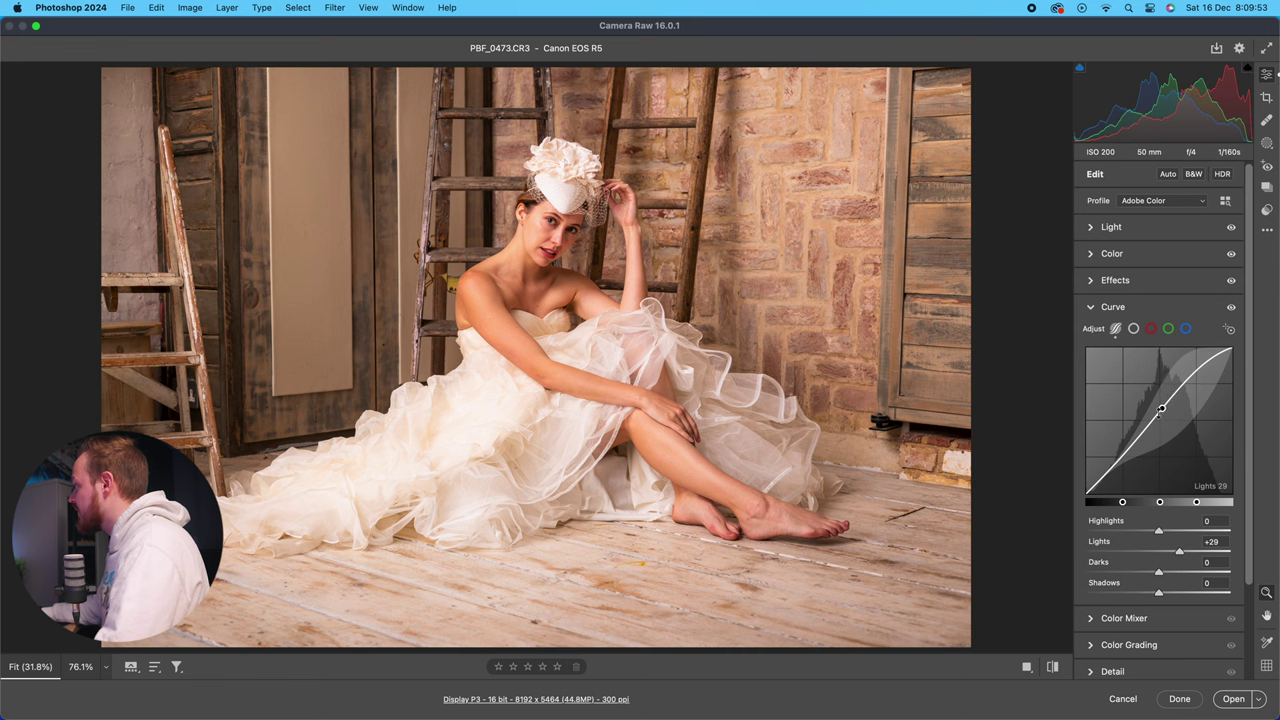
{"action": "left_click_drag", "start_coordinate": [1162, 407], "coordinate": [1120, 442]}
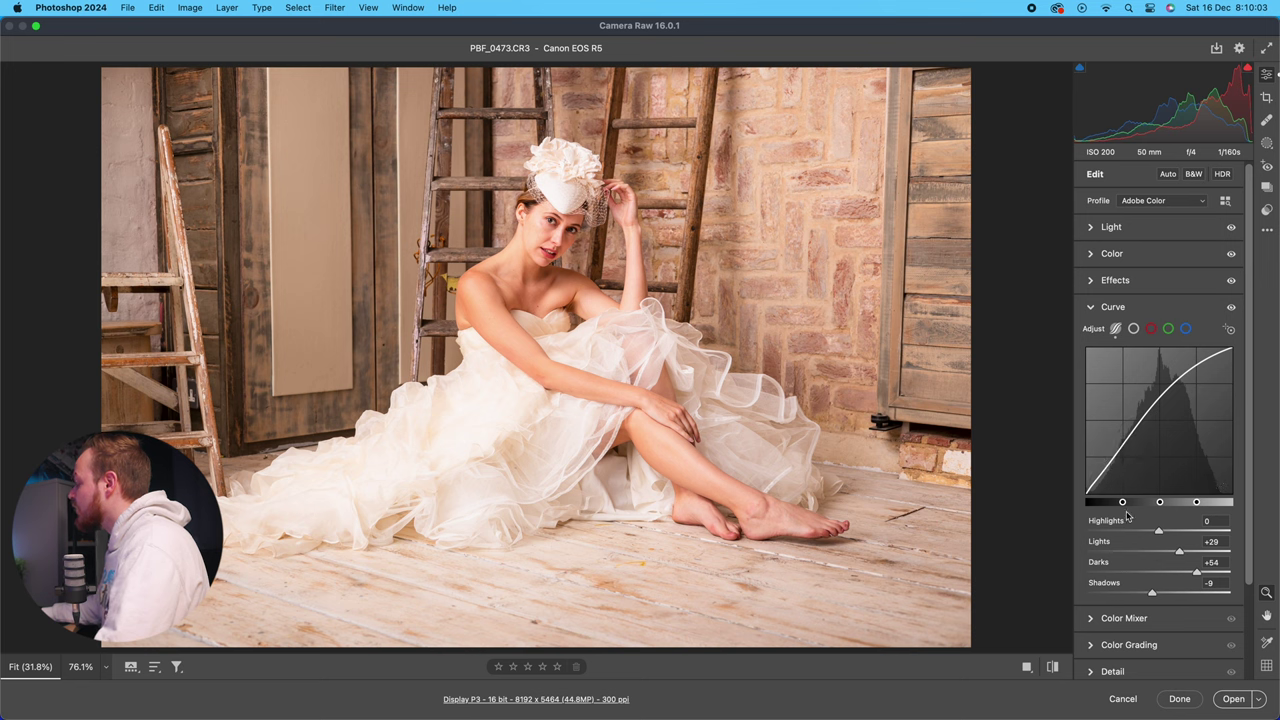
Narrow the parametric curve's shadow and highlight ranges with the region dividers, and set Darks to -38 and Shadows to +11.
{"action": "mouse_move", "coordinate": [1199, 507]}
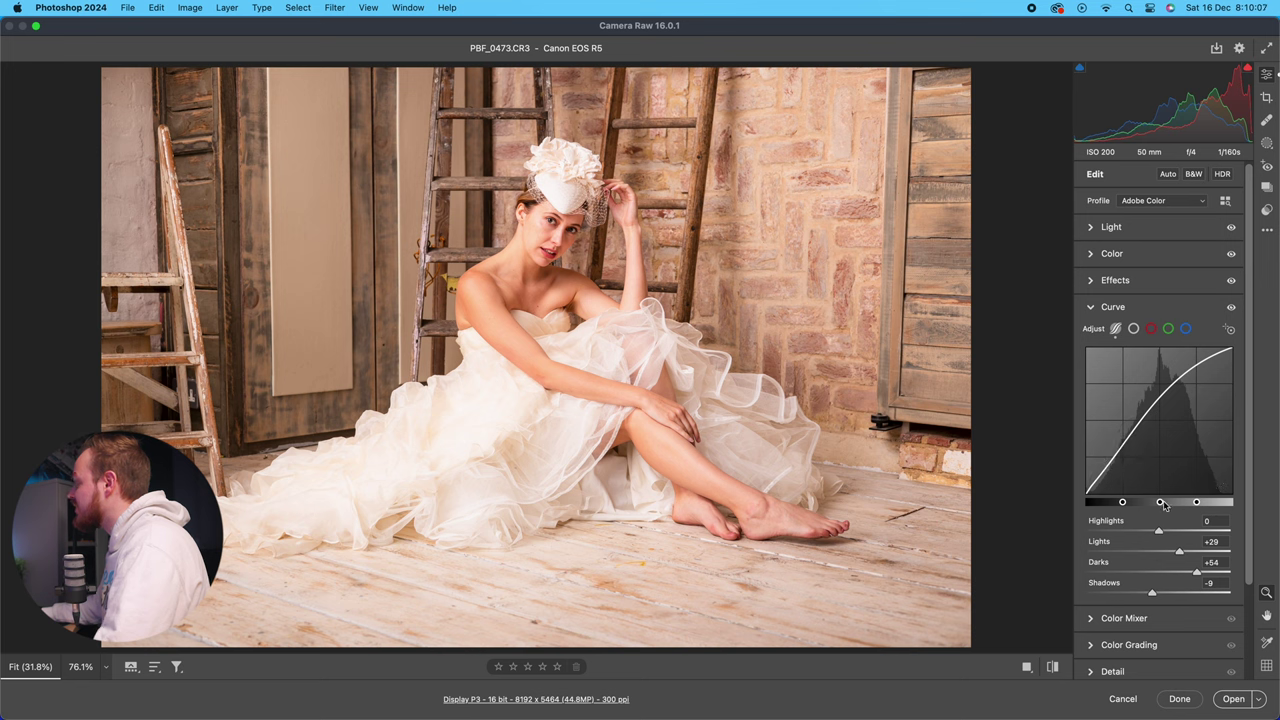
{"action": "left_click_drag", "start_coordinate": [1197, 503], "coordinate": [1161, 503]}
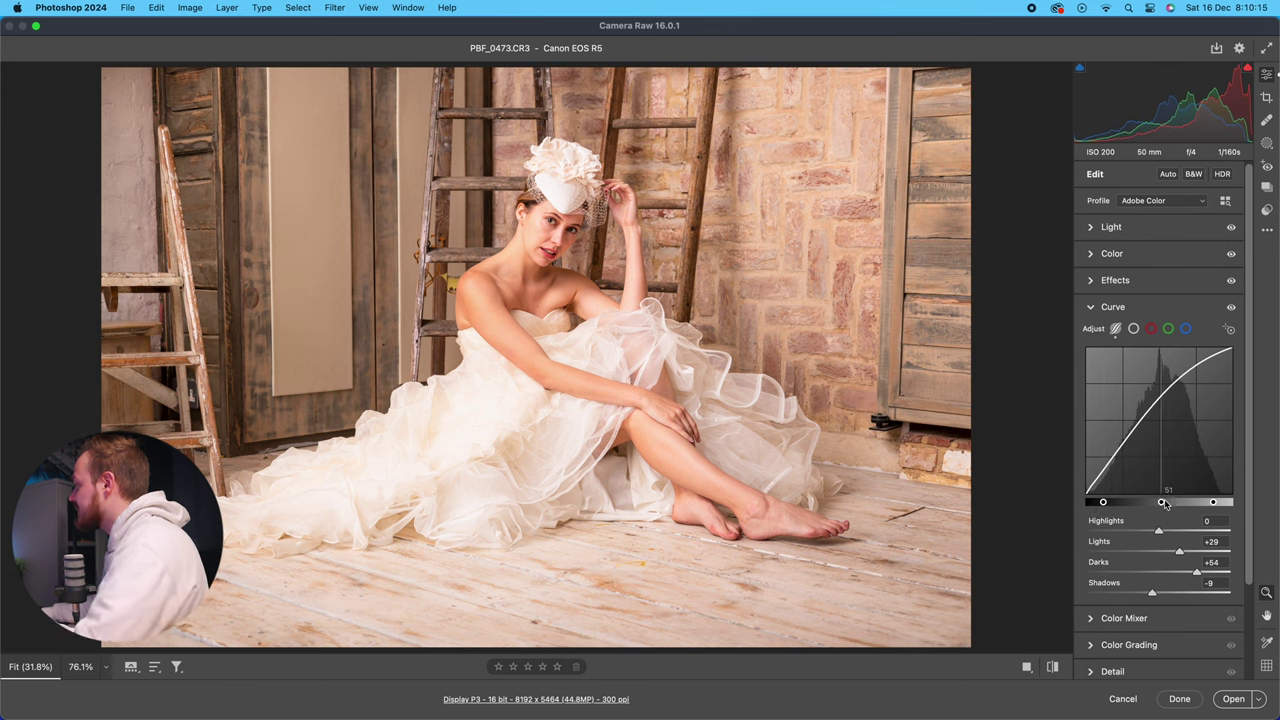
{"action": "left_click_drag", "start_coordinate": [1104, 503], "coordinate": [1111, 503]}
{"action": "mouse_move", "coordinate": [1111, 502]}
{"action": "left_mouse_down"}
{"action": "mouse_move", "coordinate": [1219, 503]}
{"action": "mouse_move", "coordinate": [1113, 503]}
{"action": "left_mouse_up"}
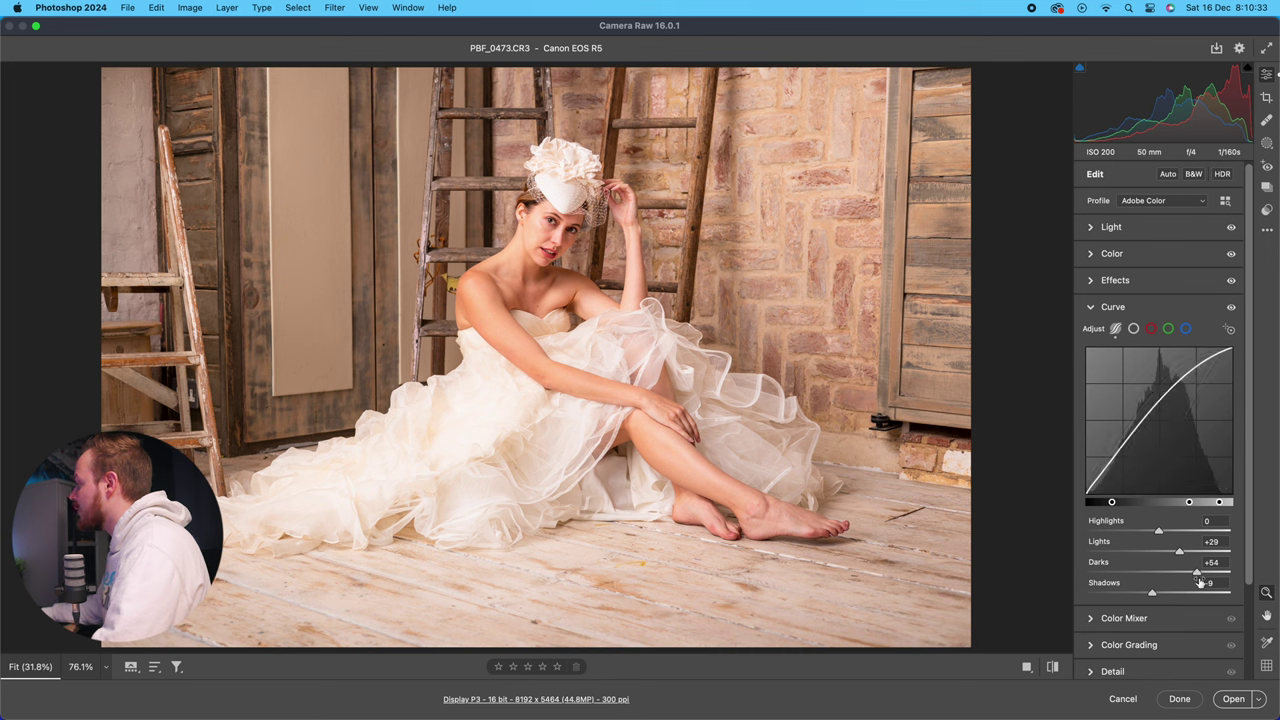
{"action": "left_click_drag", "start_coordinate": [1196, 572], "coordinate": [1165, 592]}
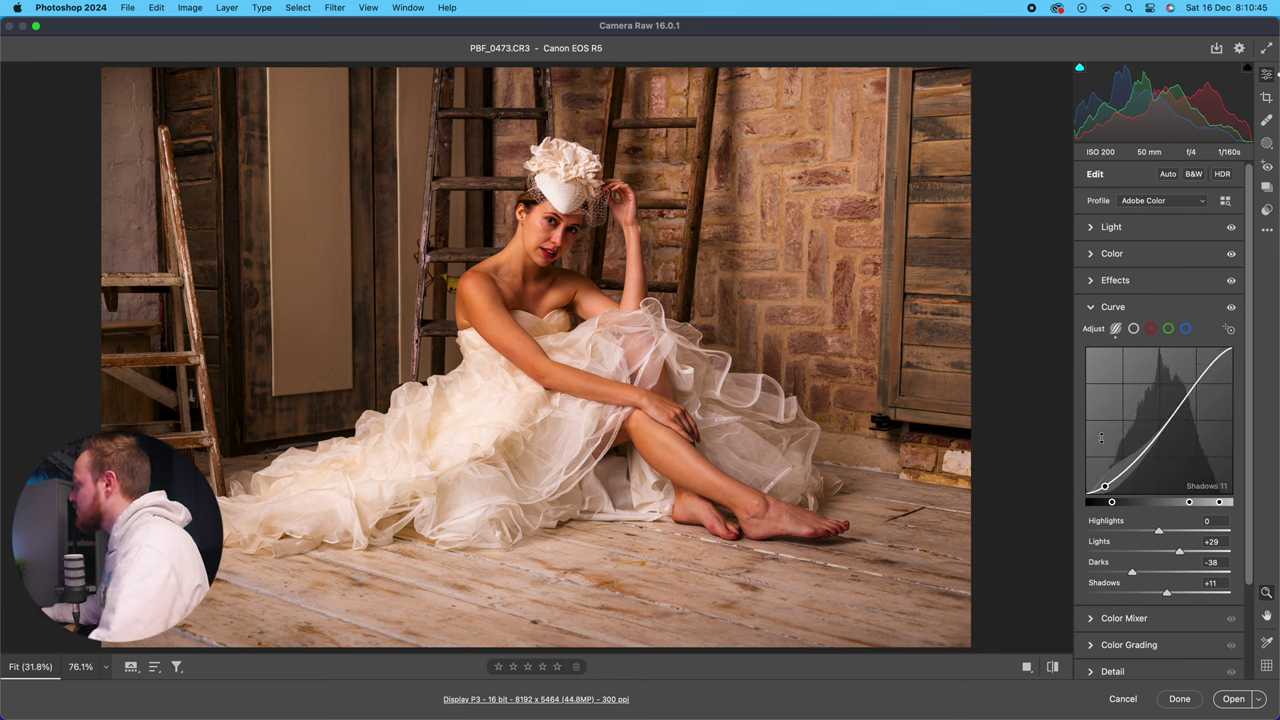
Reset the parametric curve's adjustments and switch to the main point curve.
{"action": "right_click", "coordinate": [1142, 368]}
{"action": "left_click", "coordinate": [1172, 378]}
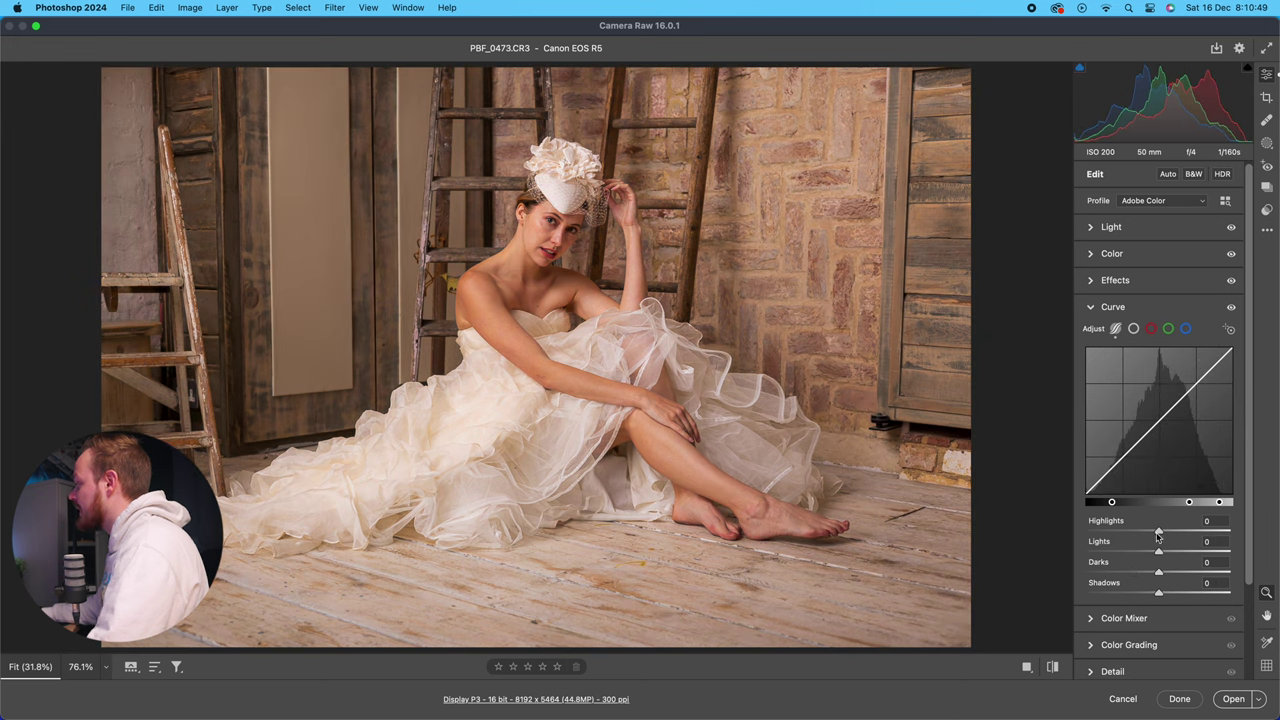
{"action": "left_click", "coordinate": [1134, 329]}
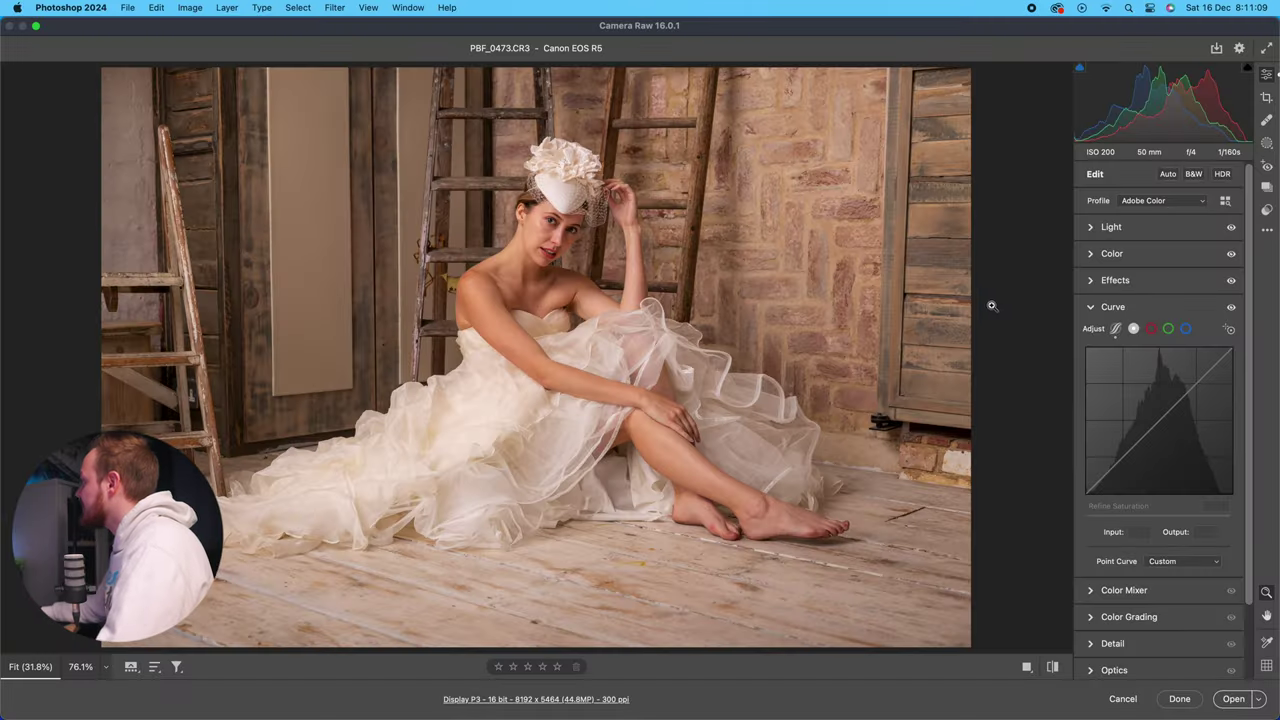
{"action": "left_click", "coordinate": [1133, 329]}
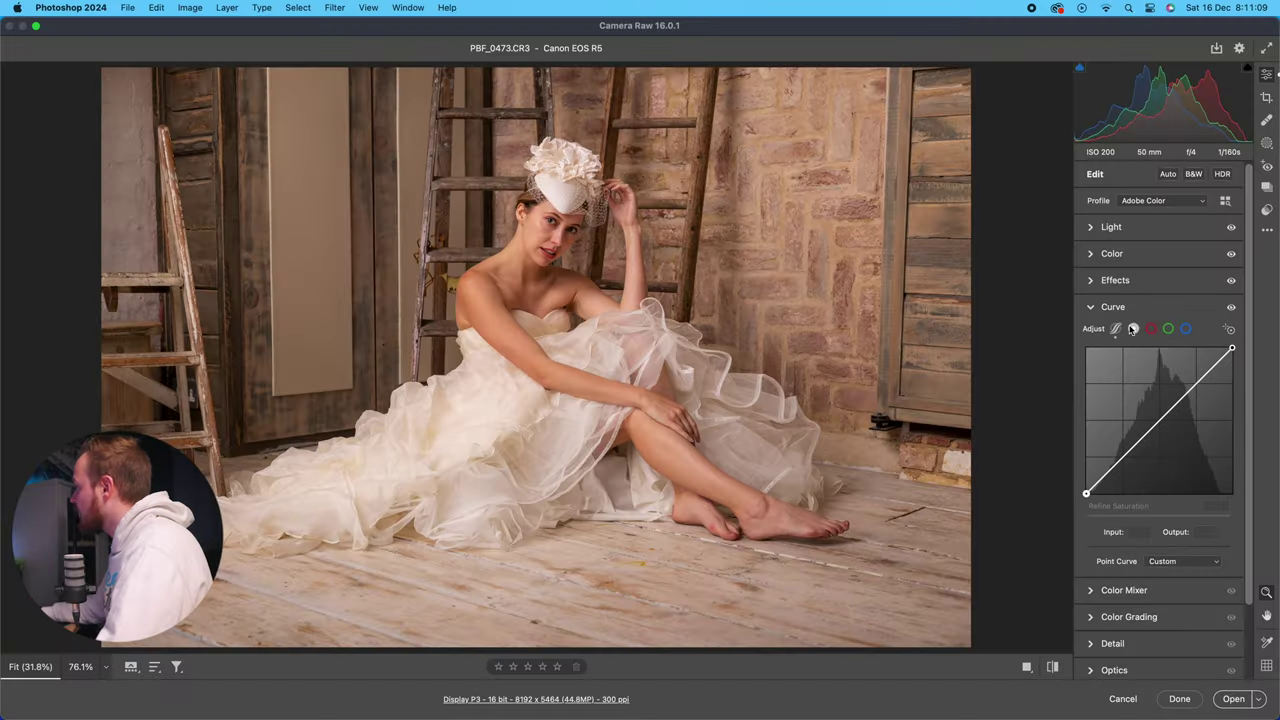
Try a point in the middle of the main point curve with Input 130 and Output 128.
{"action": "left_click", "coordinate": [1162, 420]}
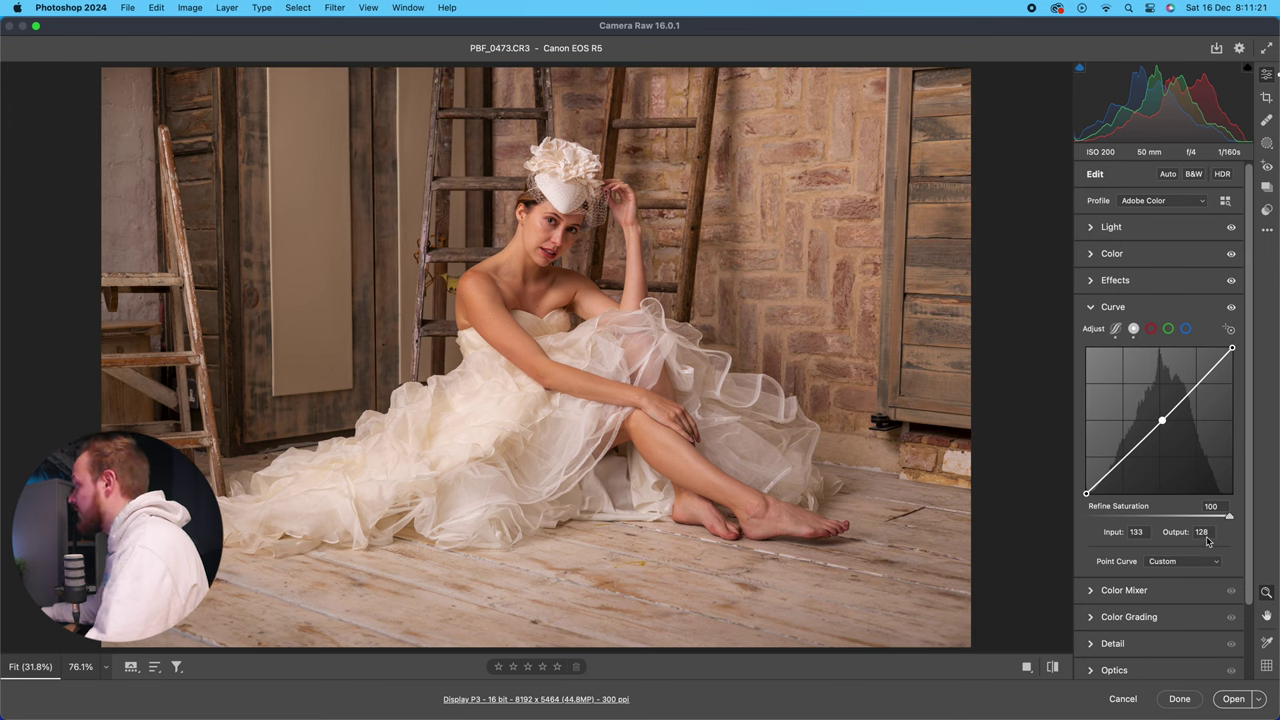
{"action": "left_click", "coordinate": [1138, 534]}
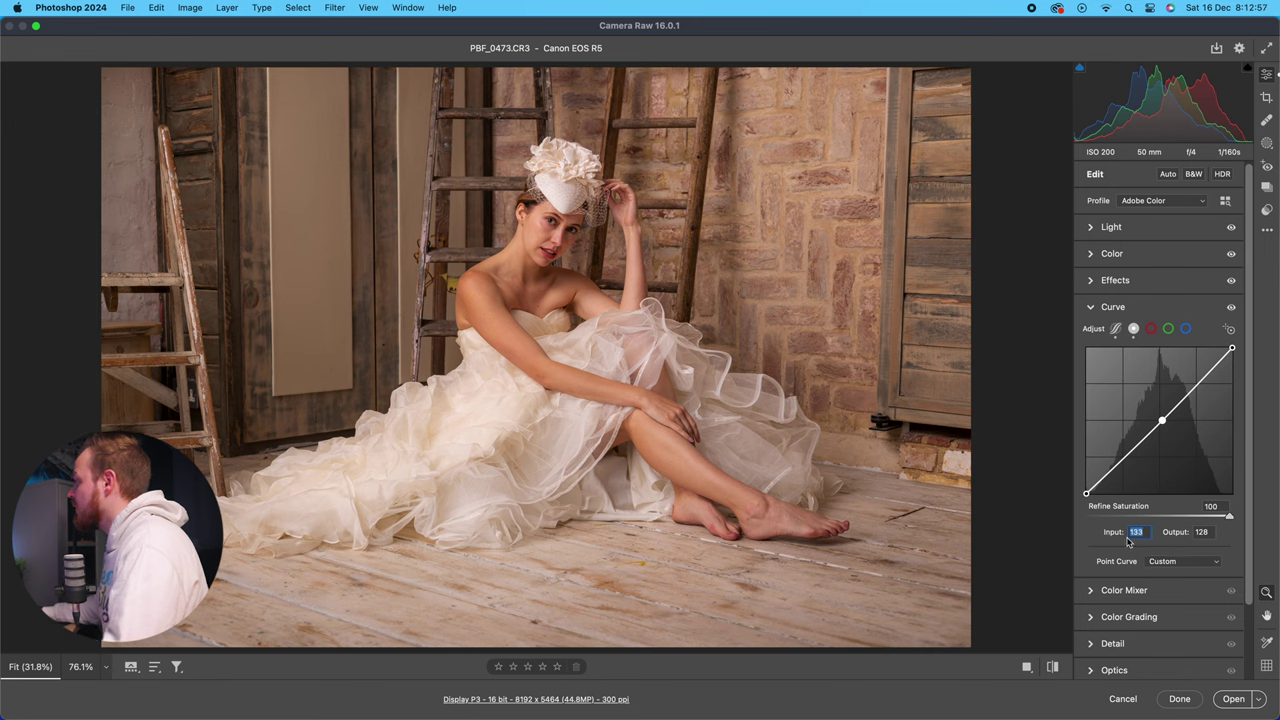
{"action": "type", "text": "130"}
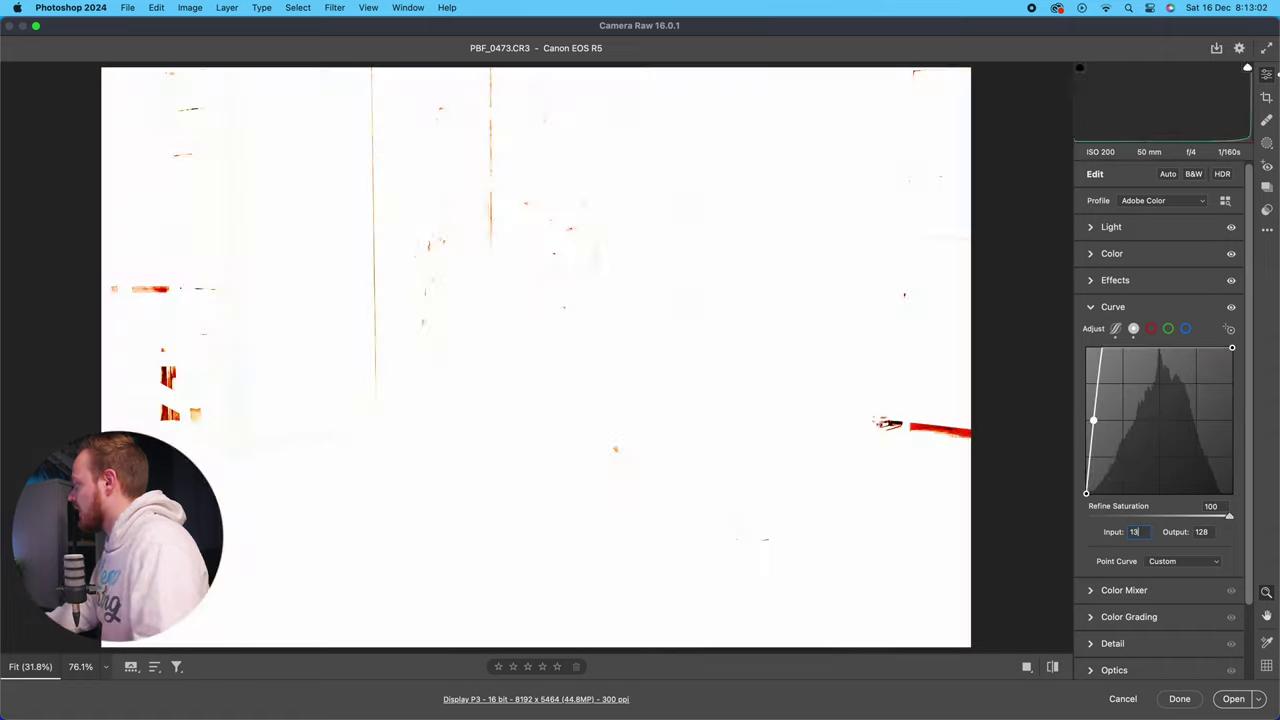
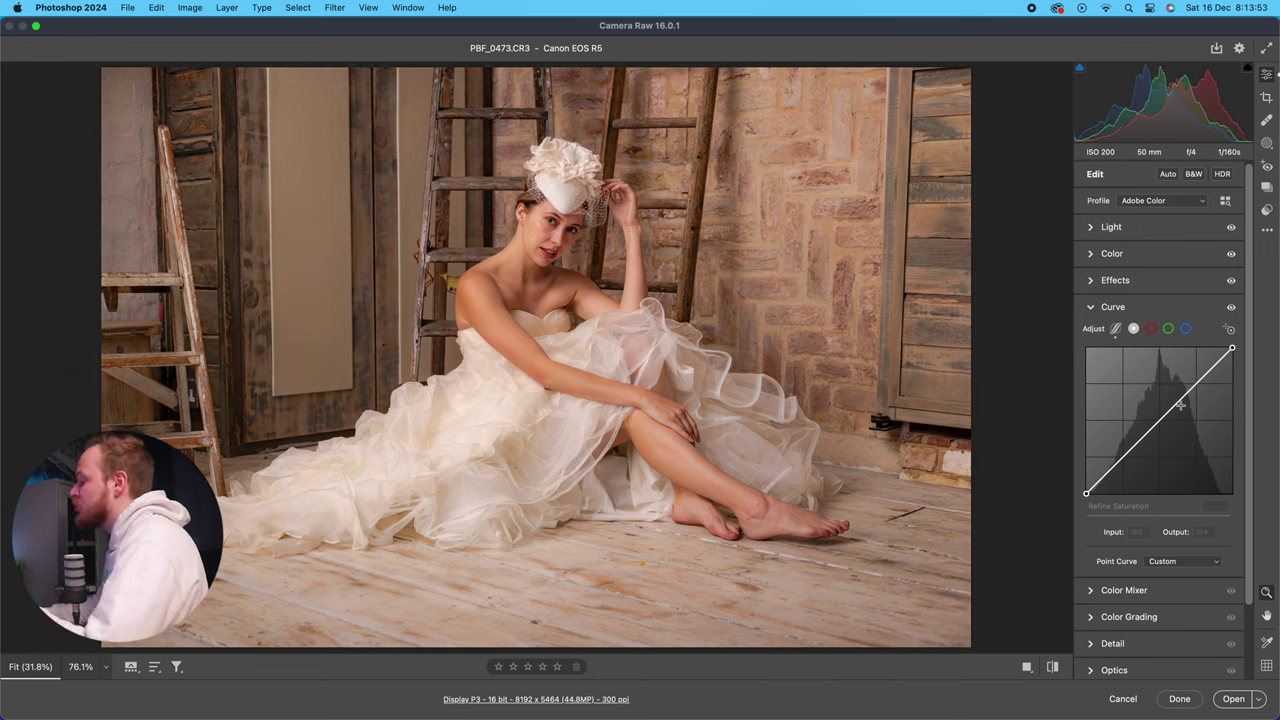
Shape a gentle S-curve on the main point curve with points at Input 185, Output 193 and Input 66, Output 60.
{"action": "left_click_drag", "start_coordinate": [1191, 388], "coordinate": [1191, 386]}
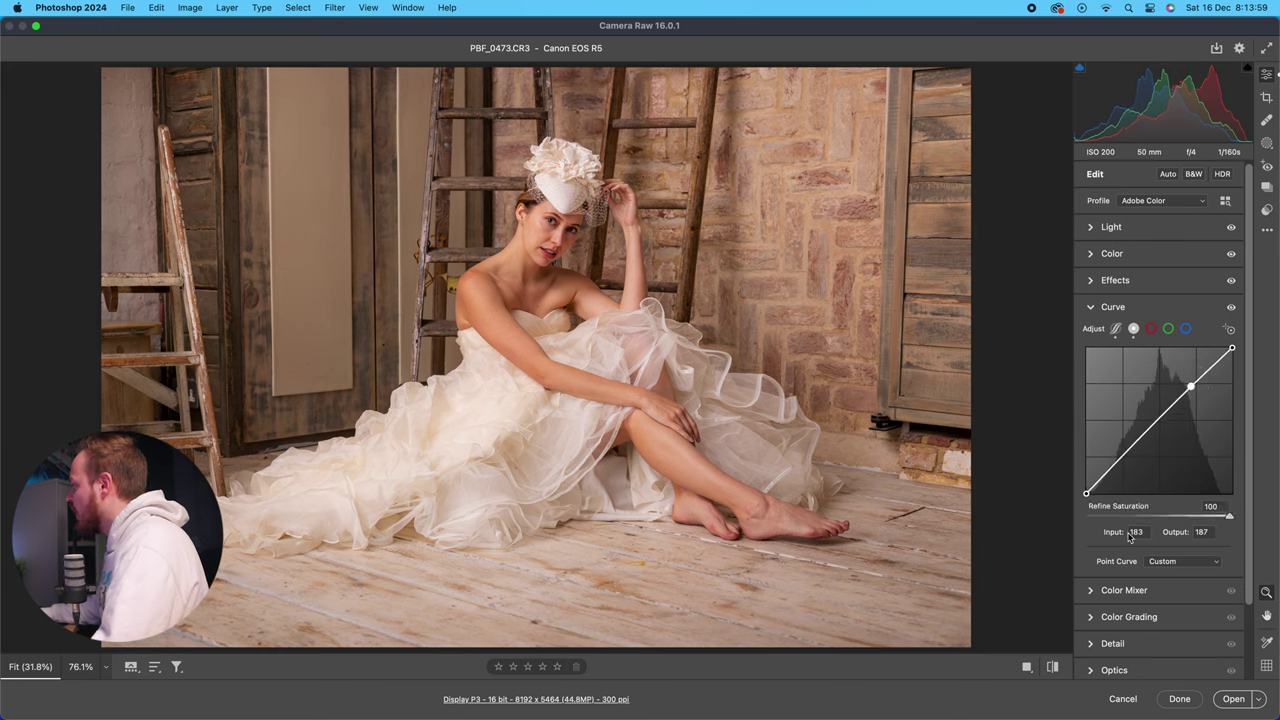
{"action": "mouse_move", "coordinate": [1194, 388]}
{"action": "left_mouse_down"}
{"action": "mouse_move", "coordinate": [1198, 378]}
{"action": "mouse_move", "coordinate": [1210, 390]}
{"action": "mouse_move", "coordinate": [1196, 380]}
{"action": "mouse_move", "coordinate": [1196, 408]}
{"action": "left_mouse_up"}
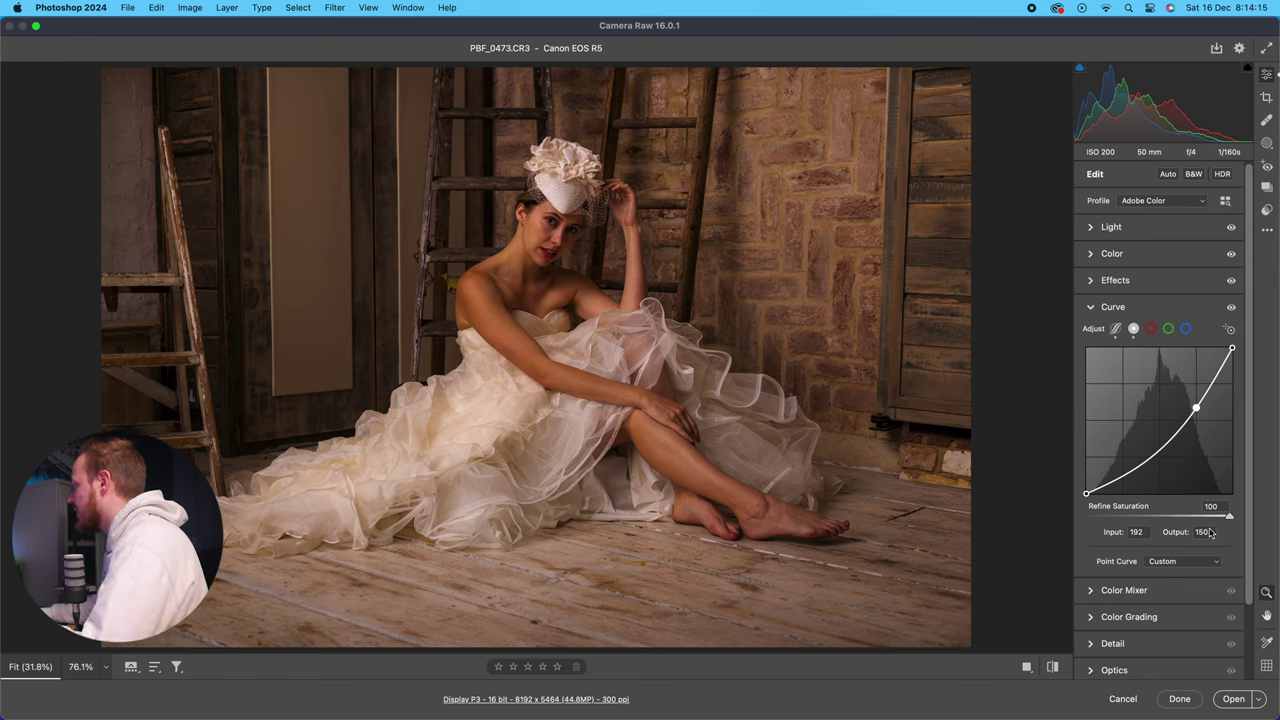
{"action": "left_click_drag", "start_coordinate": [1194, 407], "coordinate": [1191, 382]}
{"action": "left_click_drag", "start_coordinate": [1123, 453], "coordinate": [1125, 456]}
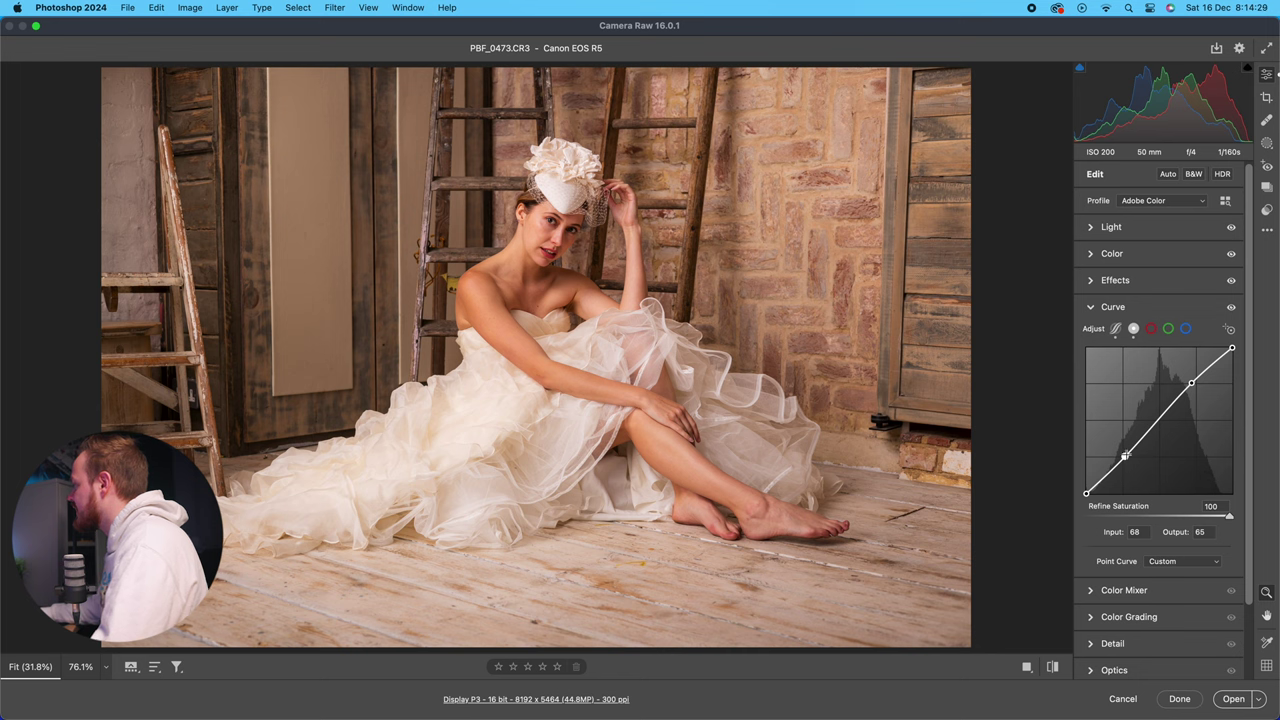
{"action": "left_click_drag", "start_coordinate": [1124, 456], "coordinate": [1124, 459]}
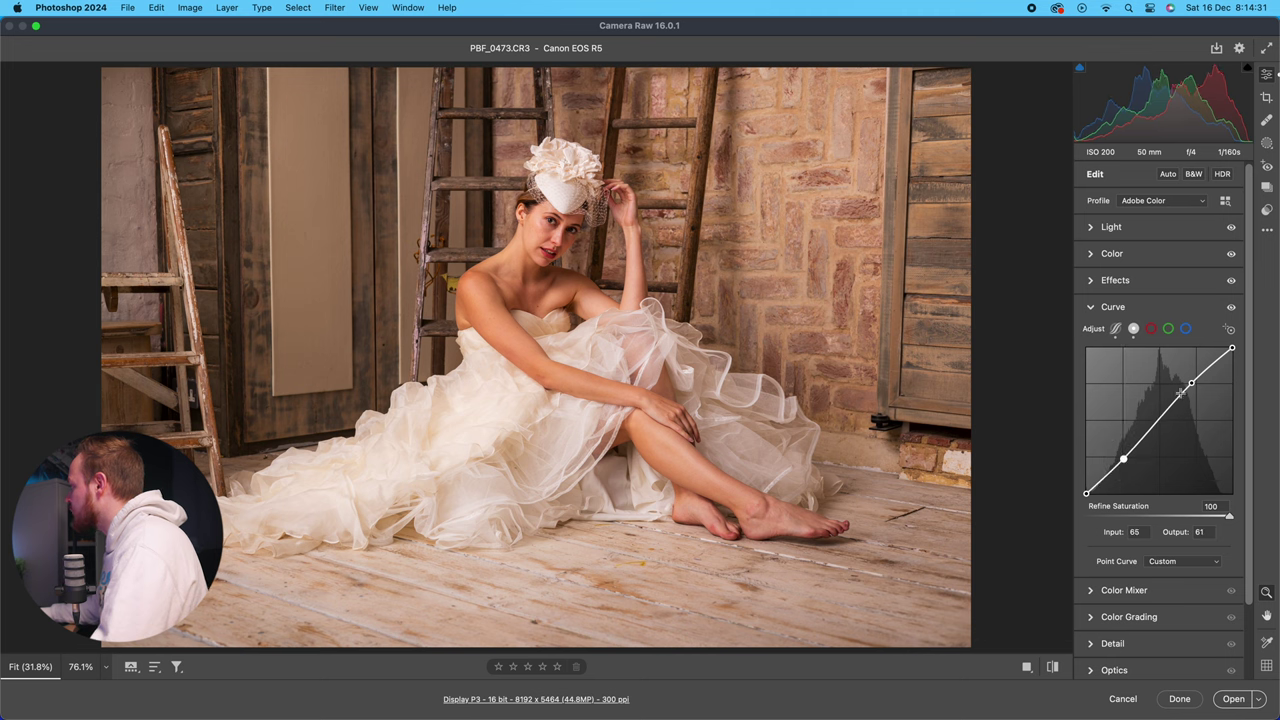
{"action": "mouse_move", "coordinate": [1191, 383]}
{"action": "left_mouse_down"}
{"action": "mouse_move", "coordinate": [1221, 363]}
{"action": "mouse_move", "coordinate": [1191, 383]}
{"action": "left_mouse_up"}
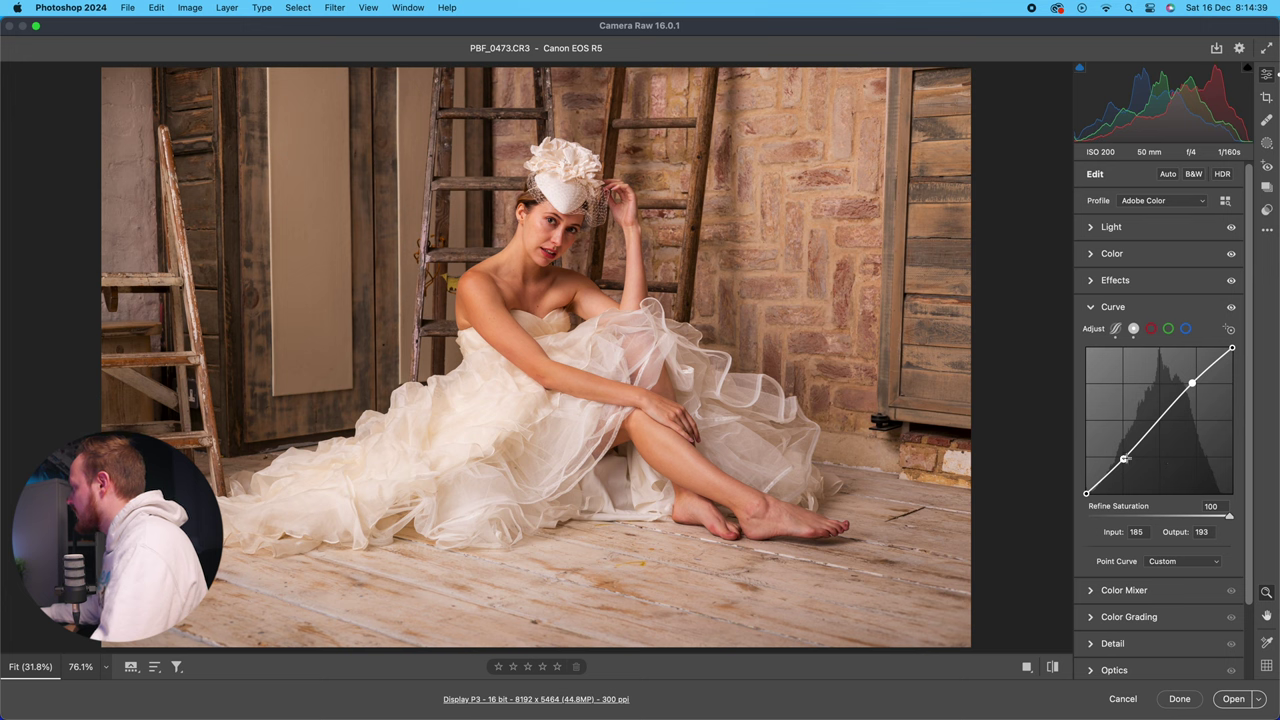
{"action": "left_click_drag", "start_coordinate": [1123, 459], "coordinate": [1124, 459]}
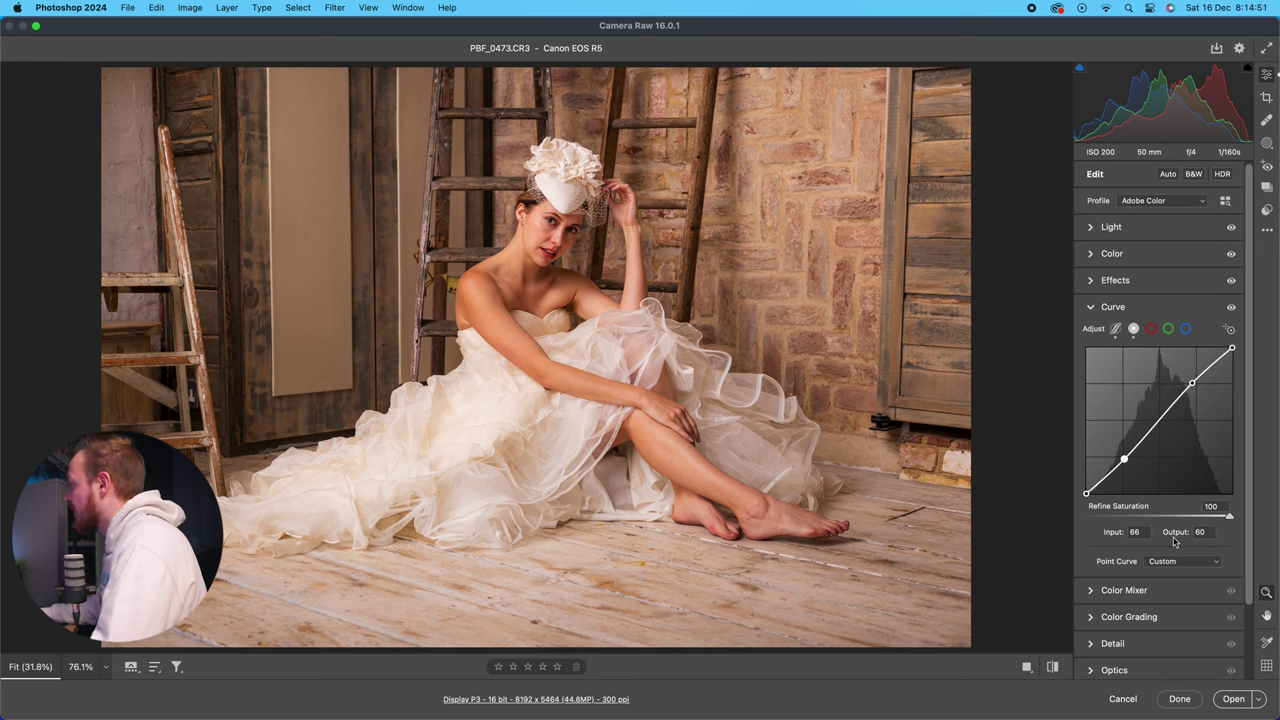
Examine the red, green and blue channel curves and compare them with the main point curve.
{"action": "left_click", "coordinate": [1151, 330]}
{"action": "left_click", "coordinate": [1168, 329]}
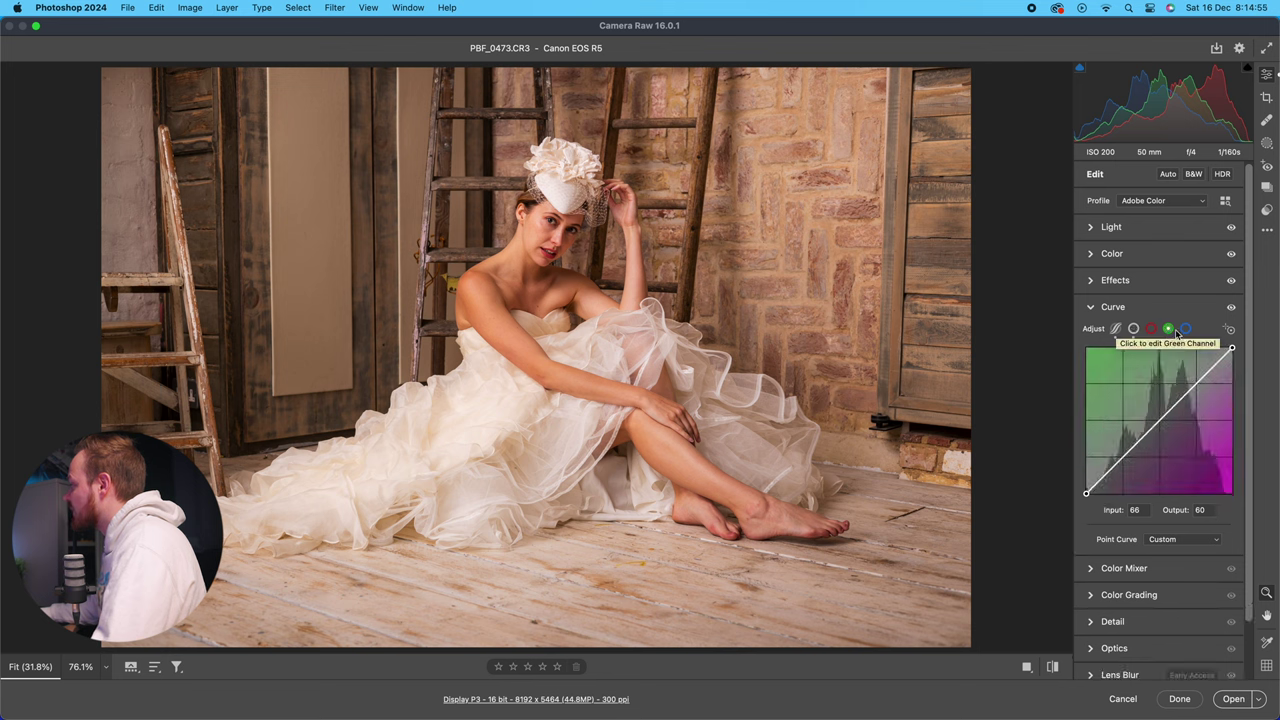
{"action": "left_click", "coordinate": [1185, 330]}
{"action": "left_click", "coordinate": [1152, 330]}
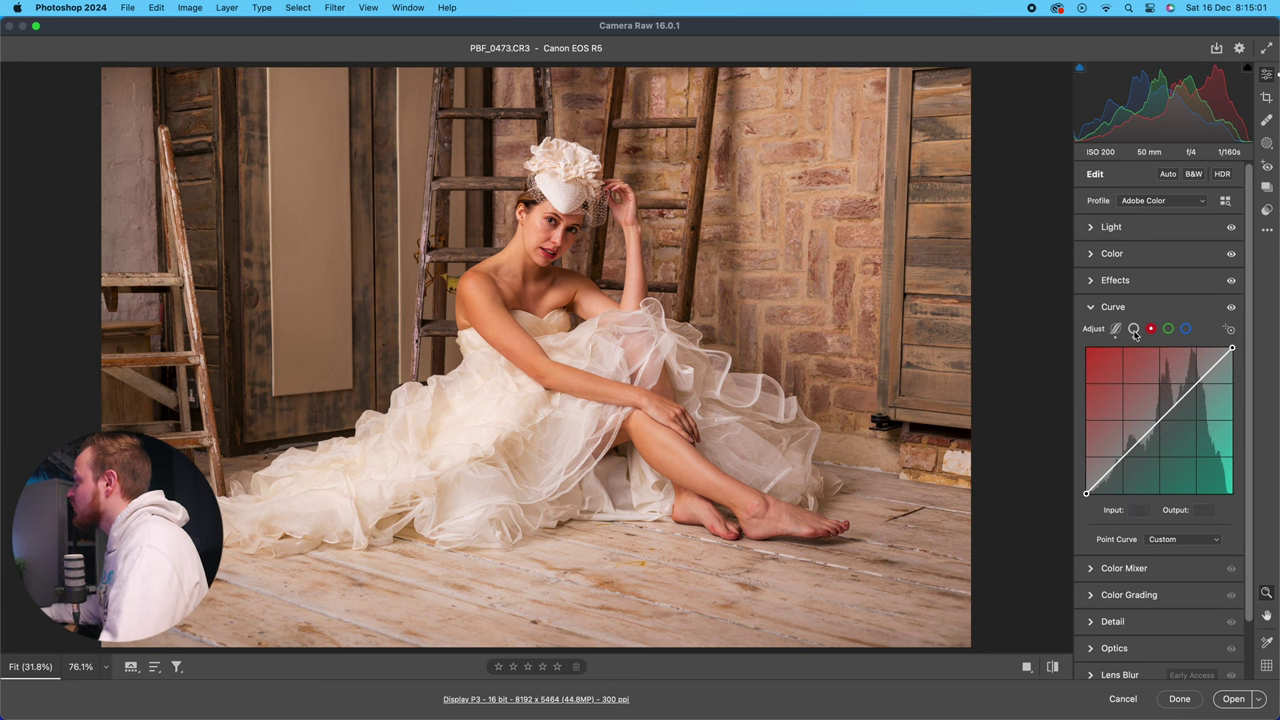
{"action": "left_click", "coordinate": [1136, 335]}
{"action": "left_click", "coordinate": [1151, 330]}
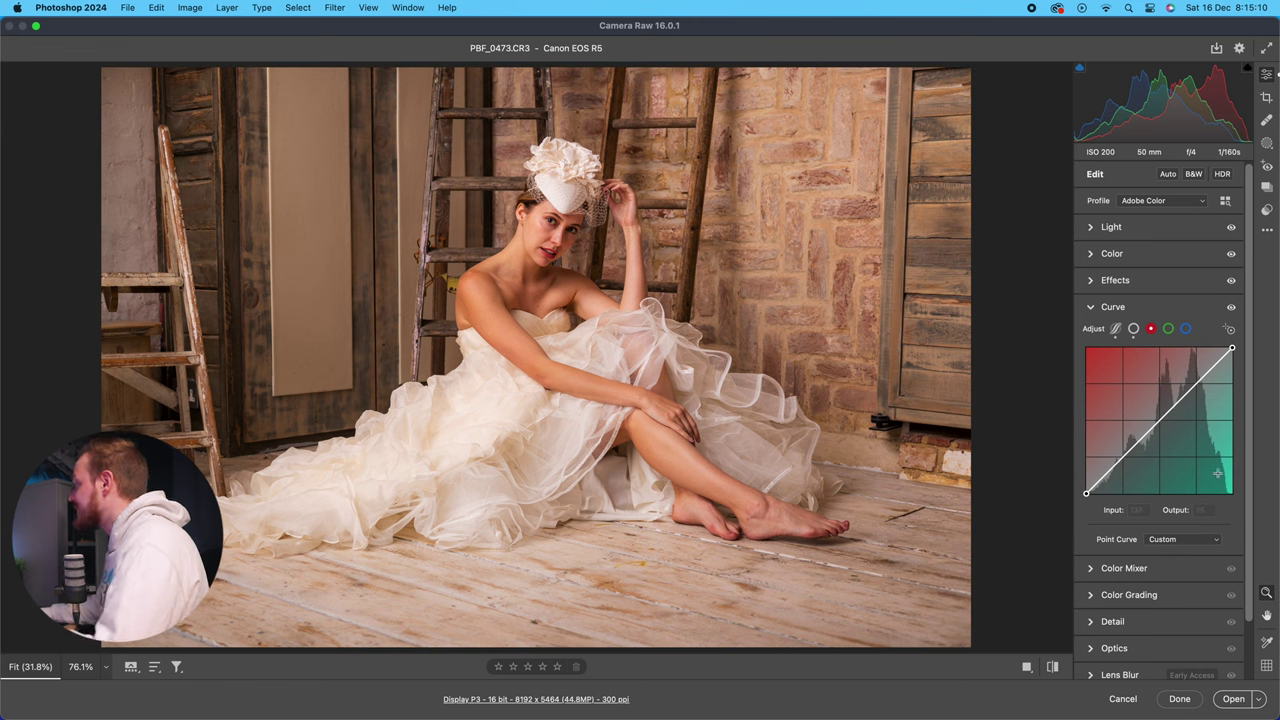
{"action": "left_click", "coordinate": [1168, 330]}
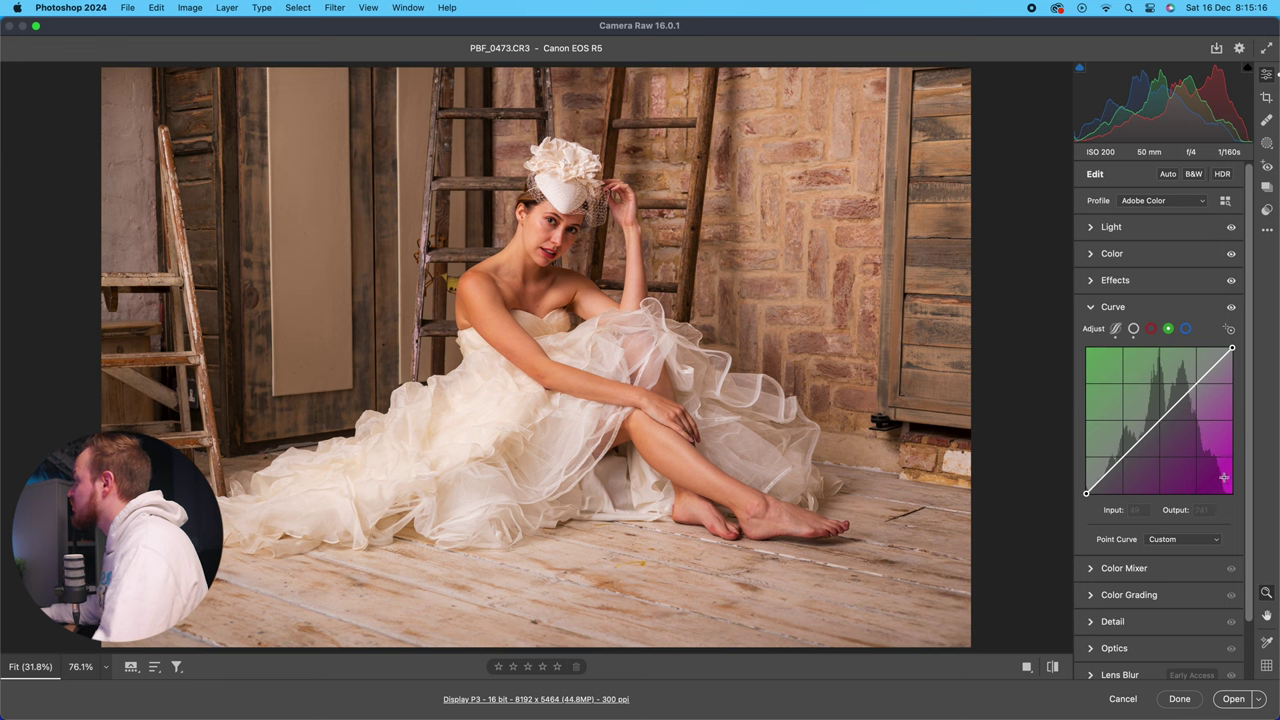
{"action": "left_click", "coordinate": [1187, 330]}
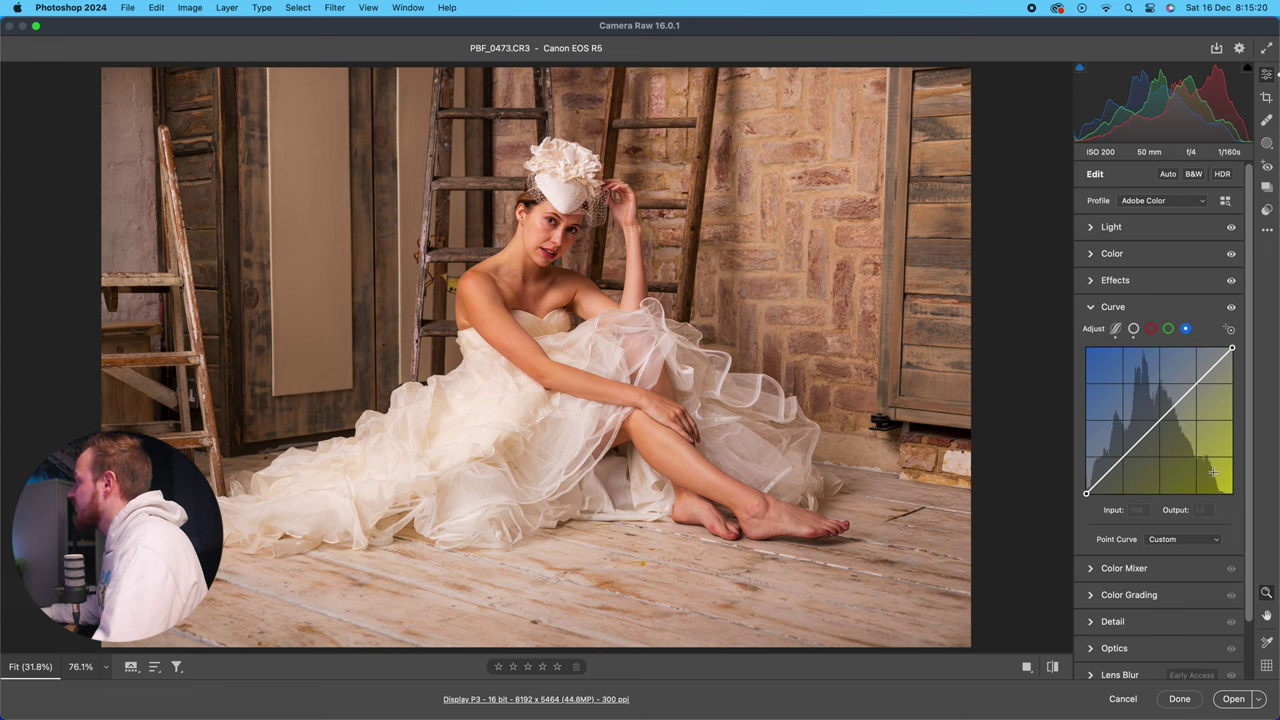
Try lowering the middle of the blue channel curve, remove that point, and go through the other curves again.
{"action": "mouse_move", "coordinate": [1163, 420]}
{"action": "left_mouse_down"}
{"action": "mouse_move", "coordinate": [1172, 432]}
{"action": "mouse_move", "coordinate": [1140, 395]}
{"action": "mouse_move", "coordinate": [1166, 426]}
{"action": "left_mouse_up"}
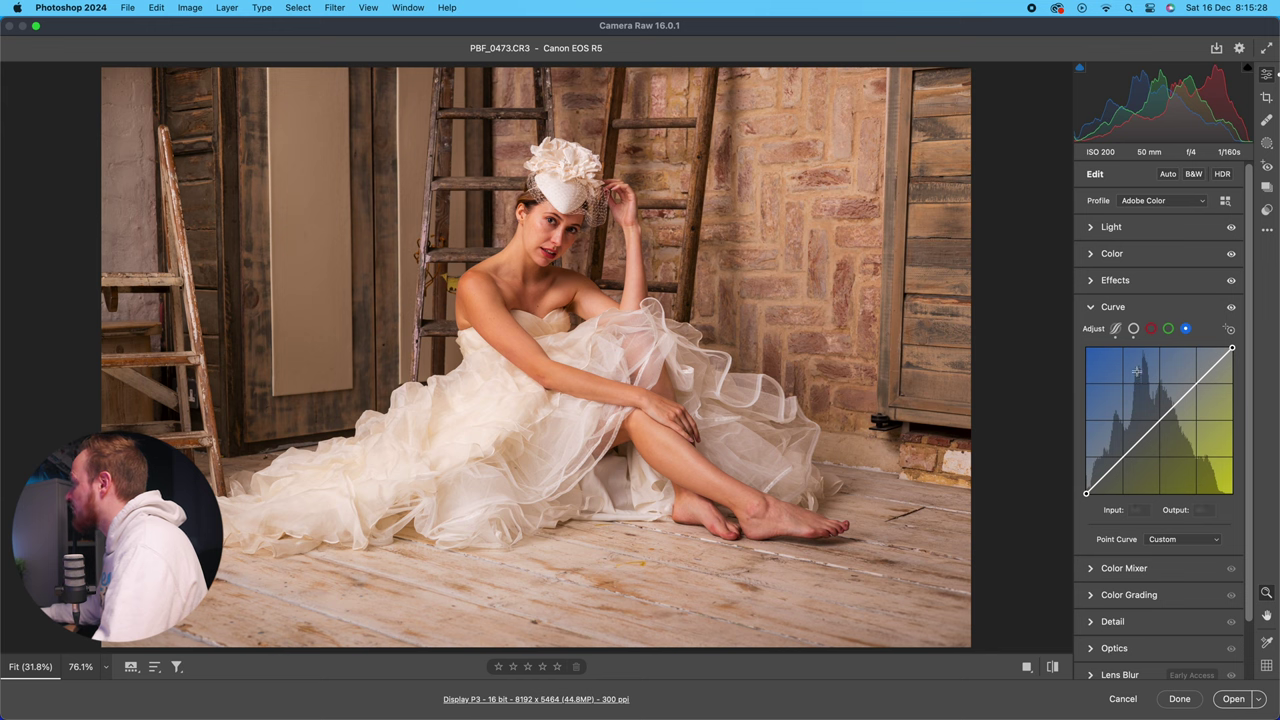
{"action": "left_click", "coordinate": [1134, 329]}
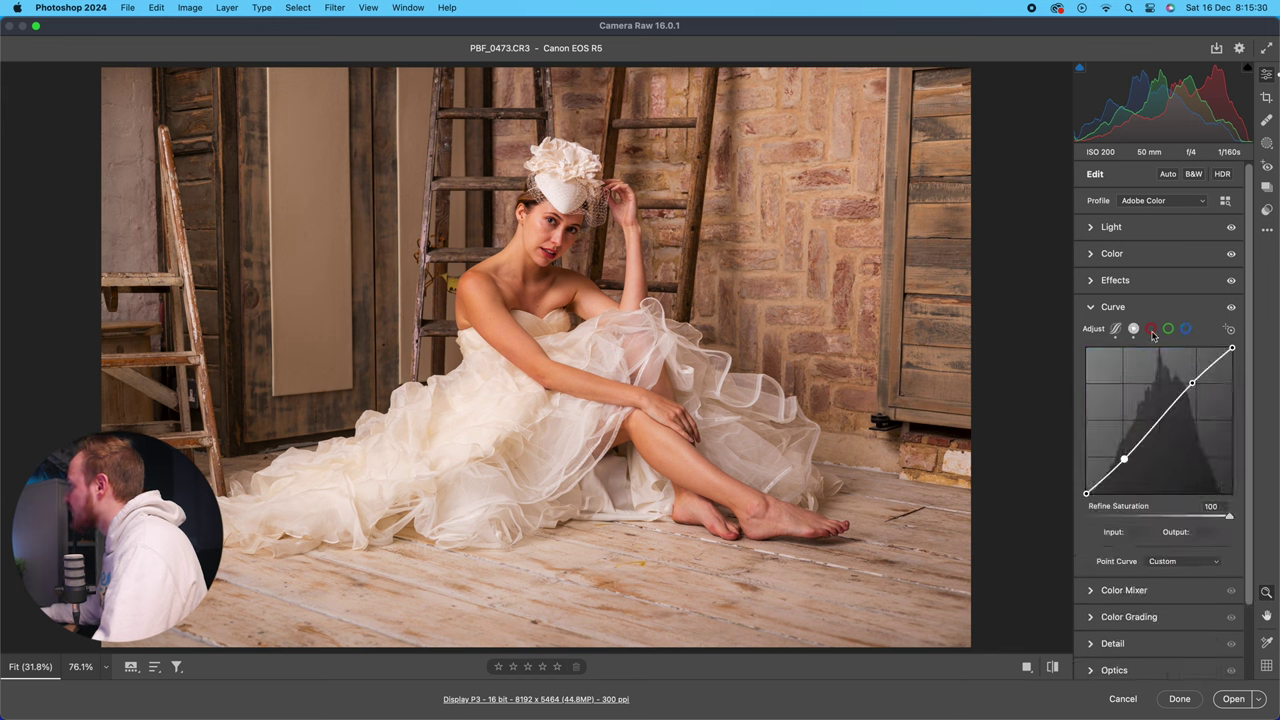
{"action": "left_click", "coordinate": [1152, 330]}
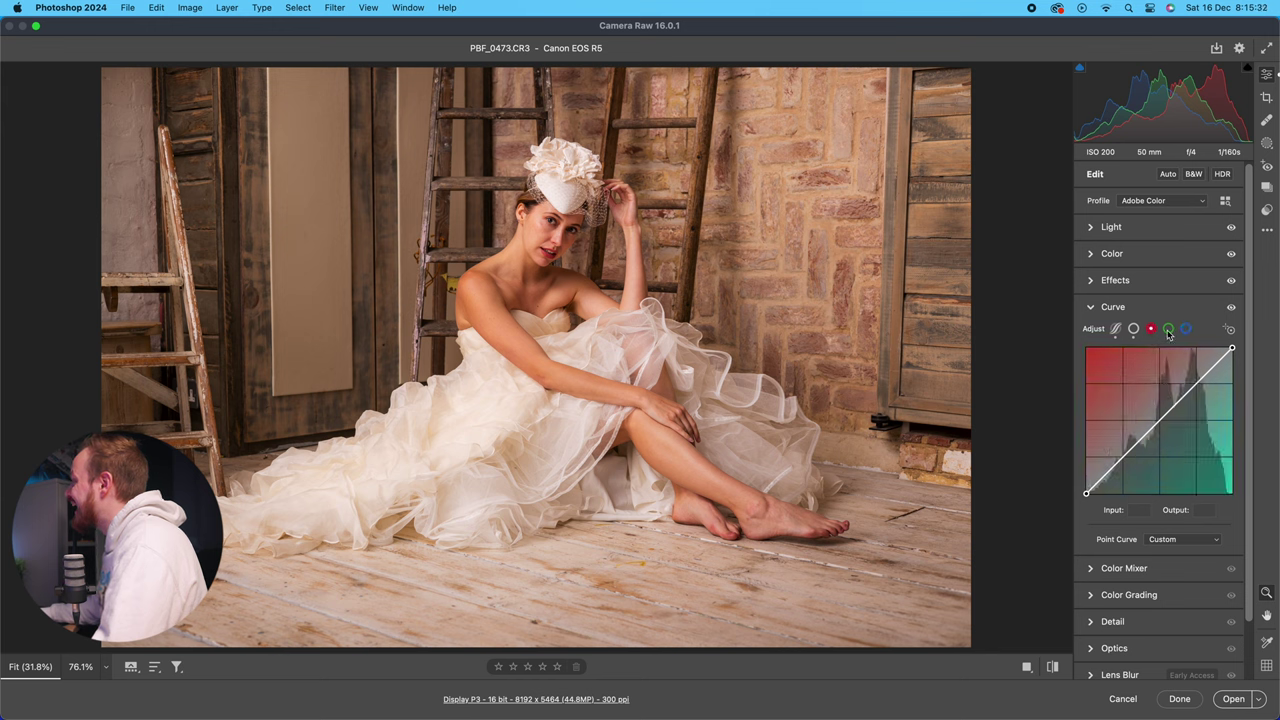
{"action": "left_click", "coordinate": [1168, 331]}
{"action": "left_click", "coordinate": [1187, 330]}
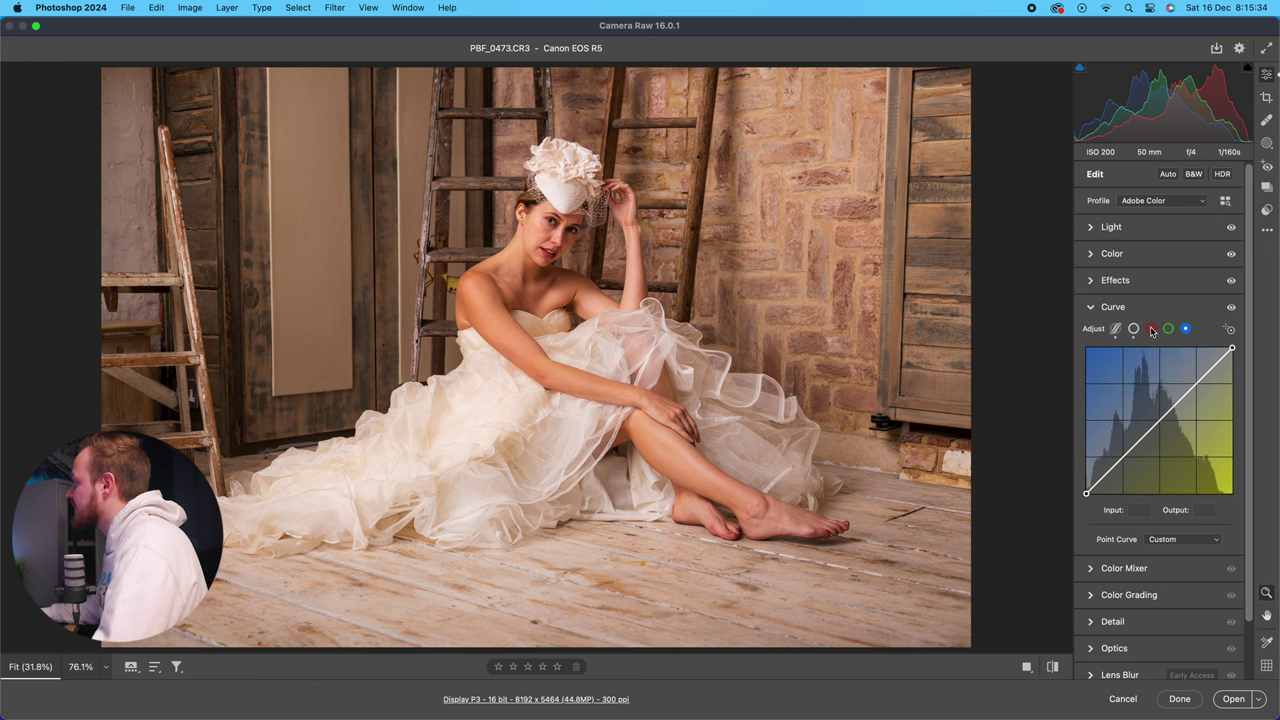
Shape an S-curve on the red channel with points at Input 187, Output 196 and Input 68, Output 57.
{"action": "left_click", "coordinate": [1152, 331]}
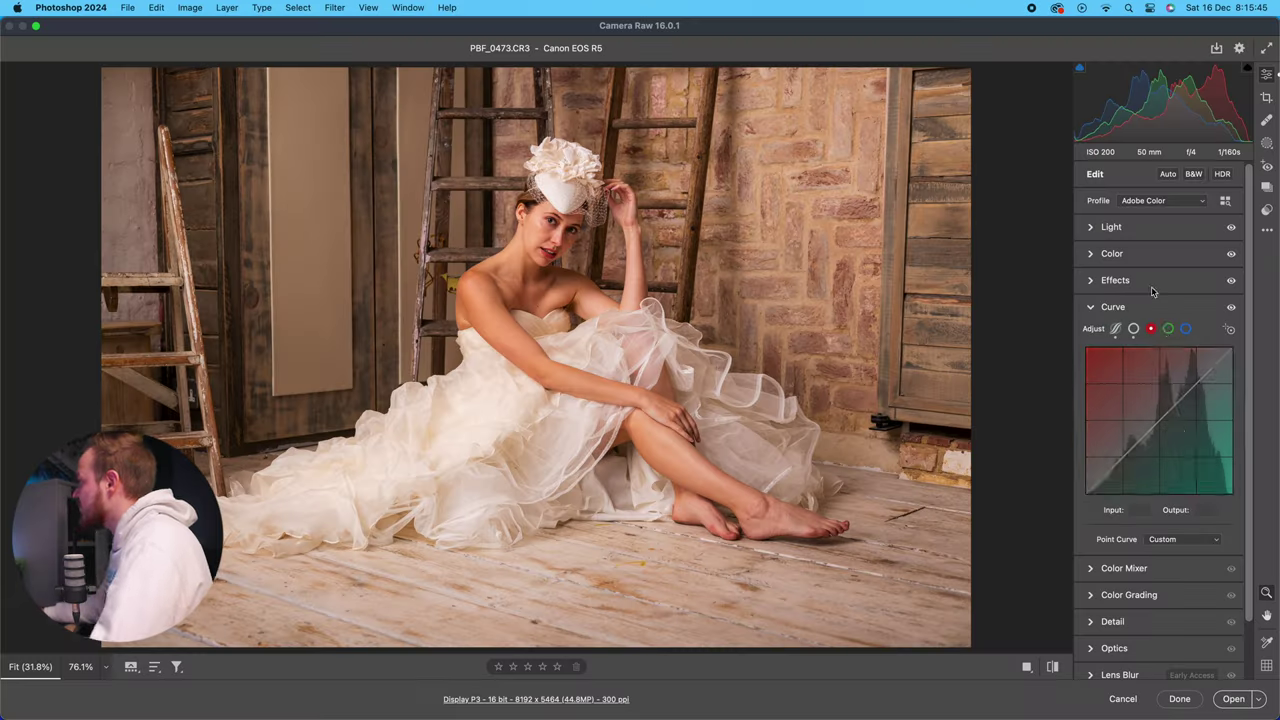
{"action": "left_click", "coordinate": [1152, 329]}
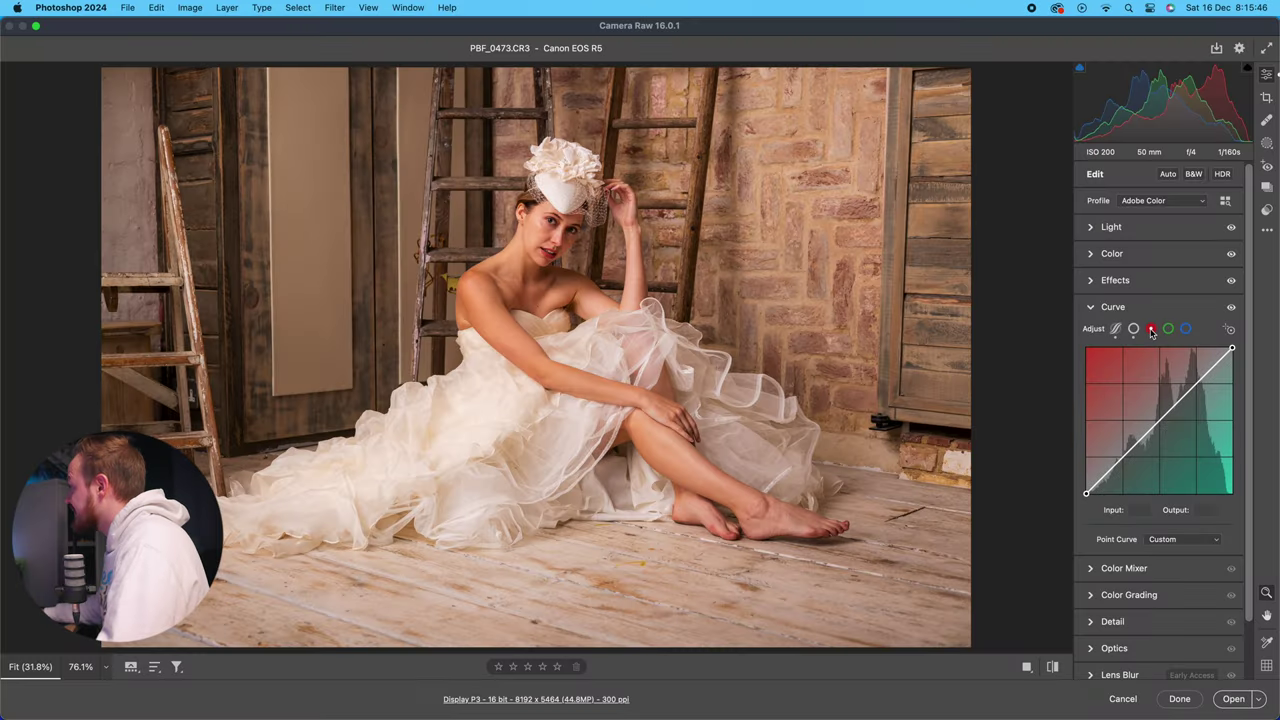
{"action": "left_click_drag", "start_coordinate": [1193, 386], "coordinate": [1193, 382]}
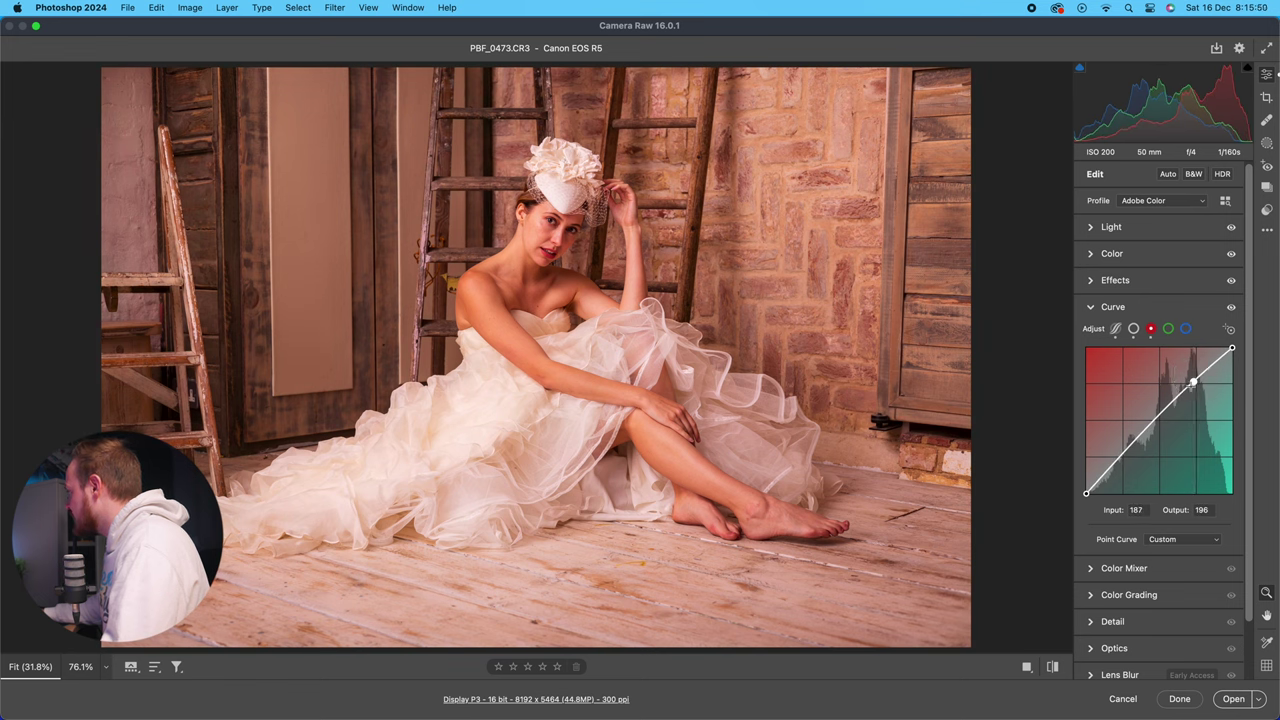
{"action": "left_click_drag", "start_coordinate": [1120, 455], "coordinate": [1125, 461]}
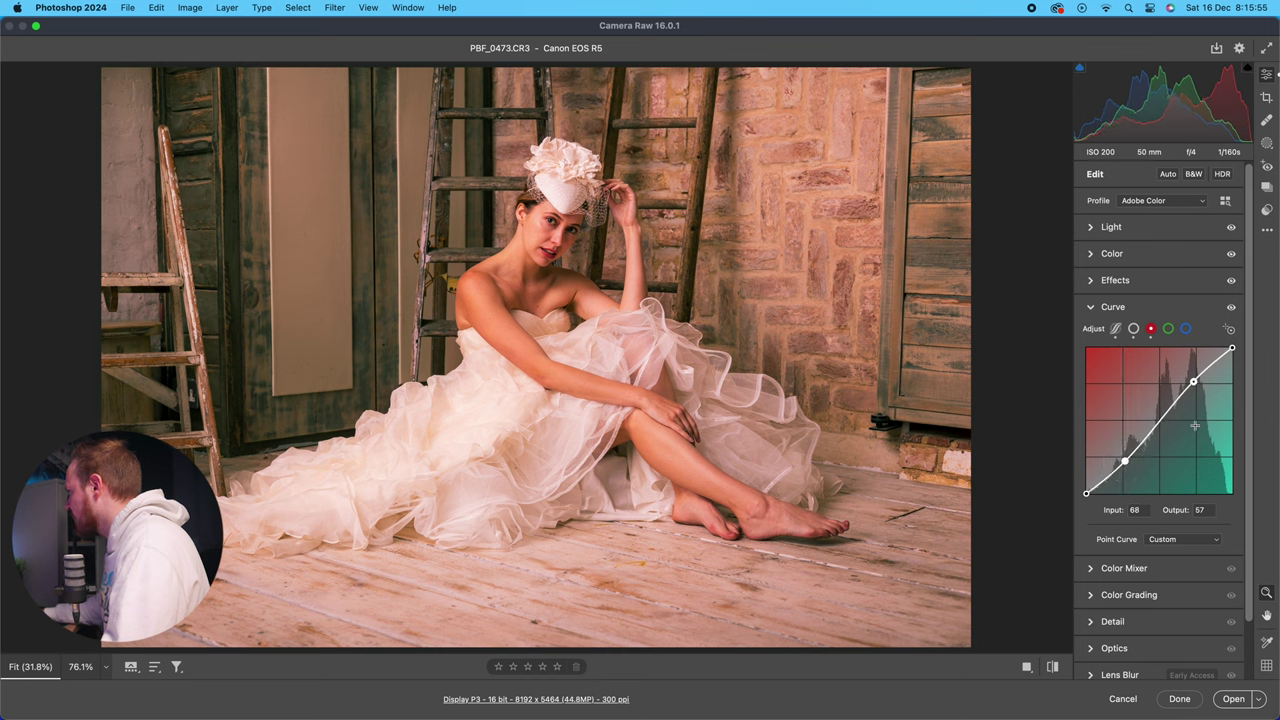
Copy the red channel's curve settings and paste them into the green and blue channels.
{"action": "right_click", "coordinate": [1149, 398]}
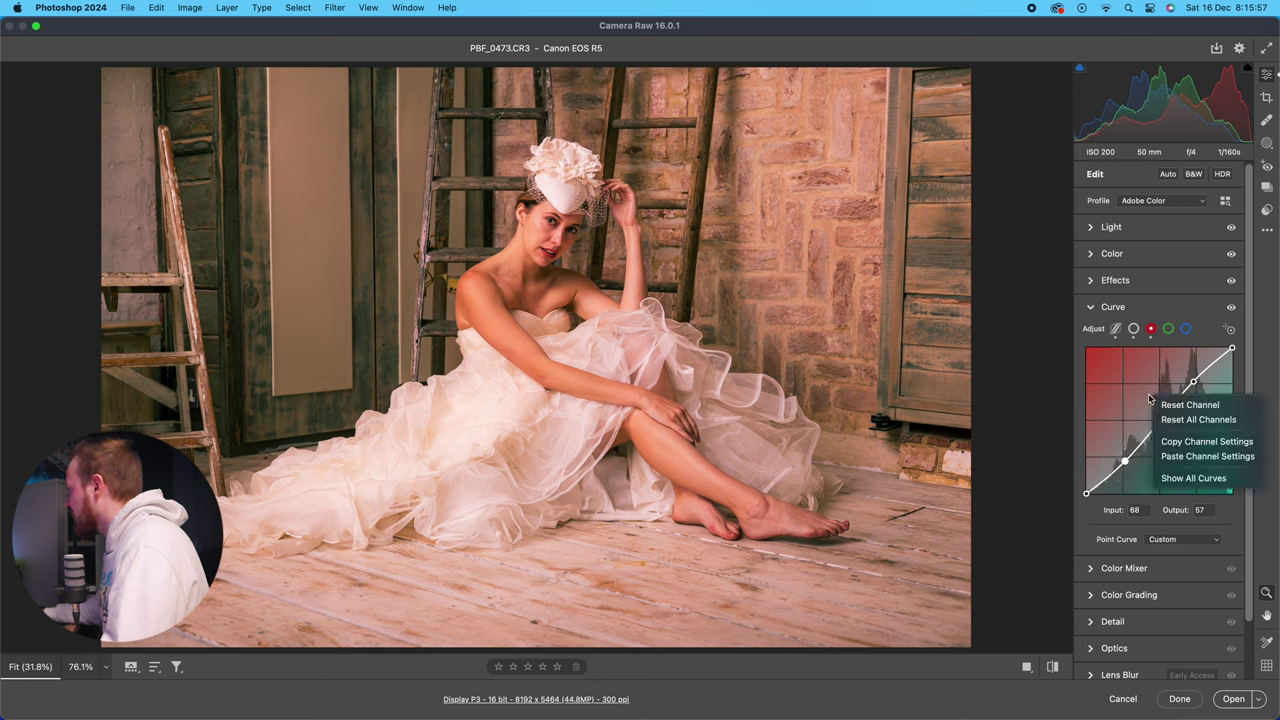
{"action": "left_click", "coordinate": [1176, 441]}
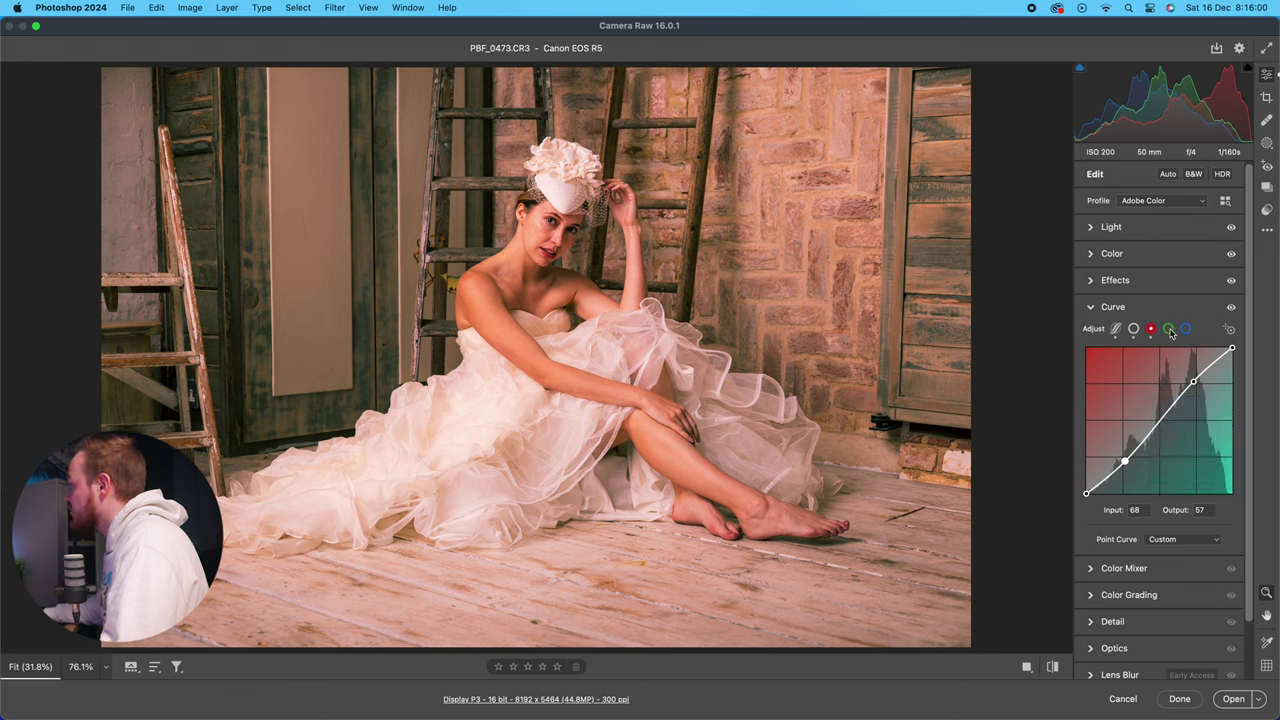
{"action": "left_click", "coordinate": [1169, 329]}
{"action": "right_click", "coordinate": [1137, 393]}
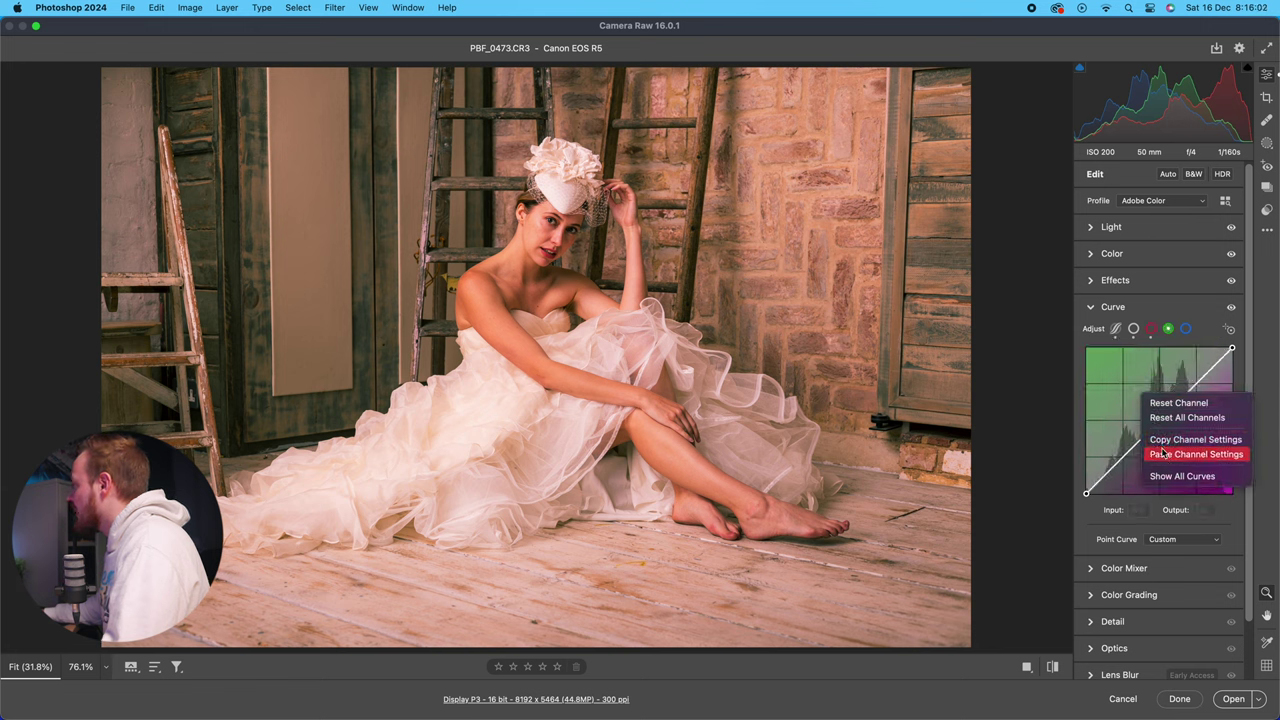
{"action": "left_click", "coordinate": [1172, 452]}
{"action": "left_click", "coordinate": [1187, 330]}
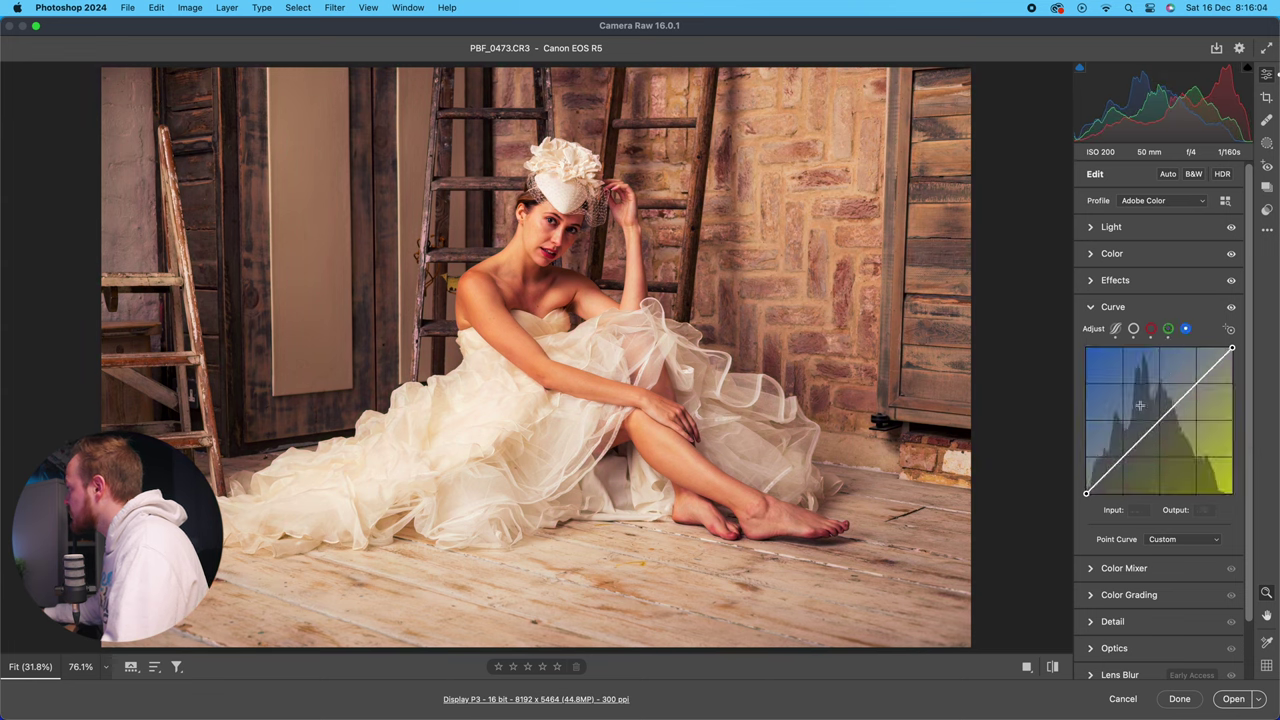
{"action": "right_click", "coordinate": [1142, 391]}
{"action": "left_click", "coordinate": [1174, 456]}
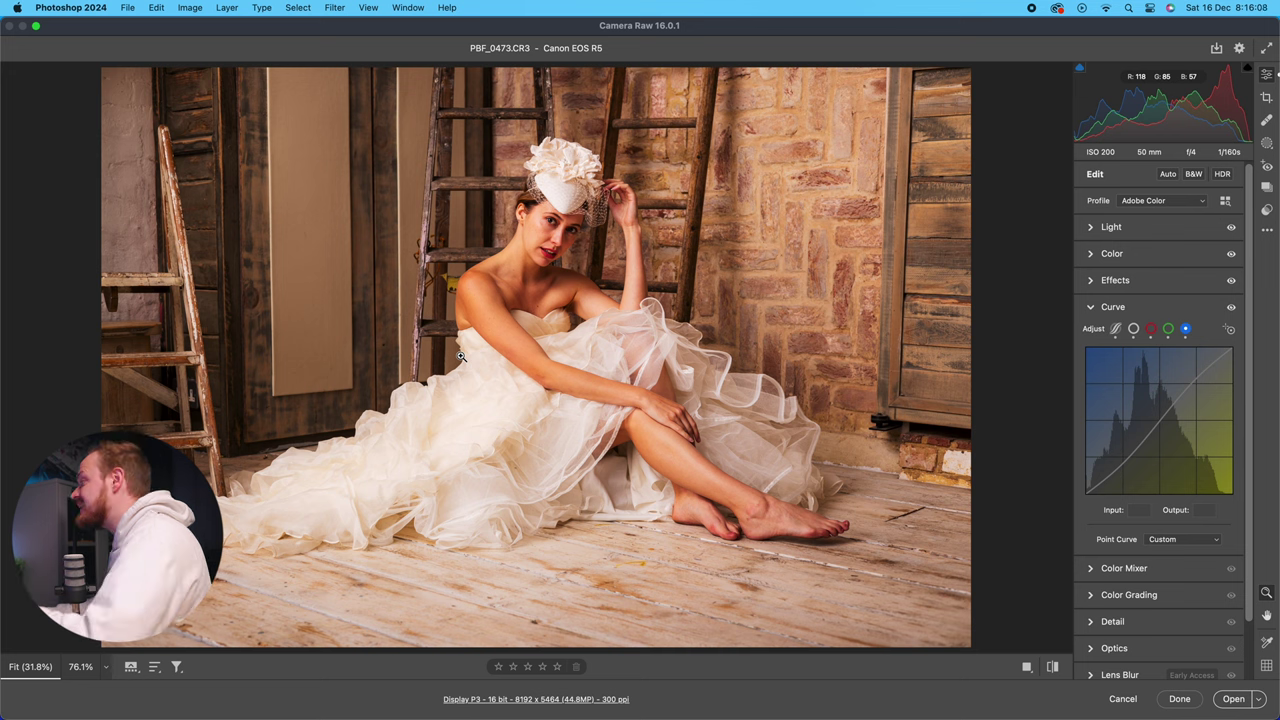
Move the red channel curve's highlight point to Input 180, Output 195, and compare it with the blue and green curves.
{"action": "mouse_move", "coordinate": [1199, 393]}
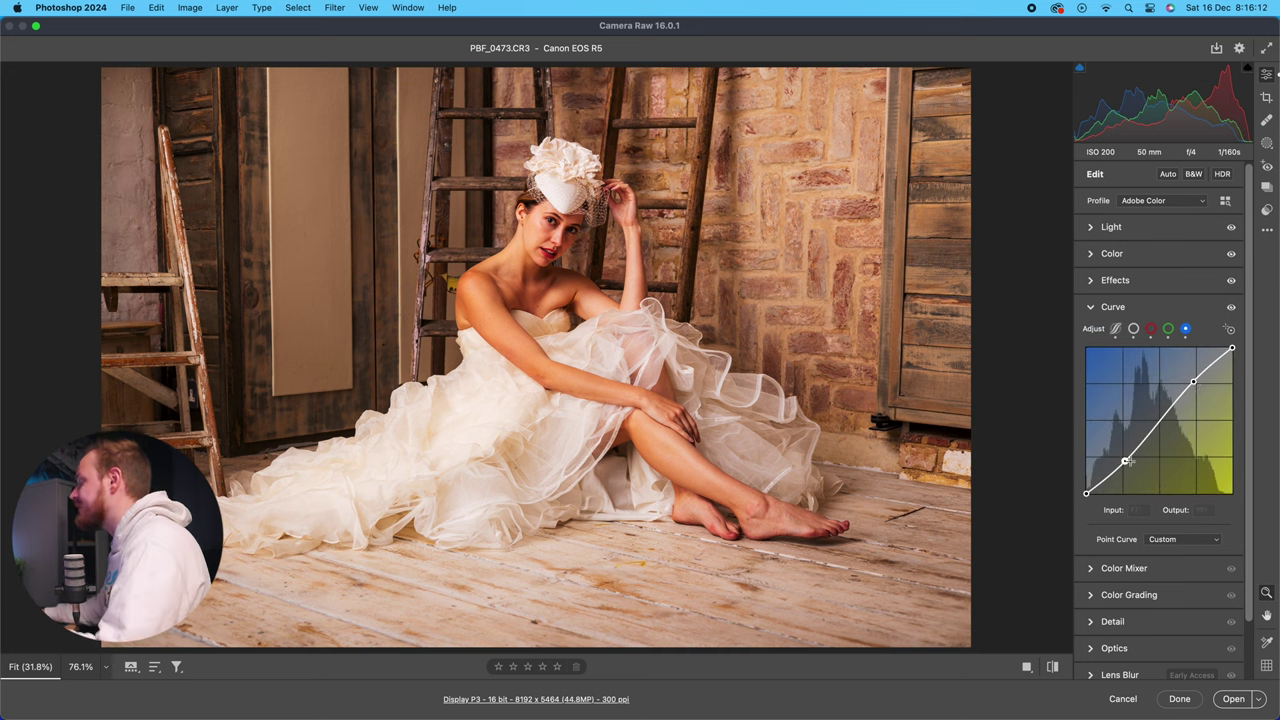
{"action": "left_click", "coordinate": [1168, 328]}
{"action": "left_click", "coordinate": [1151, 328]}
{"action": "left_click_drag", "start_coordinate": [573, 228], "coordinate": [590, 344]}
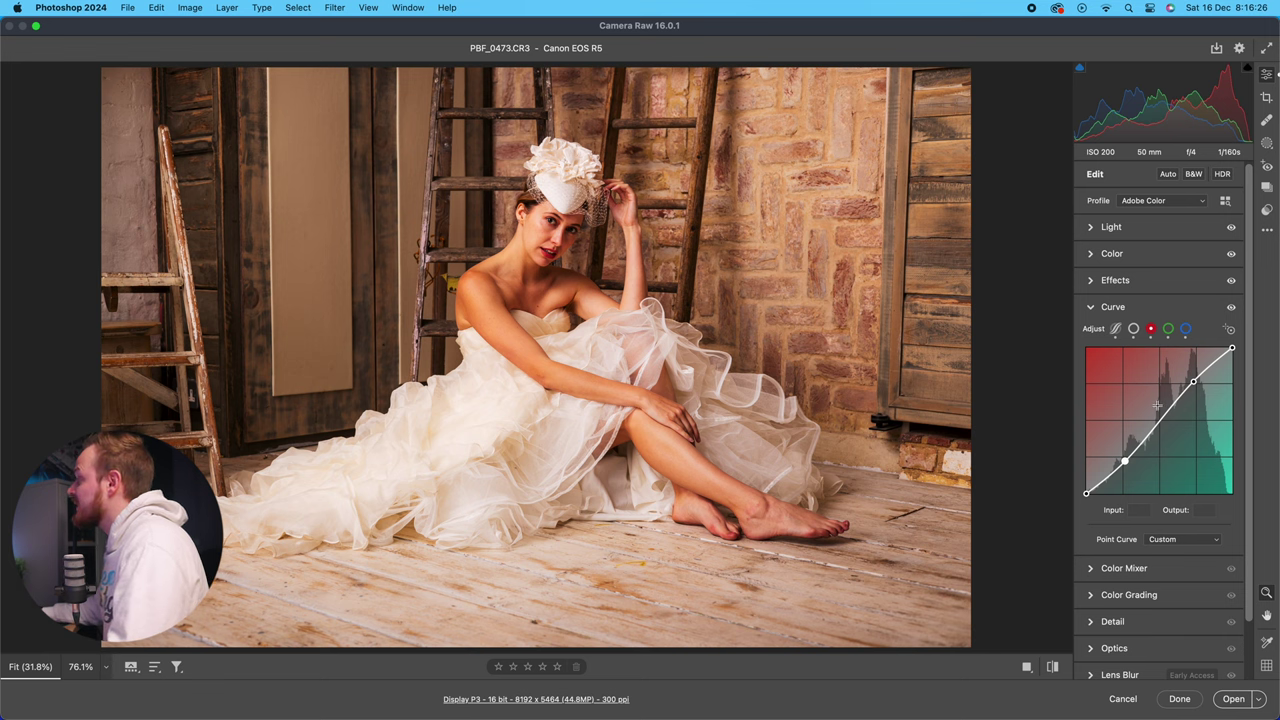
{"action": "mouse_move", "coordinate": [1193, 381]}
{"action": "left_mouse_down"}
{"action": "mouse_move", "coordinate": [1192, 405]}
{"action": "mouse_move", "coordinate": [1188, 362]}
{"action": "mouse_move", "coordinate": [1186, 392]}
{"action": "left_mouse_up"}
{"action": "left_click", "coordinate": [1185, 330]}
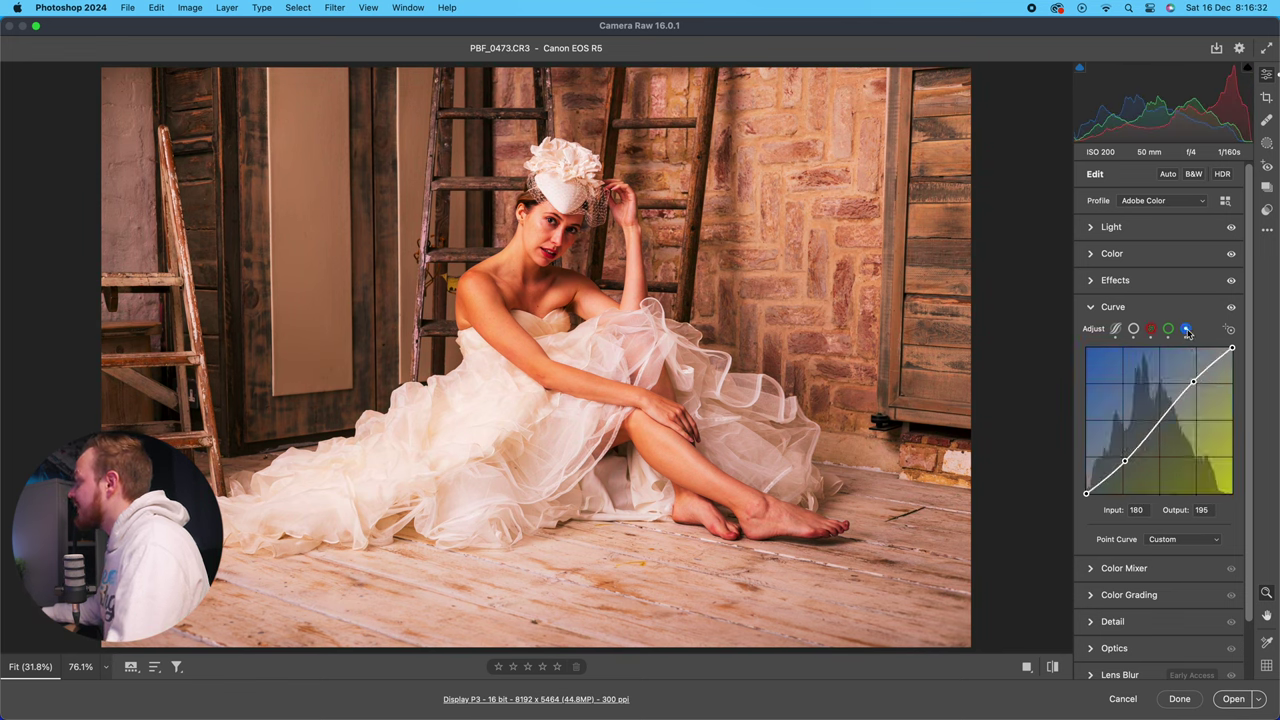
{"action": "right_click", "coordinate": [1144, 374]}
{"action": "left_click", "coordinate": [1167, 326]}
{"action": "left_click", "coordinate": [1167, 326]}
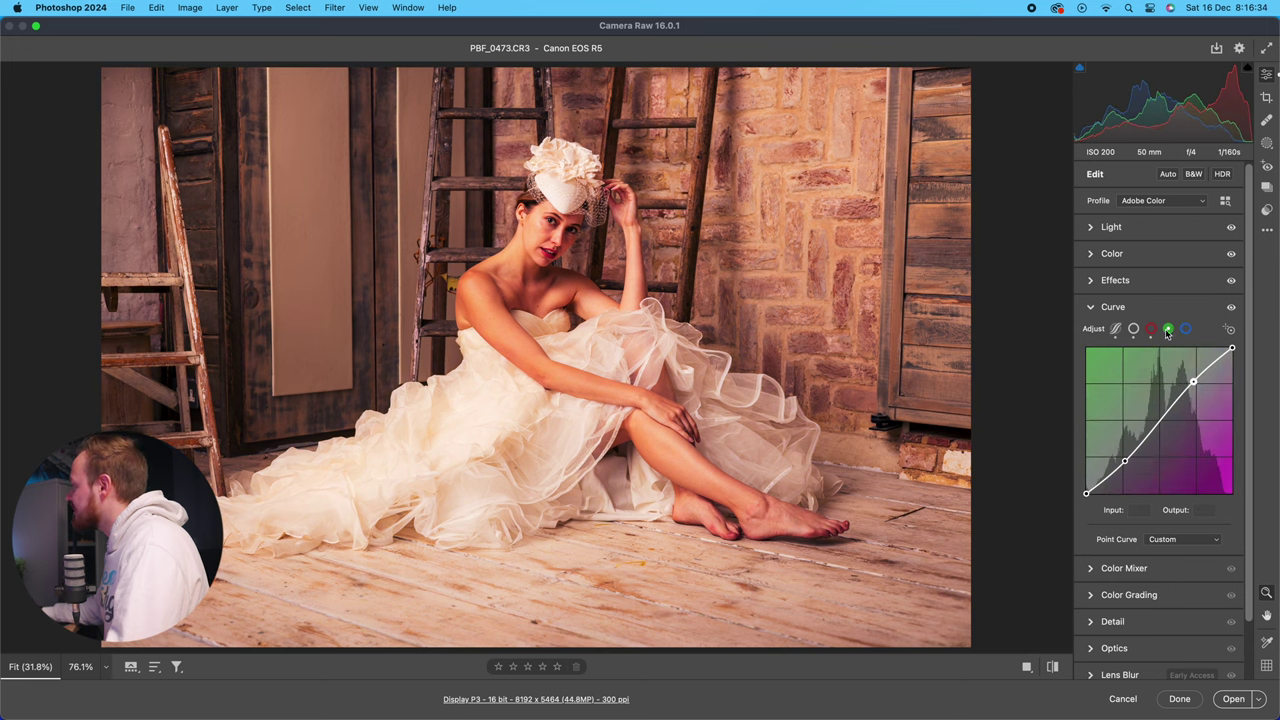
Reset the green and red channel curves to straight lines, compare the red channel with the main point curve, and collapse the Curve settings.
{"action": "right_click", "coordinate": [1144, 375]}
{"action": "left_click", "coordinate": [1160, 385]}
{"action": "left_click", "coordinate": [1151, 328]}
{"action": "right_click", "coordinate": [1140, 382]}
{"action": "left_click", "coordinate": [1160, 396]}
{"action": "left_click", "coordinate": [1134, 329]}
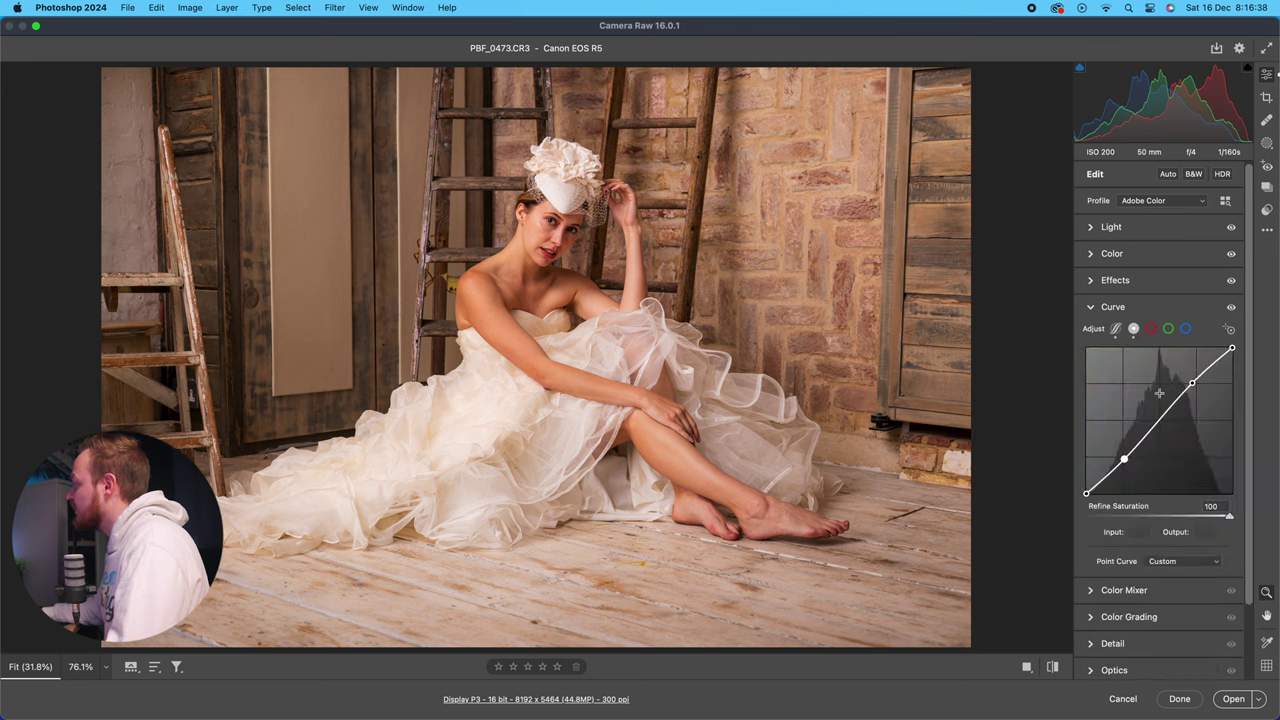
{"action": "left_click", "coordinate": [1152, 329]}
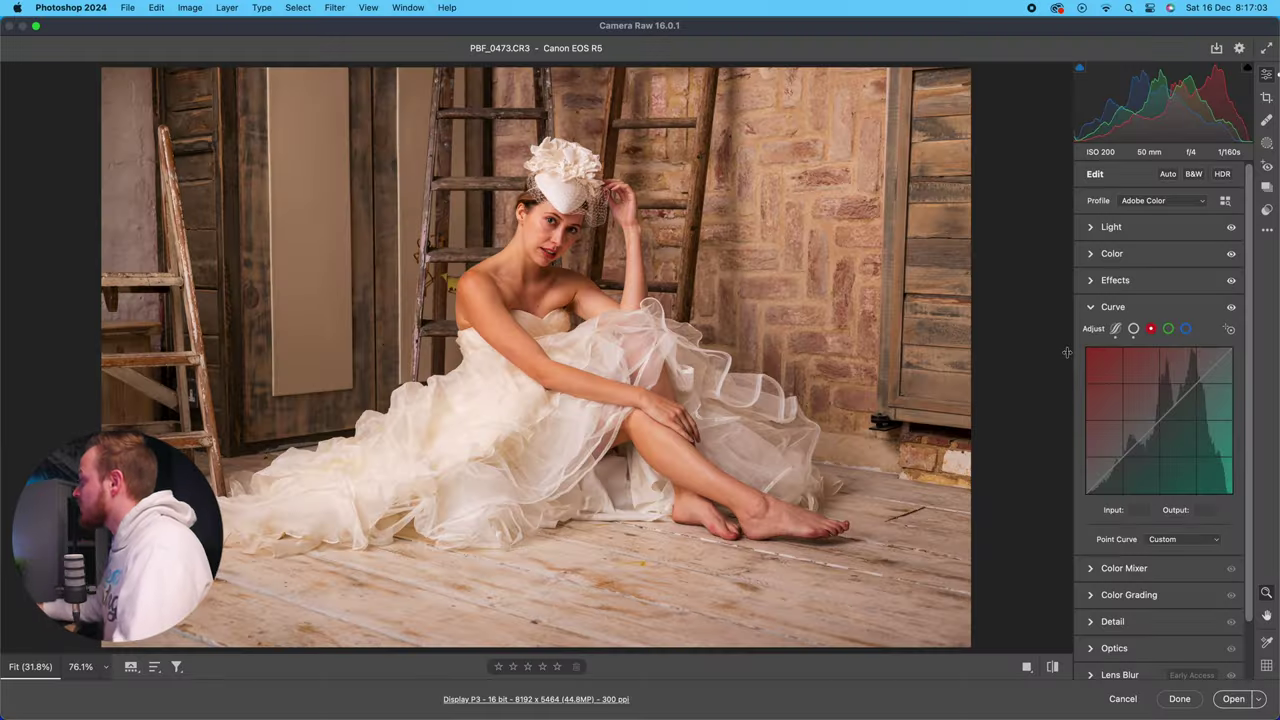
{"action": "left_click", "coordinate": [1134, 329]}
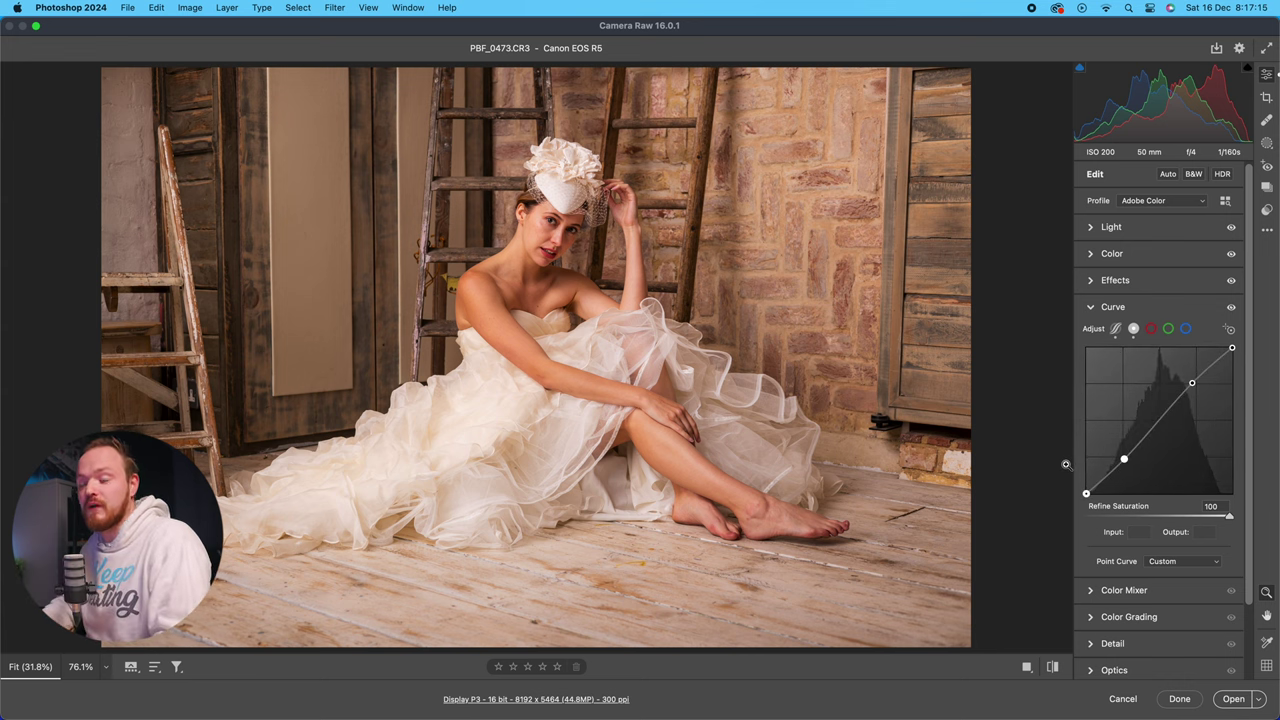
{"action": "left_click", "coordinate": [1119, 309]}
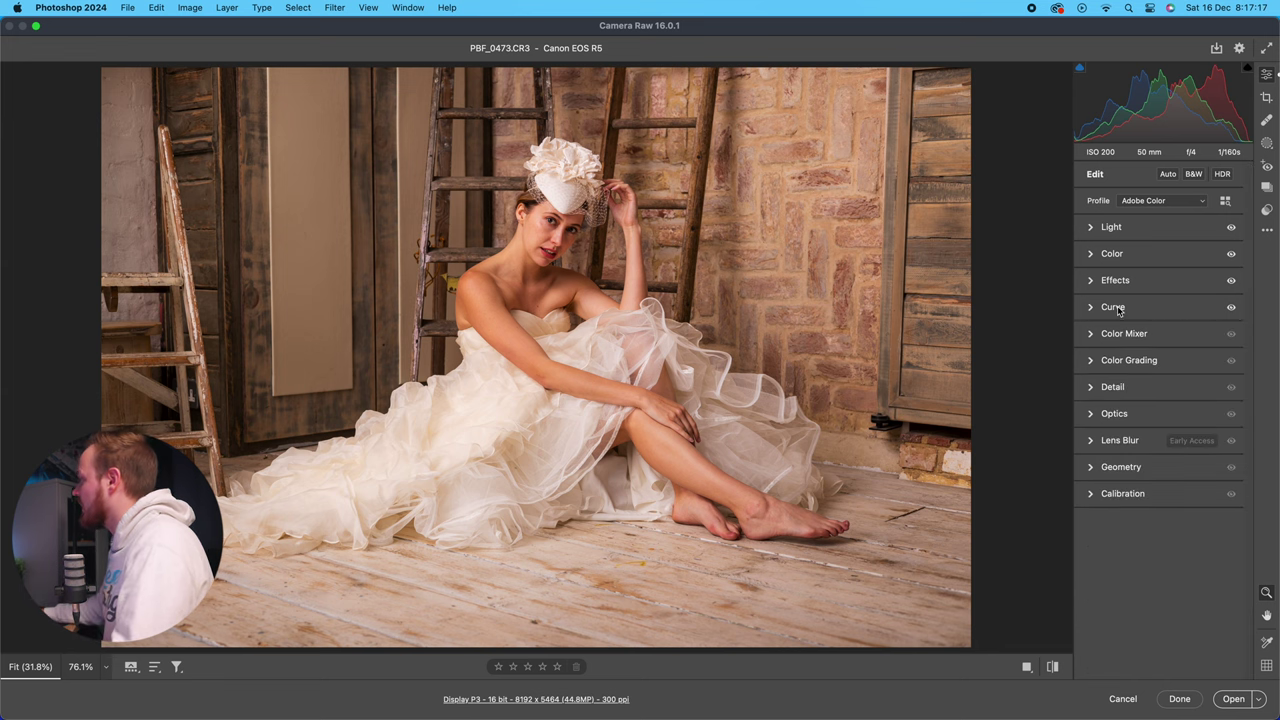
Open the Color Mixer and look through its Hue, Saturation and Luminance controls.
{"action": "left_click", "coordinate": [1124, 333]}
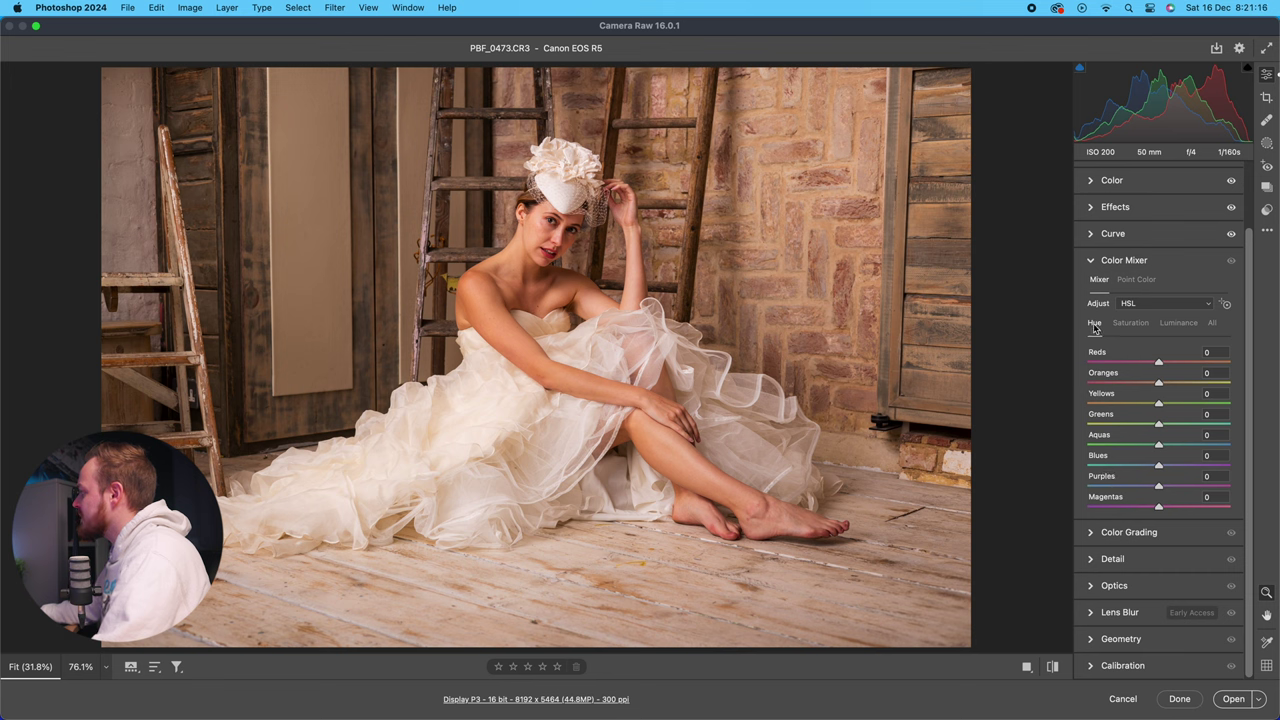
{"action": "left_click", "coordinate": [1129, 323]}
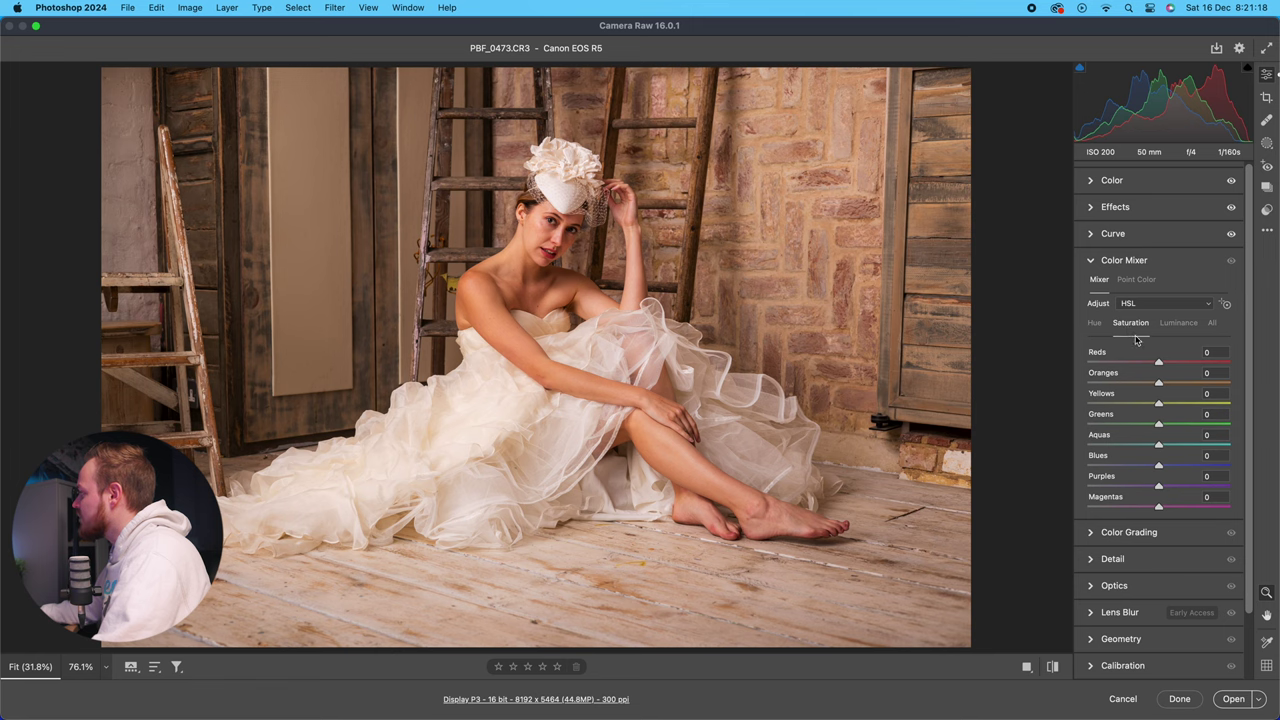
{"action": "left_click", "coordinate": [1177, 326]}
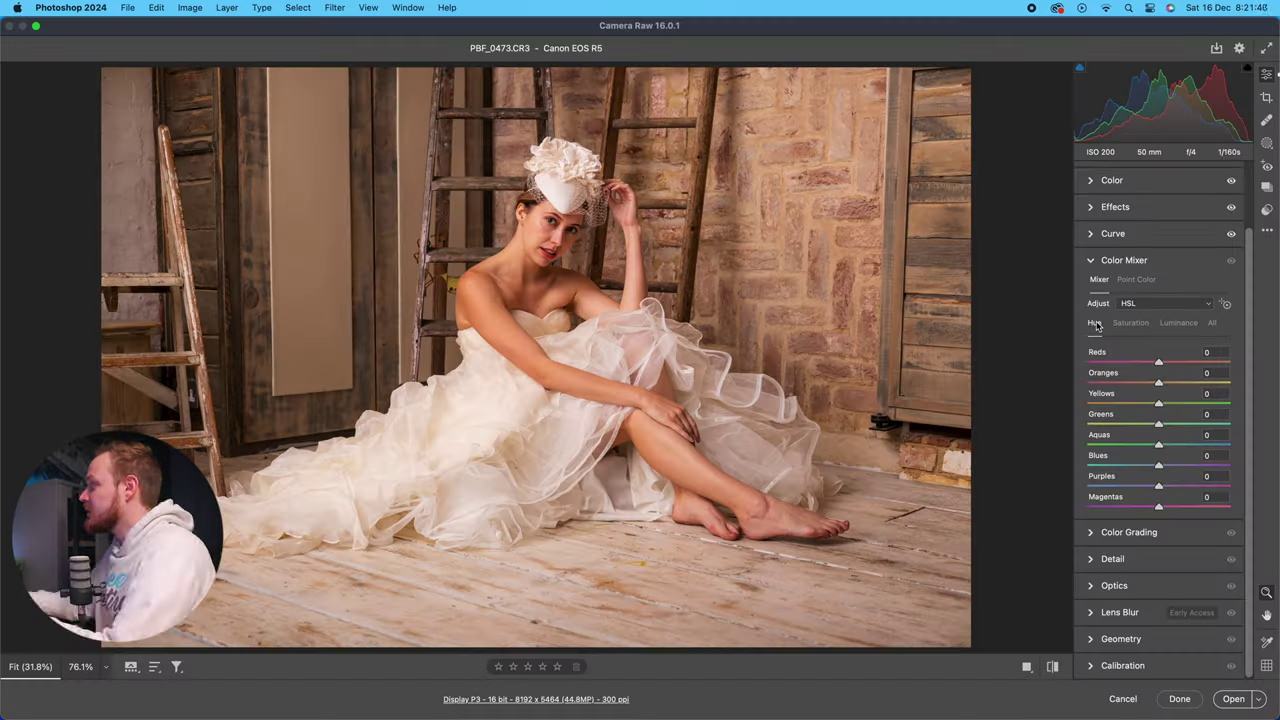
Try the Reds hue at -42 and +56 in the Color Mixer, checking the effect on the woman's lips up close.
{"action": "left_click", "coordinate": [644, 277]}
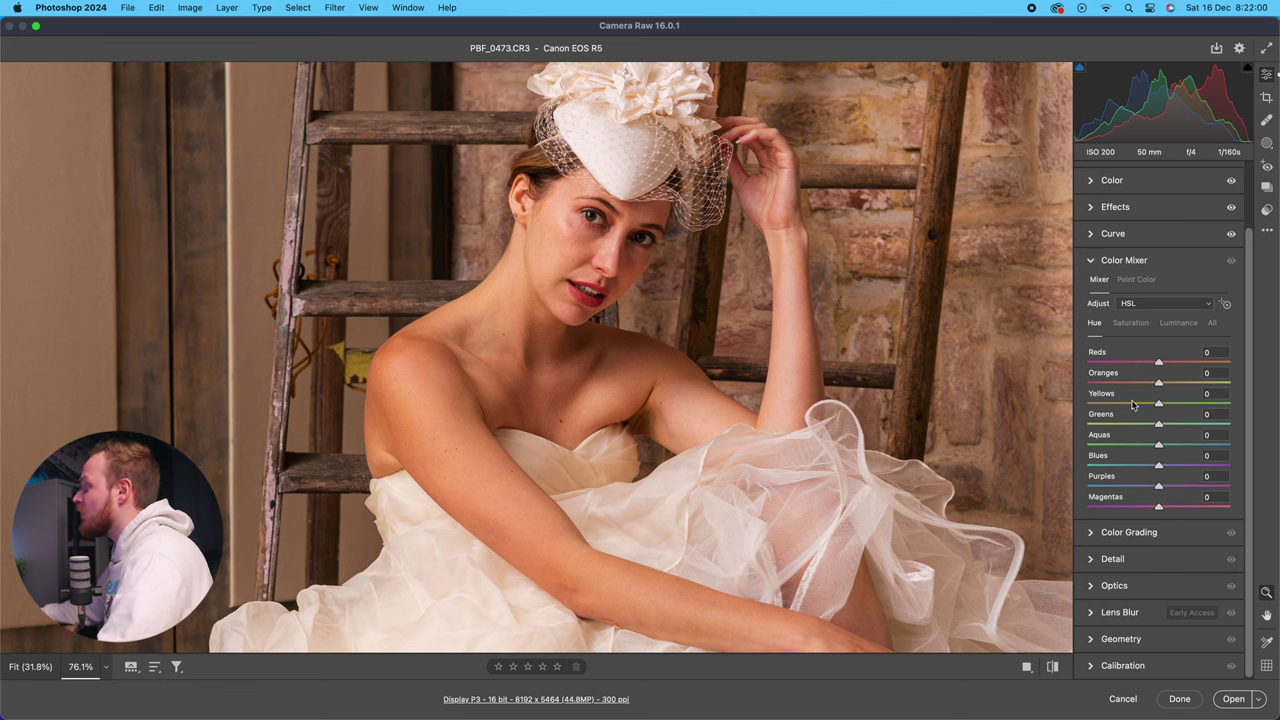
{"action": "left_click_drag", "start_coordinate": [1159, 365], "coordinate": [1130, 369]}
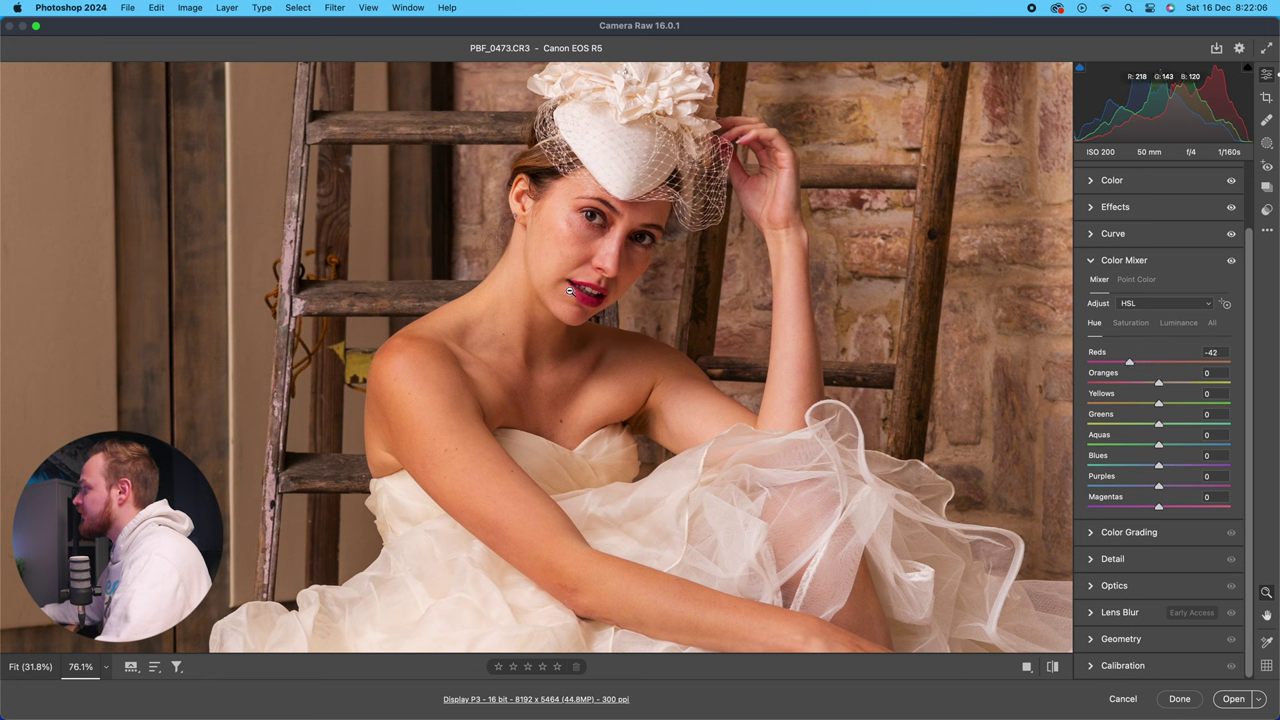
{"action": "left_click_drag", "start_coordinate": [1127, 365], "coordinate": [1199, 366]}
{"action": "left_click_drag", "start_coordinate": [653, 292], "coordinate": [770, 270]}
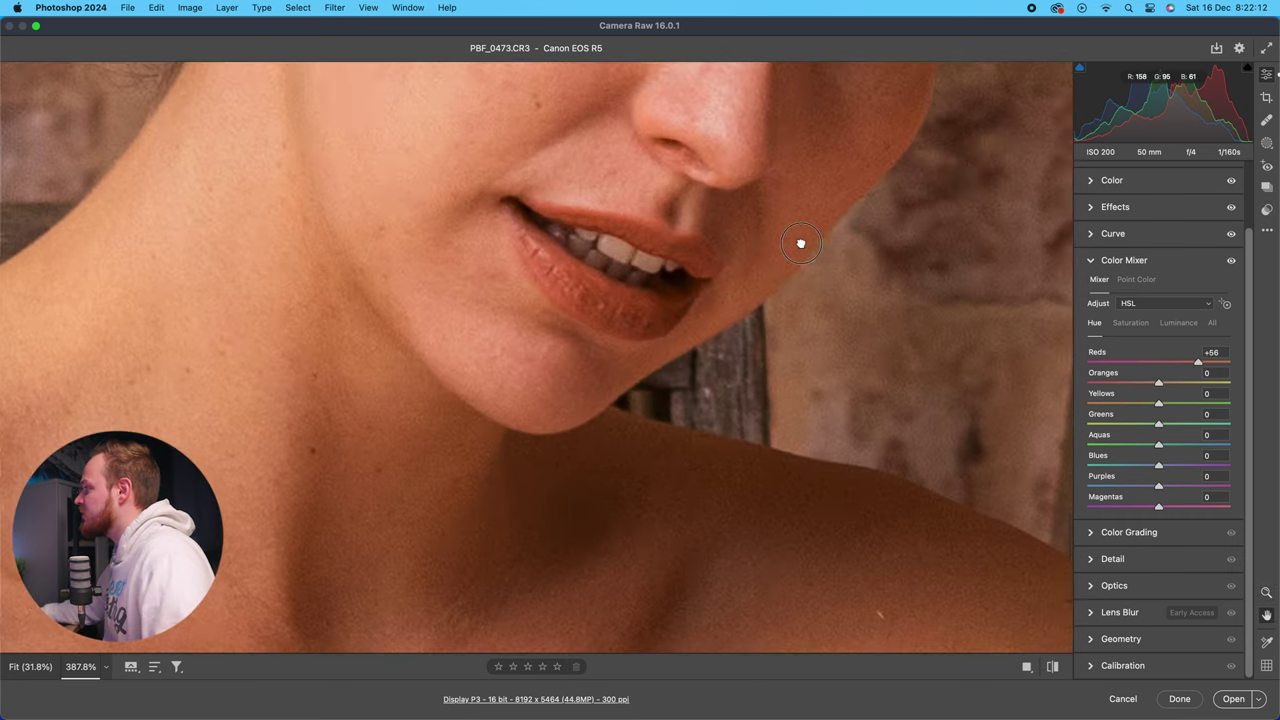
{"action": "scroll", "coordinate": [800, 243], "scroll_direction": "up", "scroll_amount": 2}
Set the Reds hue to -25 and view the whole photo.
{"action": "left_click_drag", "start_coordinate": [1197, 365], "coordinate": [1138, 368]}
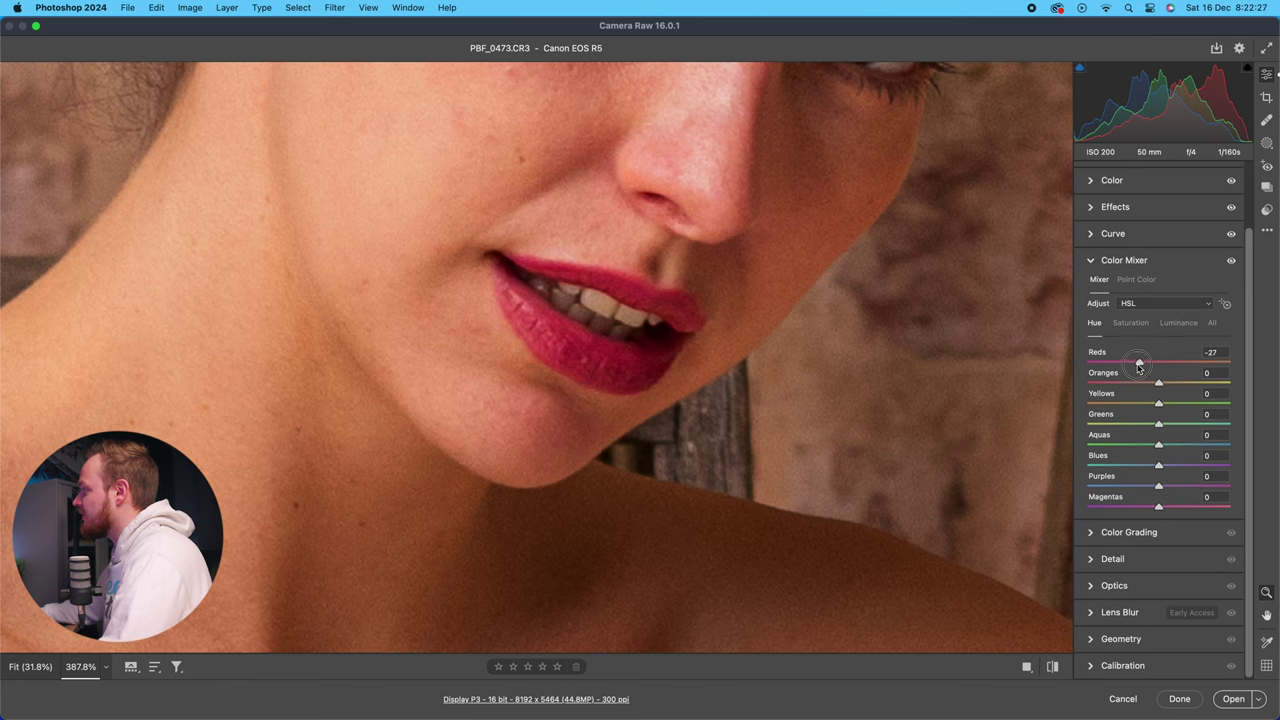
{"action": "left_click", "coordinate": [1212, 352]}
{"action": "type", "text": "-25"}
{"action": "key", "text": "Return"}
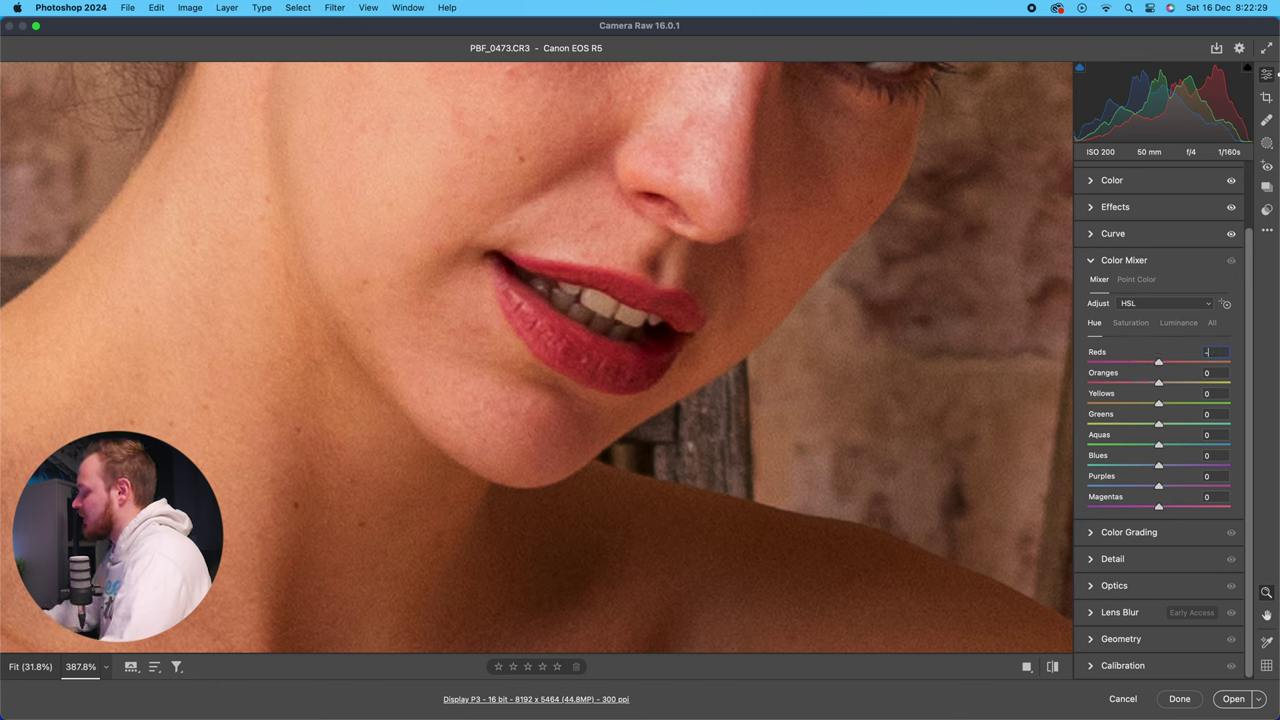
{"action": "key", "text": "super+0"}
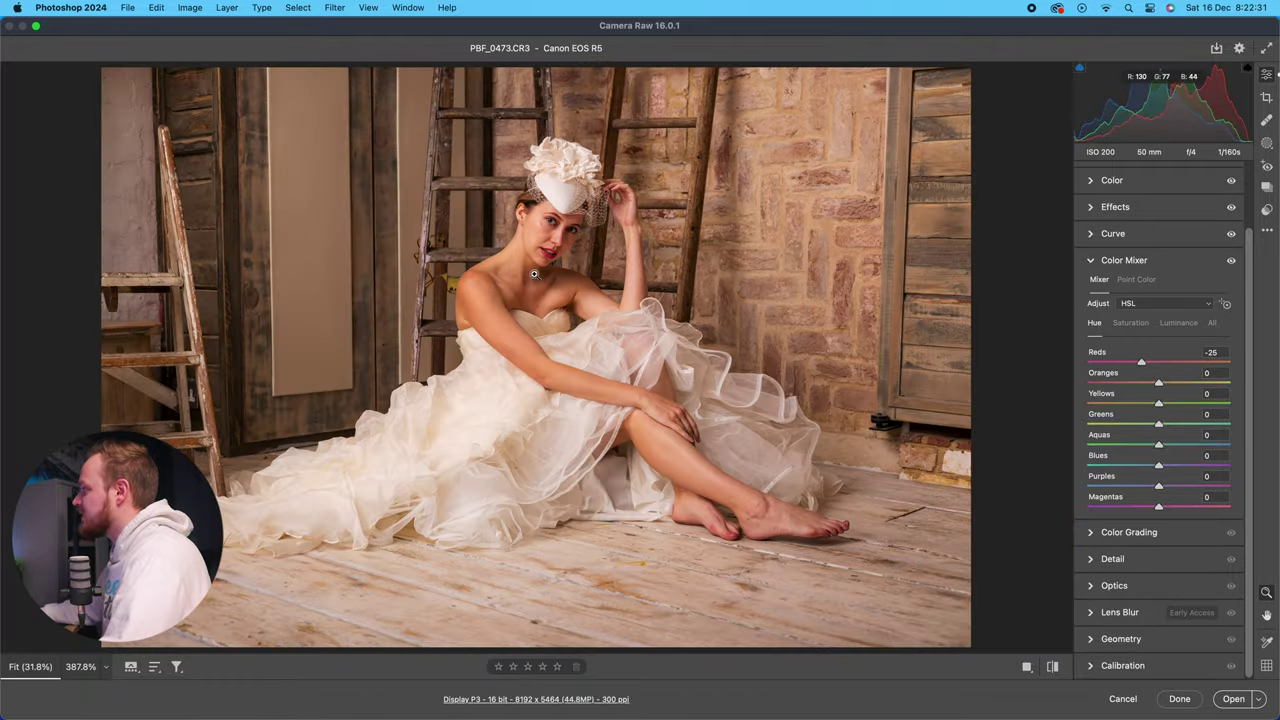
Set the Oranges hue and the Yellows hue to -5 each.
{"action": "mouse_move", "coordinate": [1158, 386]}
{"action": "left_mouse_down"}
{"action": "mouse_move", "coordinate": [1183, 387]}
{"action": "mouse_move", "coordinate": [1101, 385]}
{"action": "mouse_move", "coordinate": [1205, 390]}
{"action": "mouse_move", "coordinate": [1140, 387]}
{"action": "mouse_move", "coordinate": [1157, 388]}
{"action": "left_mouse_up"}
{"action": "left_click", "coordinate": [1222, 375]}
{"action": "key", "text": "Return"}
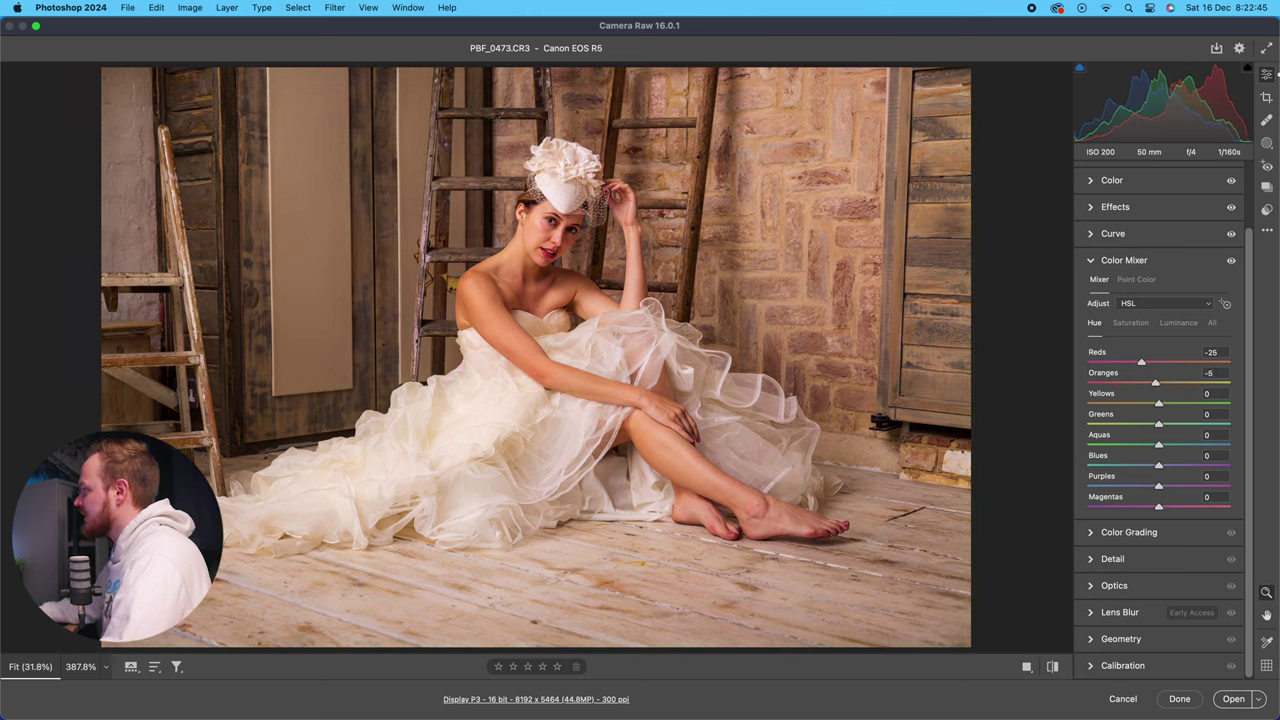
{"action": "left_click_drag", "start_coordinate": [1158, 405], "coordinate": [1147, 404]}
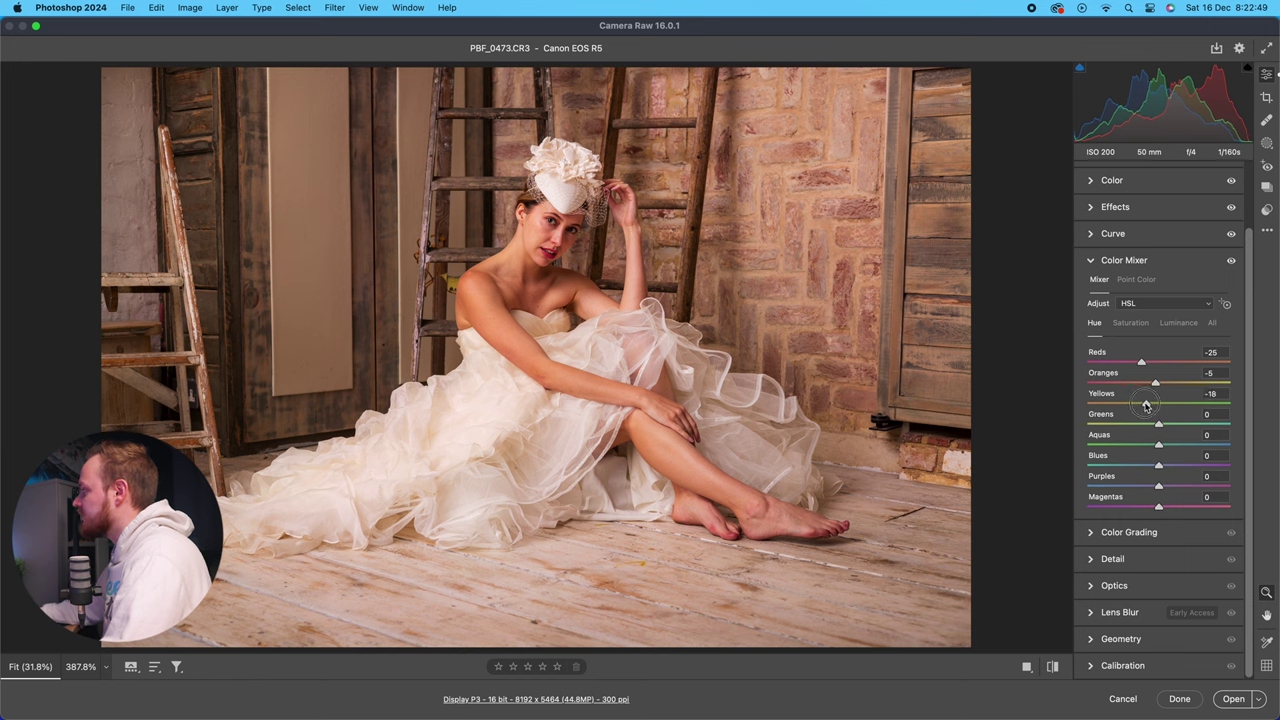
{"action": "left_click", "coordinate": [1210, 393]}
{"action": "type", "text": "-5"}
{"action": "key", "text": "Return"}
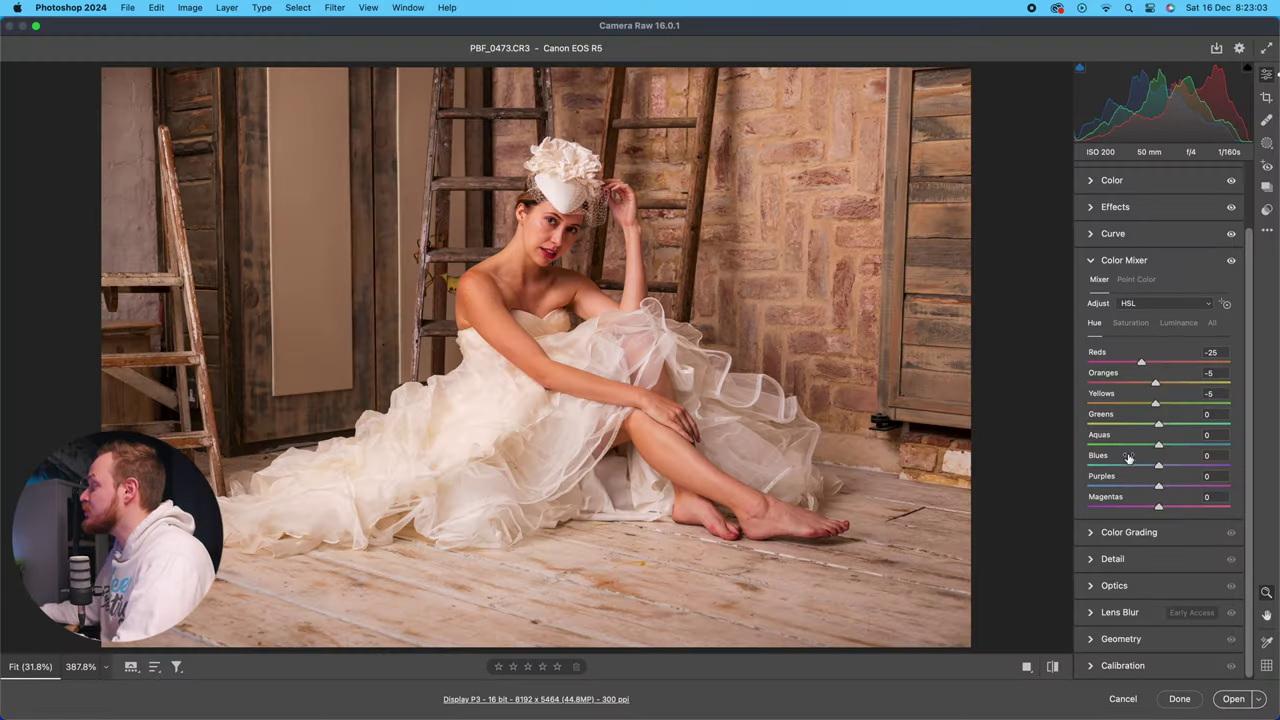
Try the Reds saturation at -87 while viewing the face up close, and set it to +5.
{"action": "left_click", "coordinate": [1131, 323]}
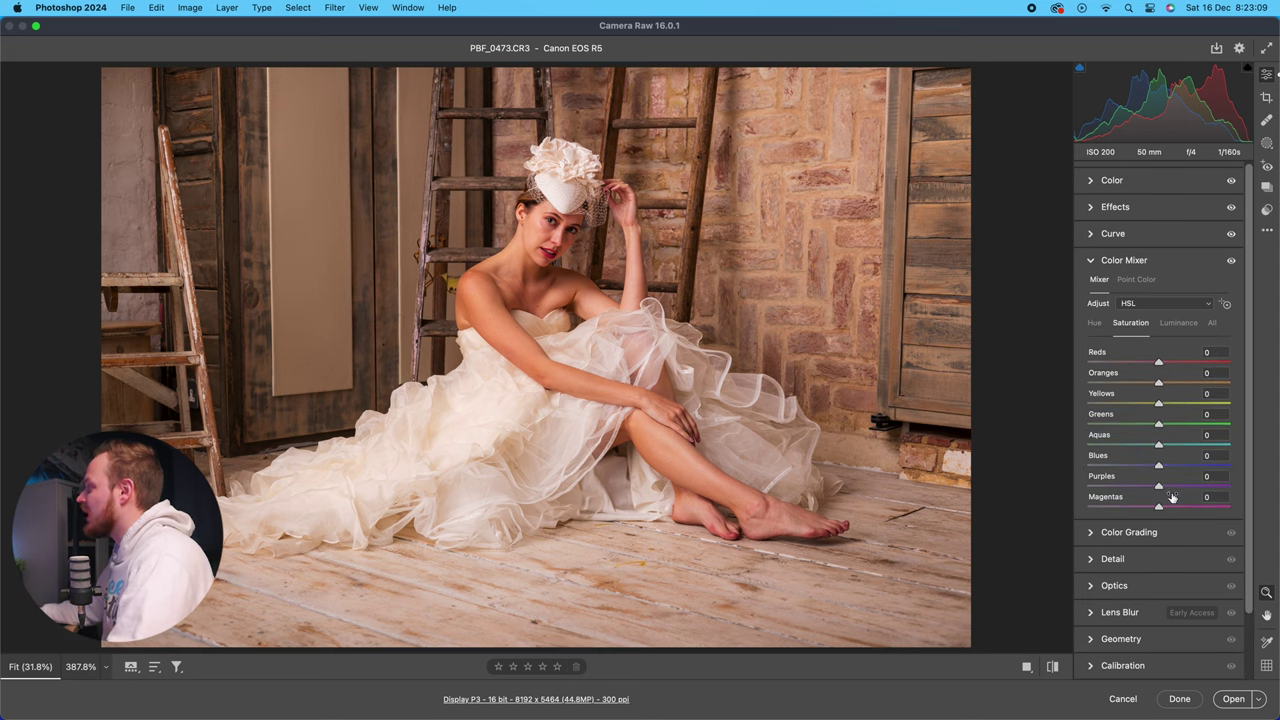
{"action": "scroll", "coordinate": [560, 240], "scroll_direction": "up", "scroll_amount": 6}
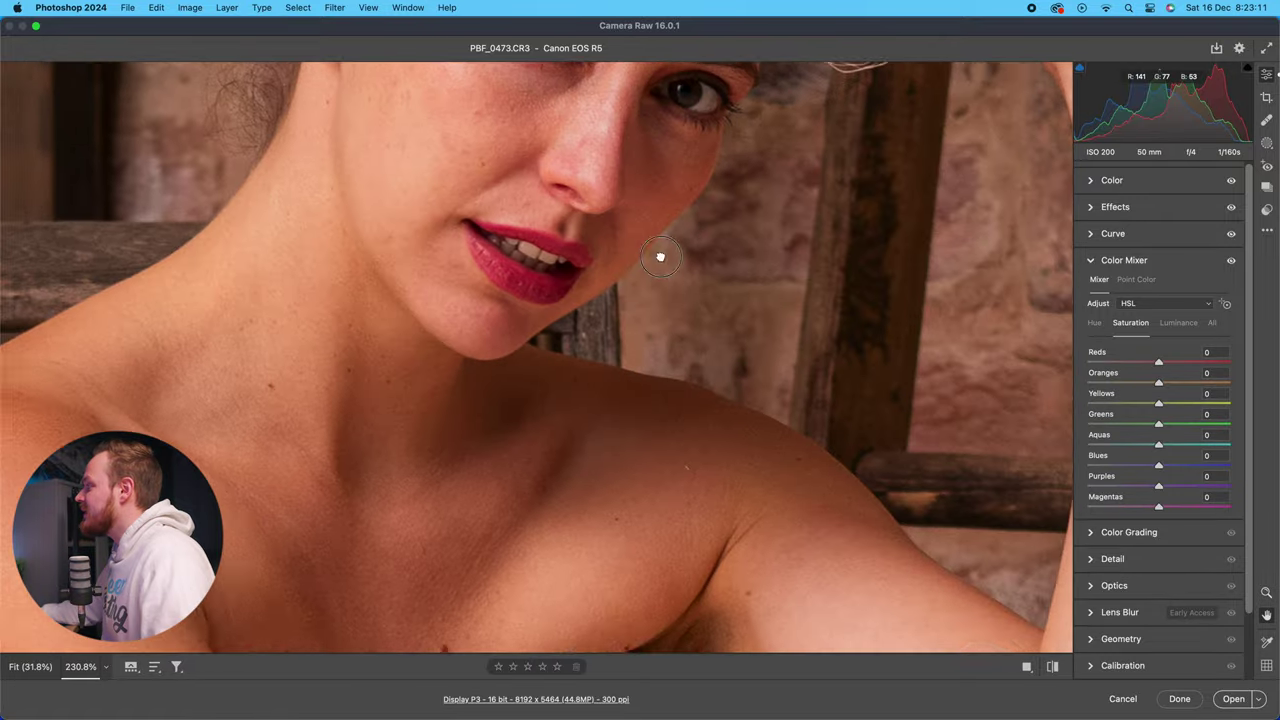
{"action": "left_click_drag", "start_coordinate": [660, 257], "coordinate": [745, 347]}
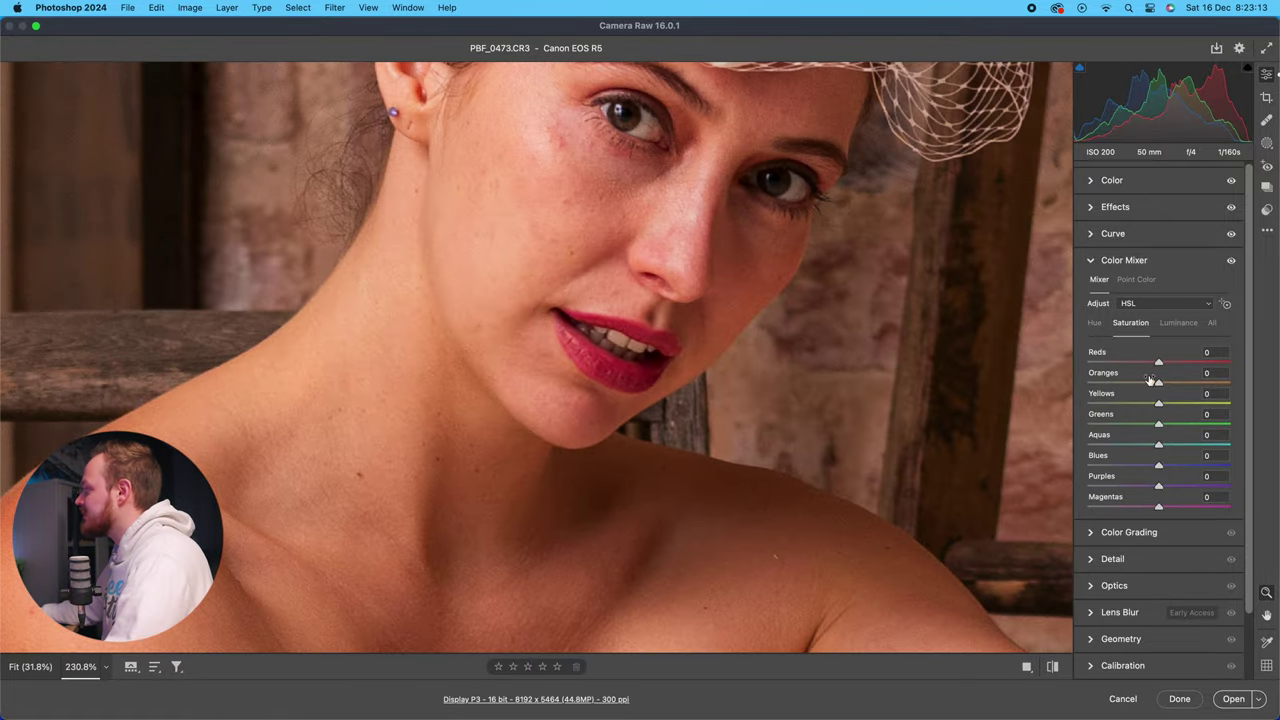
{"action": "left_click_drag", "start_coordinate": [1160, 366], "coordinate": [1097, 364]}
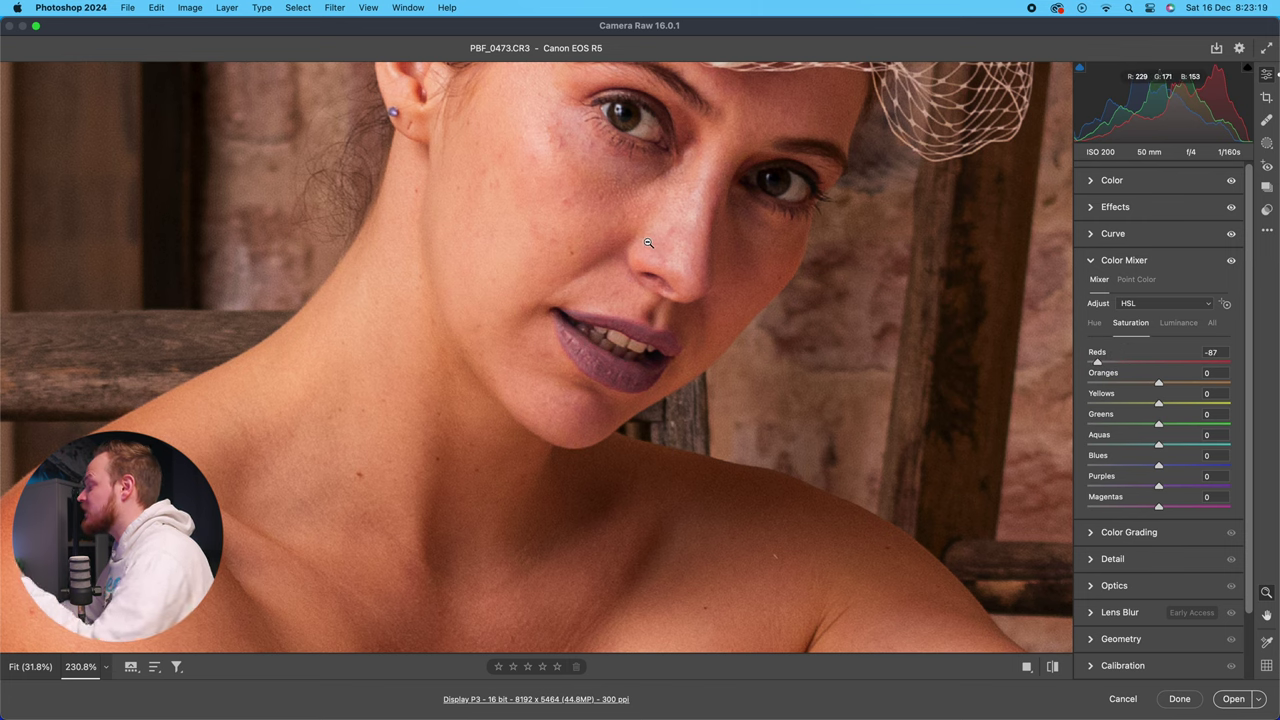
{"action": "left_click_drag", "start_coordinate": [1098, 363], "coordinate": [1162, 365]}
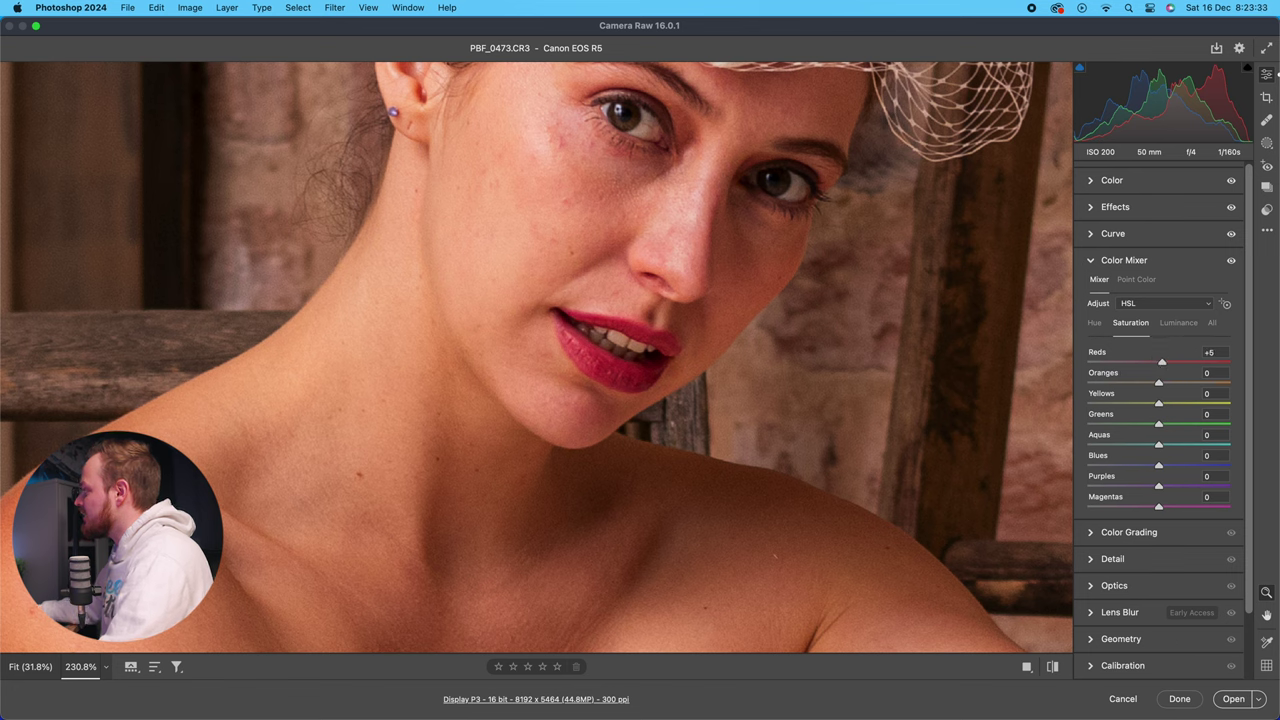
{"action": "left_click", "coordinate": [598, 371]}
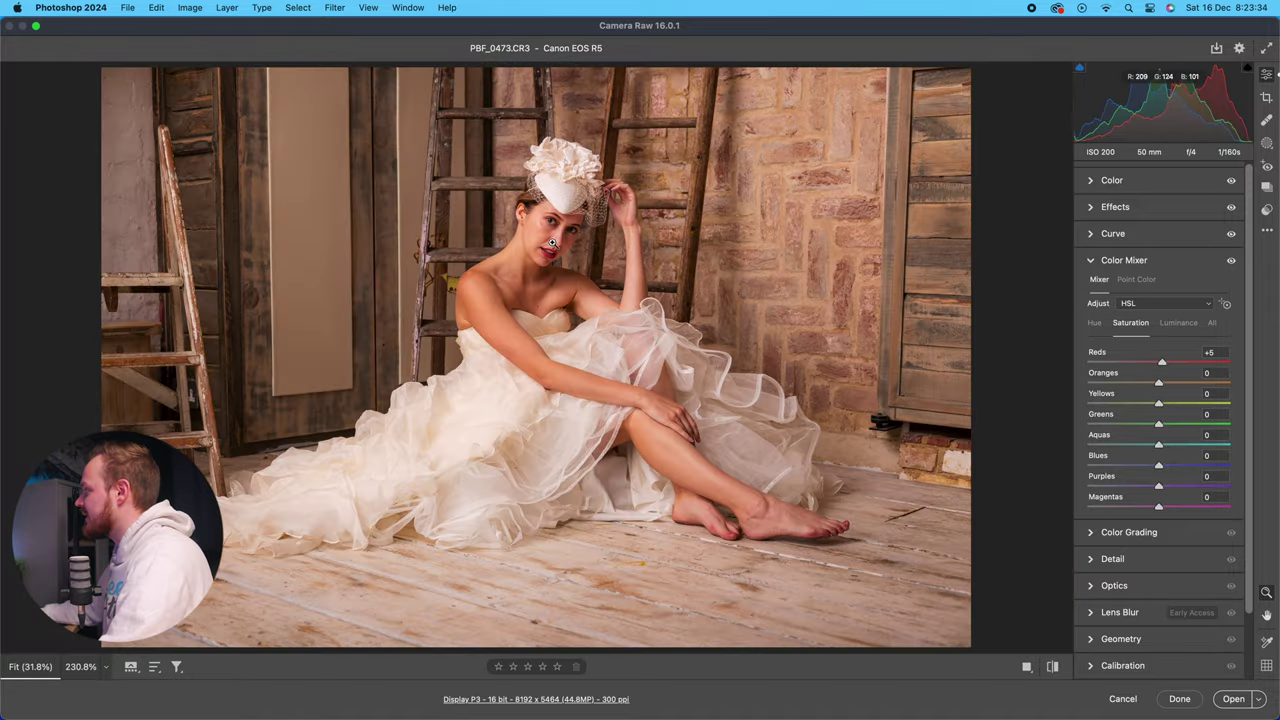
Set the Oranges and Yellows saturation to +5 each.
{"action": "left_click", "coordinate": [1207, 373]}
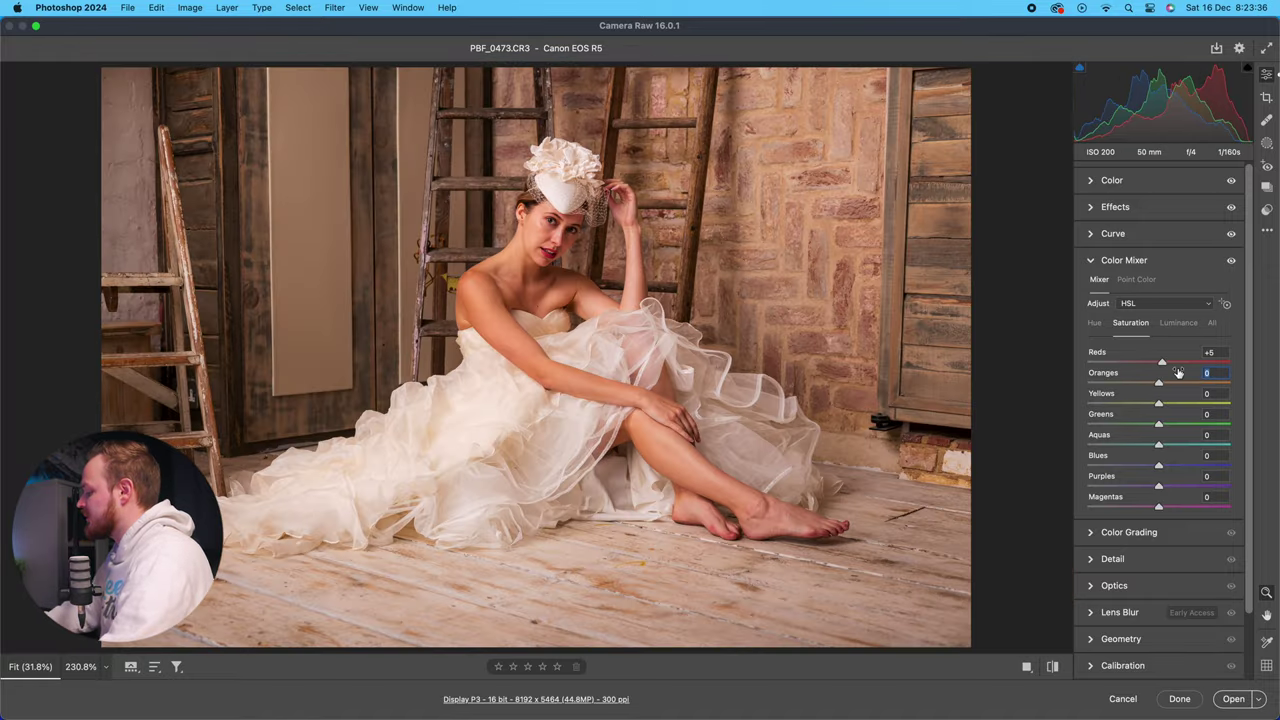
{"action": "left_click", "coordinate": [1212, 394]}
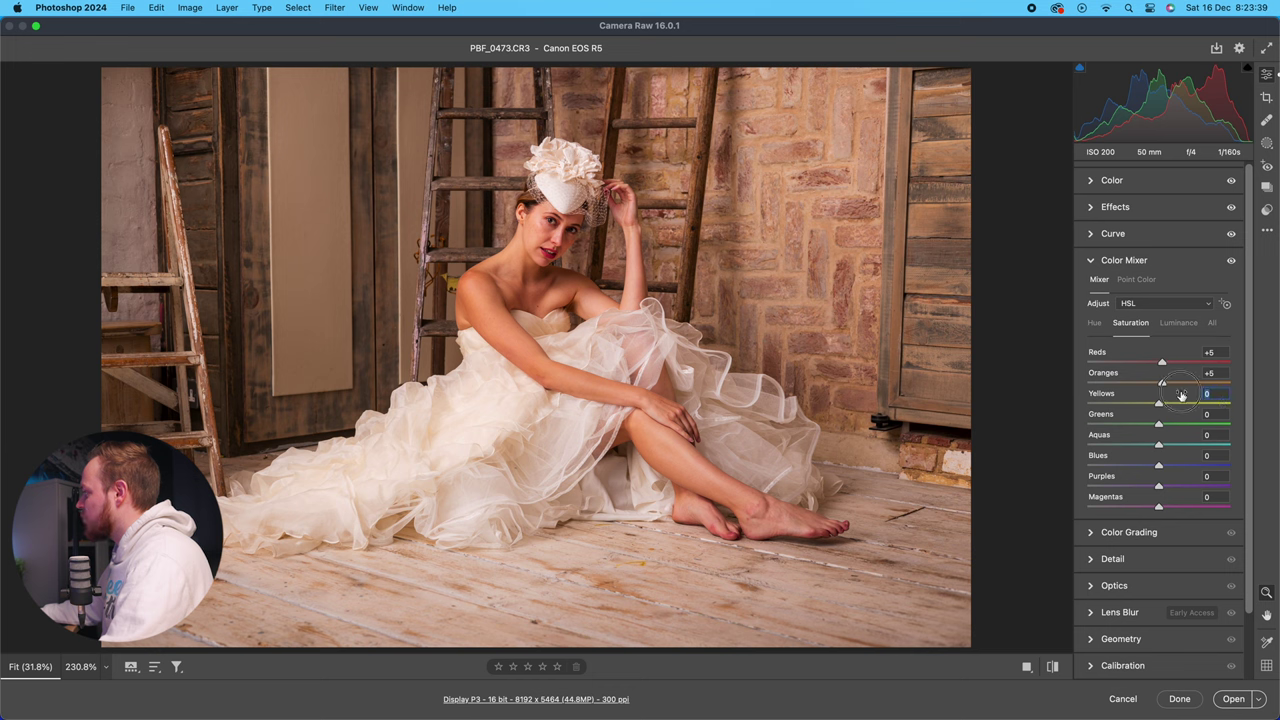
{"action": "key", "text": "Return"}
Set the Aquas and Blues saturation to -20 each, and the Purples and Magentas saturation to -5 each.
{"action": "left_click_drag", "start_coordinate": [1163, 448], "coordinate": [1146, 446]}
{"action": "left_click", "coordinate": [1219, 437]}
{"action": "type", "text": "-2"}
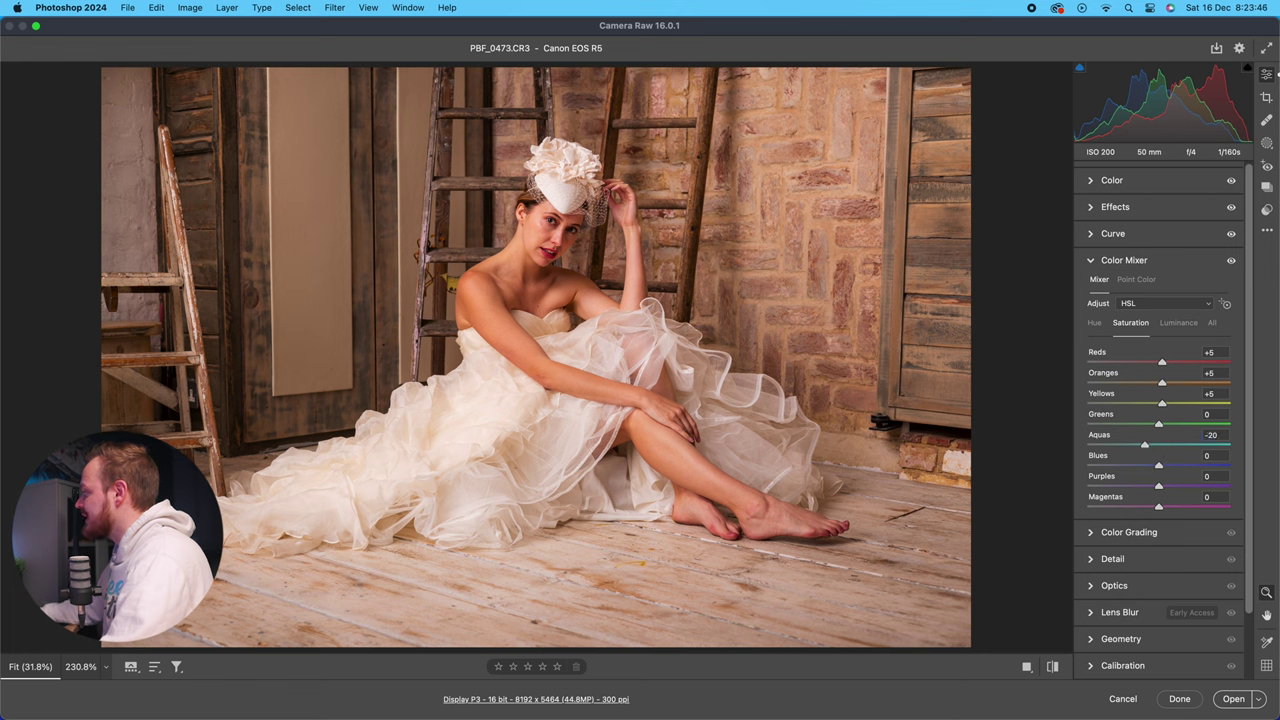
{"action": "mouse_move", "coordinate": [1159, 463]}
{"action": "left_mouse_down"}
{"action": "mouse_move", "coordinate": [1144, 467]}
{"action": "mouse_move", "coordinate": [1156, 487]}
{"action": "left_mouse_up"}
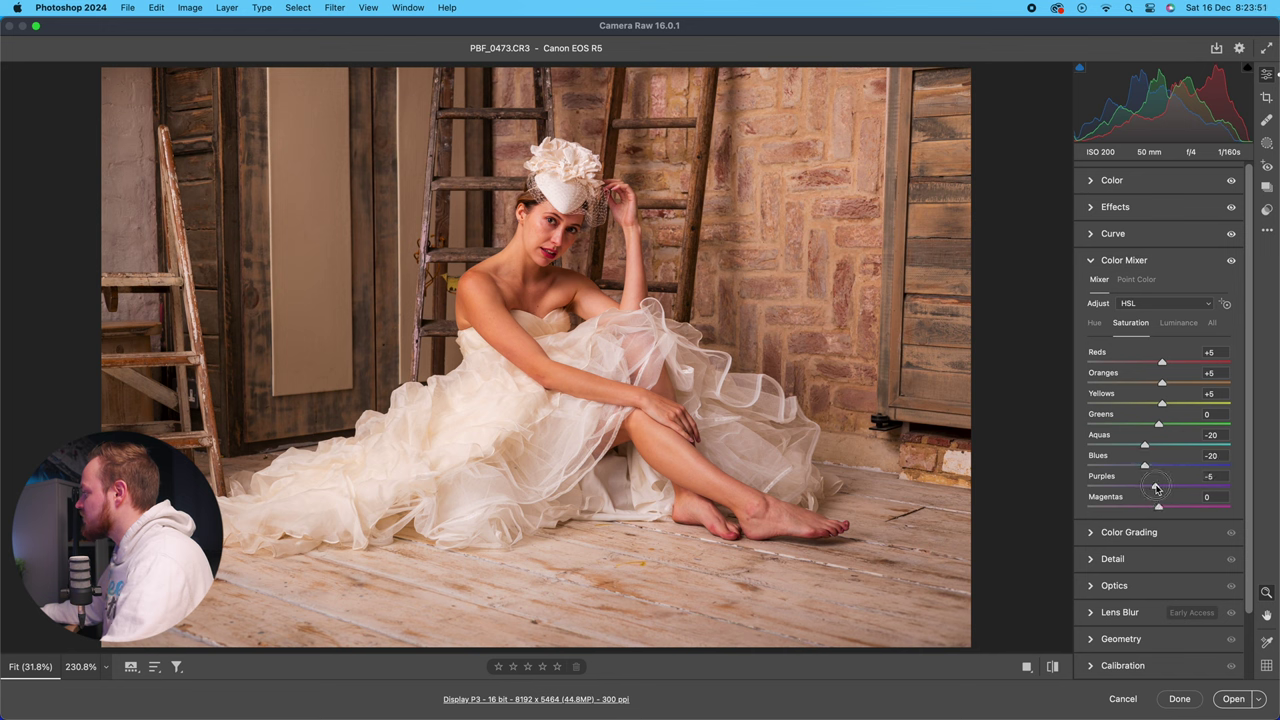
{"action": "left_click", "coordinate": [1210, 476]}
{"action": "type", "text": "-"}
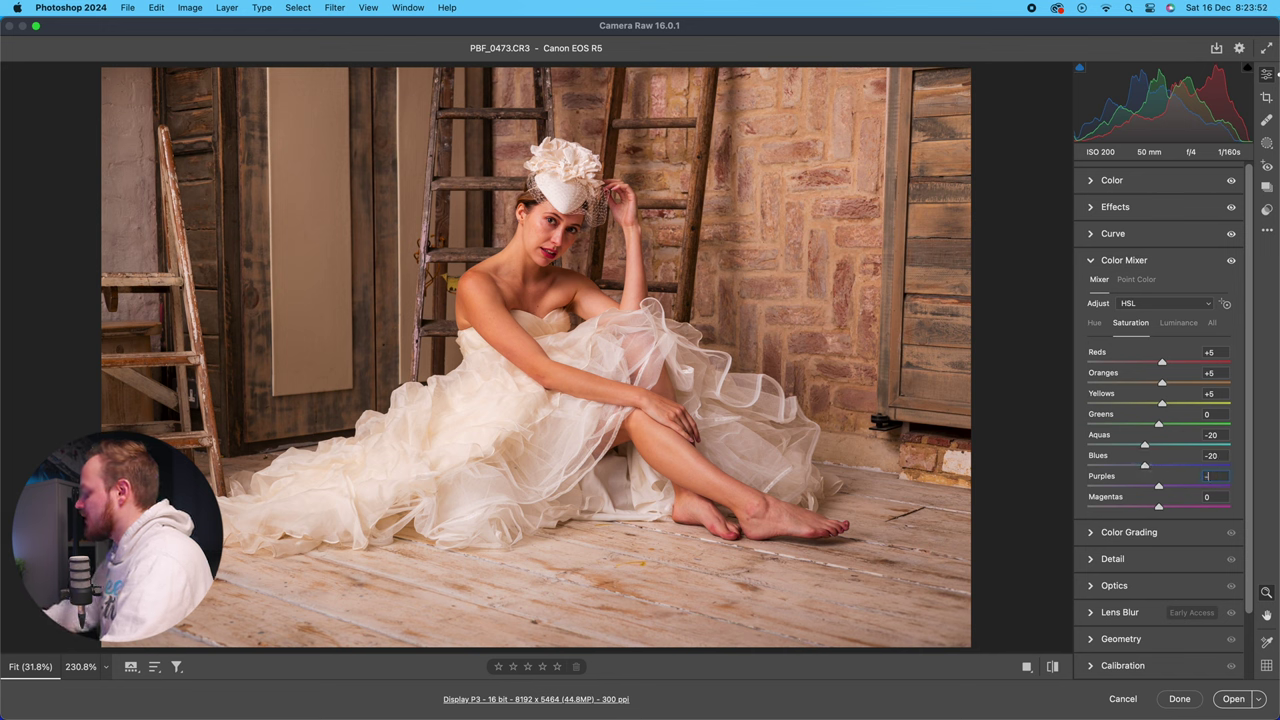
{"action": "left_click", "coordinate": [1209, 498]}
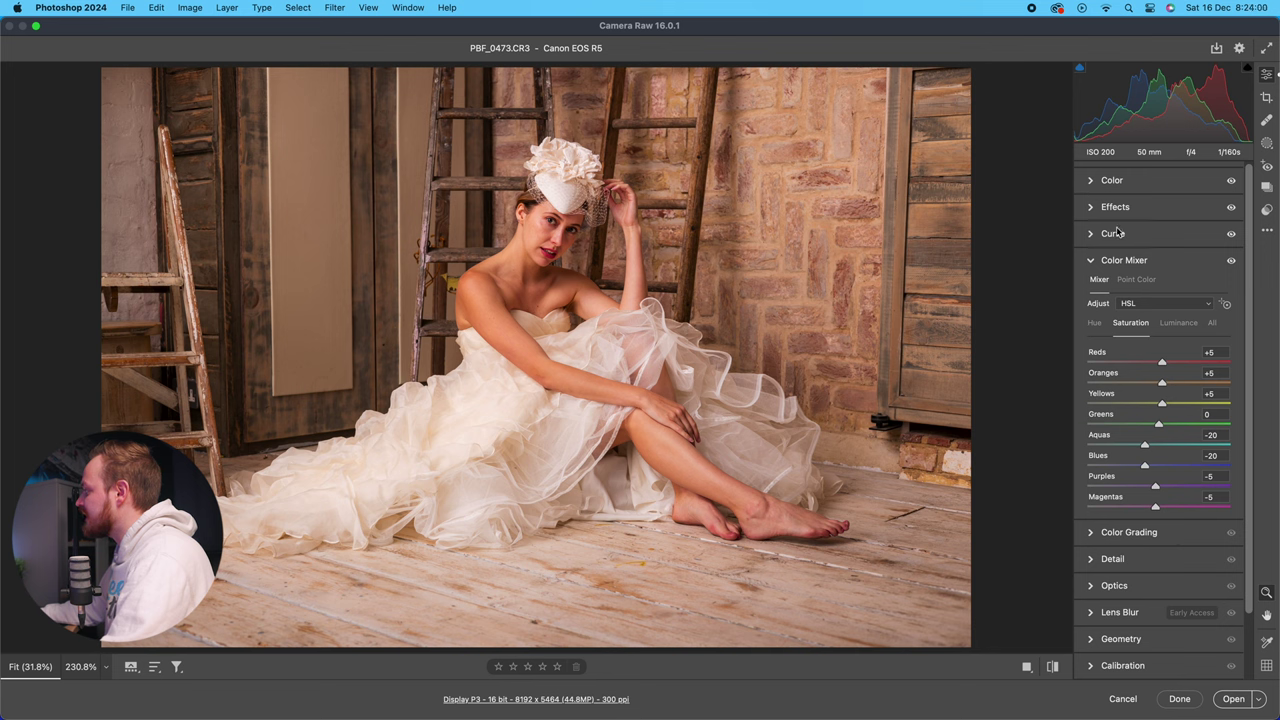
Review the white balance, Vibrance and Saturation settings under Color, and return to the Color Mixer.
{"action": "left_click", "coordinate": [1110, 181]}
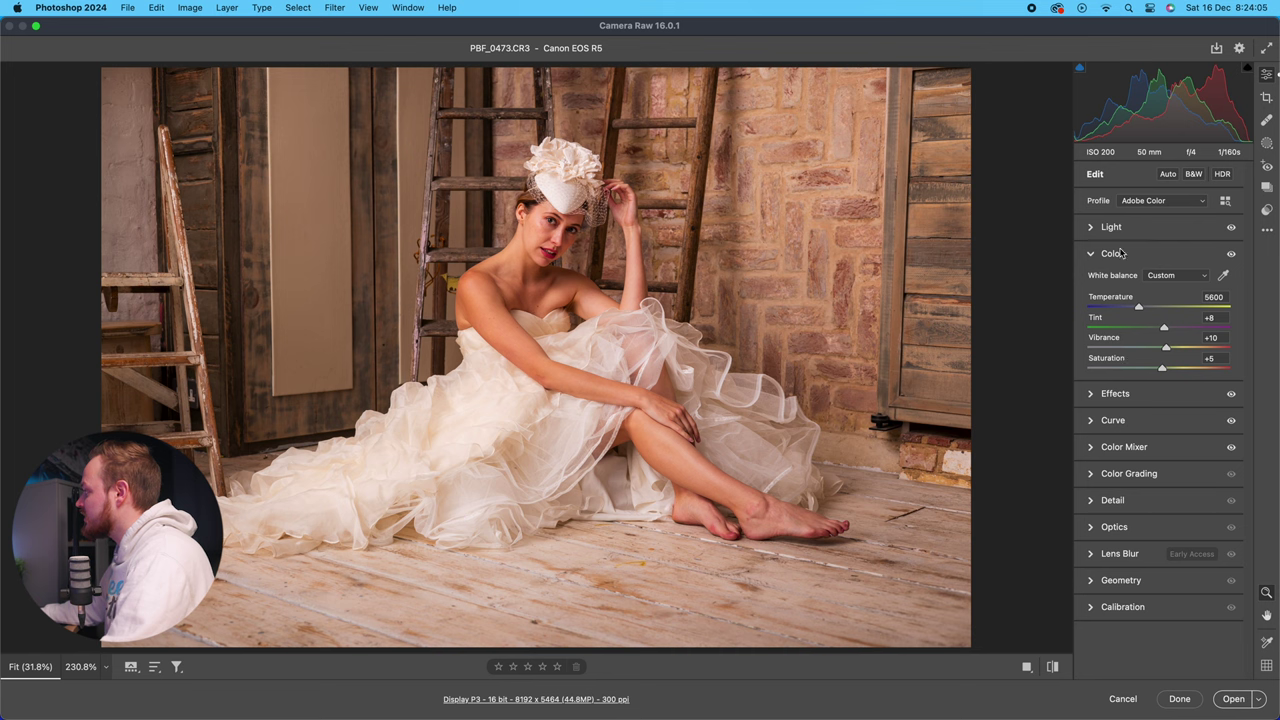
{"action": "left_click", "coordinate": [1120, 254]}
{"action": "left_click", "coordinate": [1122, 333]}
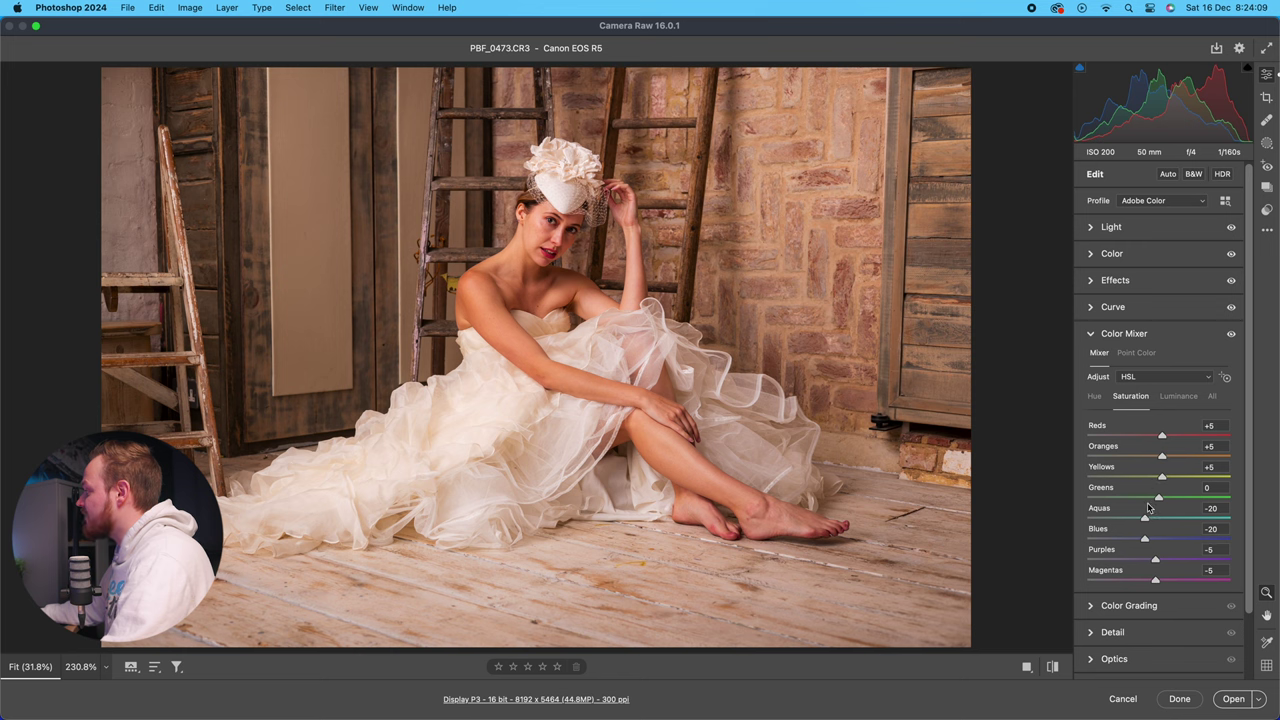
Lower the Reds luminance to -24 while judging the lips up close, and check the result on the whole portrait.
{"action": "left_click", "coordinate": [1168, 398]}
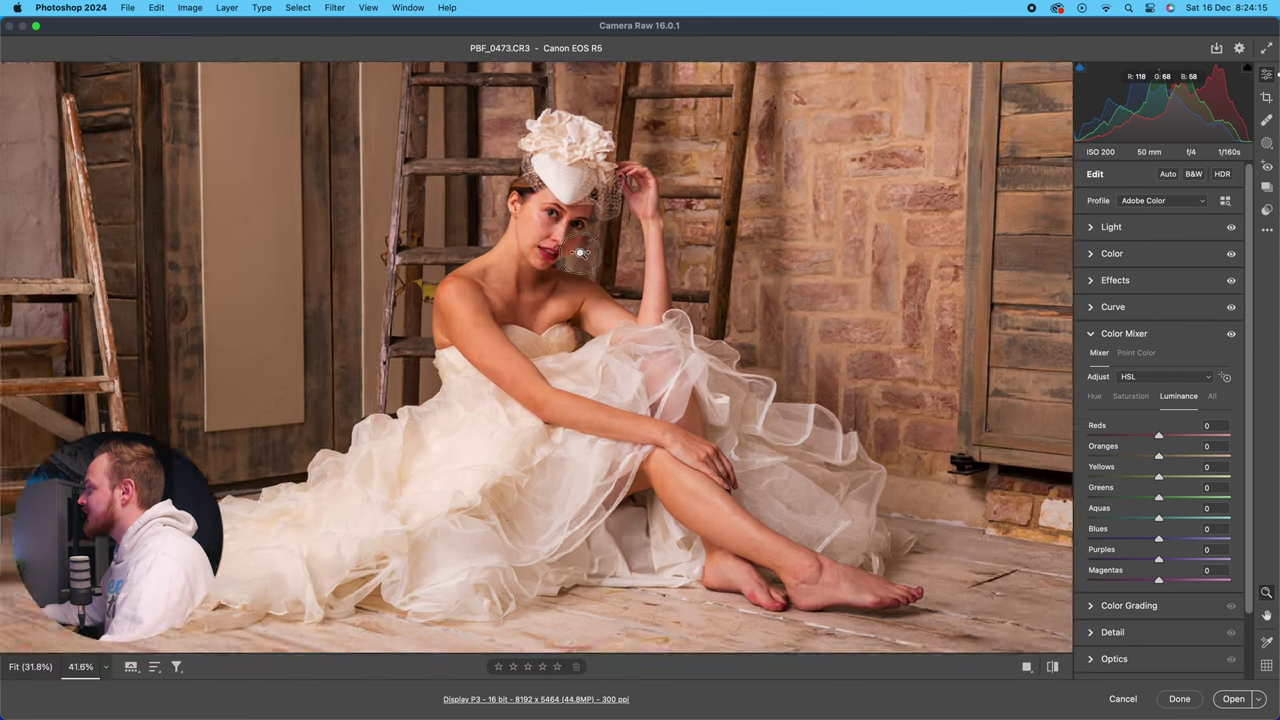
{"action": "left_click", "coordinate": [549, 252]}
{"action": "key", "text": "z"}
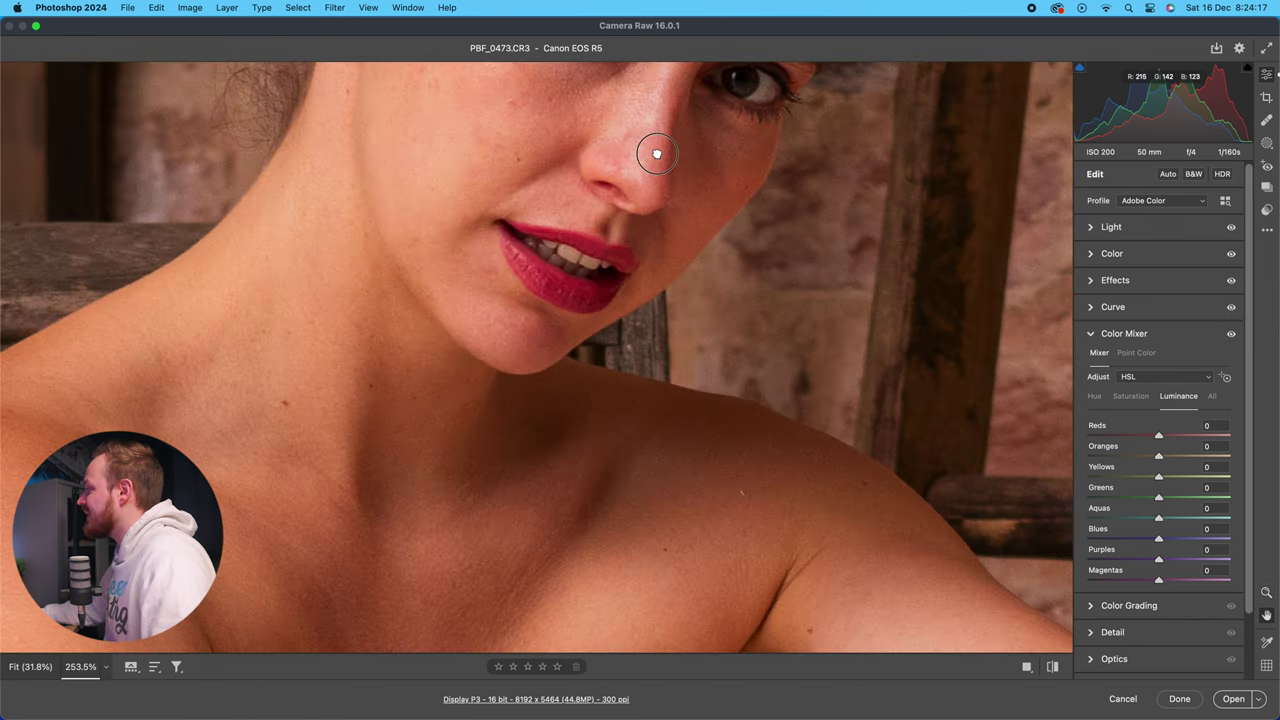
{"action": "left_click", "coordinate": [654, 154]}
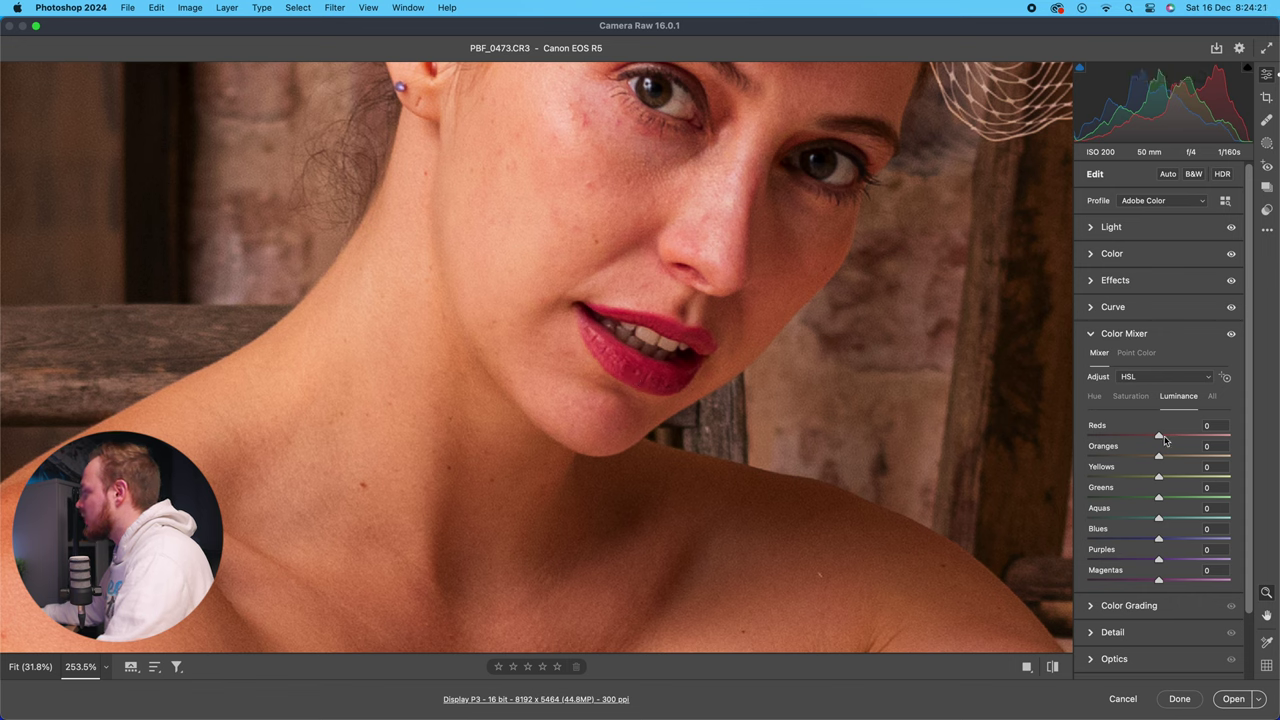
{"action": "left_click_drag", "start_coordinate": [1159, 437], "coordinate": [1102, 437]}
{"action": "left_click_drag", "start_coordinate": [1104, 437], "coordinate": [1143, 438]}
{"action": "scroll", "coordinate": [606, 343], "scroll_direction": "down", "scroll_amount": 5}
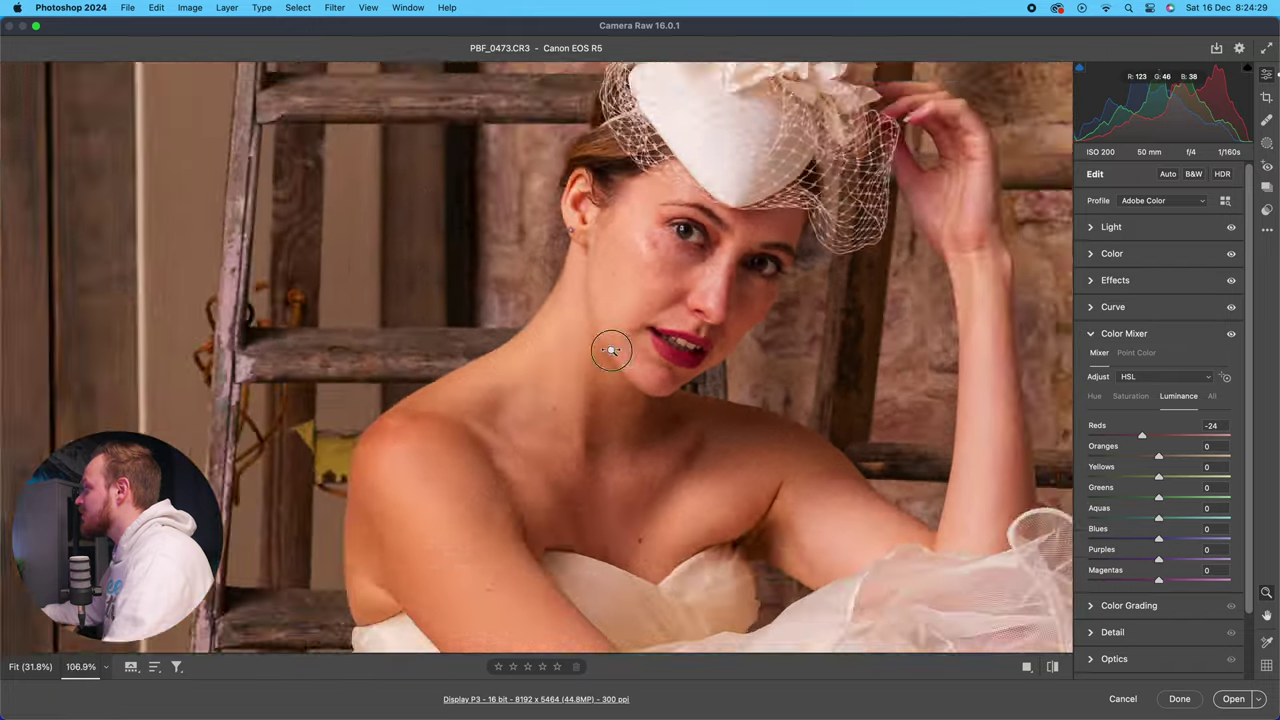
{"action": "scroll", "coordinate": [877, 430], "scroll_direction": "down", "scroll_amount": 5}
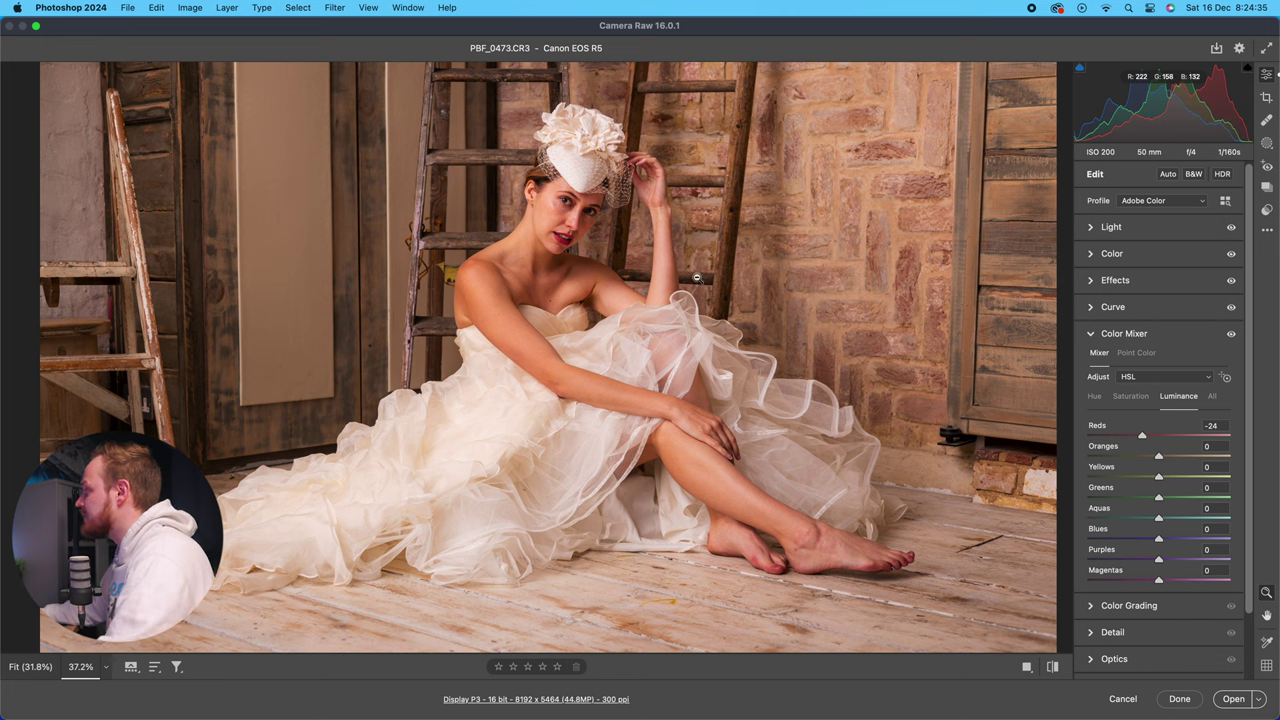
Try the Reds luminance at +44, set it back to 0, and judge the result on the whole portrait.
{"action": "left_click_drag", "start_coordinate": [1143, 436], "coordinate": [1190, 435]}
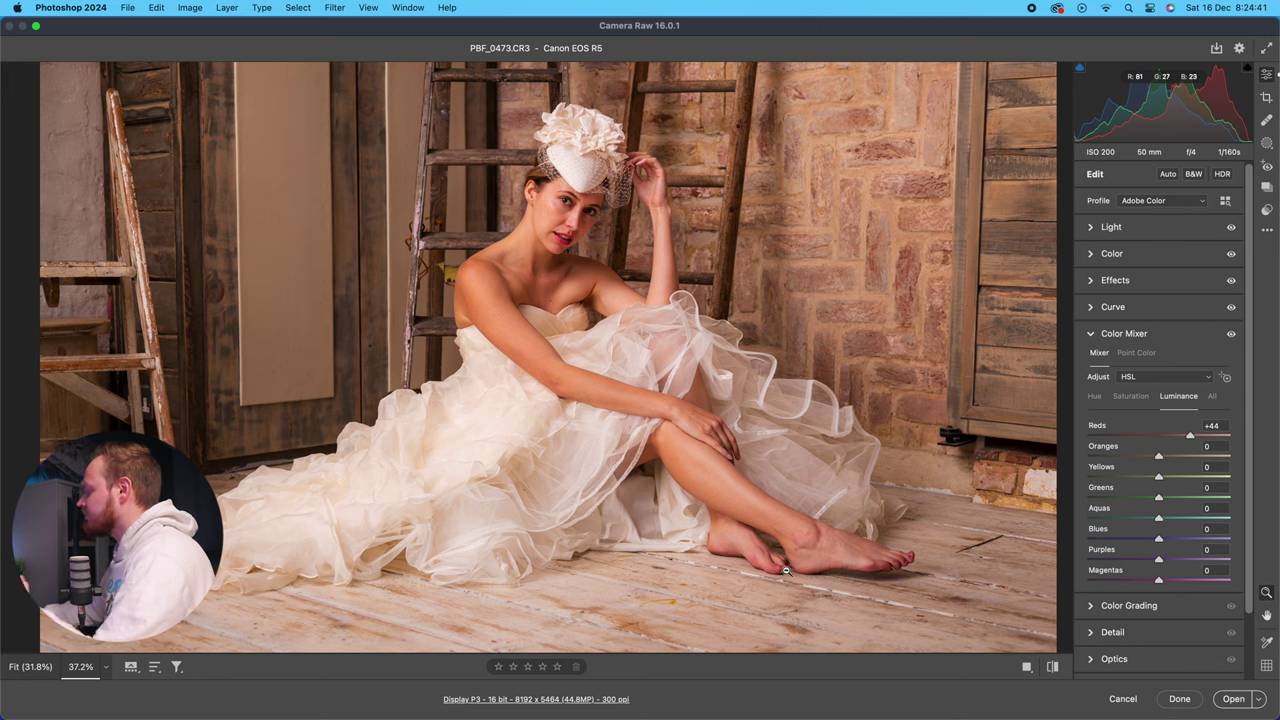
{"action": "left_click_drag", "start_coordinate": [1188, 435], "coordinate": [1156, 437]}
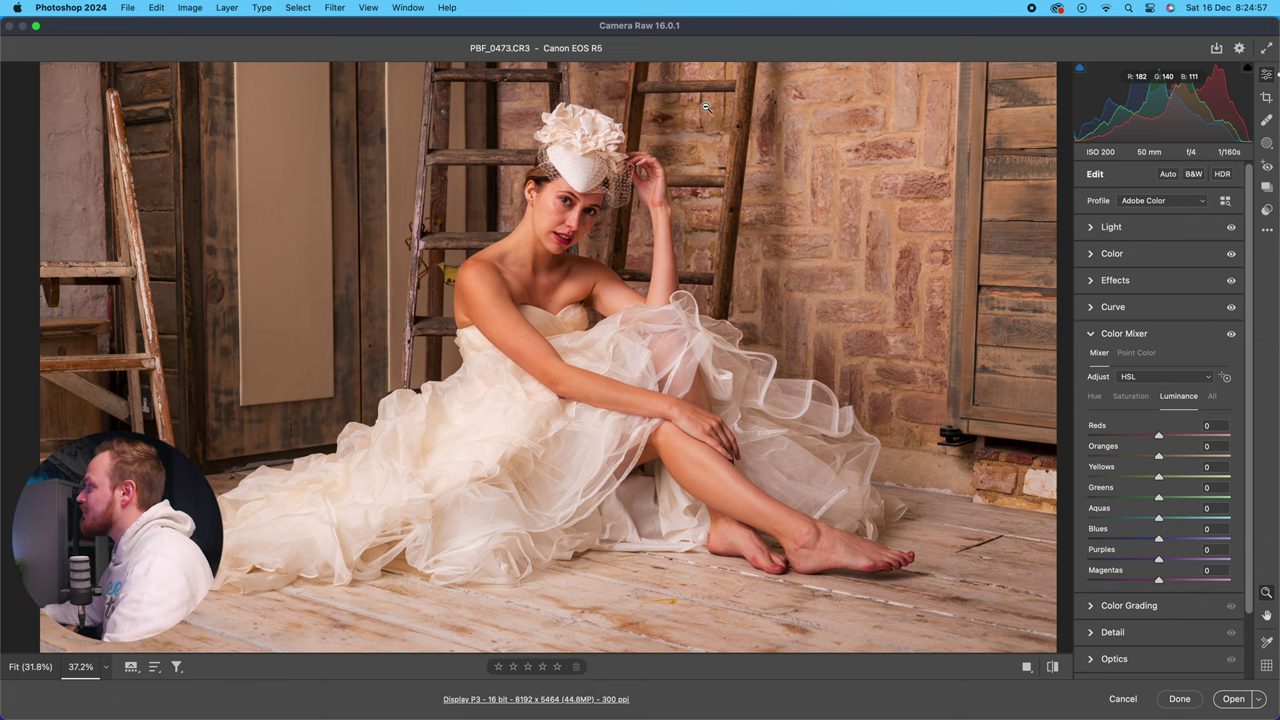
{"action": "scroll", "coordinate": [447, 259], "scroll_direction": "down", "scroll_amount": 2}
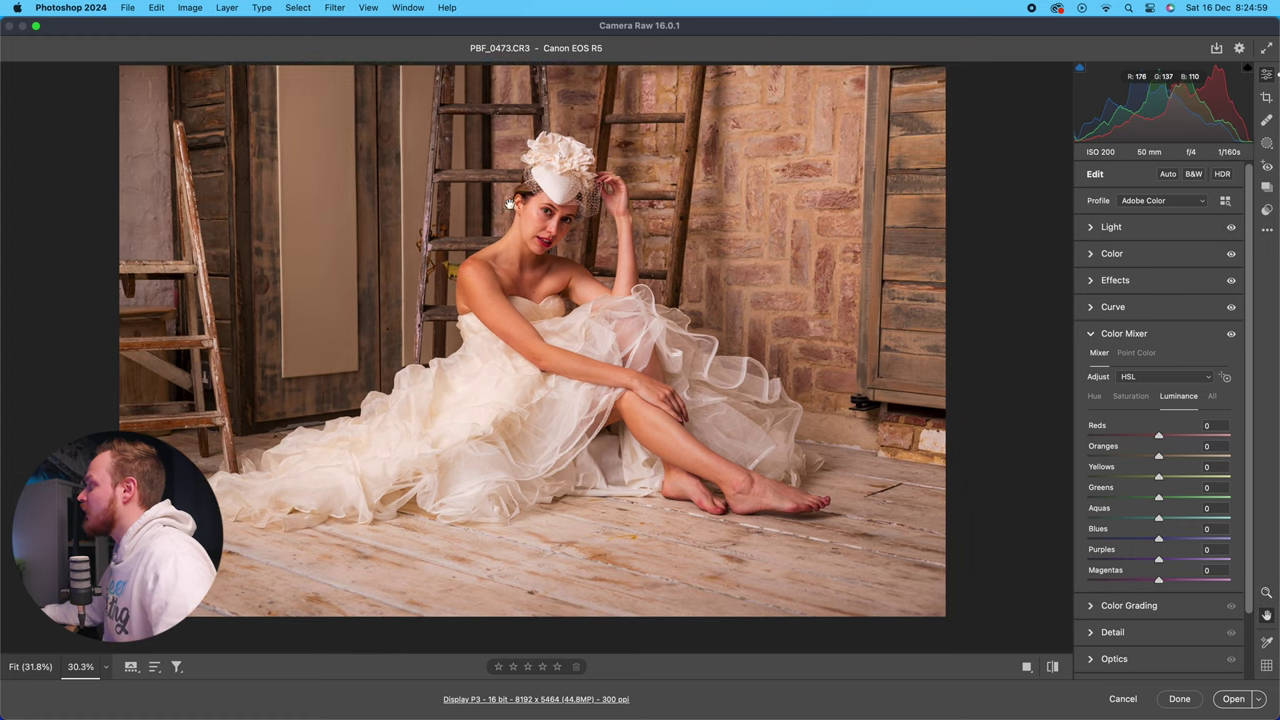
{"action": "scroll", "coordinate": [55, 345], "scroll_direction": "down", "scroll_amount": 1}
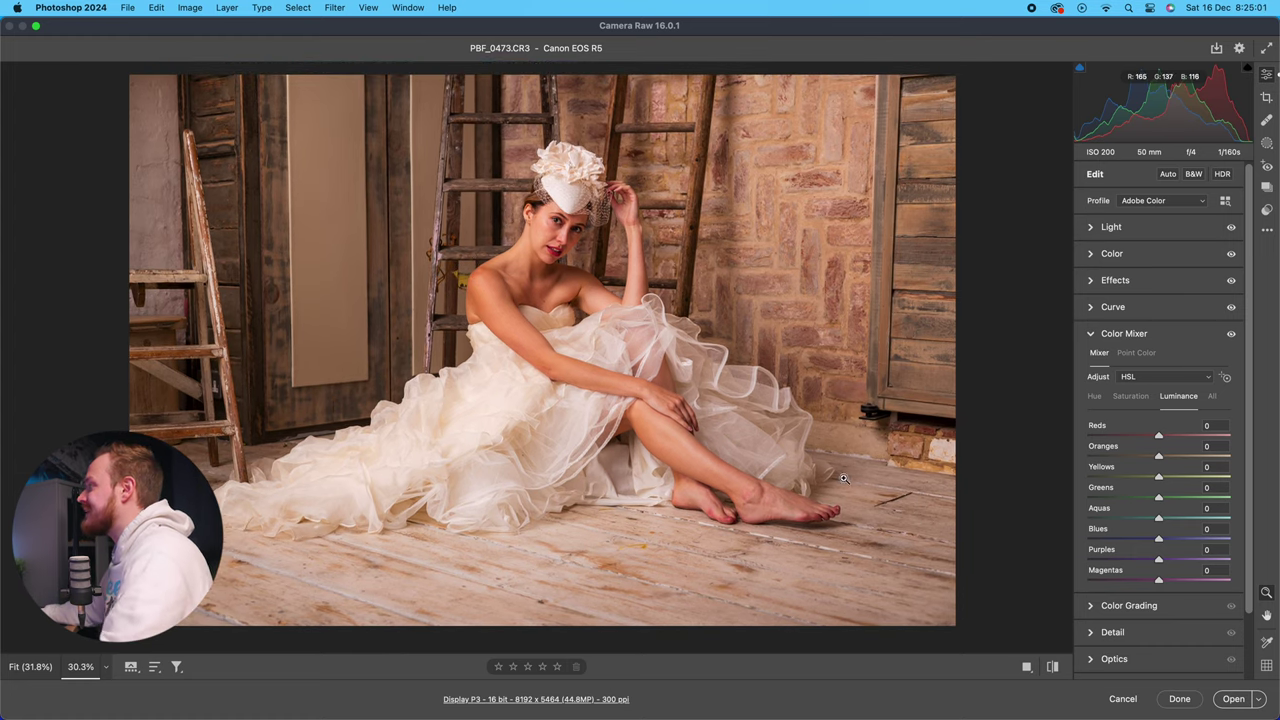
{"action": "left_click_drag", "start_coordinate": [1159, 437], "coordinate": [1154, 437]}
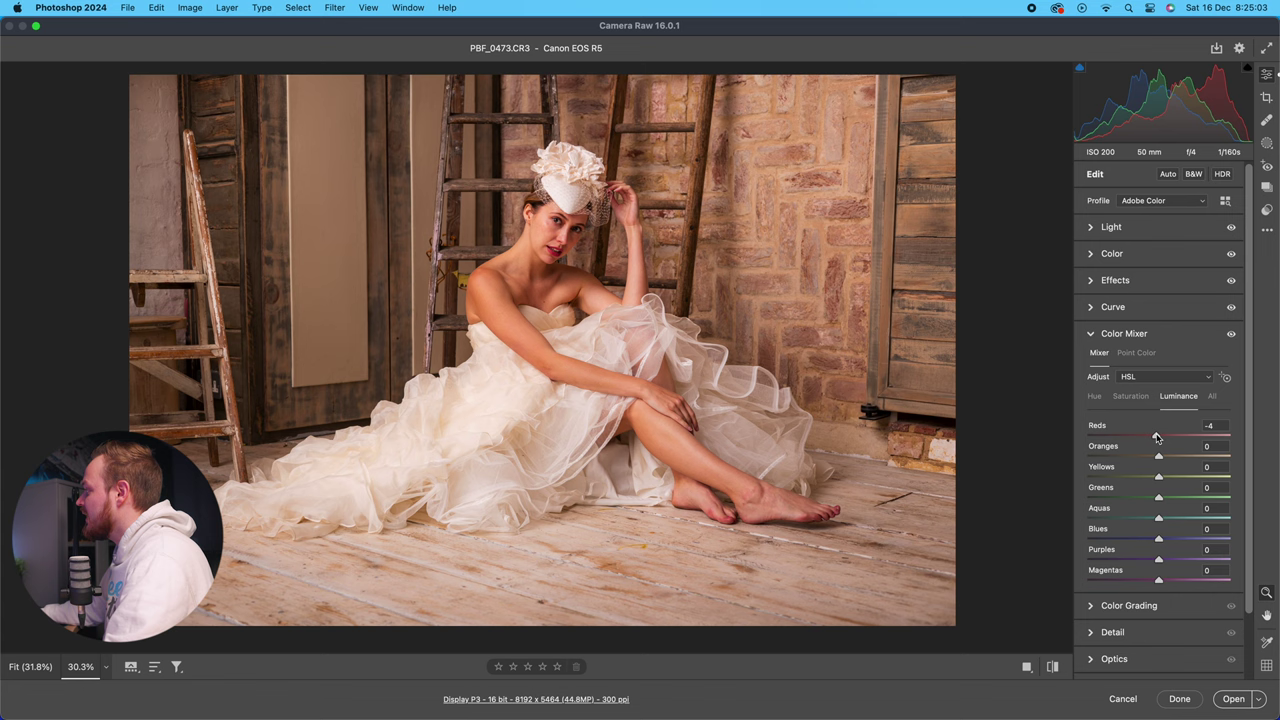
Review the Color Mixer's hue, saturation and luminance settings for all colors, both together and separately.
{"action": "left_click", "coordinate": [1213, 398]}
{"action": "scroll", "coordinate": [1148, 433], "scroll_direction": "down", "scroll_amount": 5}
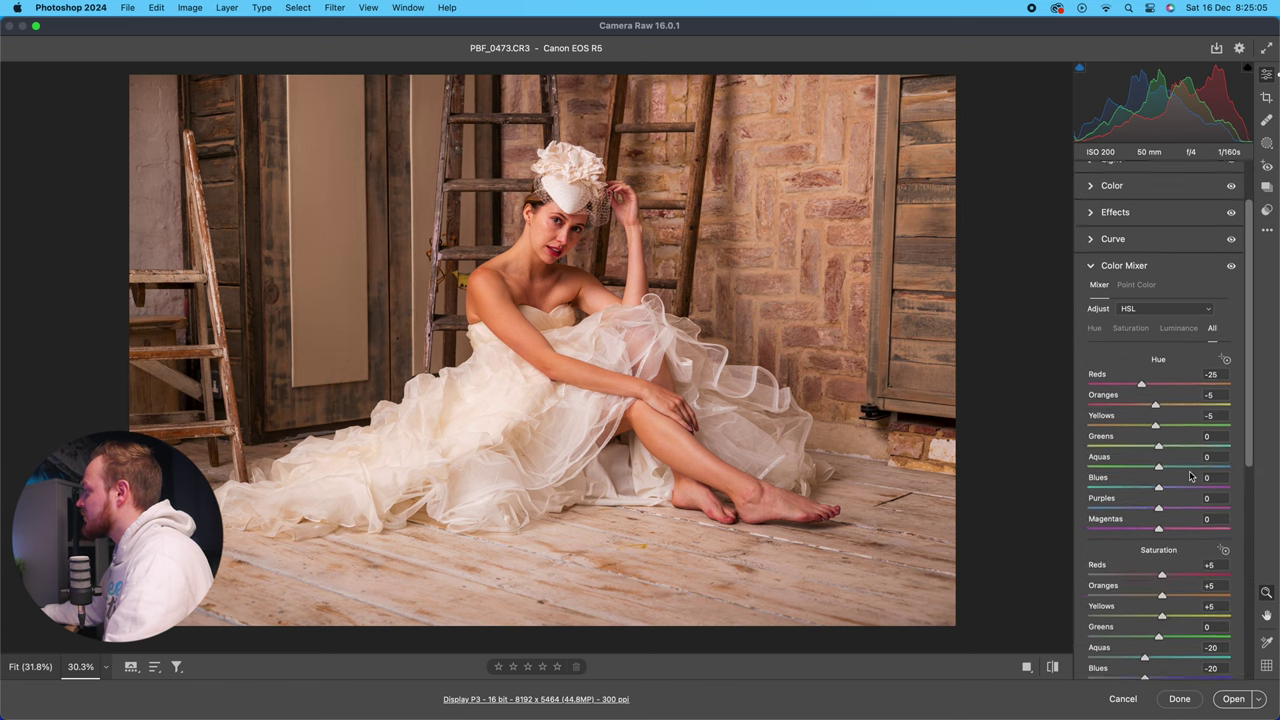
{"action": "scroll", "coordinate": [1150, 500], "scroll_direction": "down", "scroll_amount": 3}
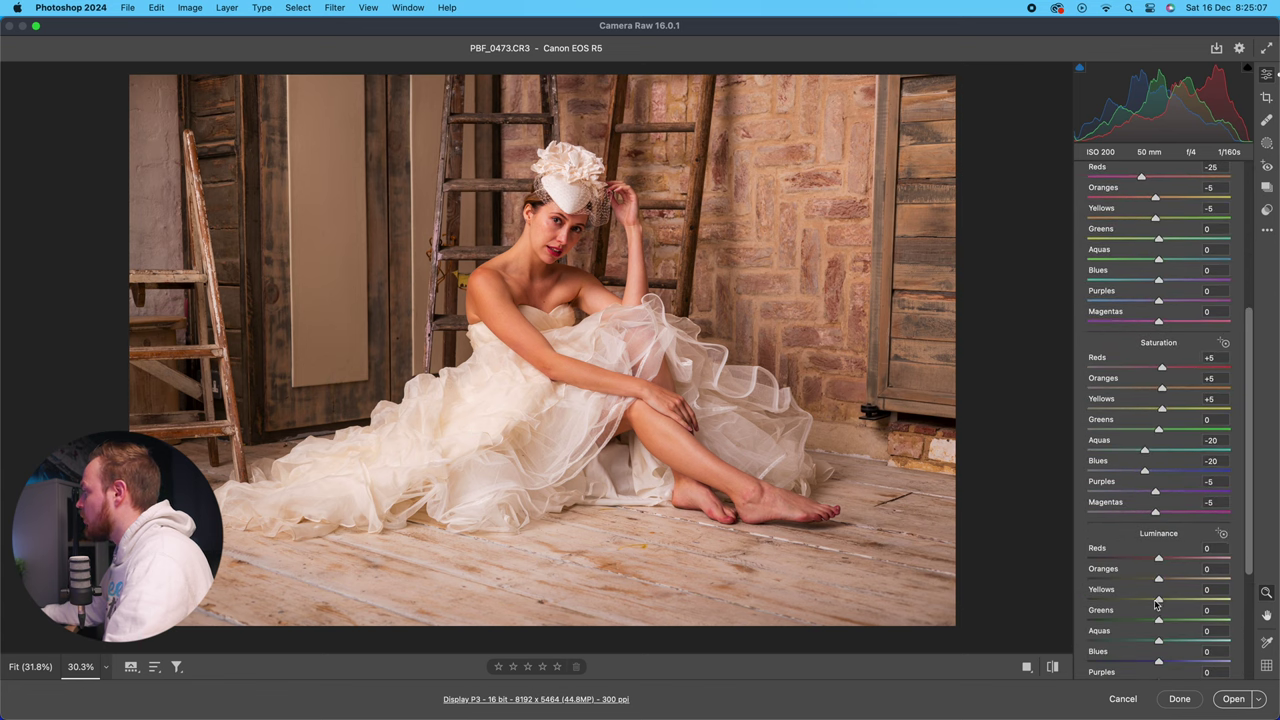
{"action": "scroll", "coordinate": [1157, 604], "scroll_direction": "up", "scroll_amount": 10}
{"action": "left_click", "coordinate": [1177, 306]}
{"action": "left_click", "coordinate": [1094, 324]}
{"action": "left_click", "coordinate": [1130, 324]}
{"action": "left_click", "coordinate": [1176, 324]}
Compare the Color Mixer's Color and HSL modes, examining the orange and red adjustments by individual color.
{"action": "left_click", "coordinate": [1133, 305]}
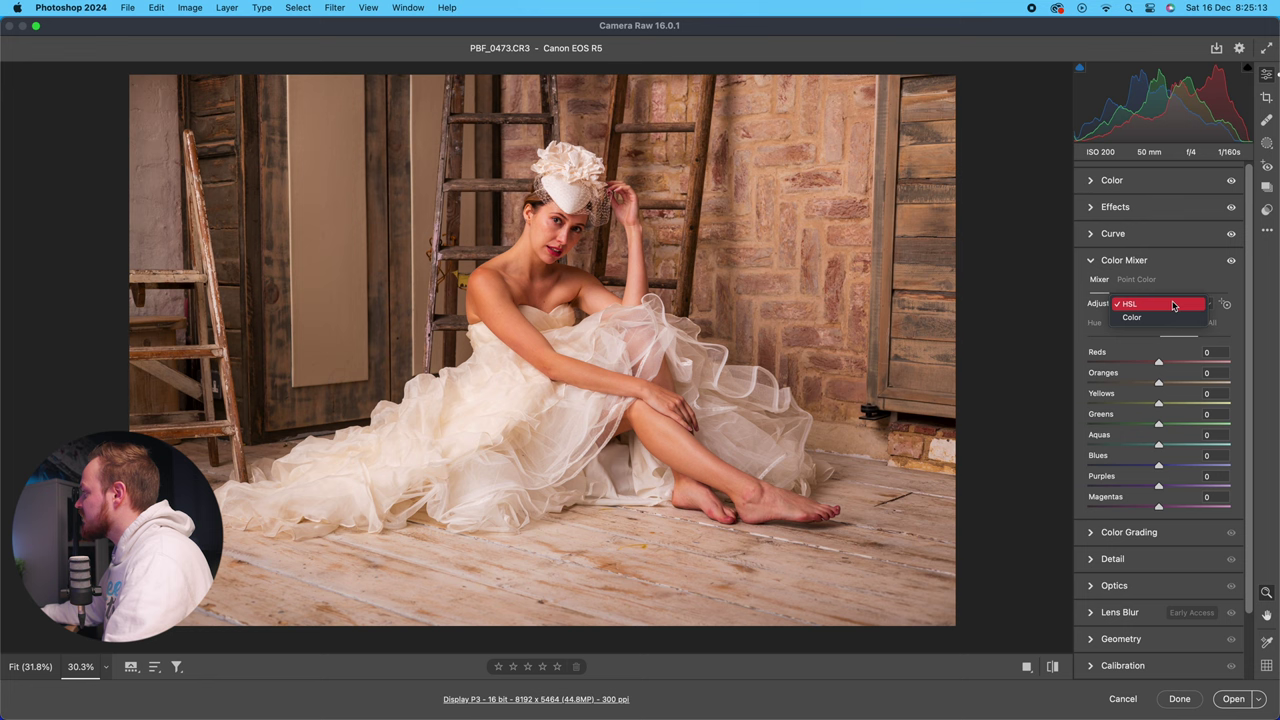
{"action": "left_click", "coordinate": [1174, 319]}
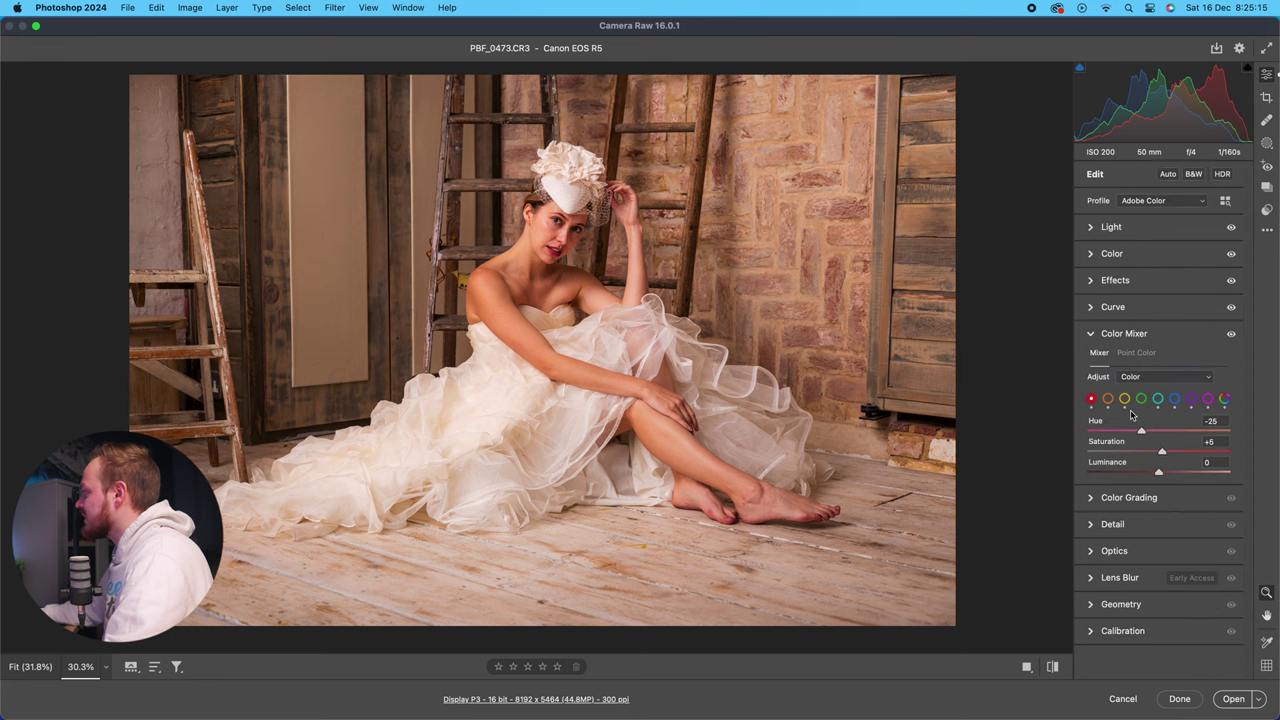
{"action": "left_click", "coordinate": [1109, 400]}
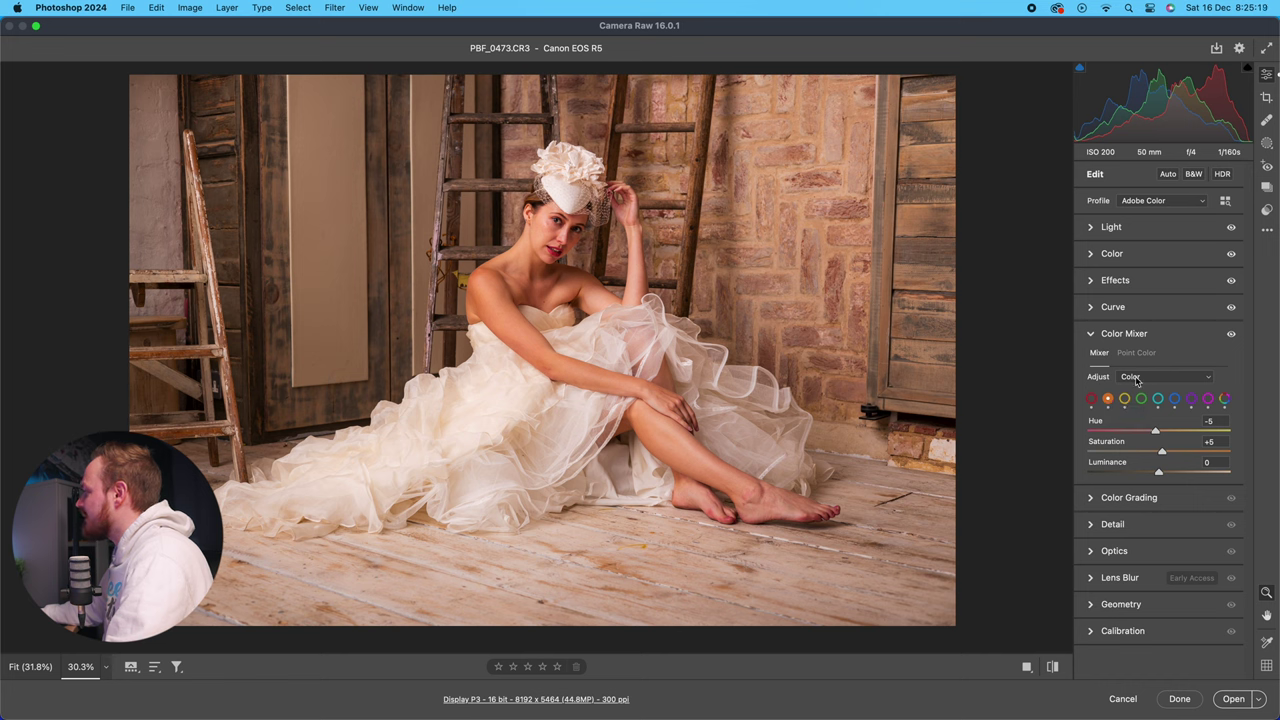
{"action": "left_click", "coordinate": [1130, 379]}
{"action": "left_click", "coordinate": [1131, 366]}
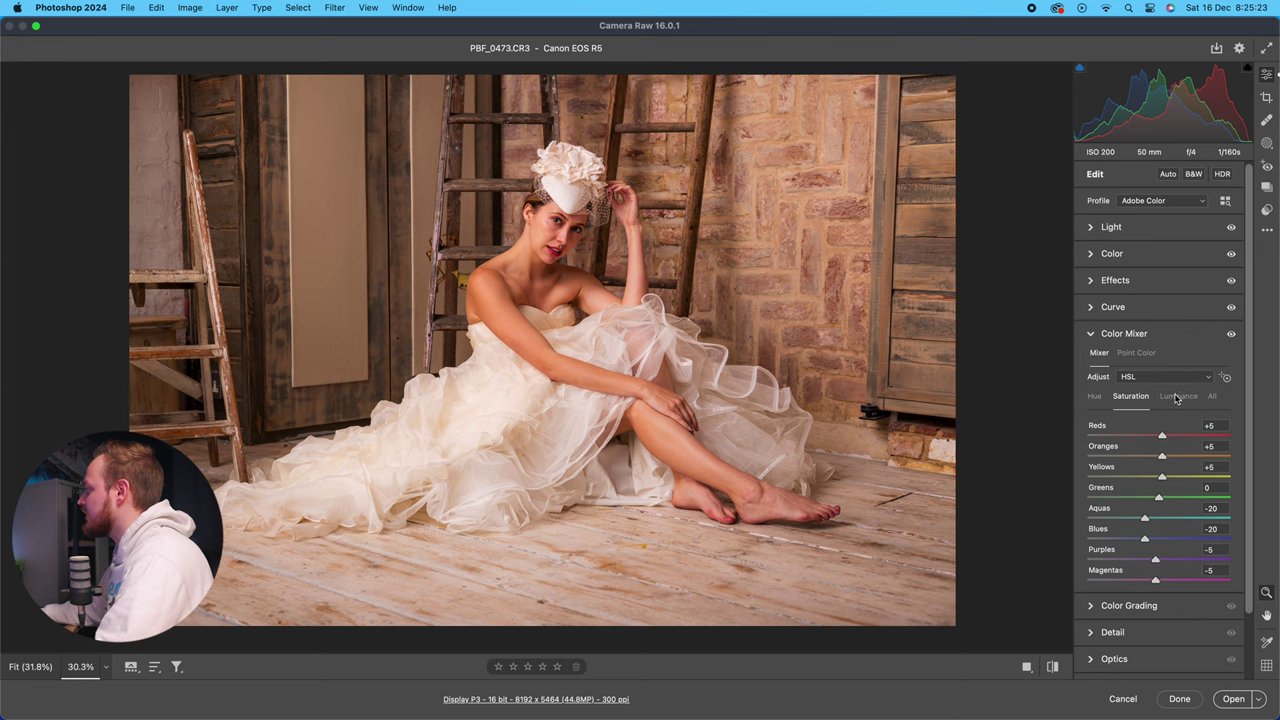
{"action": "left_click", "coordinate": [1141, 379]}
{"action": "left_click", "coordinate": [1130, 388]}
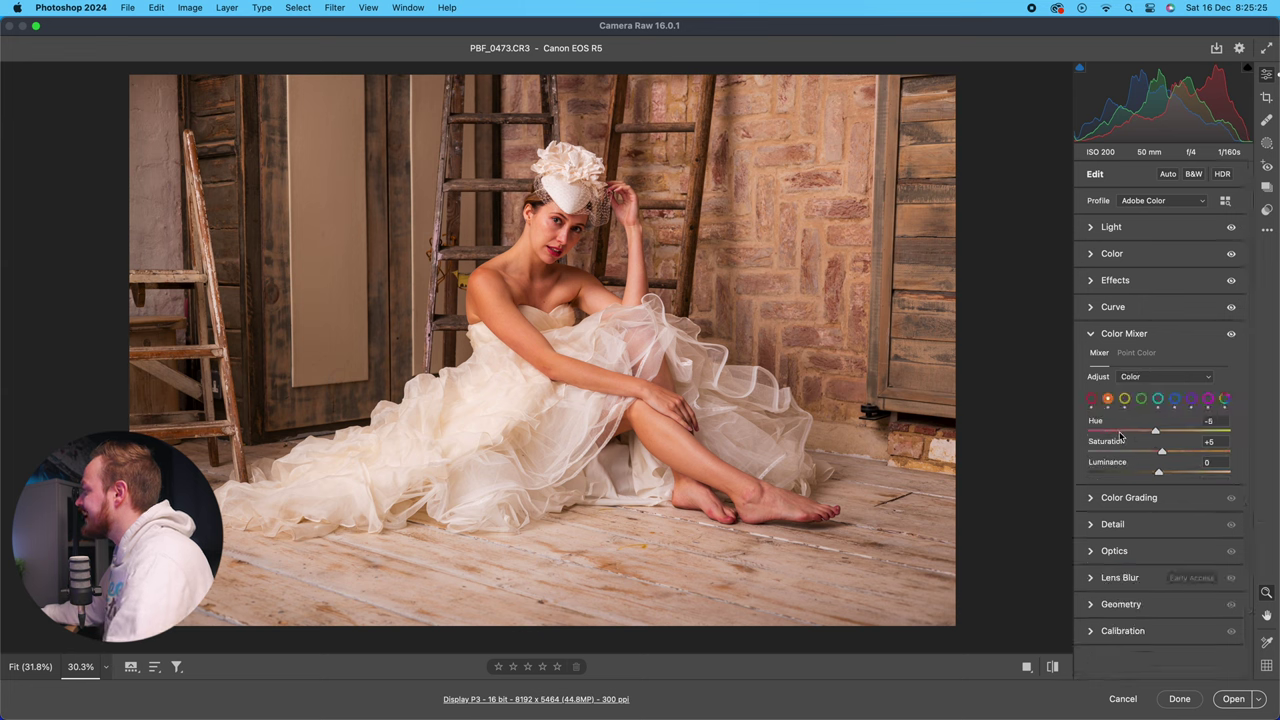
{"action": "left_click", "coordinate": [1093, 400]}
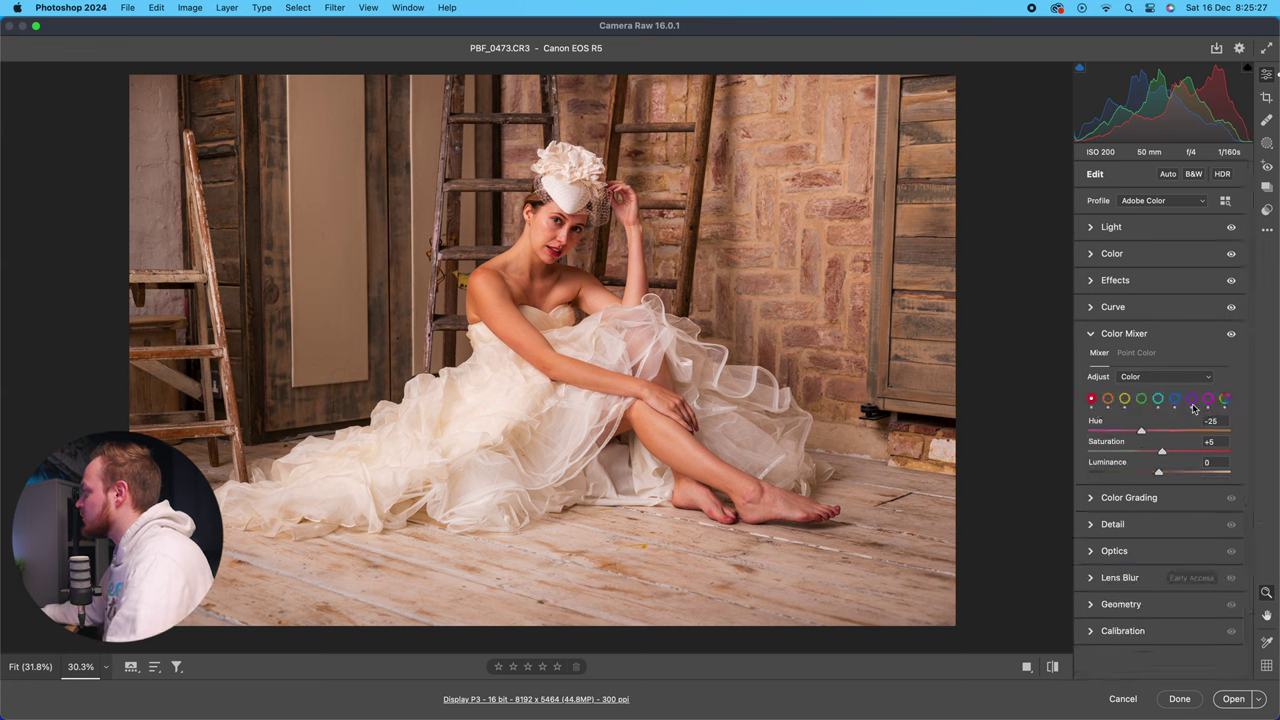
Review every color's hue, saturation and luminance in the Color Mixer's Color mode, and return it to HSL.
{"action": "left_click", "coordinate": [1225, 400]}
{"action": "scroll", "coordinate": [1166, 368], "scroll_direction": "down", "scroll_amount": 5}
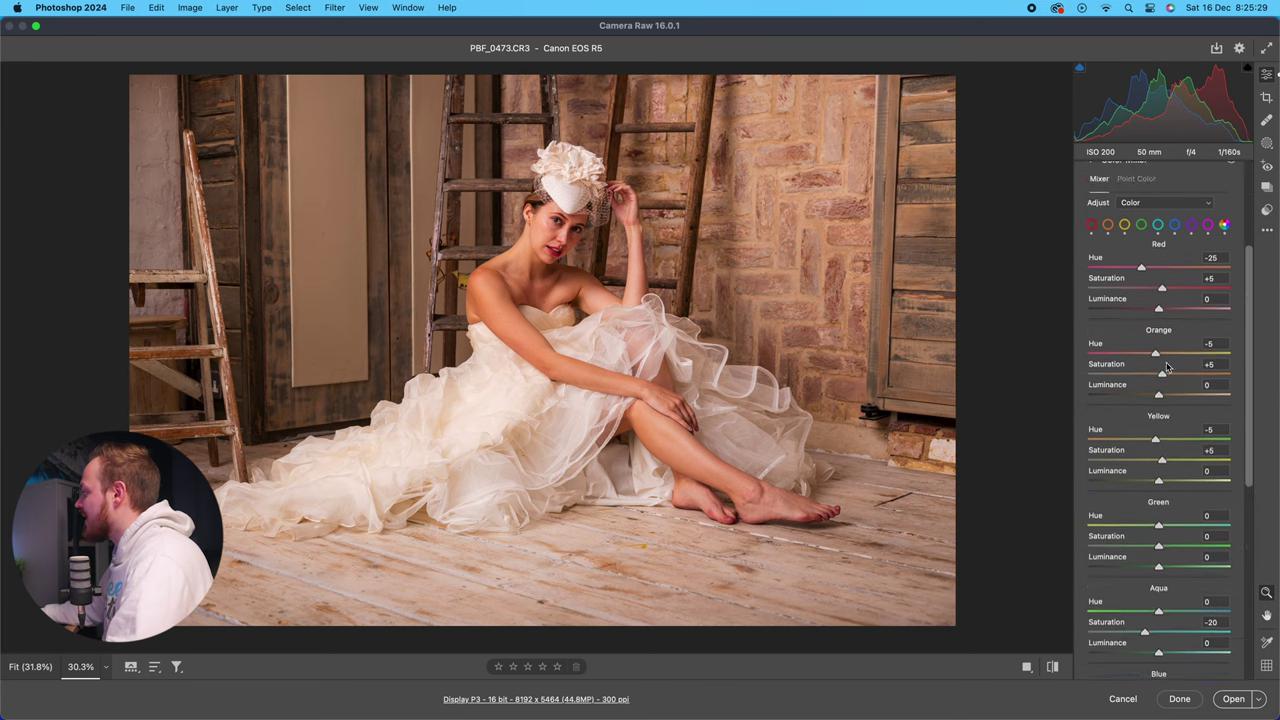
{"action": "scroll", "coordinate": [1166, 368], "scroll_direction": "down", "scroll_amount": 5}
{"action": "scroll", "coordinate": [1166, 400], "scroll_direction": "up", "scroll_amount": 10}
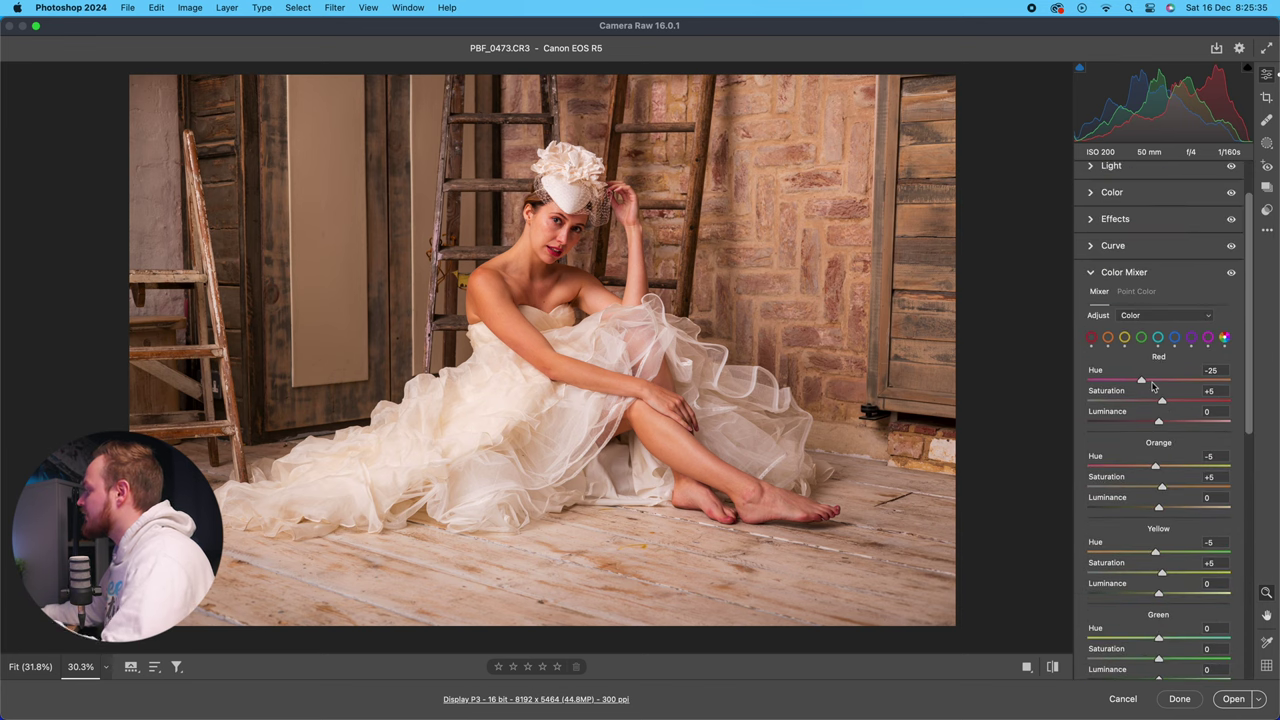
{"action": "scroll", "coordinate": [1166, 456], "scroll_direction": "down", "scroll_amount": 6}
{"action": "scroll", "coordinate": [1175, 530], "scroll_direction": "up", "scroll_amount": 5}
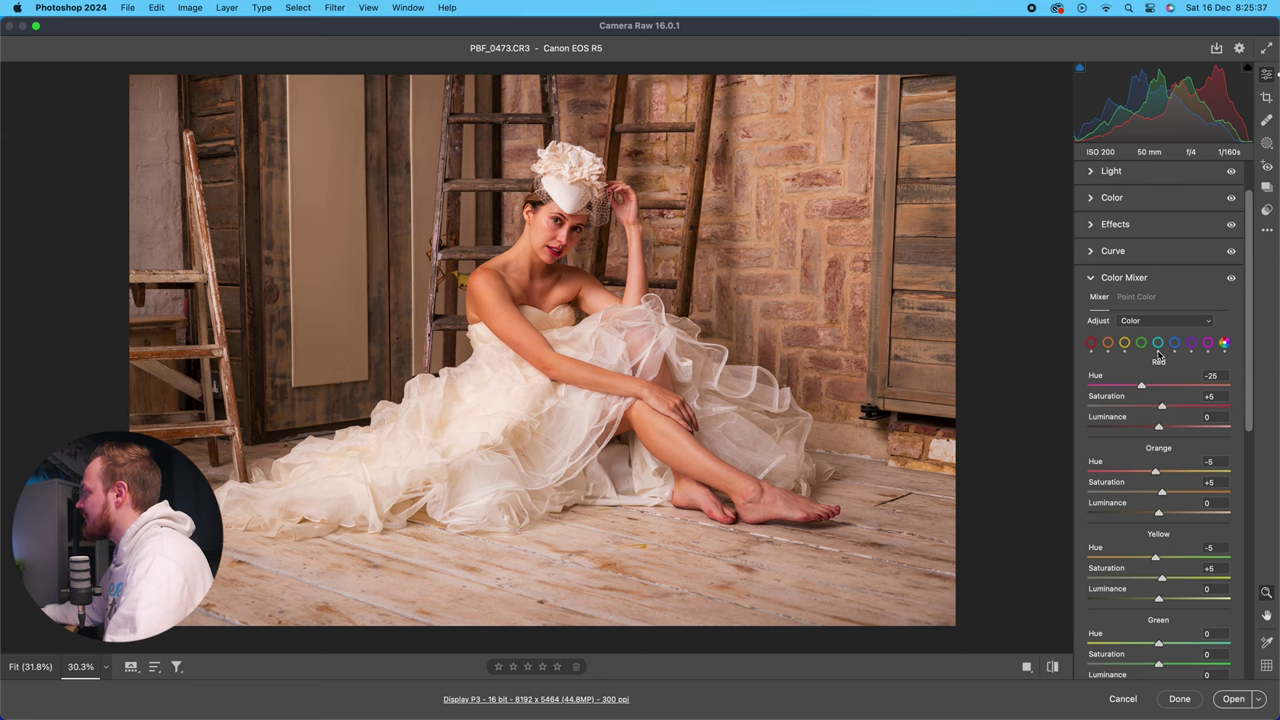
{"action": "left_click", "coordinate": [1140, 322]}
{"action": "left_click", "coordinate": [1136, 307]}
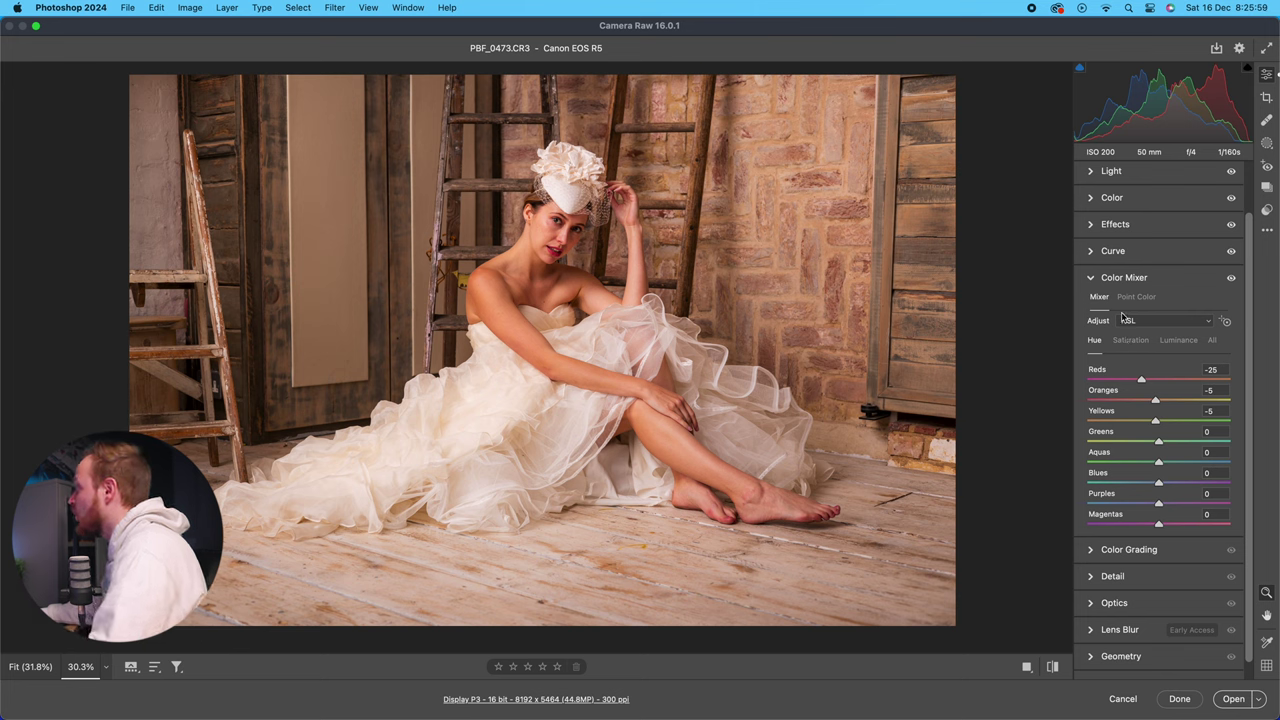
Sample the bride's lip color with the Point Color dropper on a close-up of her face.
{"action": "left_click", "coordinate": [1130, 297]}
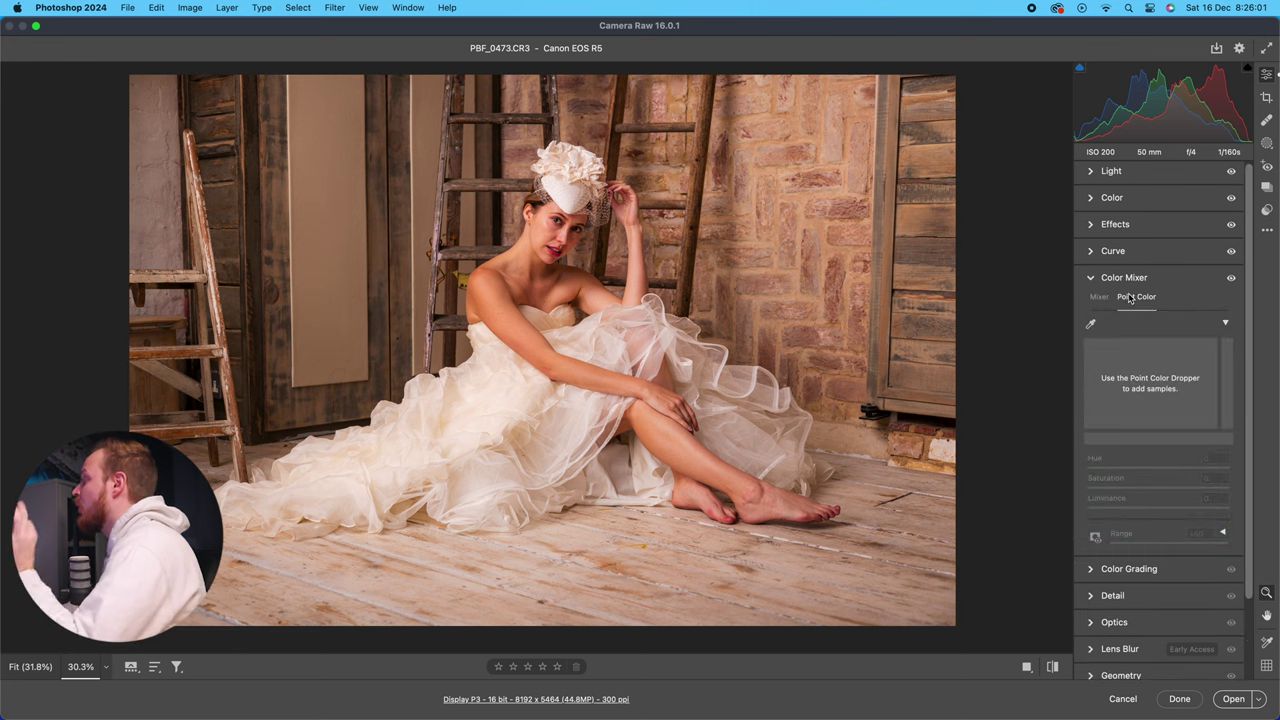
{"action": "left_click", "coordinate": [1099, 297]}
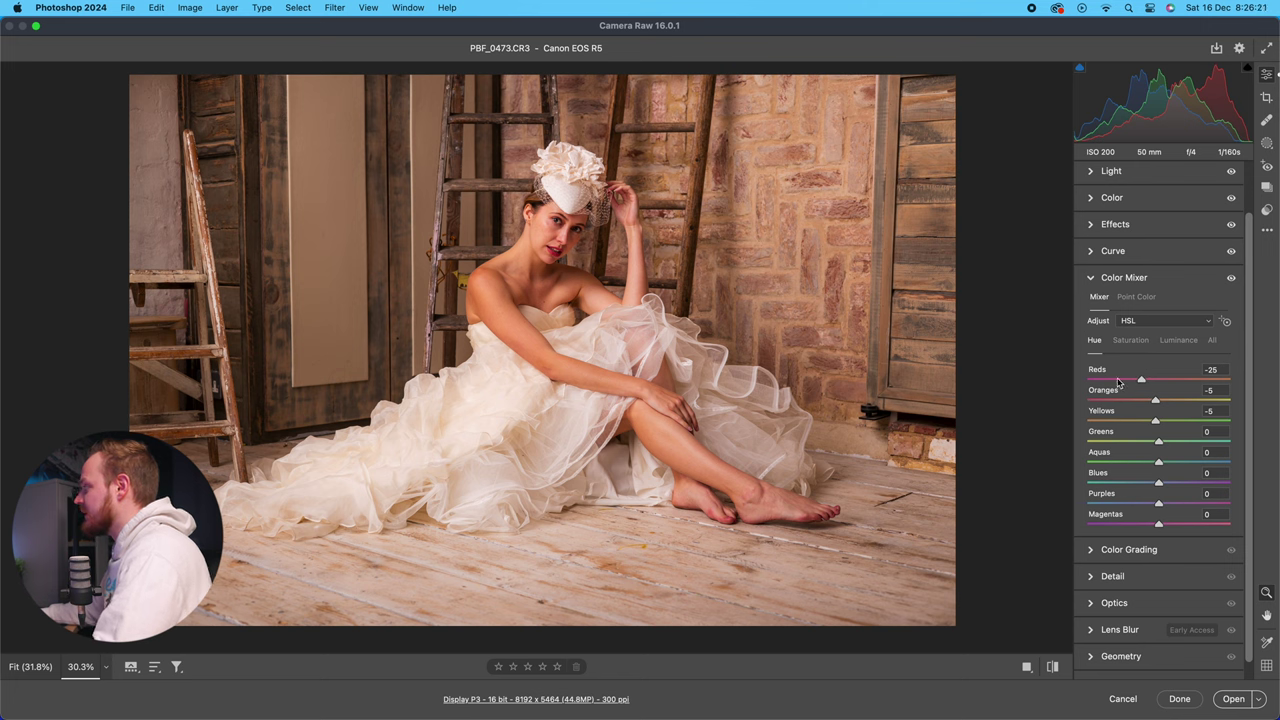
{"action": "left_click", "coordinate": [1136, 297]}
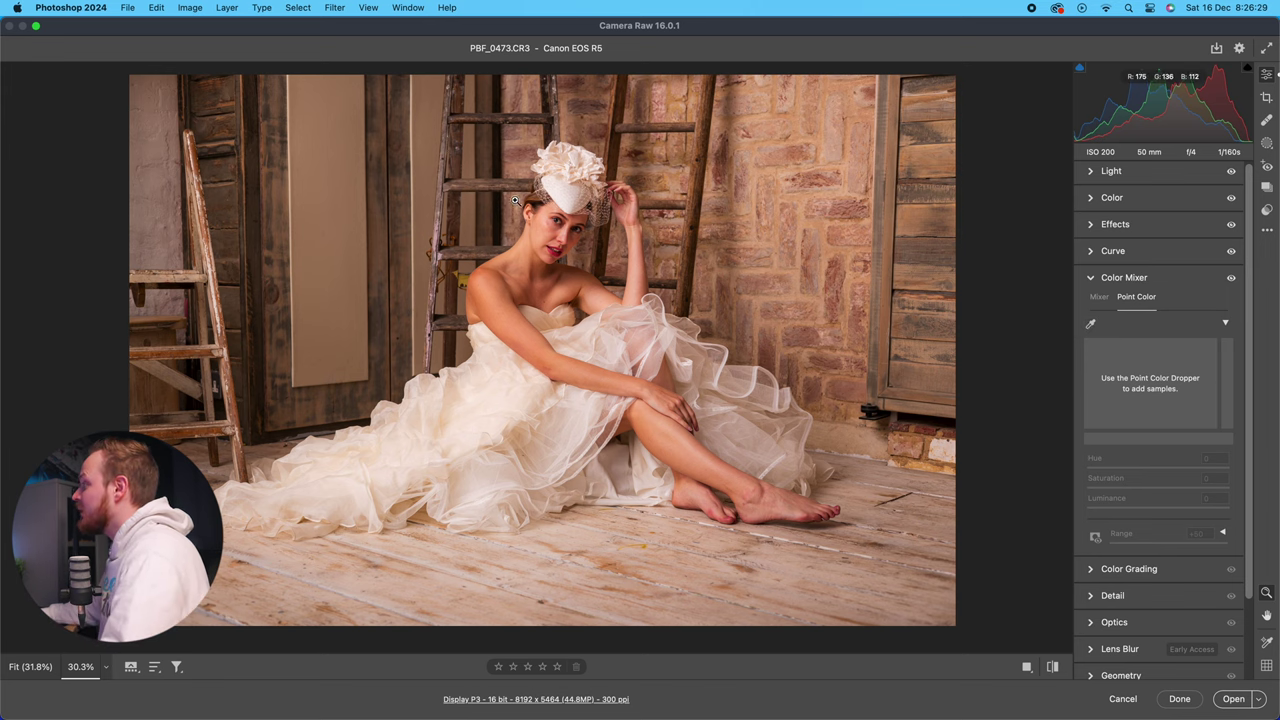
{"action": "left_click_drag", "start_coordinate": [550, 250], "coordinate": [700, 252]}
{"action": "left_click_drag", "start_coordinate": [683, 183], "coordinate": [719, 259]}
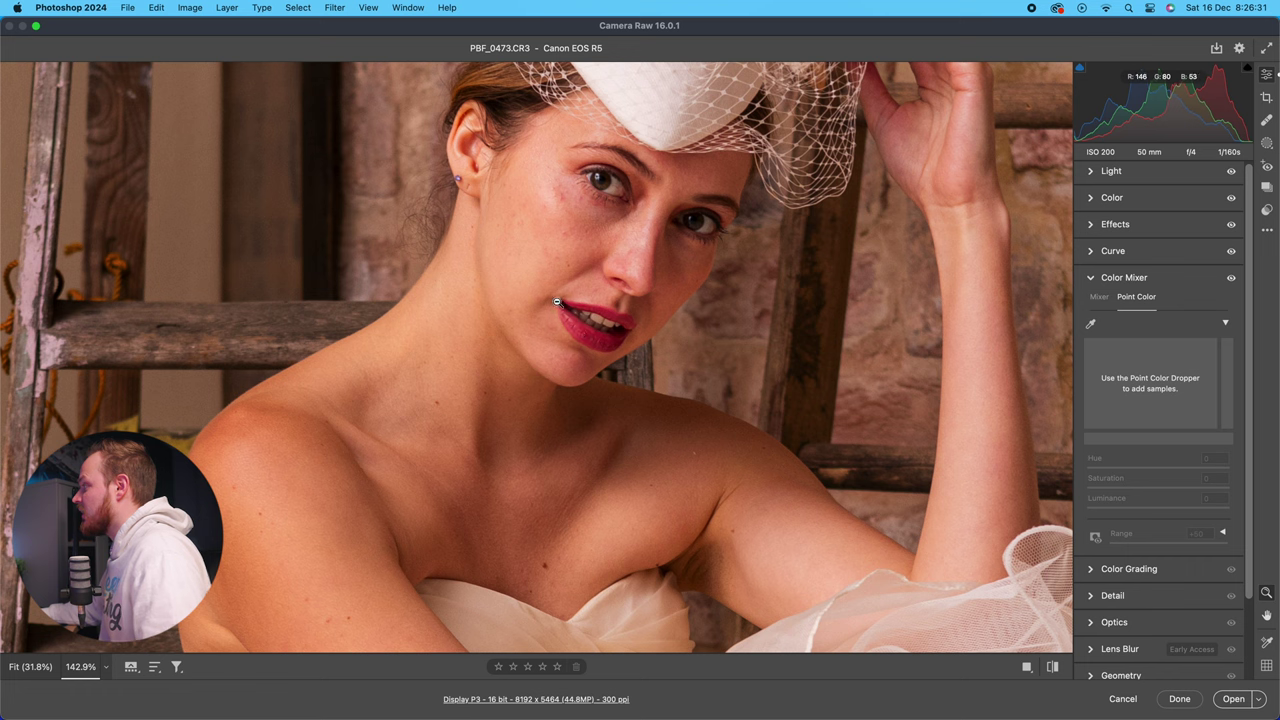
{"action": "left_click", "coordinate": [1091, 325]}
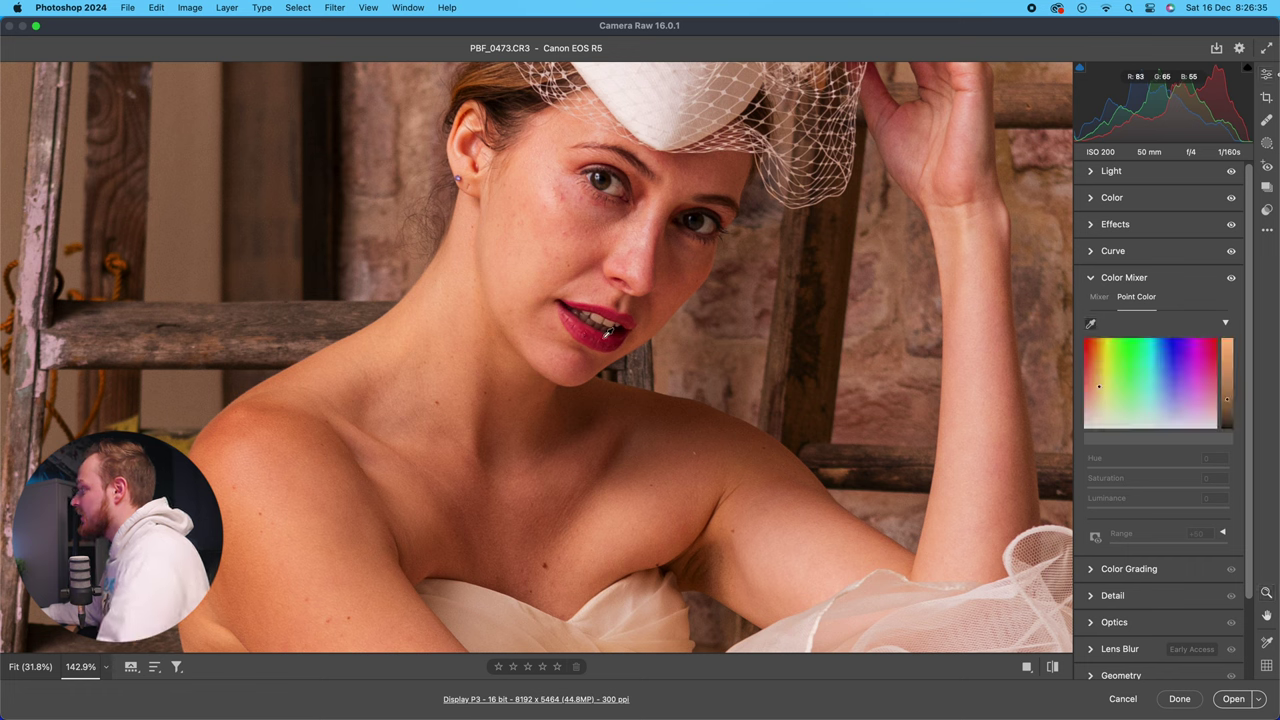
{"action": "left_click", "coordinate": [594, 330]}
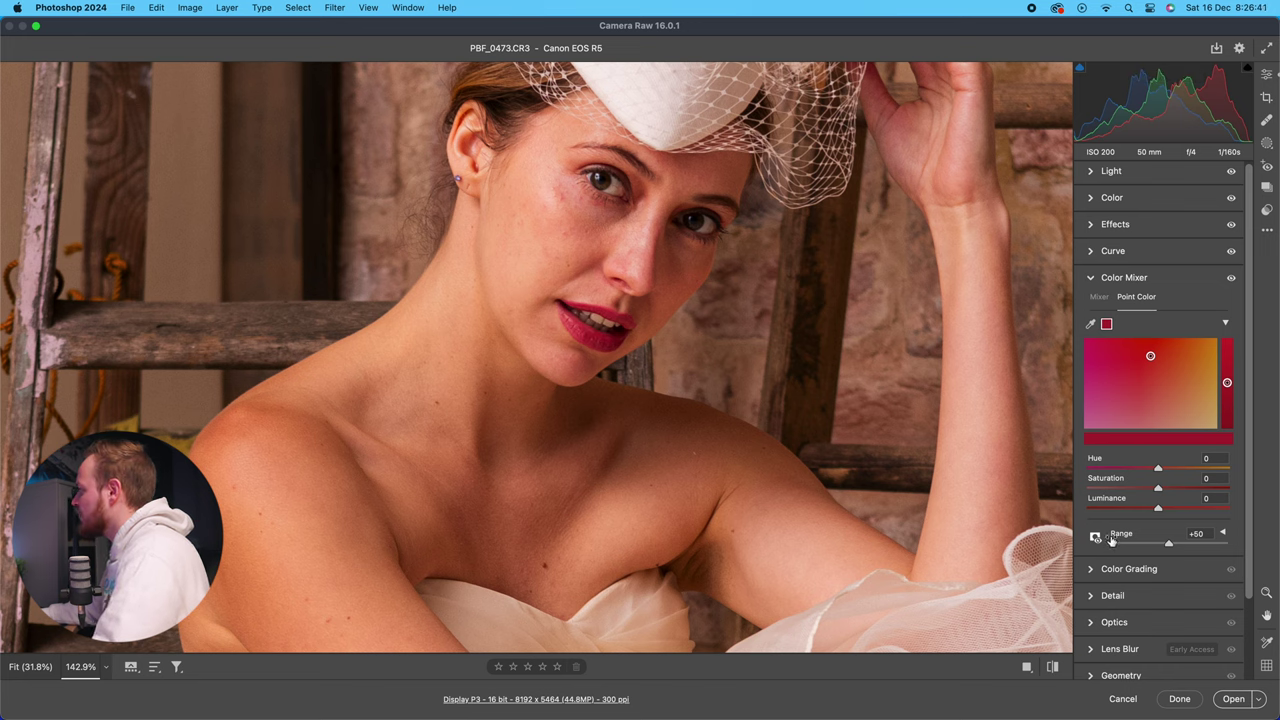
Expand the lip sample's hue, saturation and luminance ranges and examine them against the lips.
{"action": "left_click", "coordinate": [1223, 534]}
{"action": "scroll", "coordinate": [1150, 460], "scroll_direction": "down", "scroll_amount": 4}
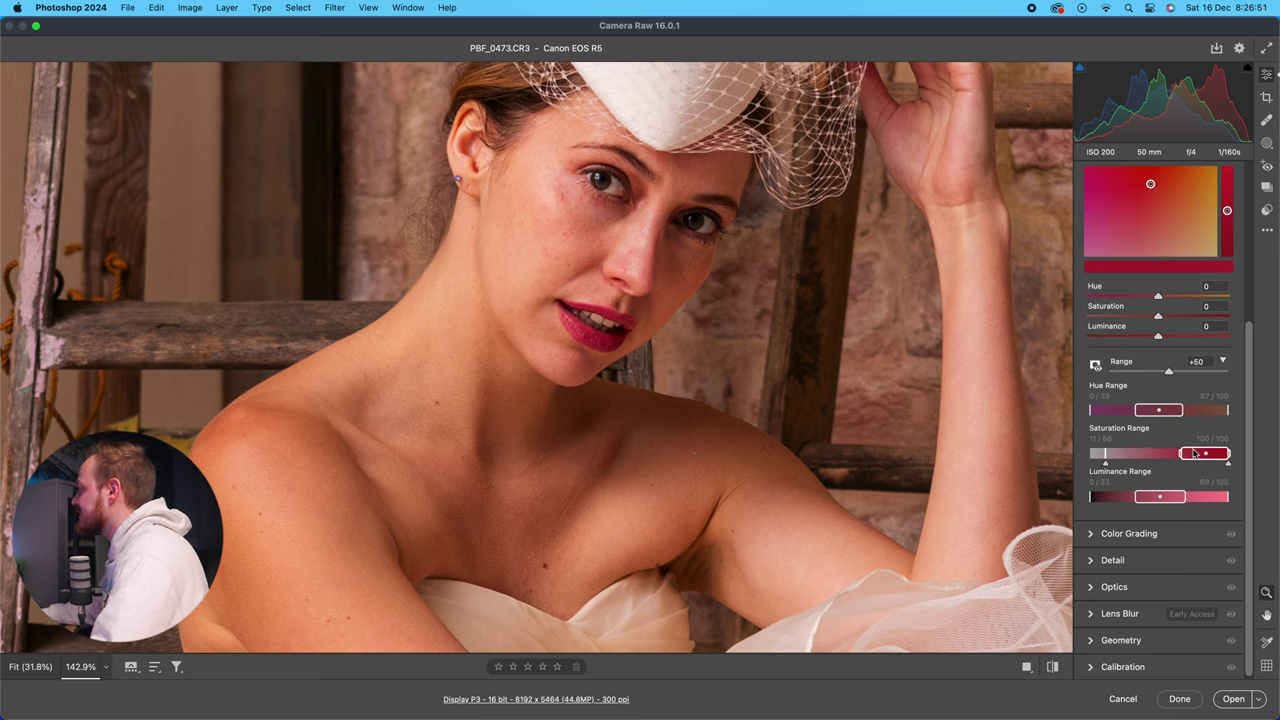
{"action": "scroll", "coordinate": [1168, 399], "scroll_direction": "up", "scroll_amount": 1}
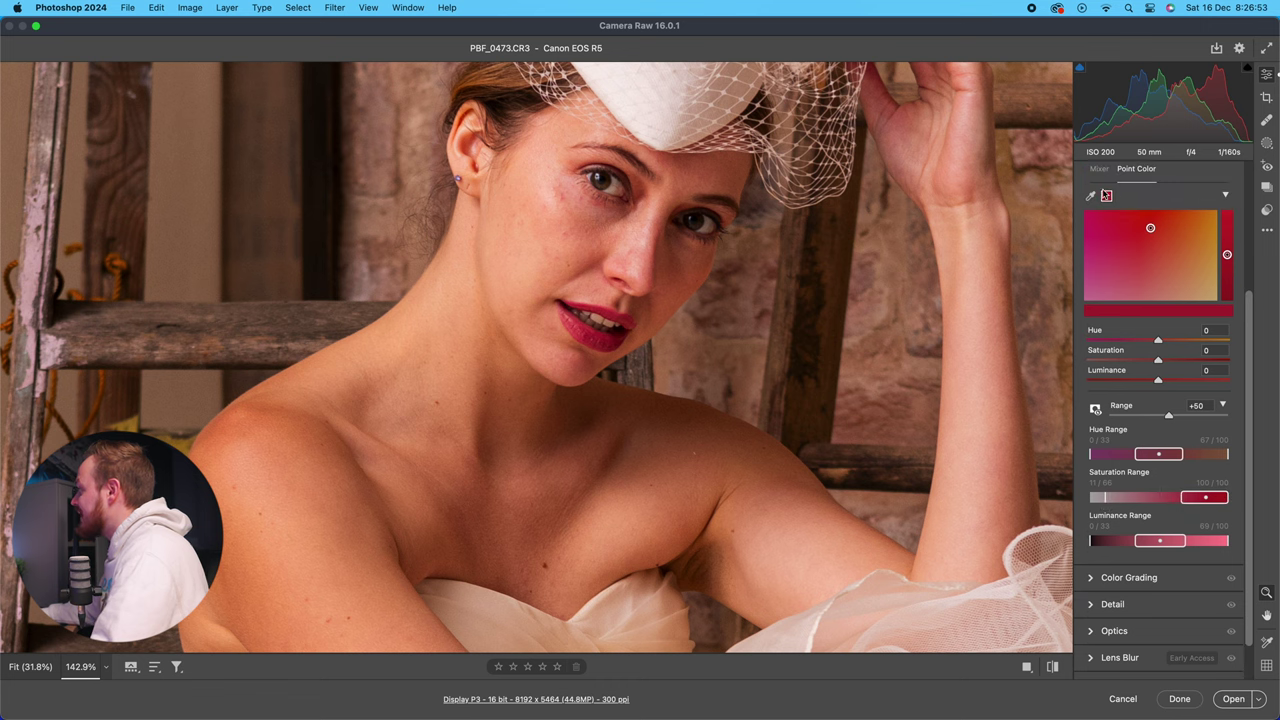
{"action": "left_click", "coordinate": [1106, 196]}
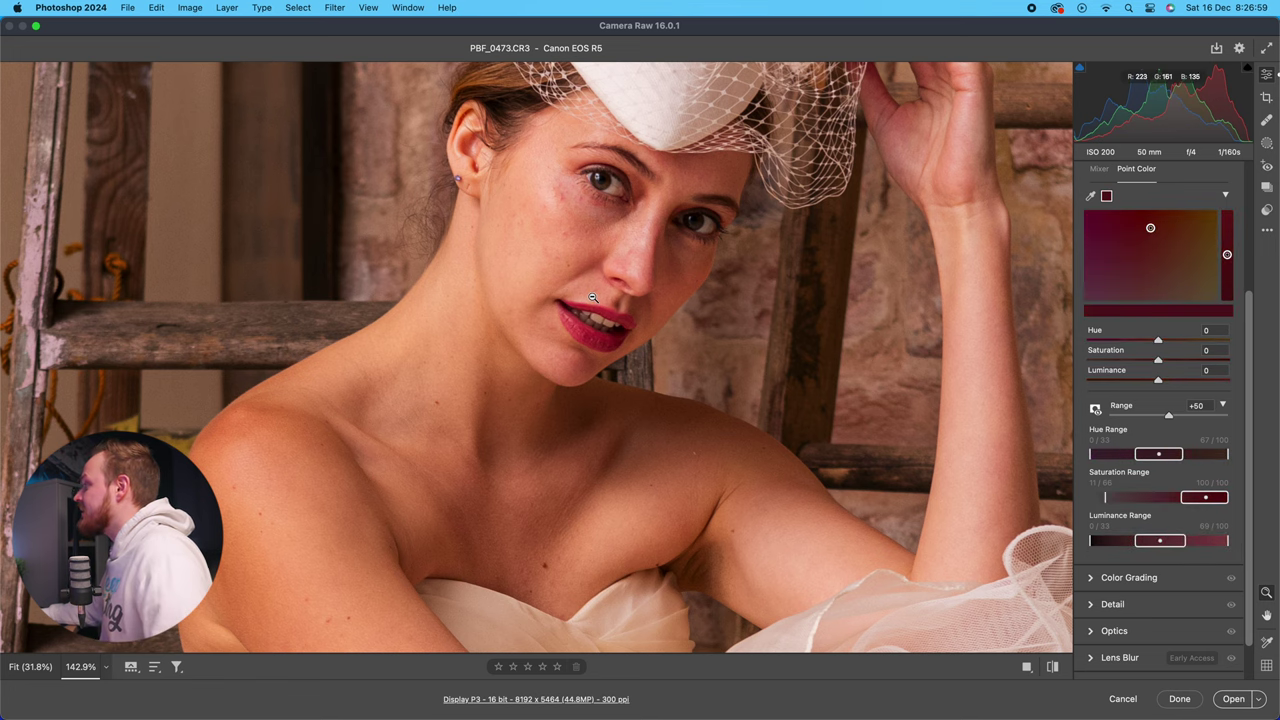
{"action": "scroll", "coordinate": [593, 297], "scroll_direction": "up", "scroll_amount": 2}
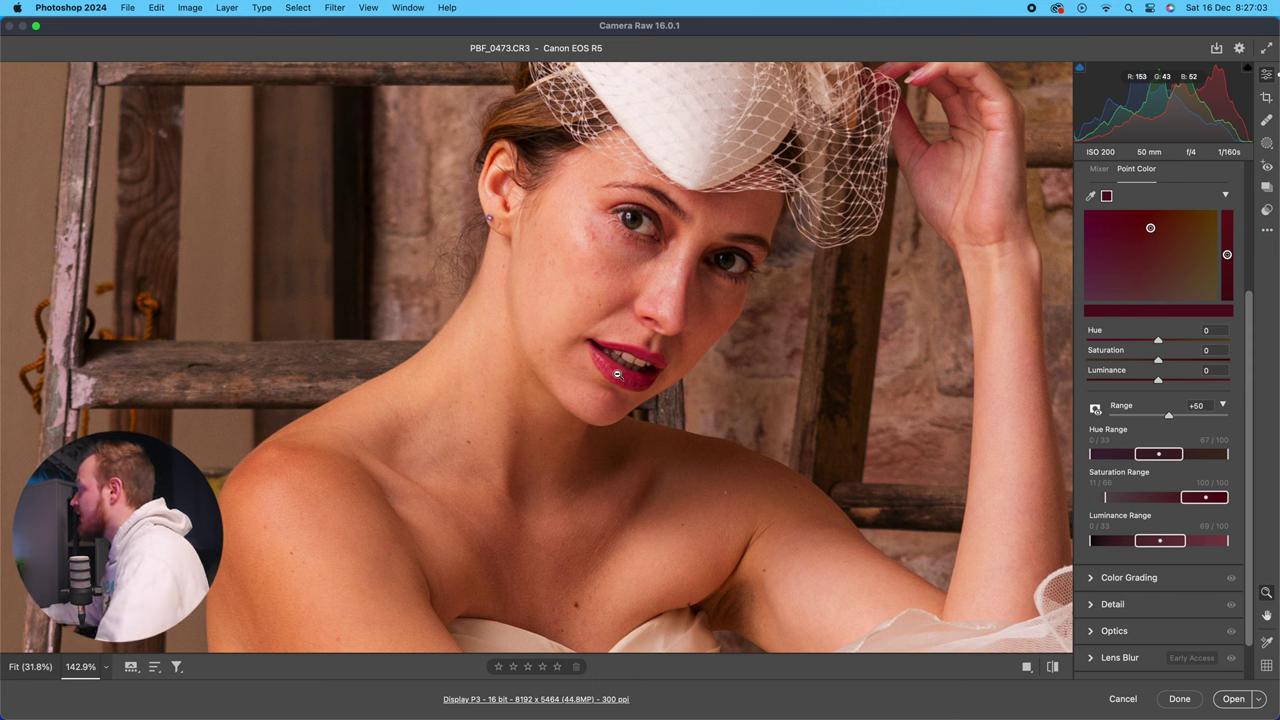
{"action": "left_click", "coordinate": [617, 374]}
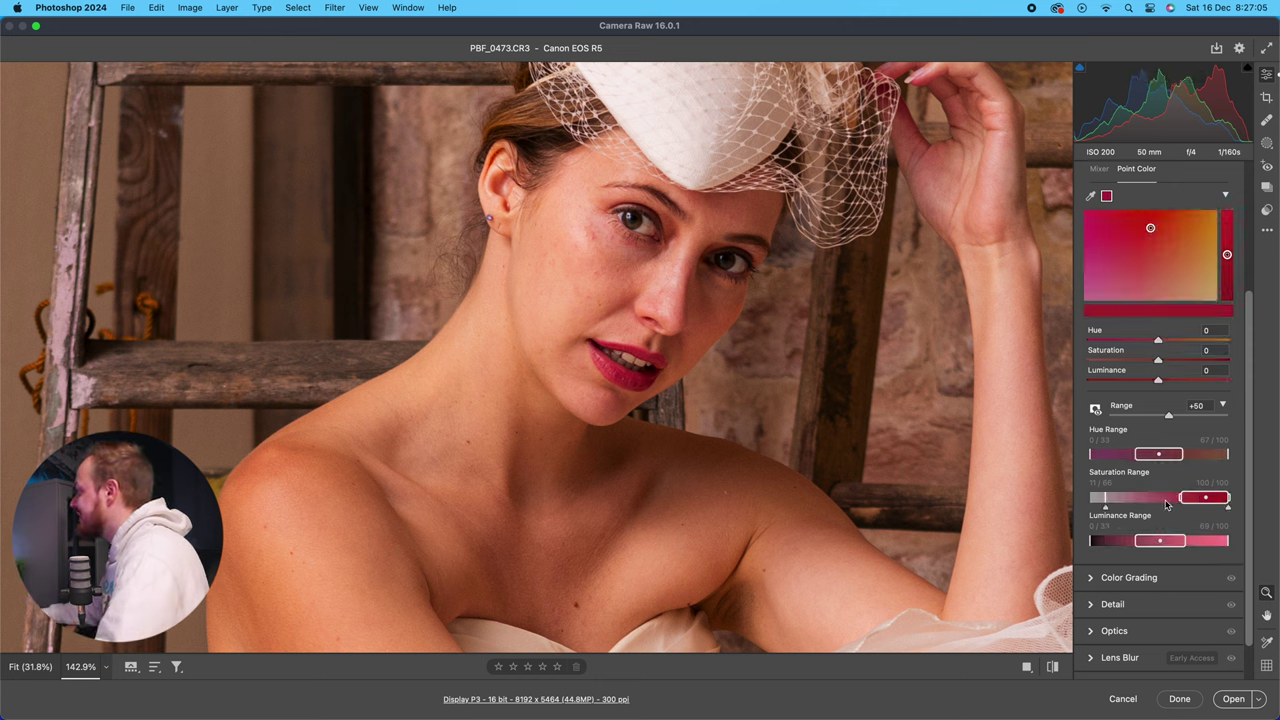
Set the lip sample's Saturation Range to start at 32, Luminance Range limits to 16 and 78, and inner Hue Range to 14–60.
{"action": "left_click_drag", "start_coordinate": [1104, 508], "coordinate": [1111, 508]}
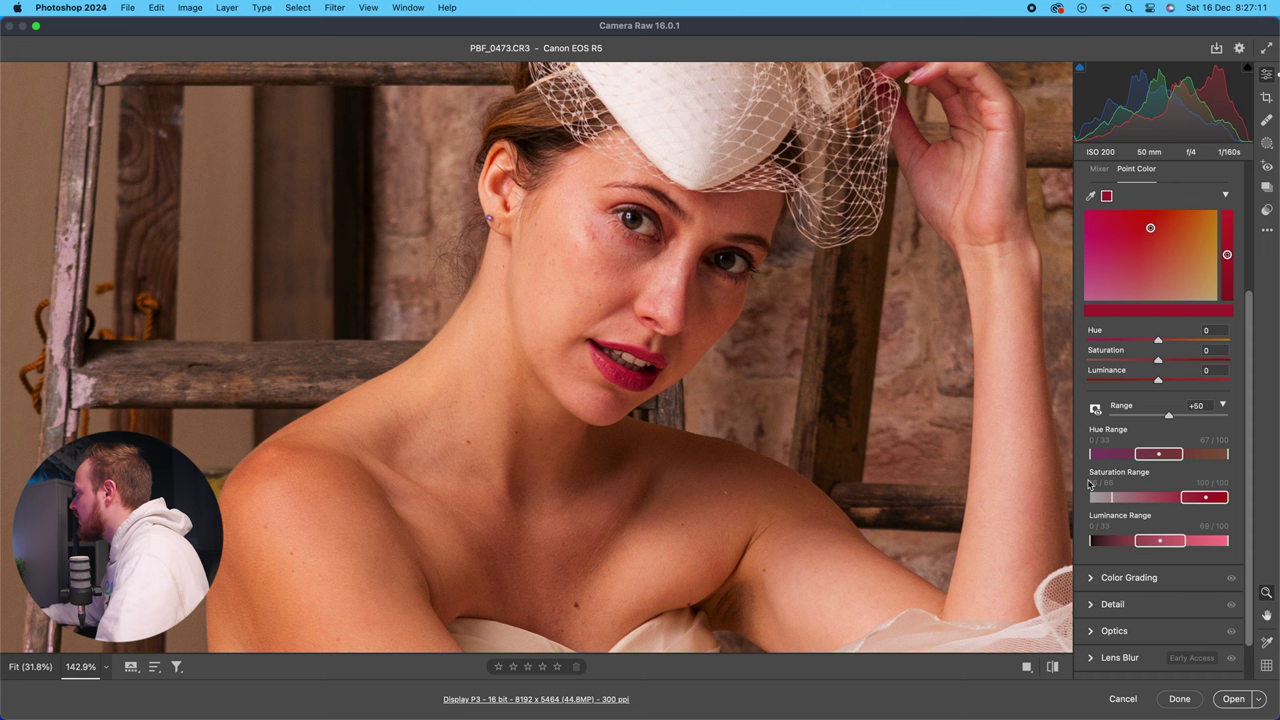
{"action": "left_click_drag", "start_coordinate": [1112, 508], "coordinate": [1134, 507]}
{"action": "left_click_drag", "start_coordinate": [1090, 548], "coordinate": [1111, 546]}
{"action": "left_click_drag", "start_coordinate": [1229, 551], "coordinate": [1196, 546]}
{"action": "mouse_move", "coordinate": [1187, 457]}
{"action": "left_mouse_down"}
{"action": "mouse_move", "coordinate": [1106, 456]}
{"action": "mouse_move", "coordinate": [1171, 456]}
{"action": "left_mouse_up"}
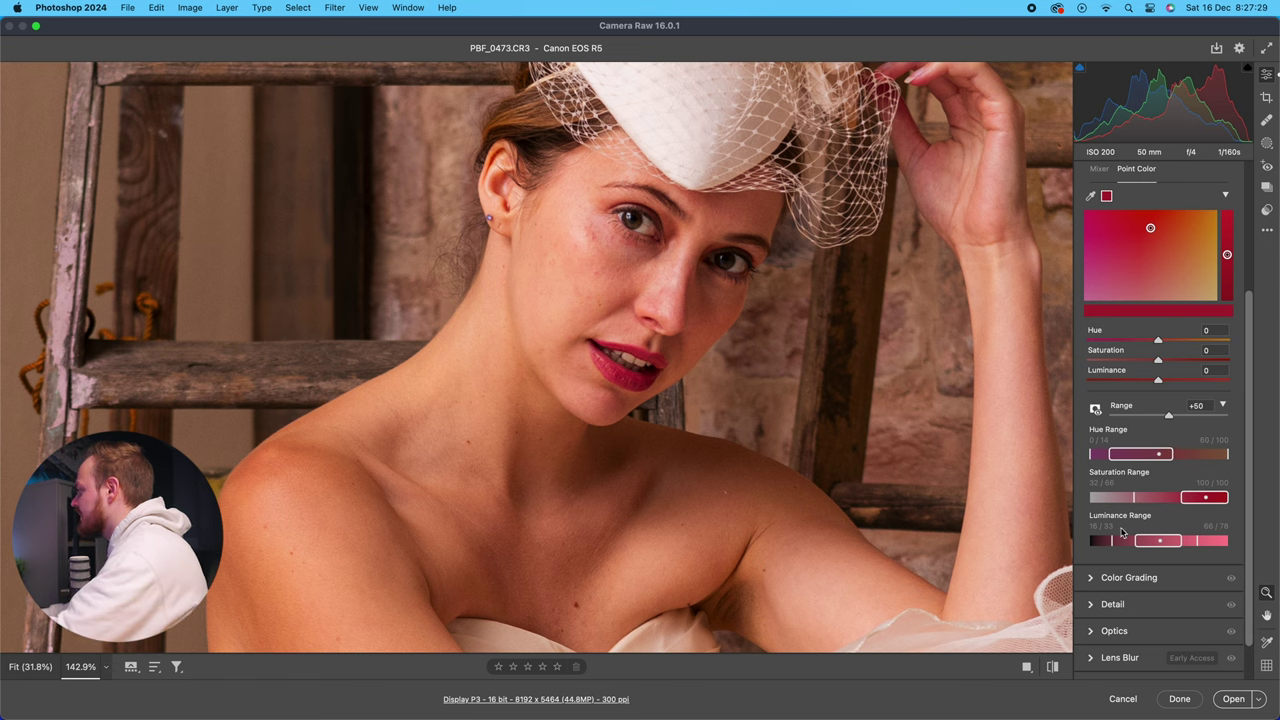
Set the sampled lip color's Hue to -5 and reduce its overall Range to +22.
{"action": "scroll", "coordinate": [1205, 400], "scroll_direction": "up", "scroll_amount": 1}
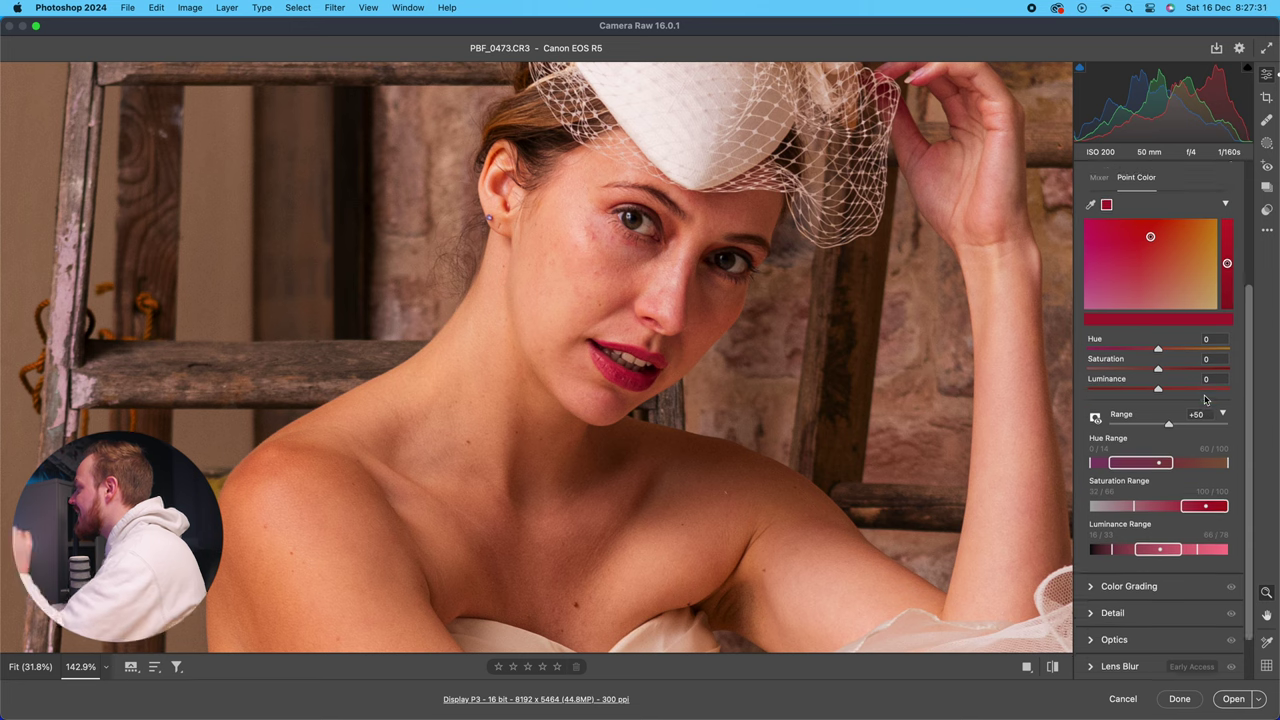
{"action": "scroll", "coordinate": [1205, 400], "scroll_direction": "up", "scroll_amount": 2}
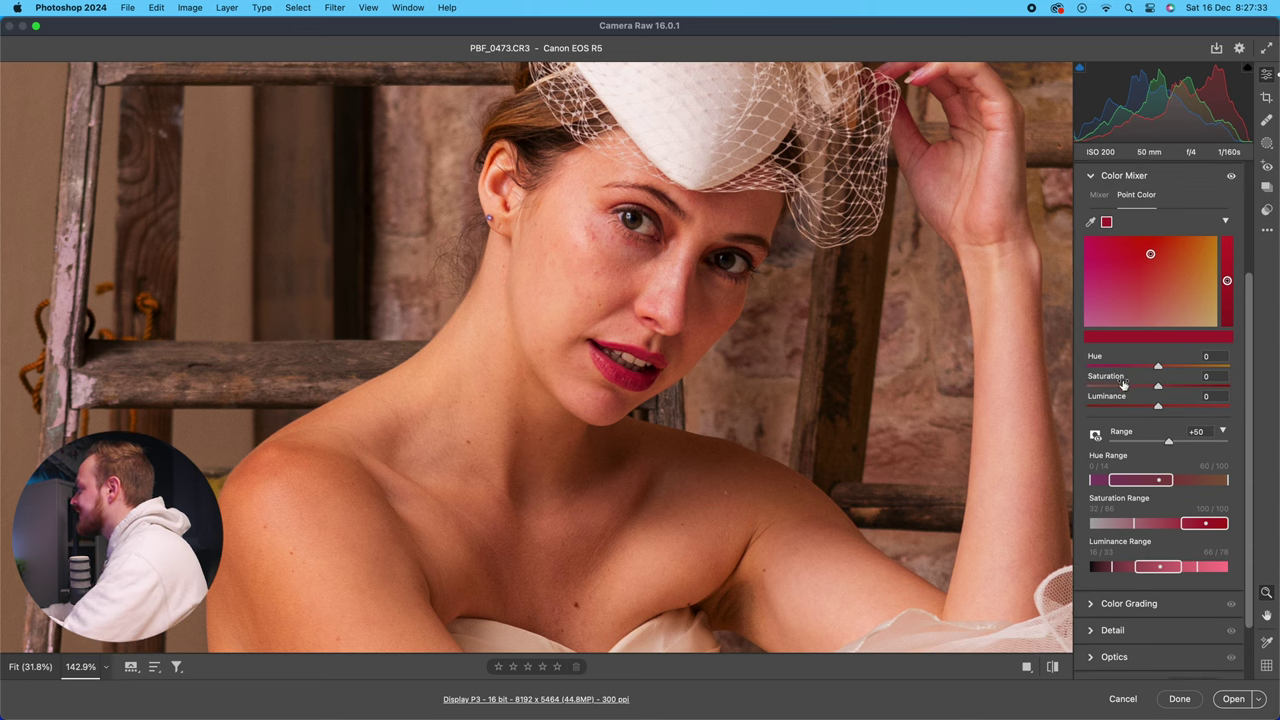
{"action": "left_click_drag", "start_coordinate": [1158, 367], "coordinate": [1154, 370]}
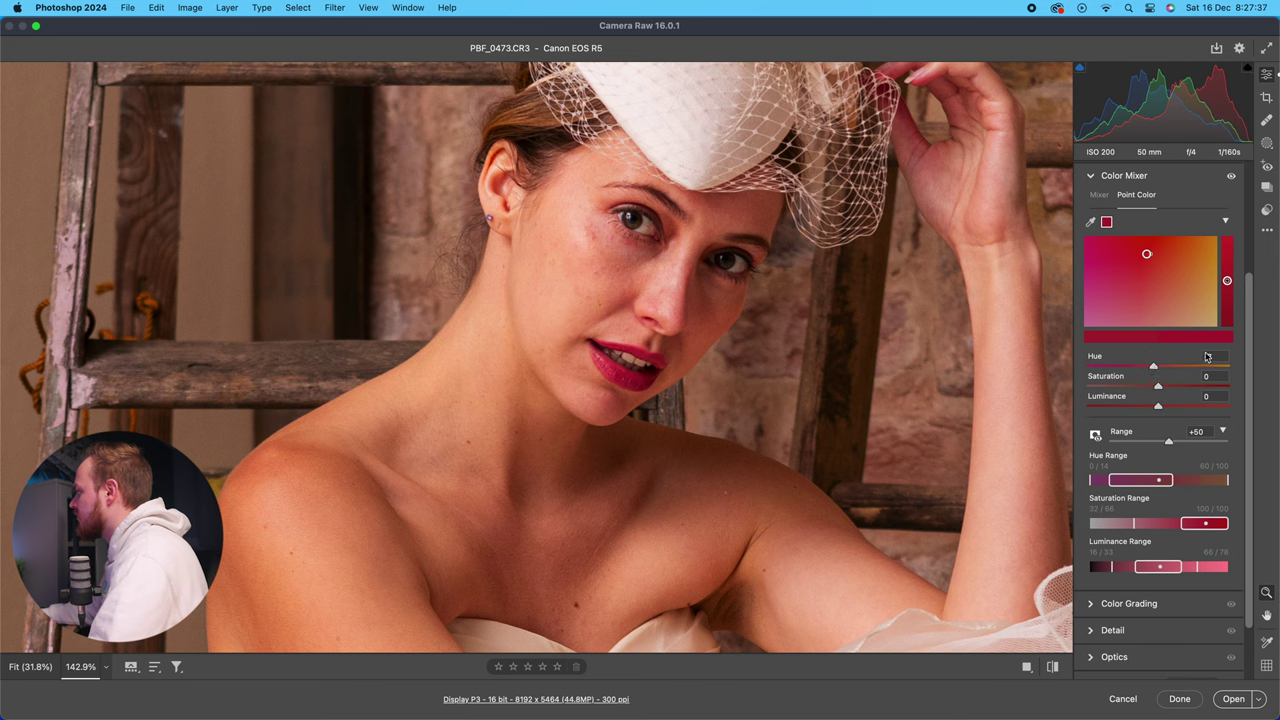
{"action": "type", "text": "-5"}
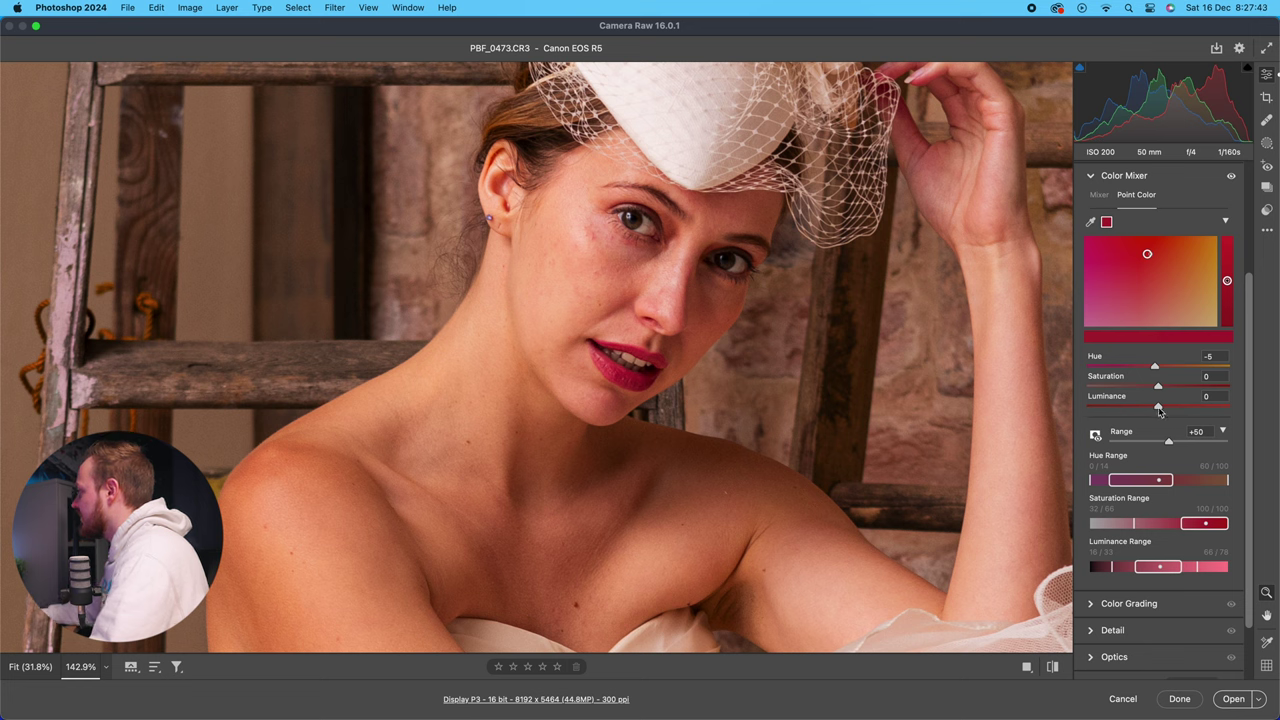
{"action": "left_click_drag", "start_coordinate": [1159, 407], "coordinate": [1137, 446]}
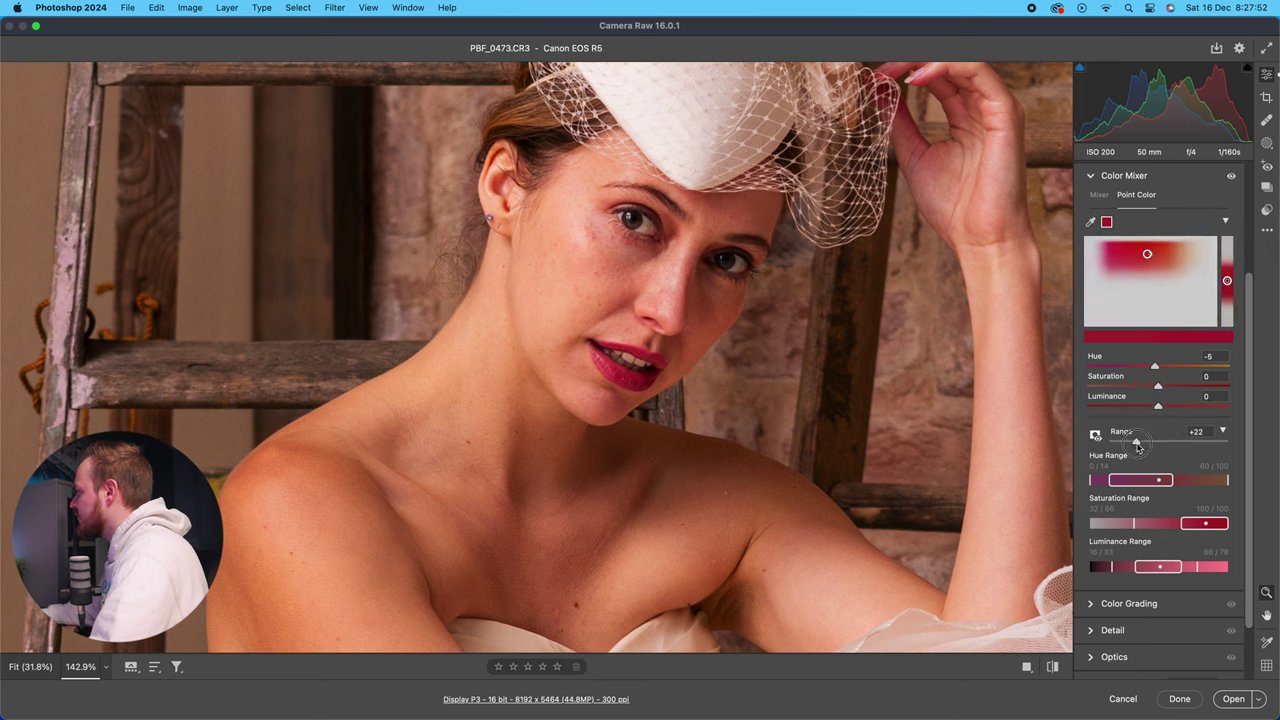
Set the sampled lip color's Range to +50 and check the Mixer's hue adjustments before returning to Point Color.
{"action": "left_click_drag", "start_coordinate": [1136, 445], "coordinate": [1169, 448]}
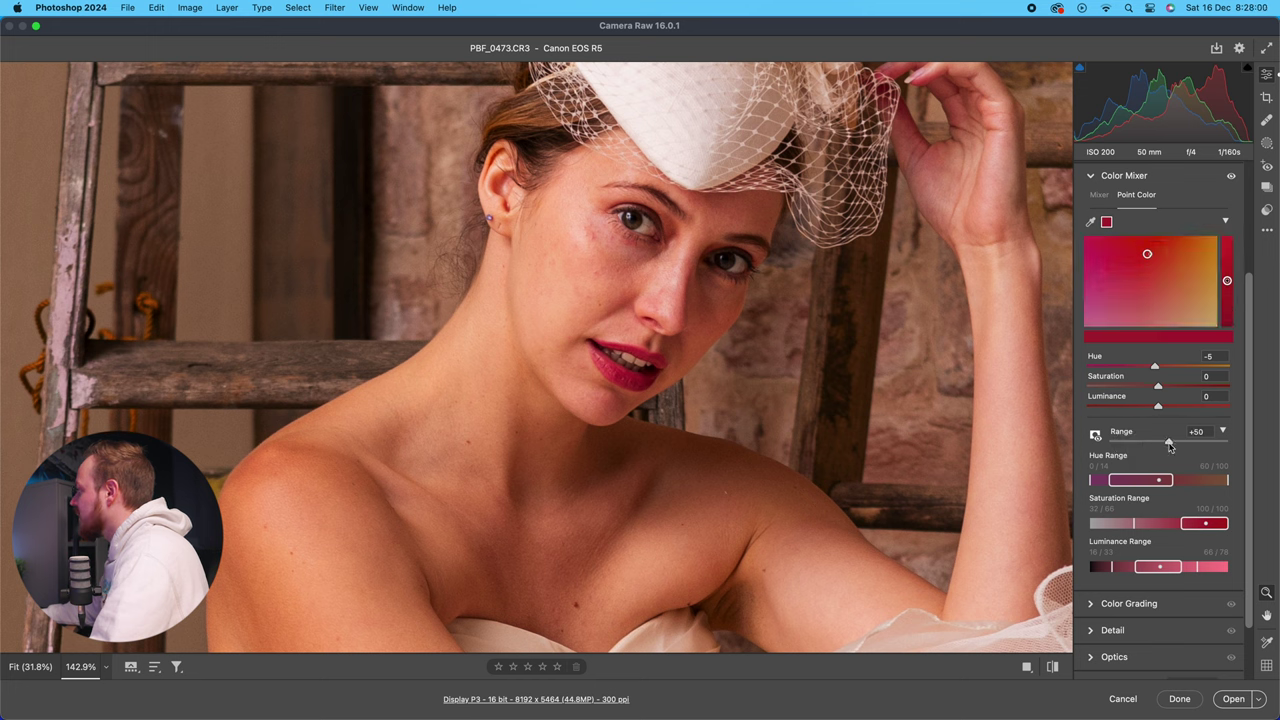
{"action": "mouse_move", "coordinate": [1181, 568]}
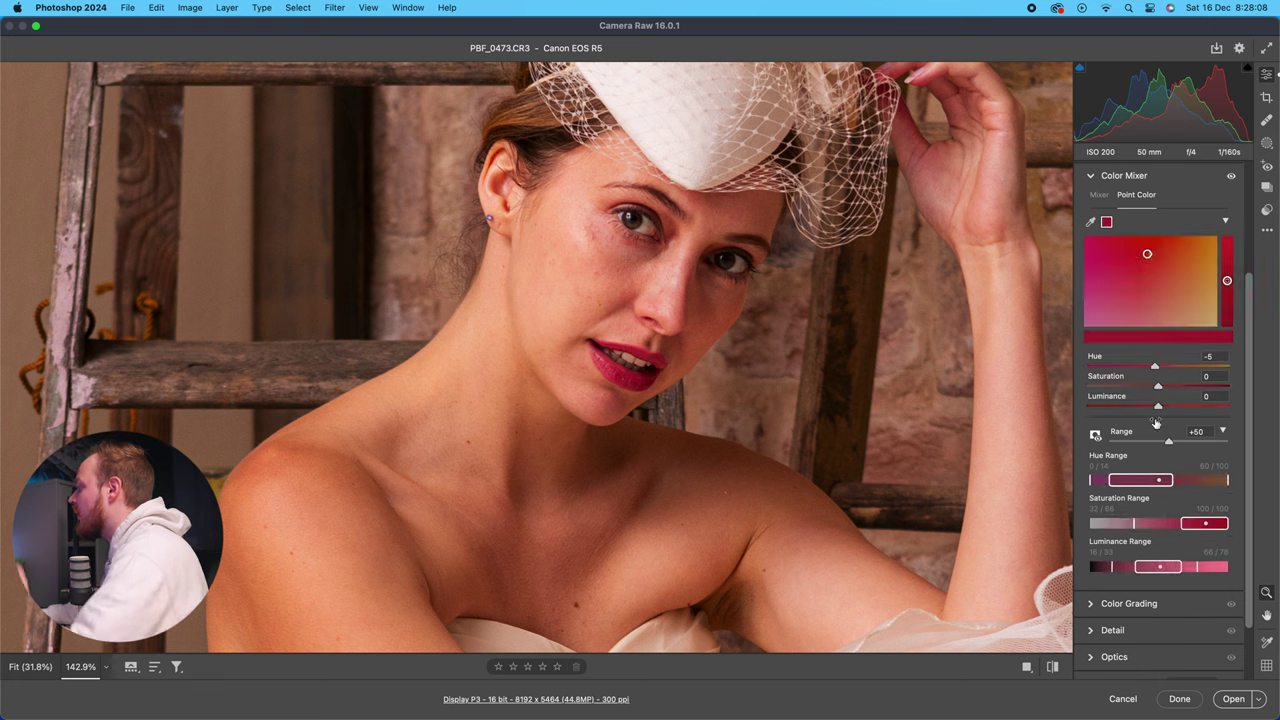
{"action": "scroll", "coordinate": [1153, 395], "scroll_direction": "up", "scroll_amount": 1}
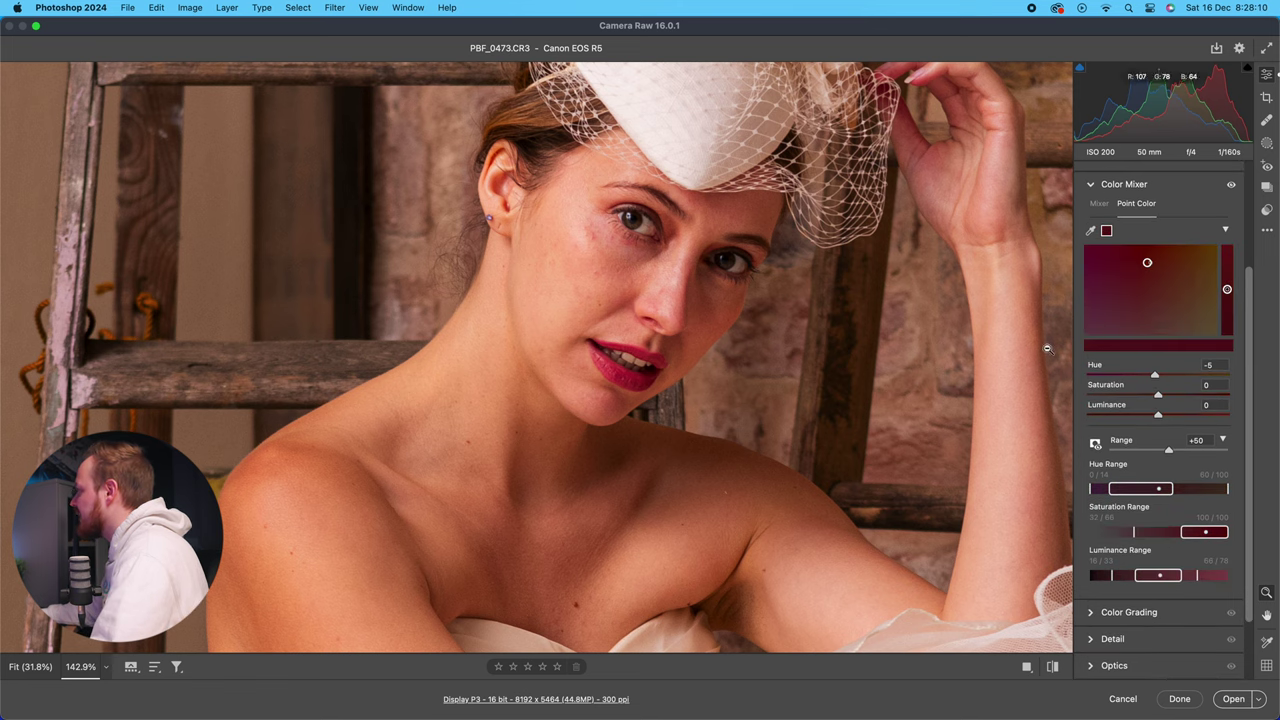
{"action": "left_click", "coordinate": [1097, 204]}
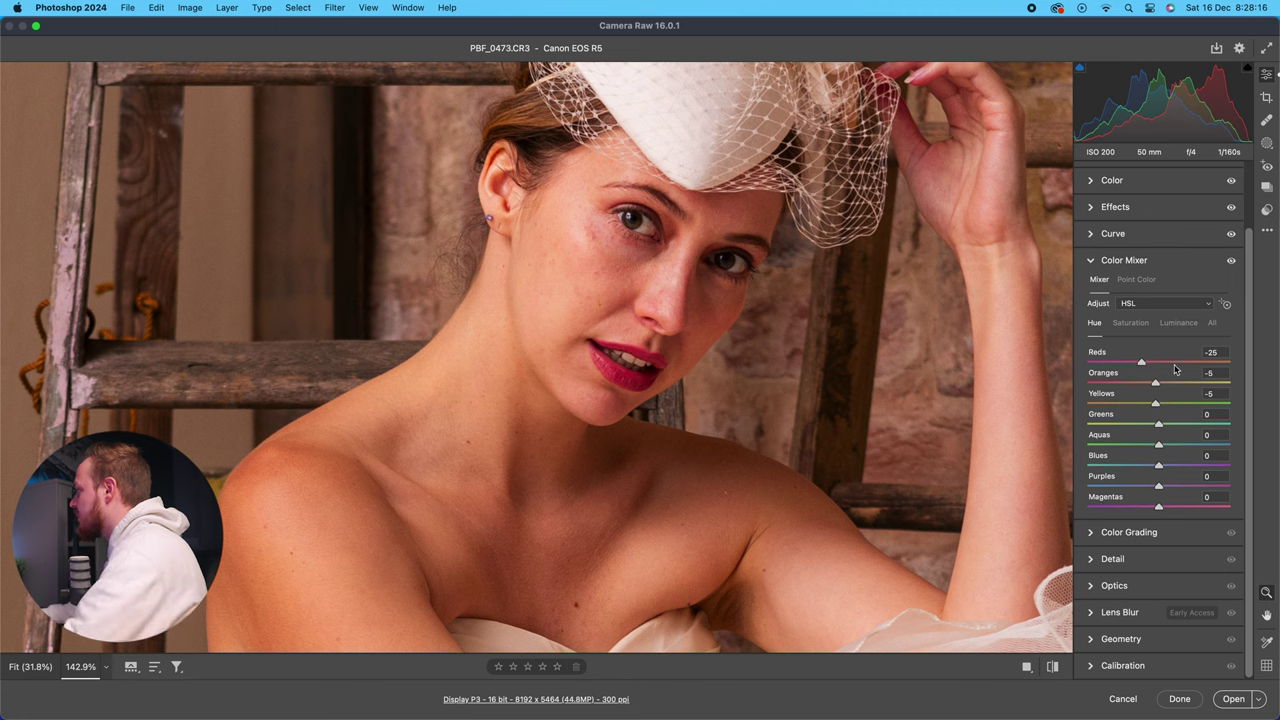
{"action": "left_click", "coordinate": [1143, 278]}
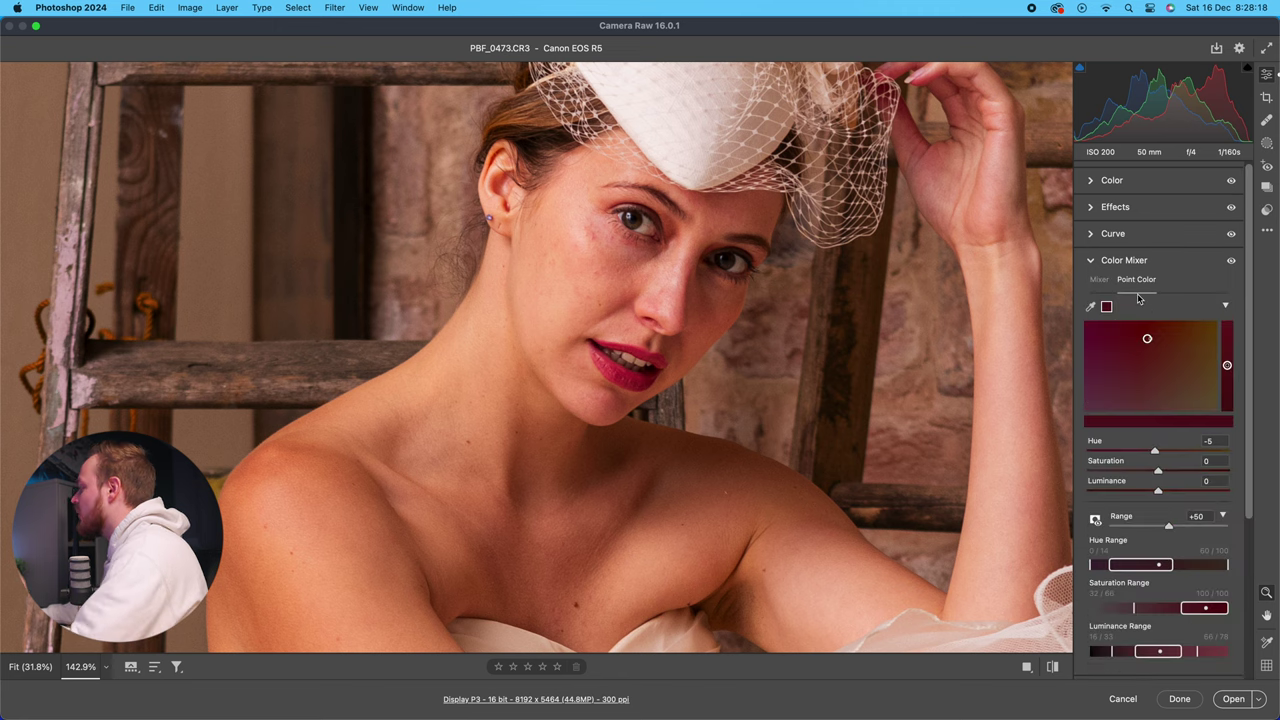
{"action": "scroll", "coordinate": [1150, 500], "scroll_direction": "down", "scroll_amount": 1}
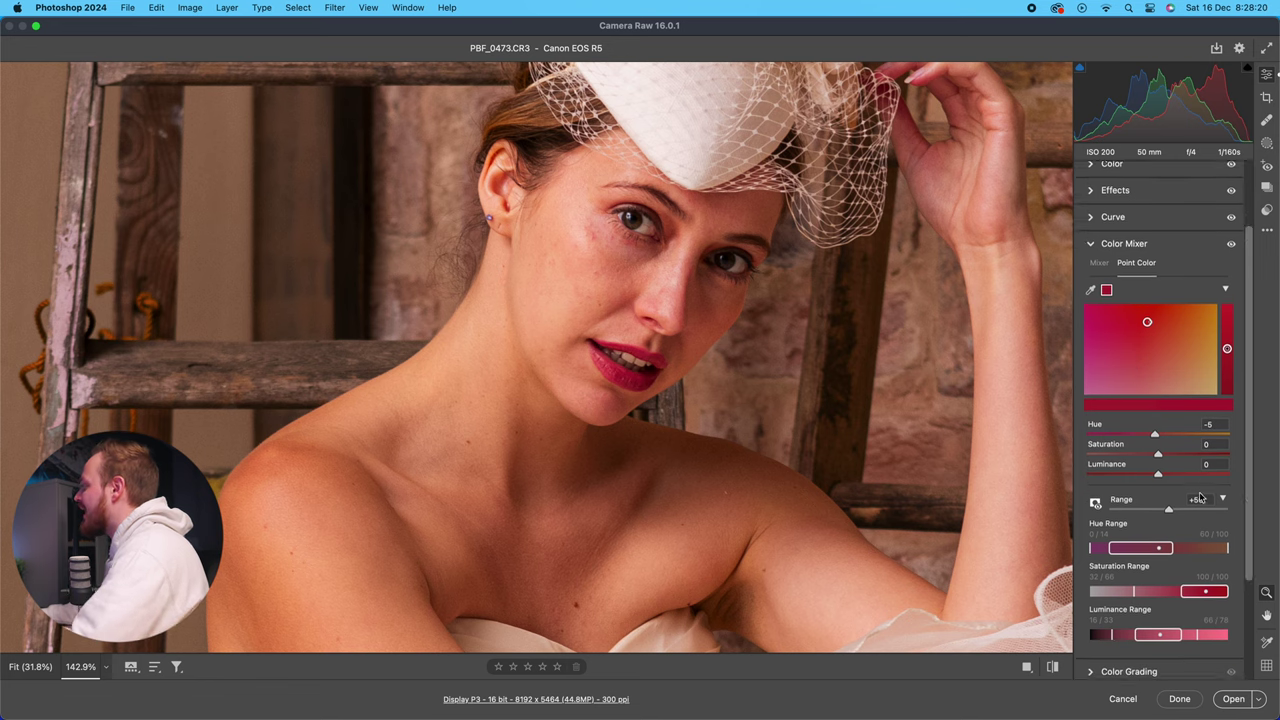
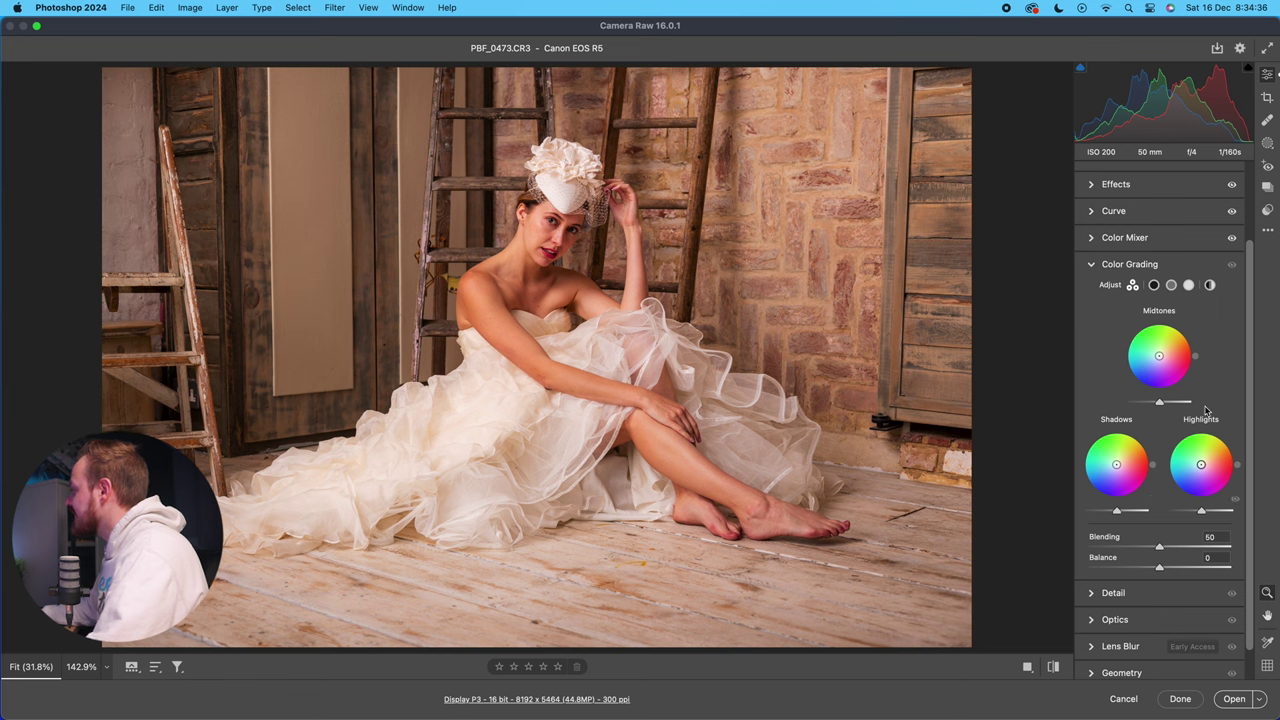
Tint the shadows in Color Grading with a blue Hue of 225.
{"action": "left_click", "coordinate": [1154, 286]}
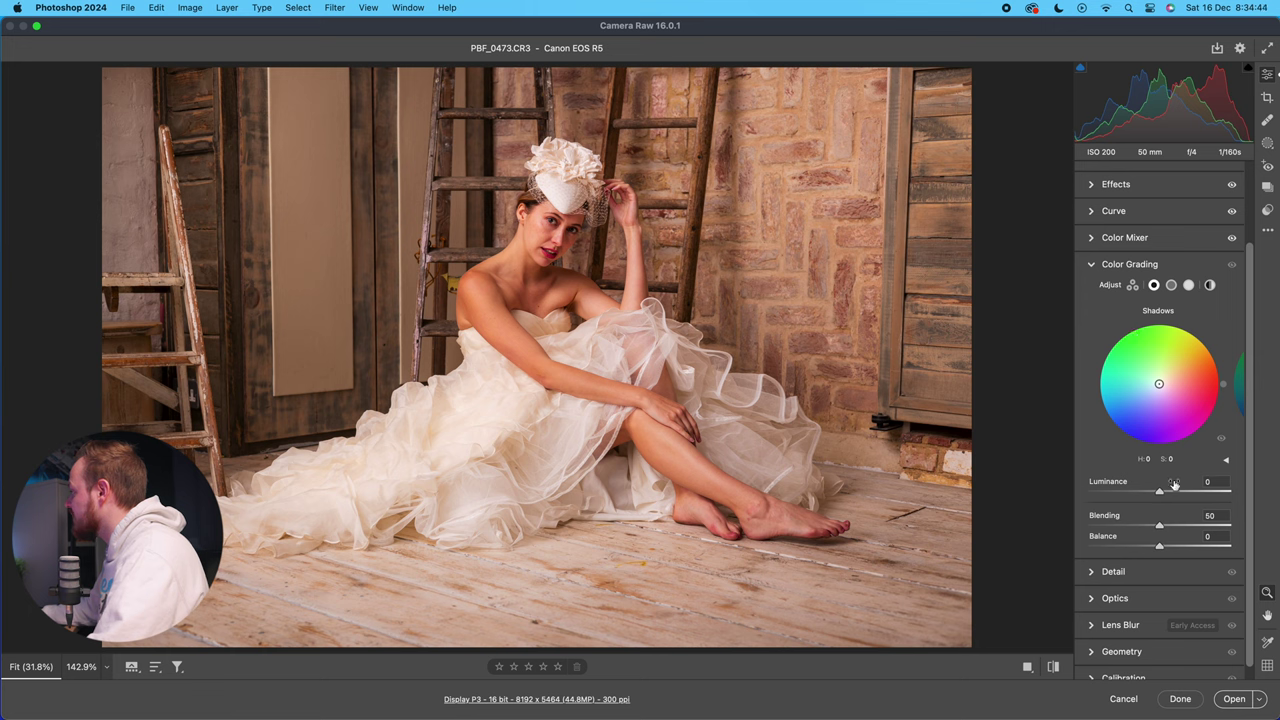
{"action": "left_click", "coordinate": [1227, 461]}
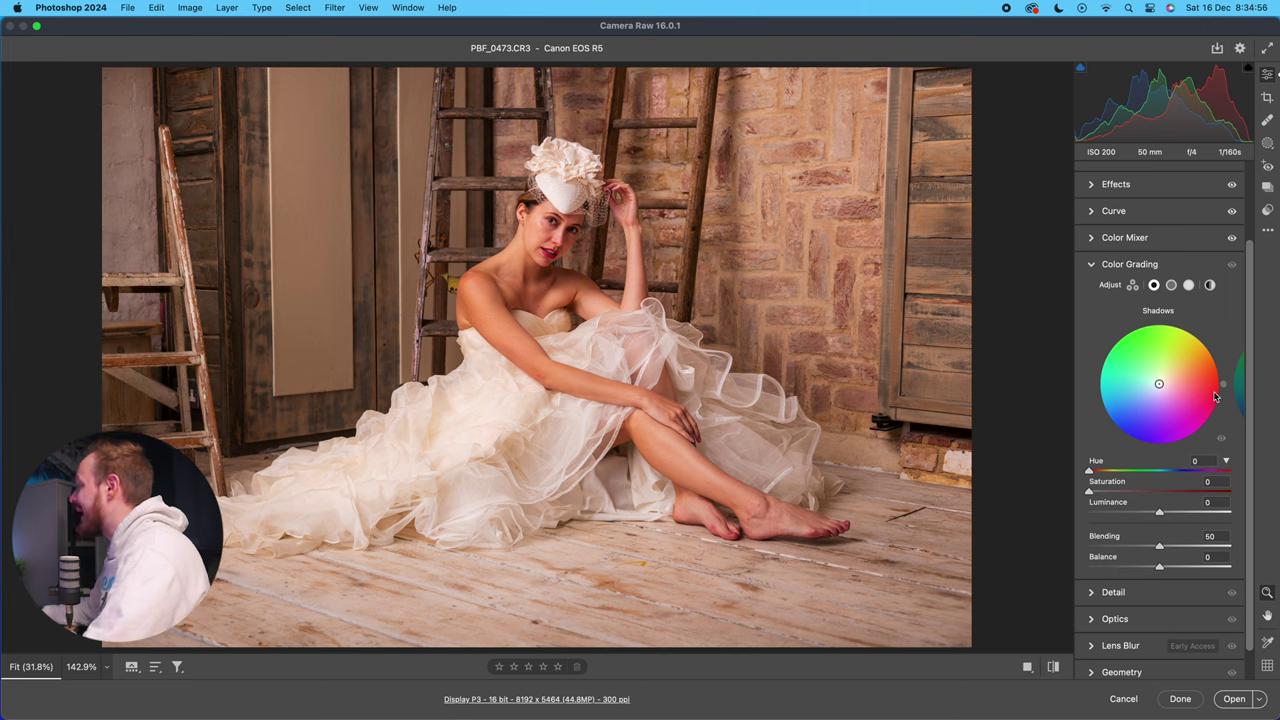
{"action": "left_click_drag", "start_coordinate": [1224, 388], "coordinate": [1099, 421]}
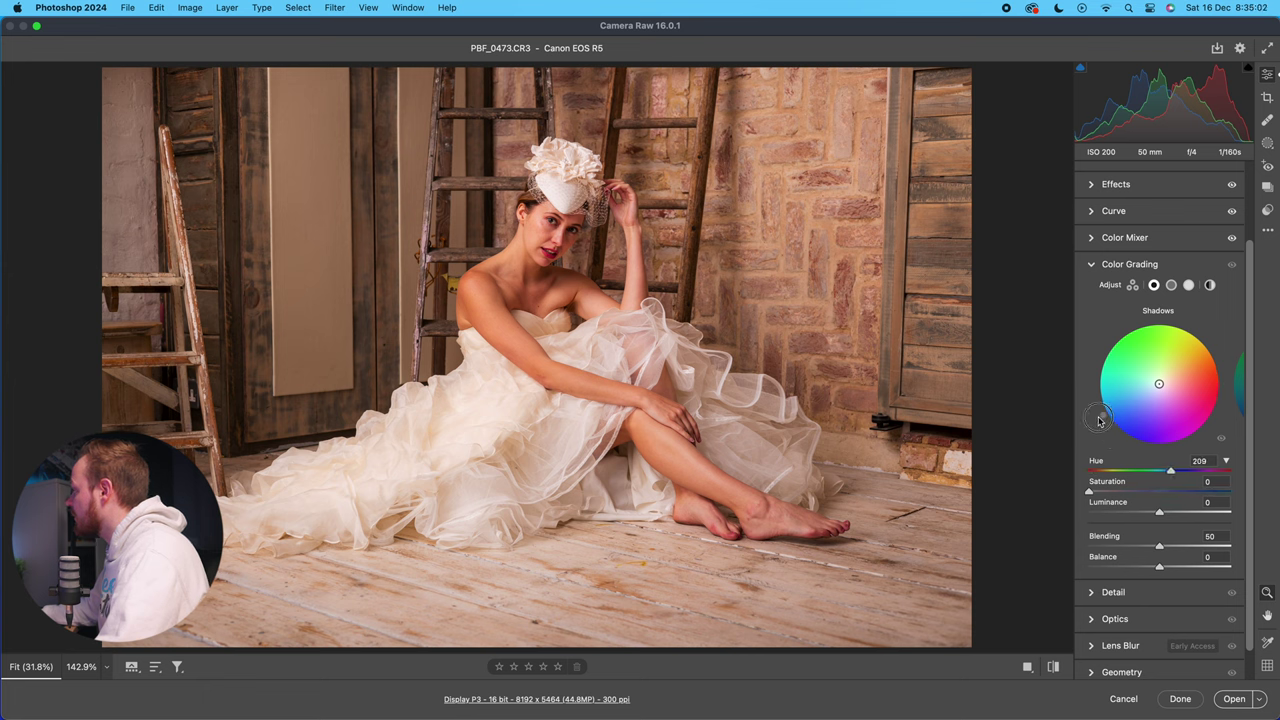
{"action": "mouse_move", "coordinate": [1177, 478]}
{"action": "left_mouse_down"}
{"action": "mouse_move", "coordinate": [1142, 472]}
{"action": "mouse_move", "coordinate": [1200, 468]}
{"action": "left_mouse_up"}
{"action": "left_click", "coordinate": [1200, 462]}
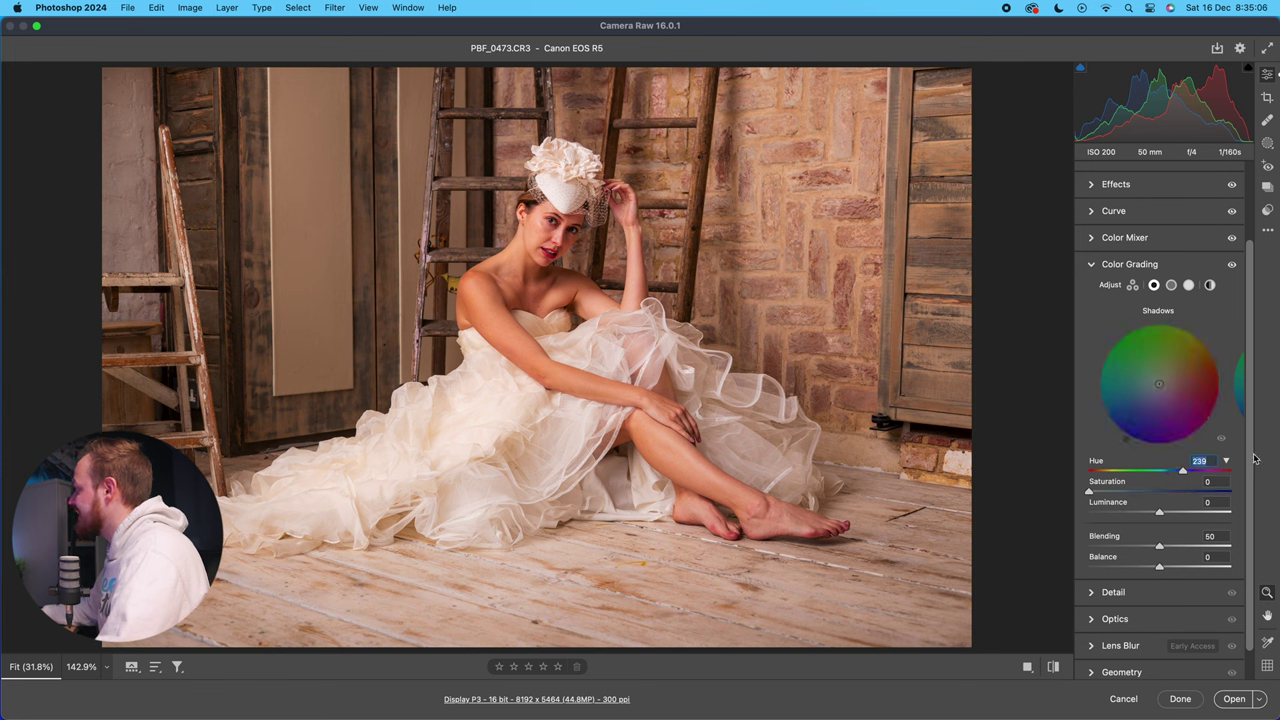
{"action": "type", "text": "225"}
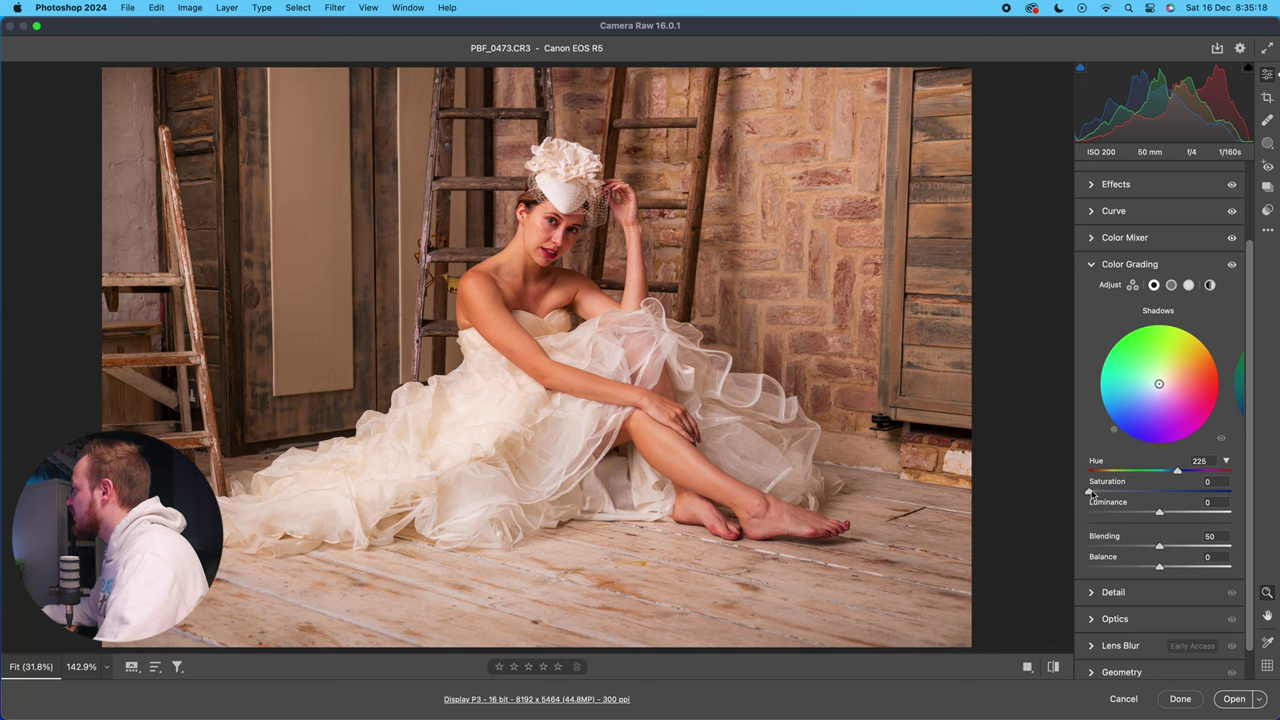
Test the shadows' Saturation at 100, reduce it to 10, and reset their Luminance to 0 after trying a darker value.
{"action": "left_click_drag", "start_coordinate": [1092, 492], "coordinate": [1250, 498]}
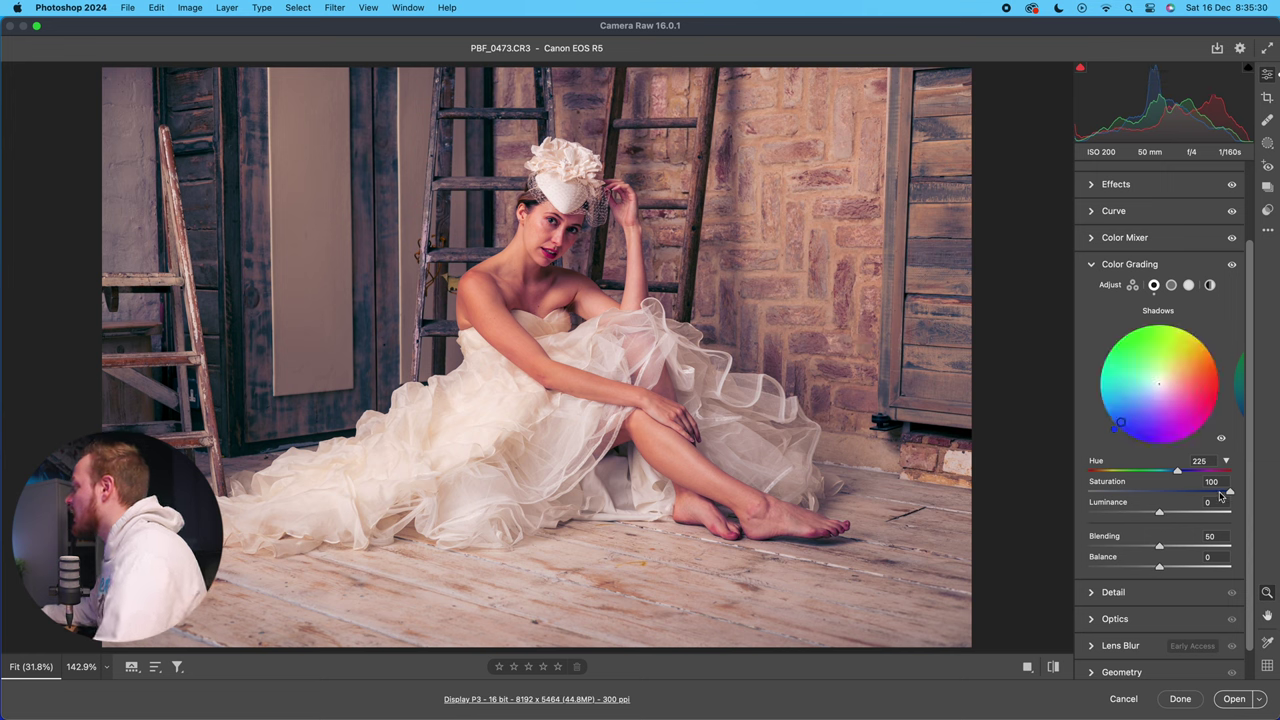
{"action": "left_click_drag", "start_coordinate": [1229, 492], "coordinate": [1105, 492]}
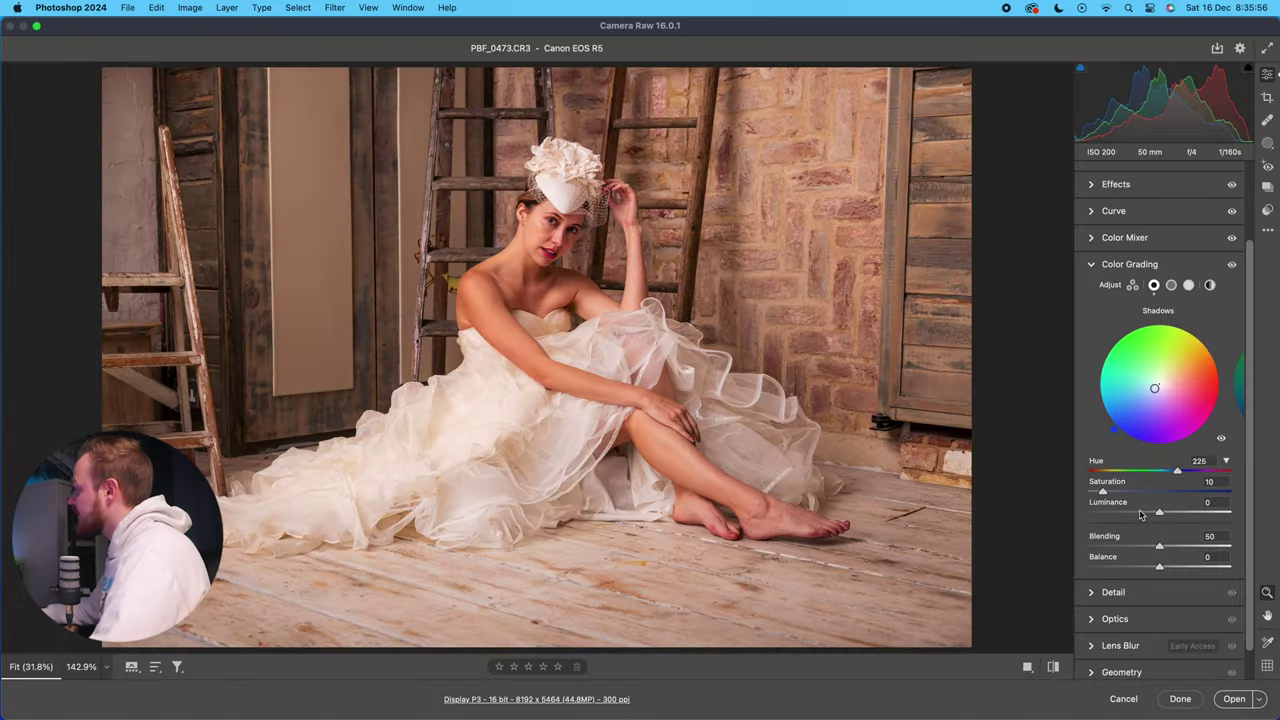
{"action": "mouse_move", "coordinate": [1160, 514]}
{"action": "left_mouse_down"}
{"action": "mouse_move", "coordinate": [1190, 514]}
{"action": "mouse_move", "coordinate": [1135, 515]}
{"action": "left_mouse_up"}
{"action": "double_click", "coordinate": [1135, 515]}
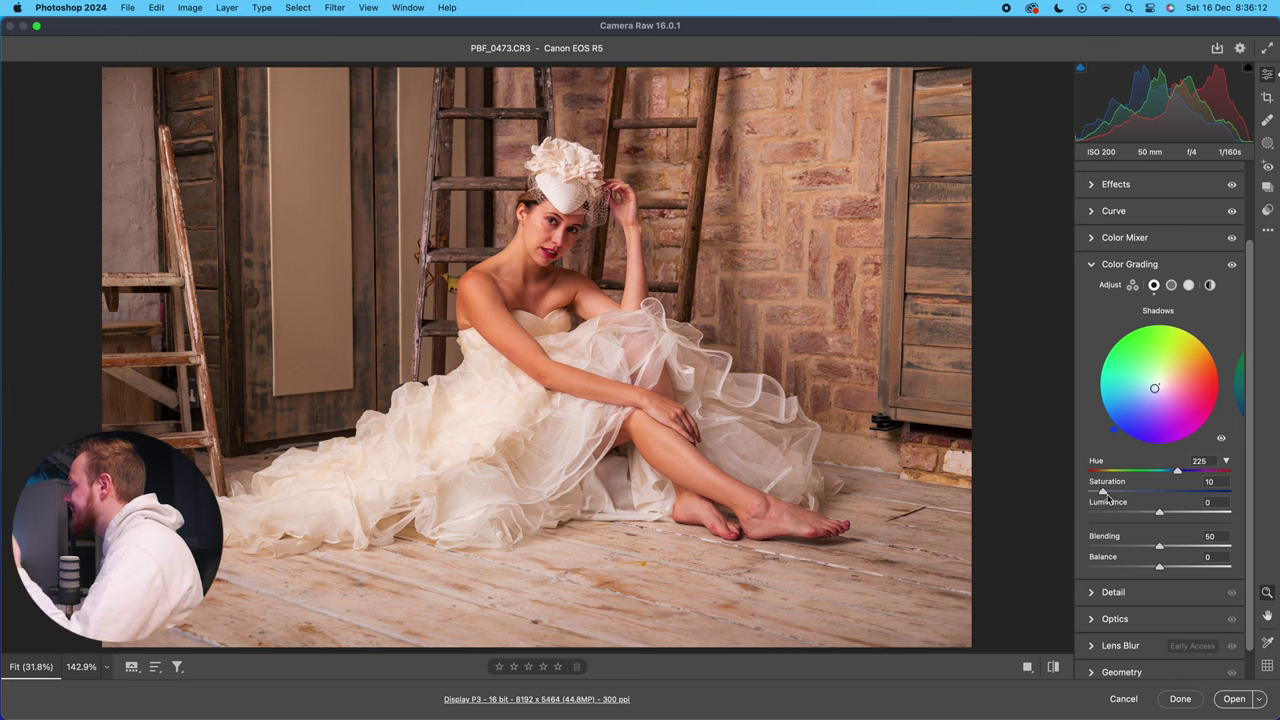
Set the midtones' color grading to Hue 55 and Saturation 15.
{"action": "left_click", "coordinate": [1171, 285]}
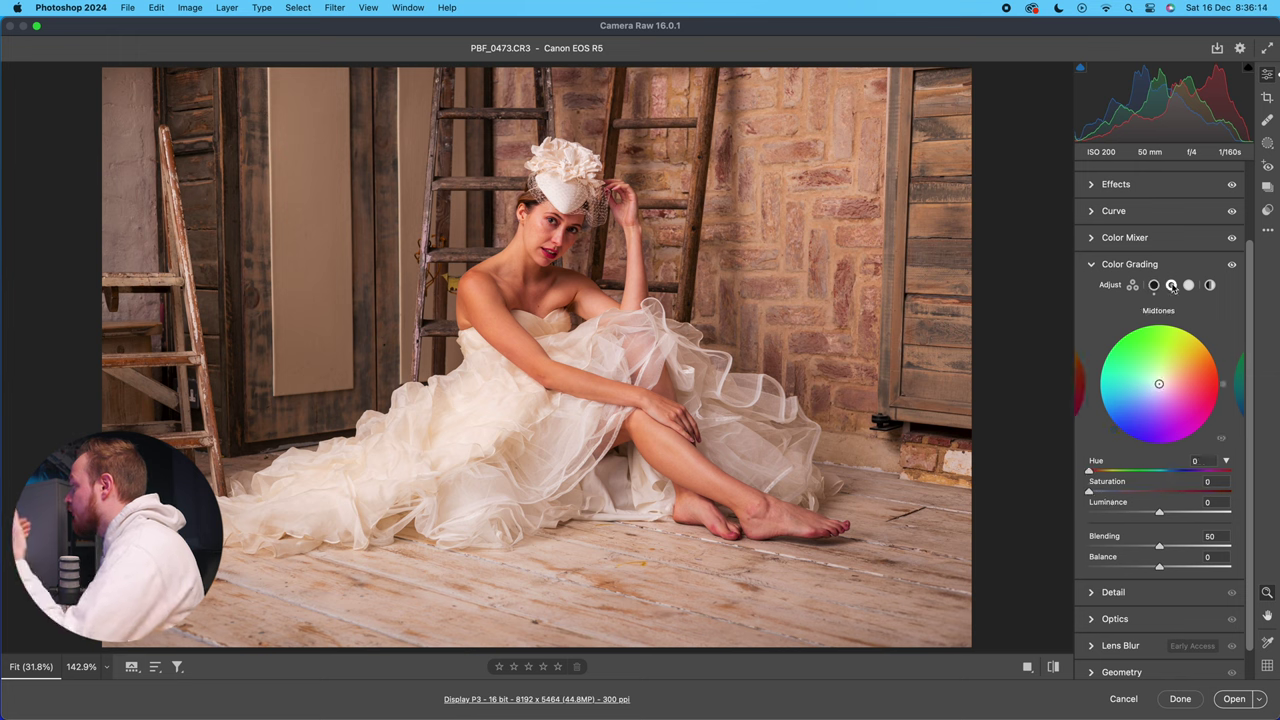
{"action": "left_click", "coordinate": [1187, 286]}
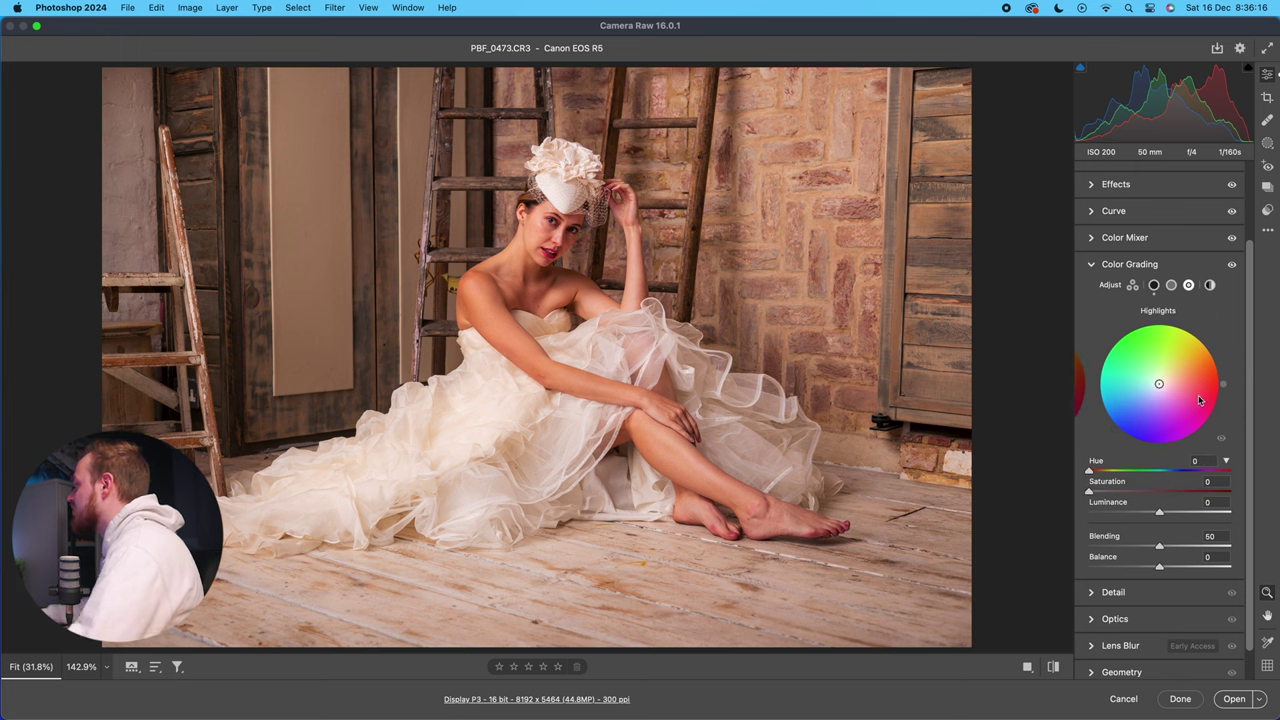
{"action": "left_click", "coordinate": [1153, 286]}
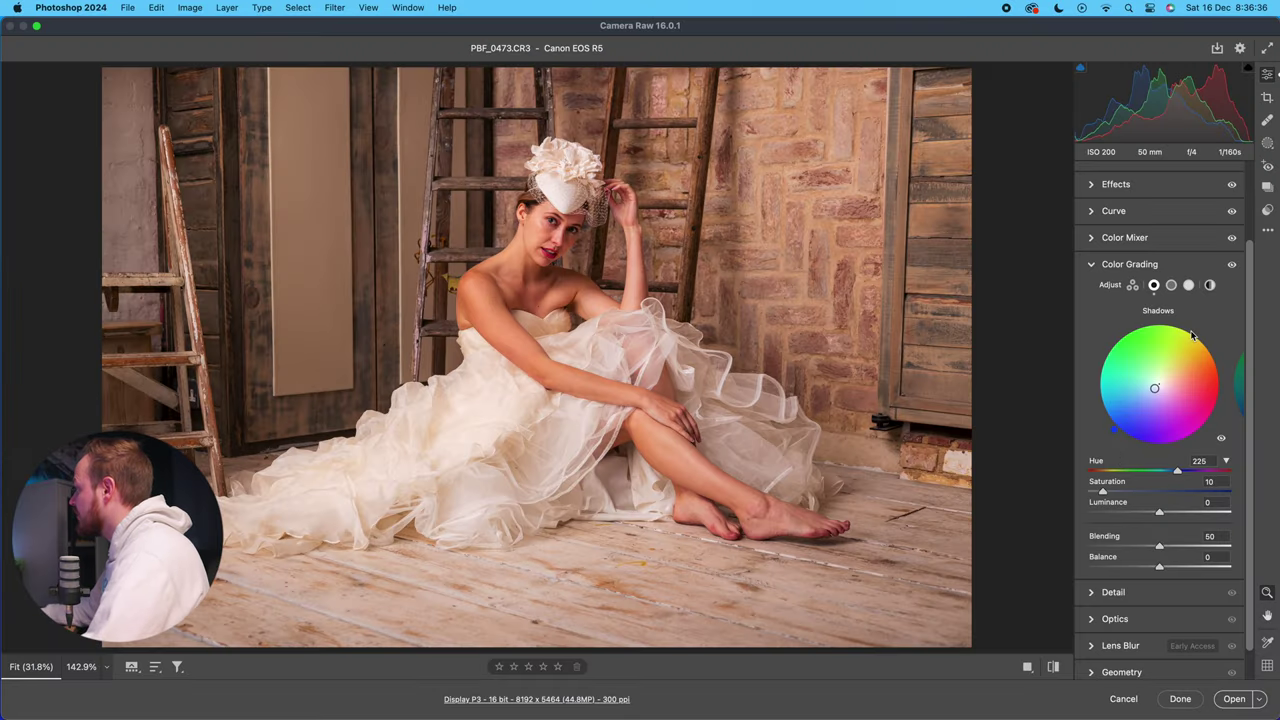
{"action": "left_click", "coordinate": [1172, 287]}
{"action": "left_click_drag", "start_coordinate": [1215, 326], "coordinate": [1196, 326]}
{"action": "left_click", "coordinate": [1208, 461]}
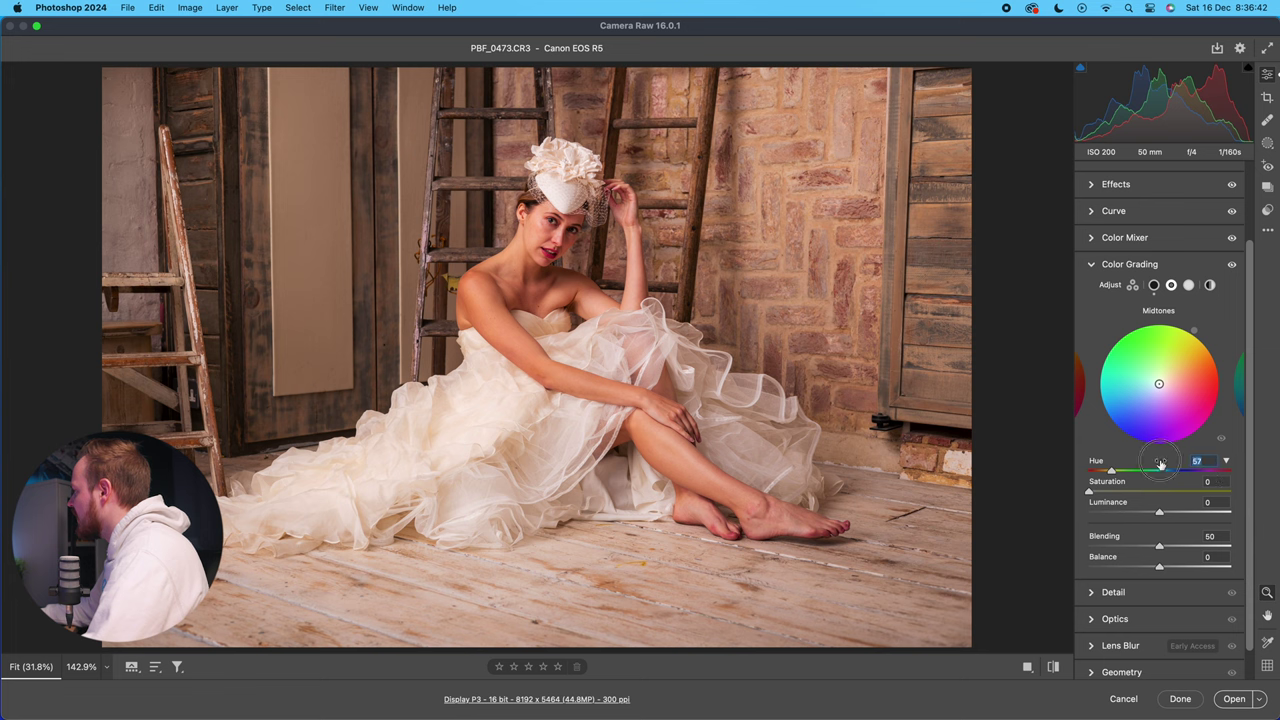
{"action": "type", "text": "55"}
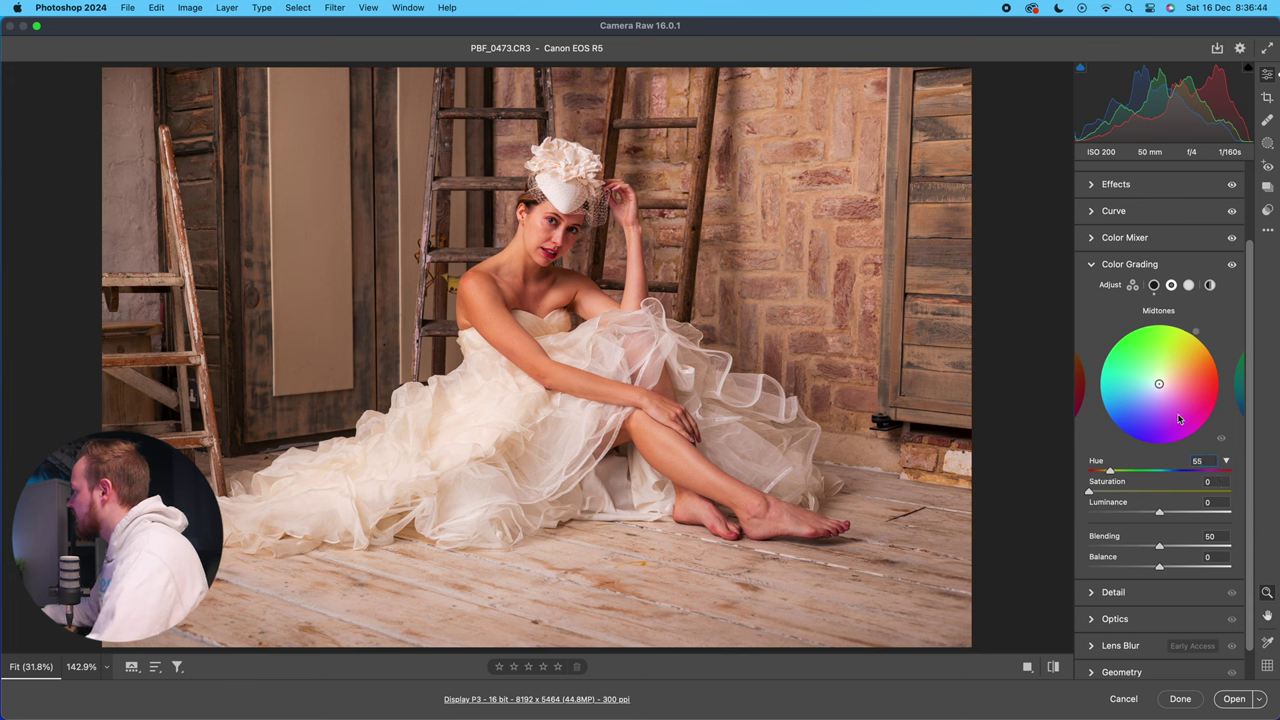
{"action": "left_click_drag", "start_coordinate": [1090, 493], "coordinate": [1102, 492]}
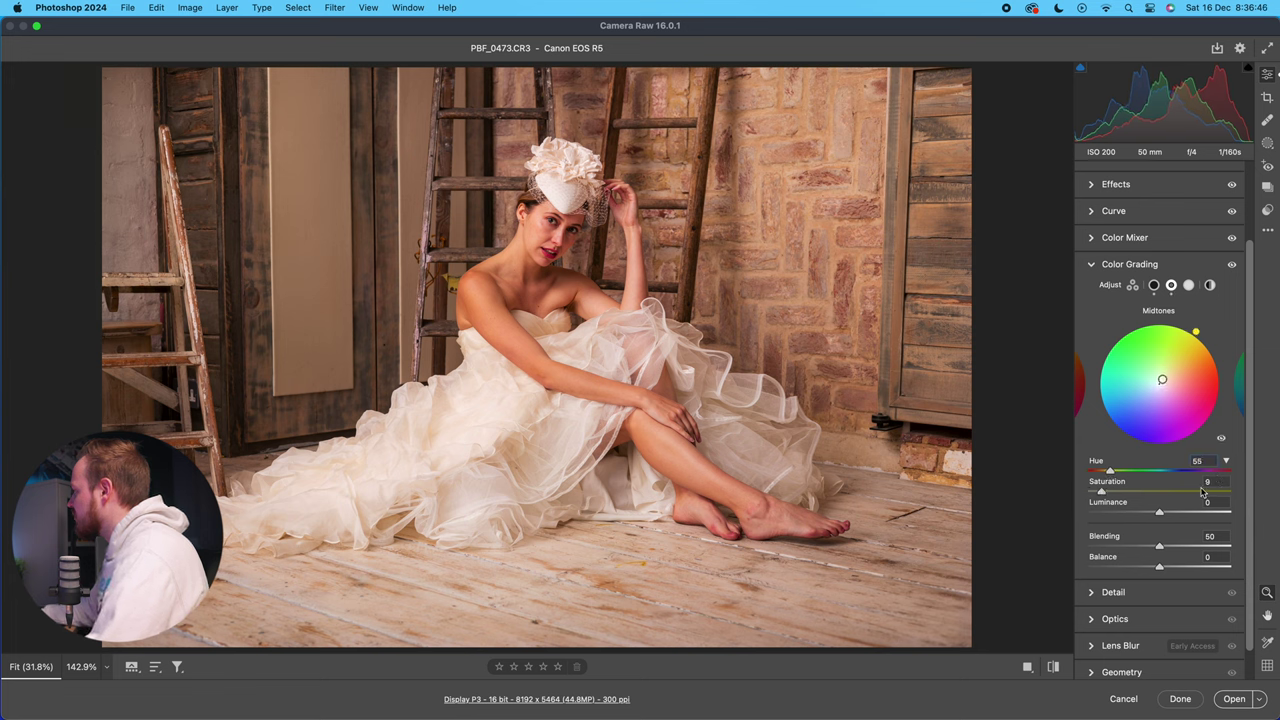
{"action": "type", "text": "15"}
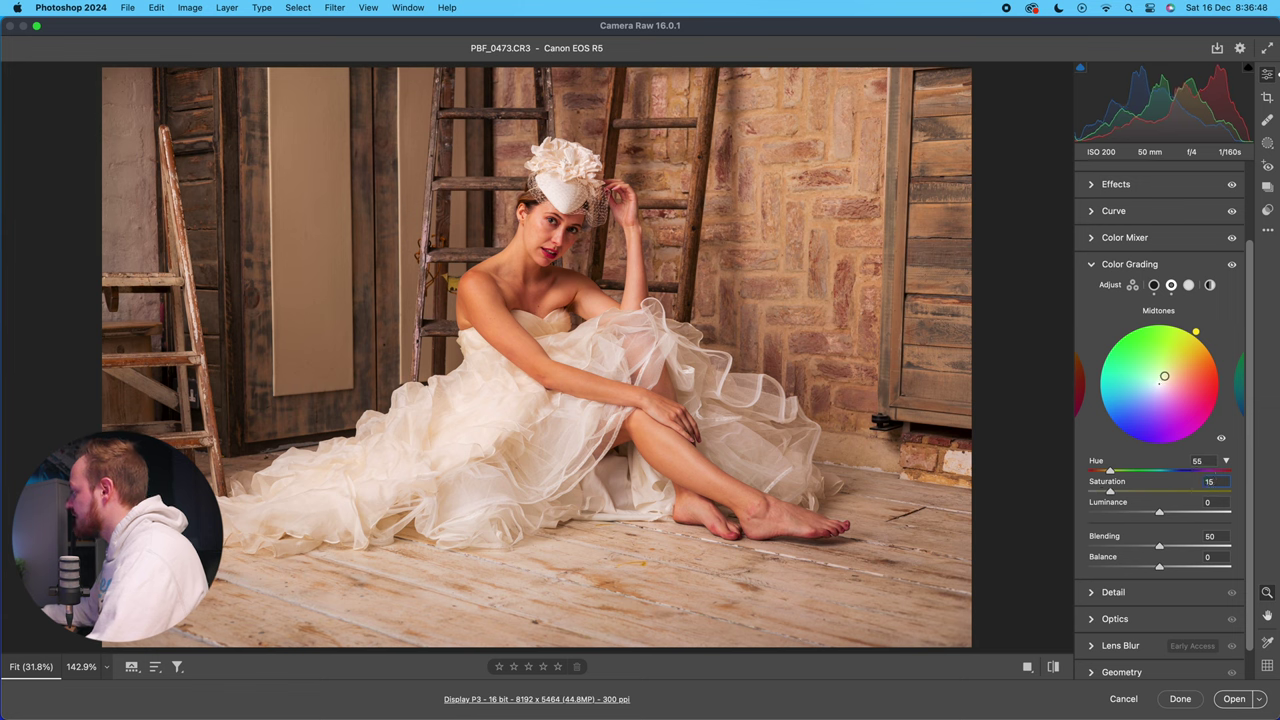
Set the highlights' color grading to Hue 20 and Saturation 5.
{"action": "left_click", "coordinate": [1188, 286]}
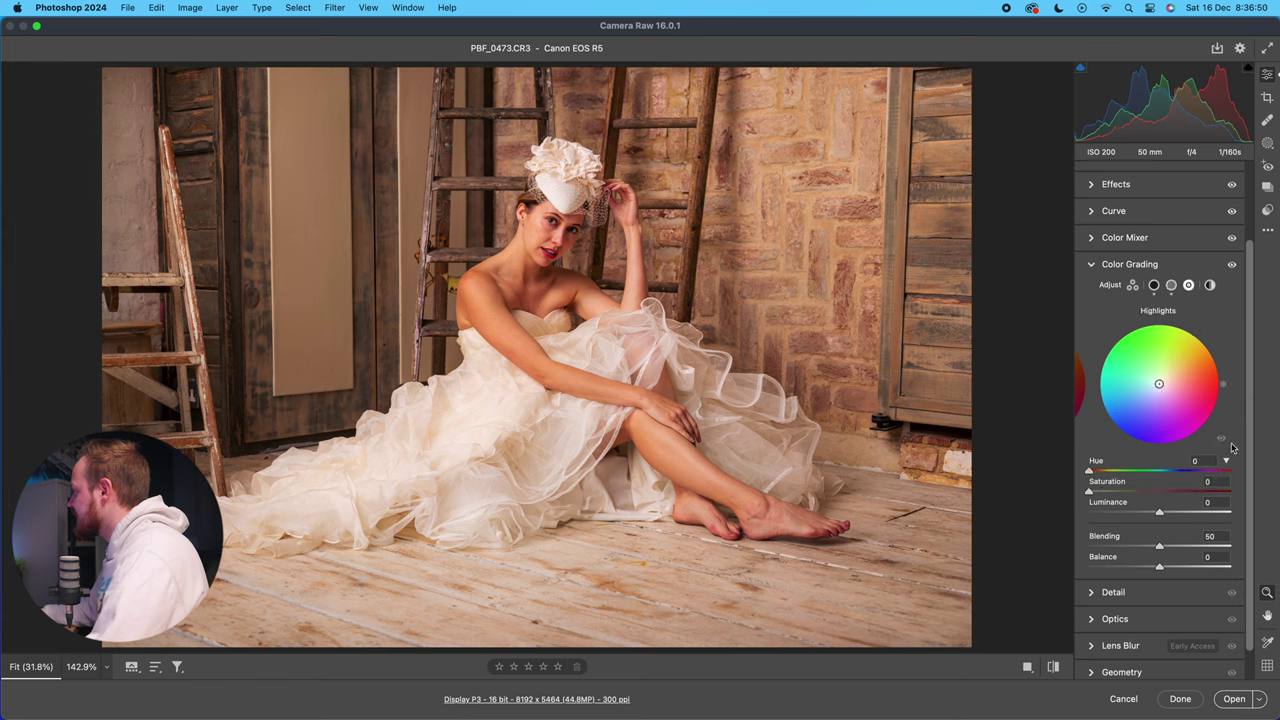
{"action": "left_click_drag", "start_coordinate": [1224, 387], "coordinate": [1218, 359]}
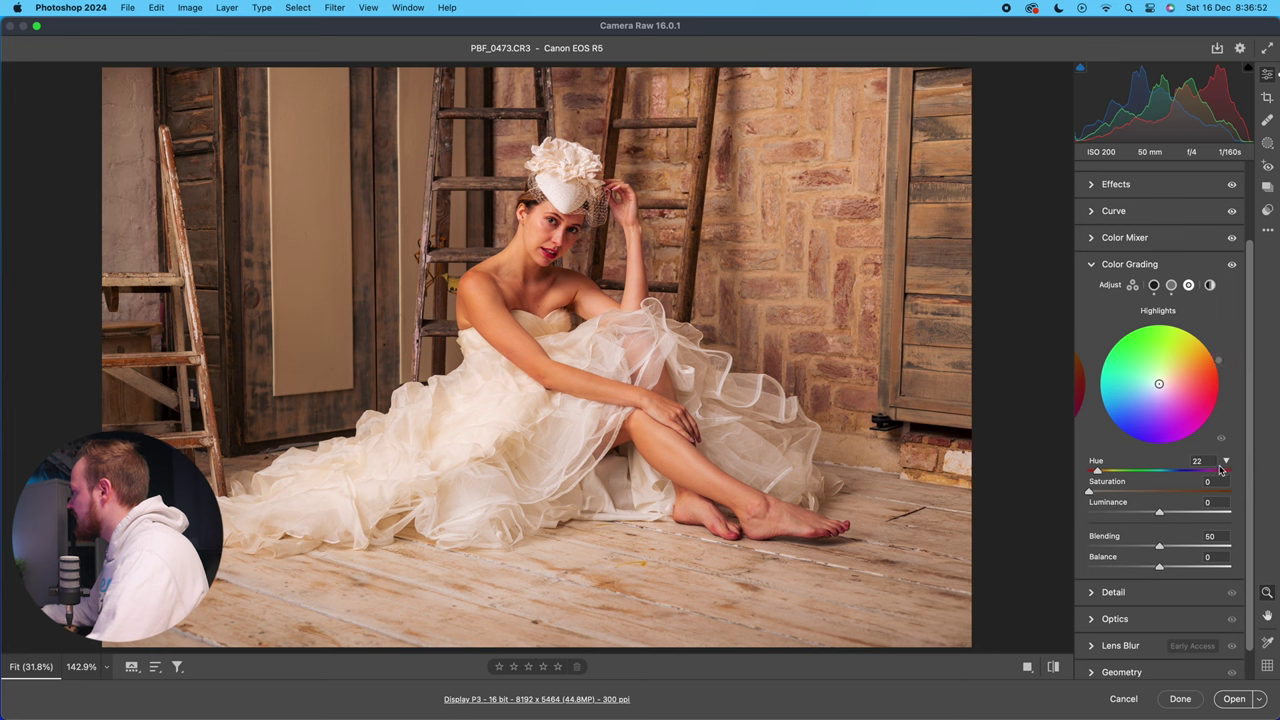
{"action": "type", "text": "20"}
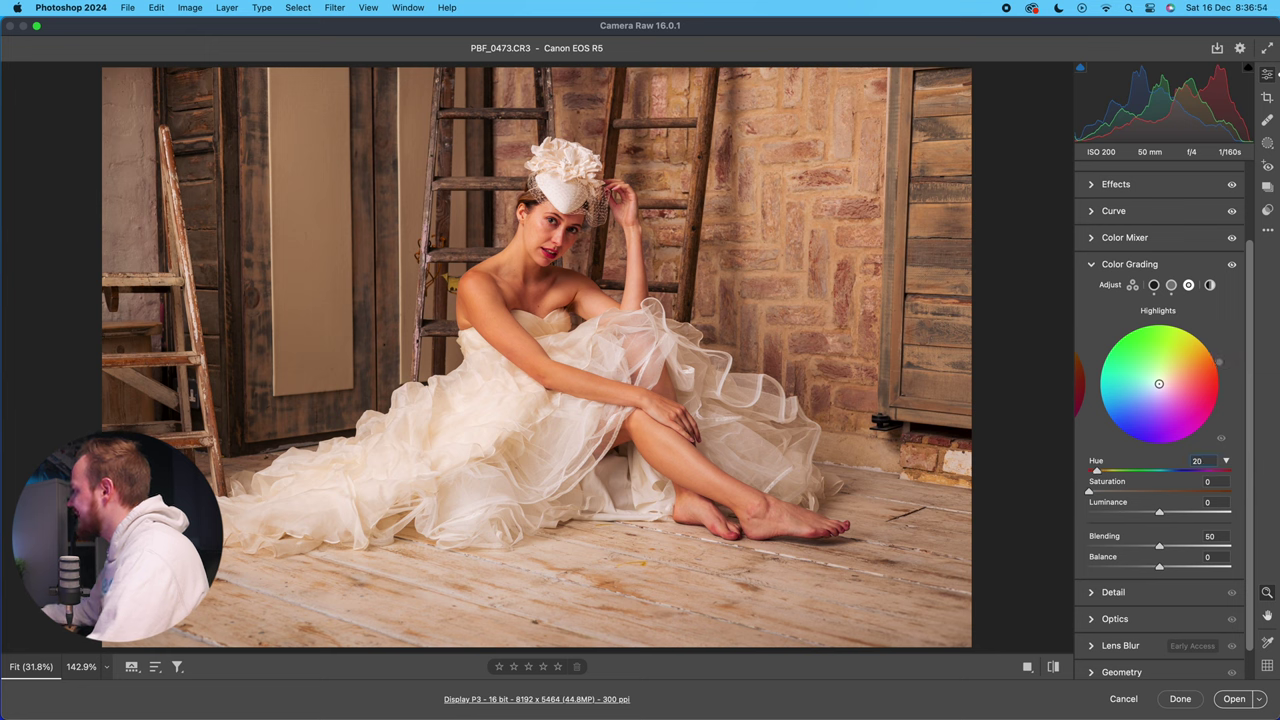
{"action": "left_click_drag", "start_coordinate": [1090, 493], "coordinate": [1097, 493]}
{"action": "left_click", "coordinate": [1216, 485]}
{"action": "type", "text": "5"}
Brighten the graded highlights with a Luminance of +10.
{"action": "left_click_drag", "start_coordinate": [1162, 514], "coordinate": [1171, 513]}
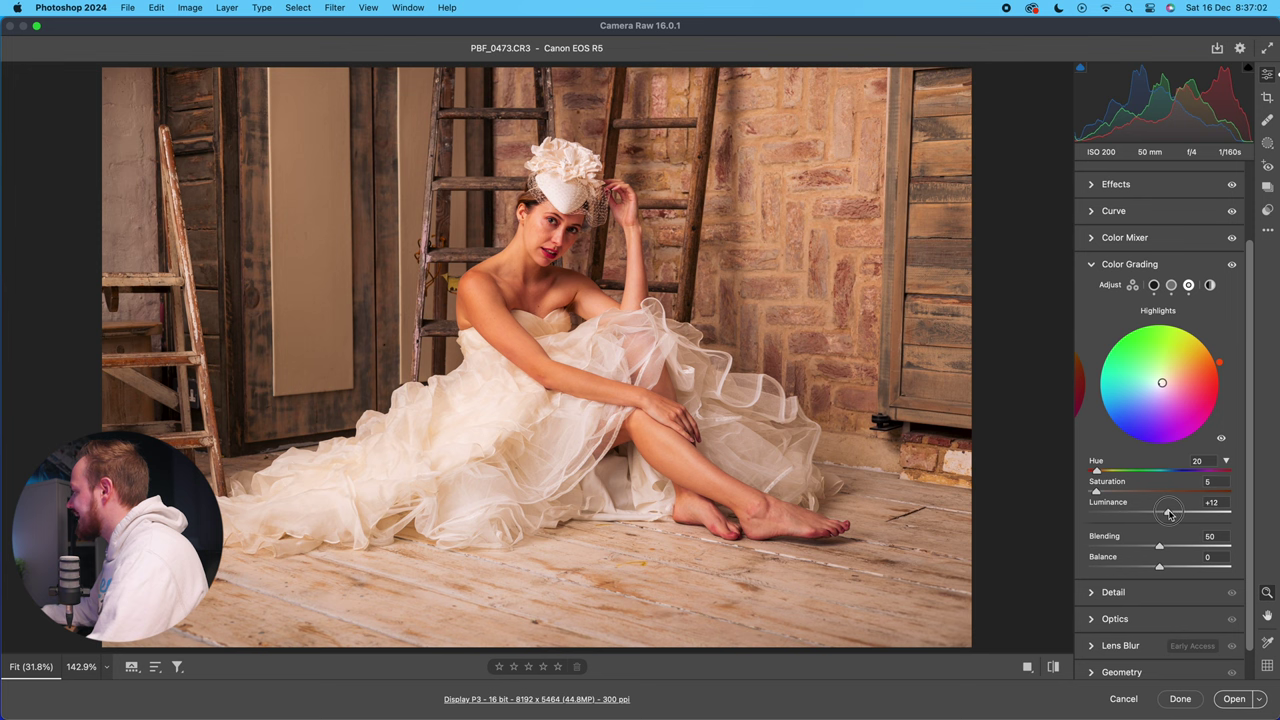
{"action": "left_click", "coordinate": [1213, 503]}
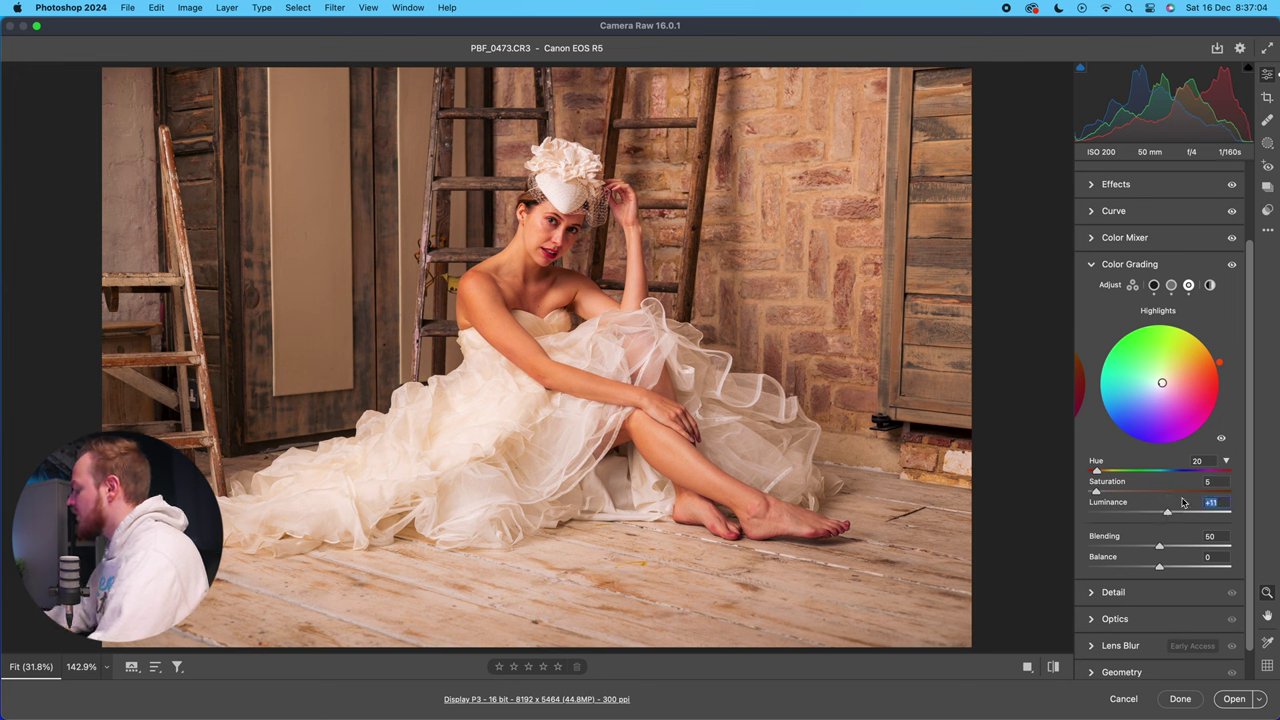
{"action": "type", "text": "10"}
{"action": "key", "text": "Return"}
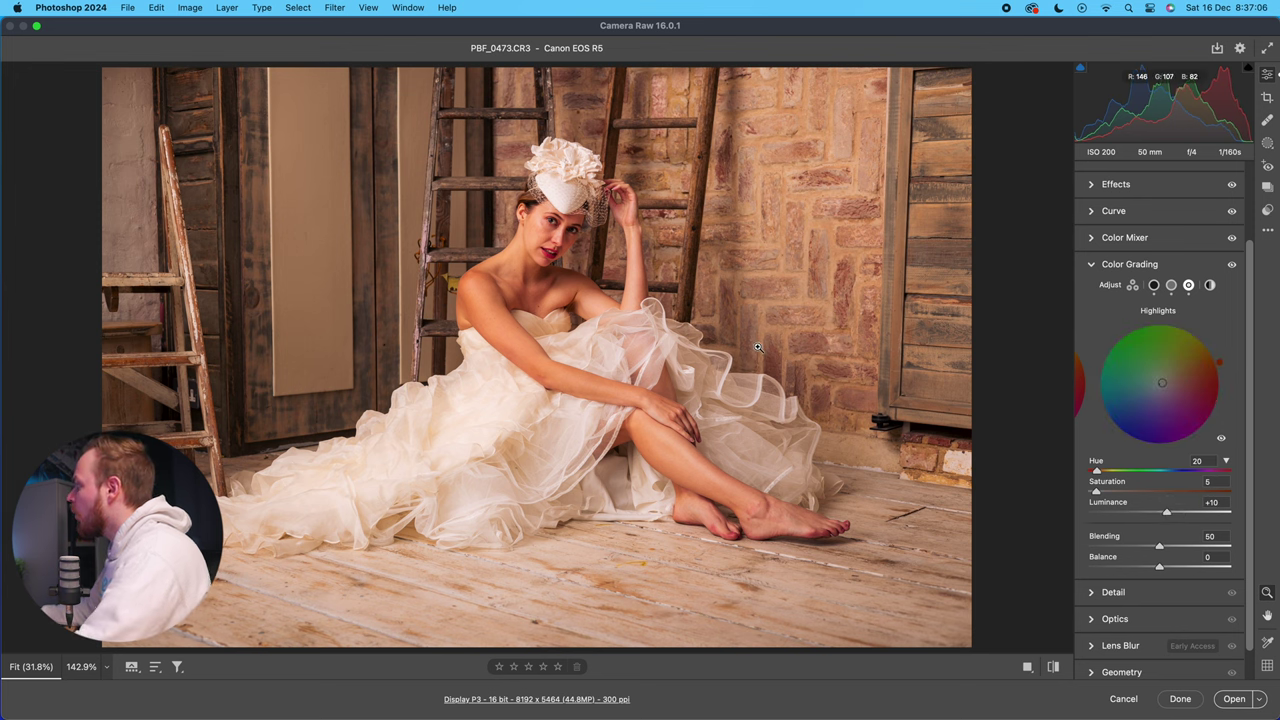
Review the color grading settings of the shadows, midtones and highlights in turn.
{"action": "left_click", "coordinate": [1154, 286]}
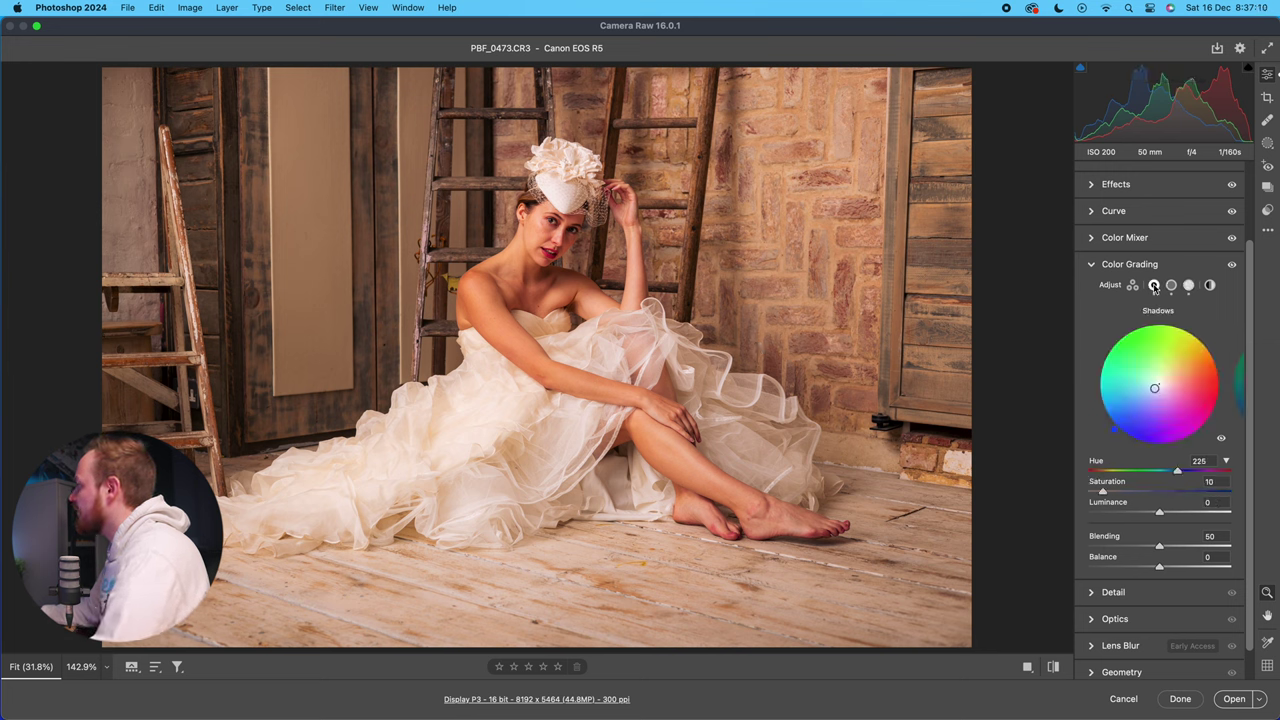
{"action": "left_click", "coordinate": [1188, 286]}
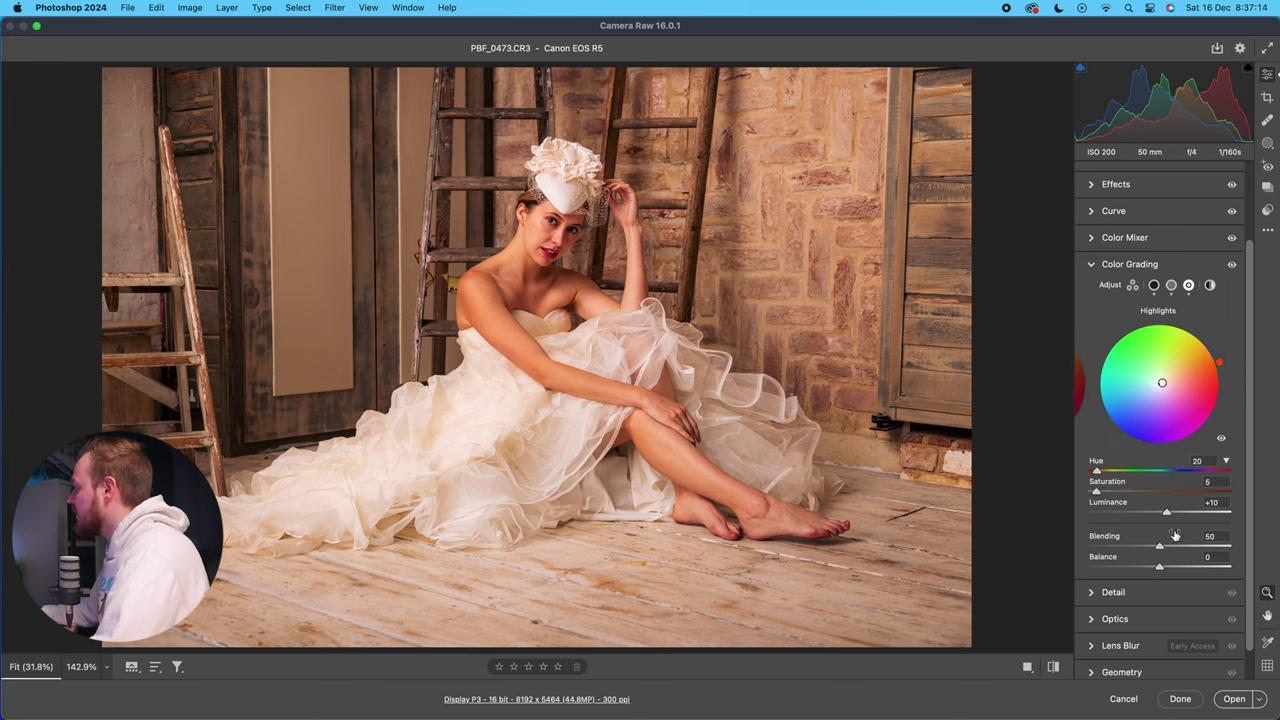
{"action": "scroll", "coordinate": [1176, 536], "scroll_direction": "down", "scroll_amount": 1}
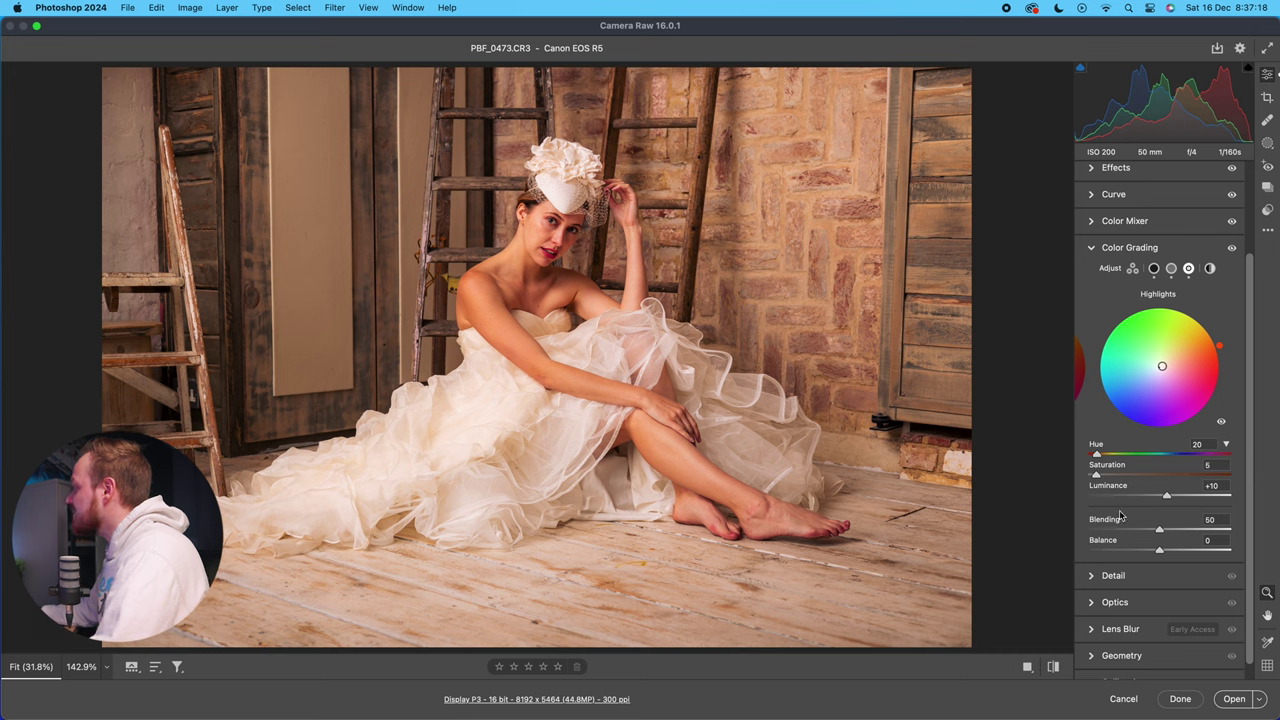
{"action": "left_click", "coordinate": [1154, 268]}
{"action": "left_click", "coordinate": [1171, 268]}
{"action": "left_click", "coordinate": [1188, 268]}
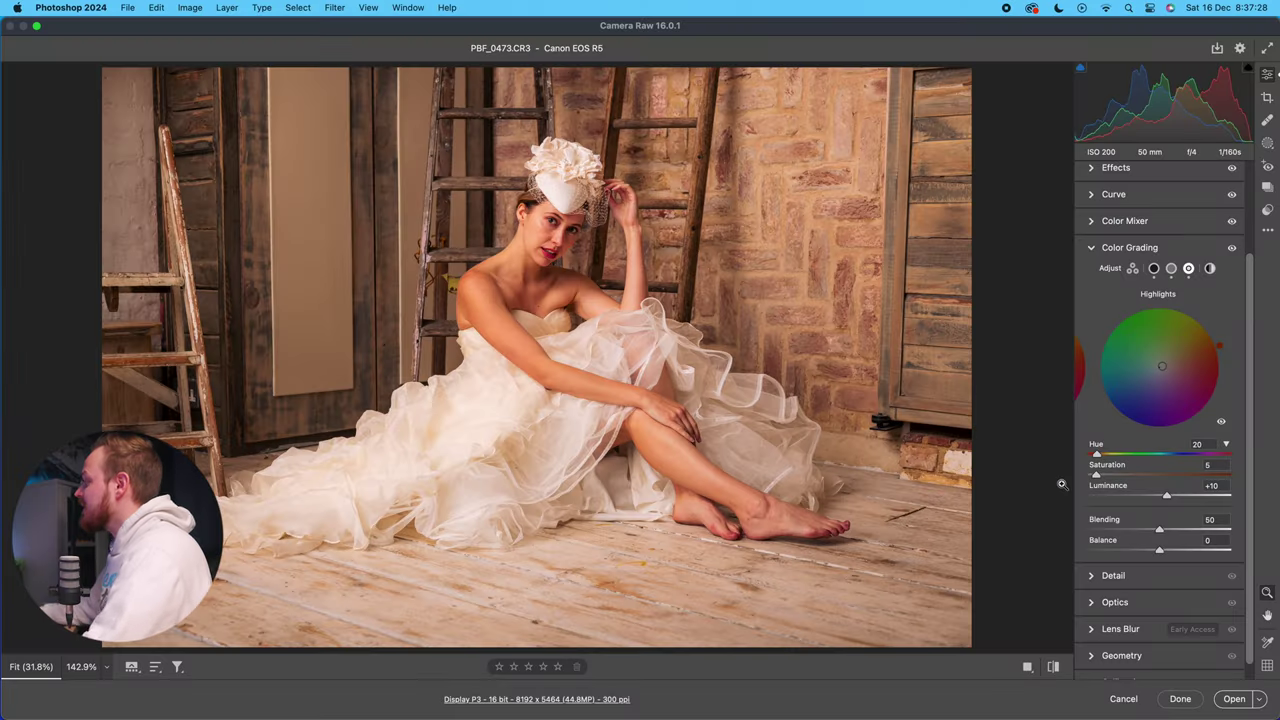
Test the color grading Blending at 0 and 78, and set it to 66.
{"action": "left_click_drag", "start_coordinate": [1160, 531], "coordinate": [1080, 528]}
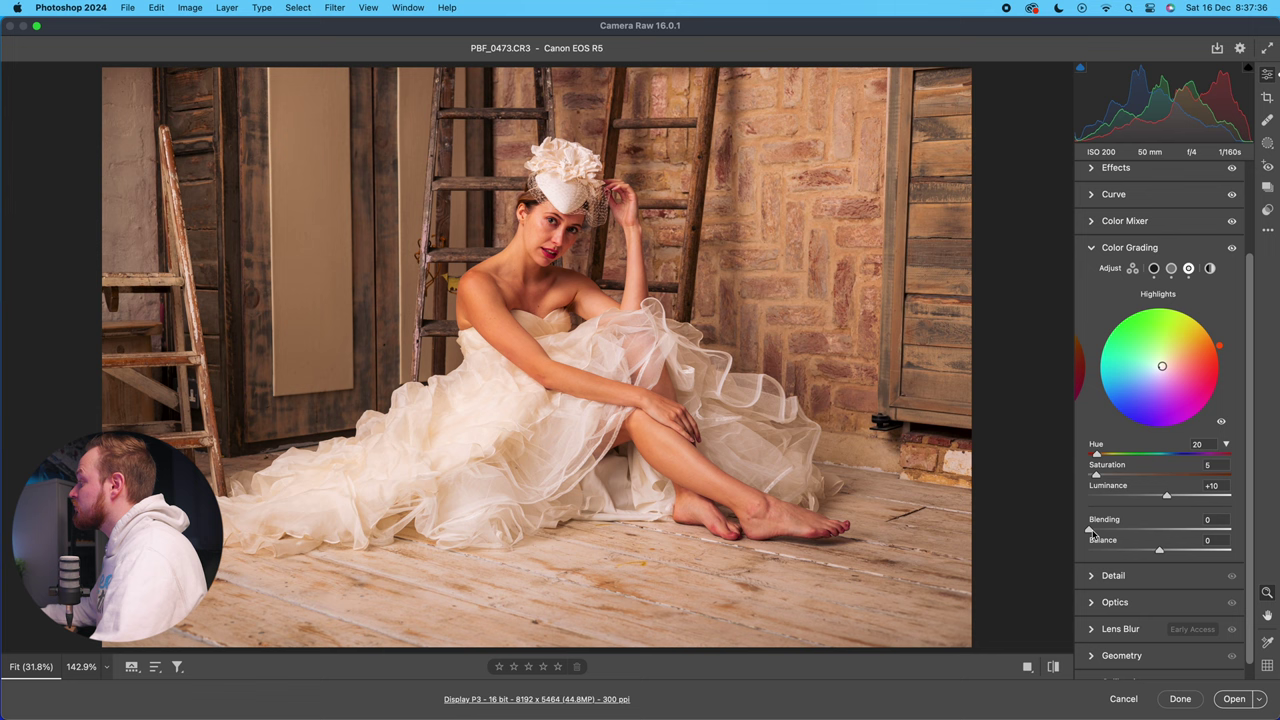
{"action": "left_click_drag", "start_coordinate": [1090, 534], "coordinate": [1200, 531]}
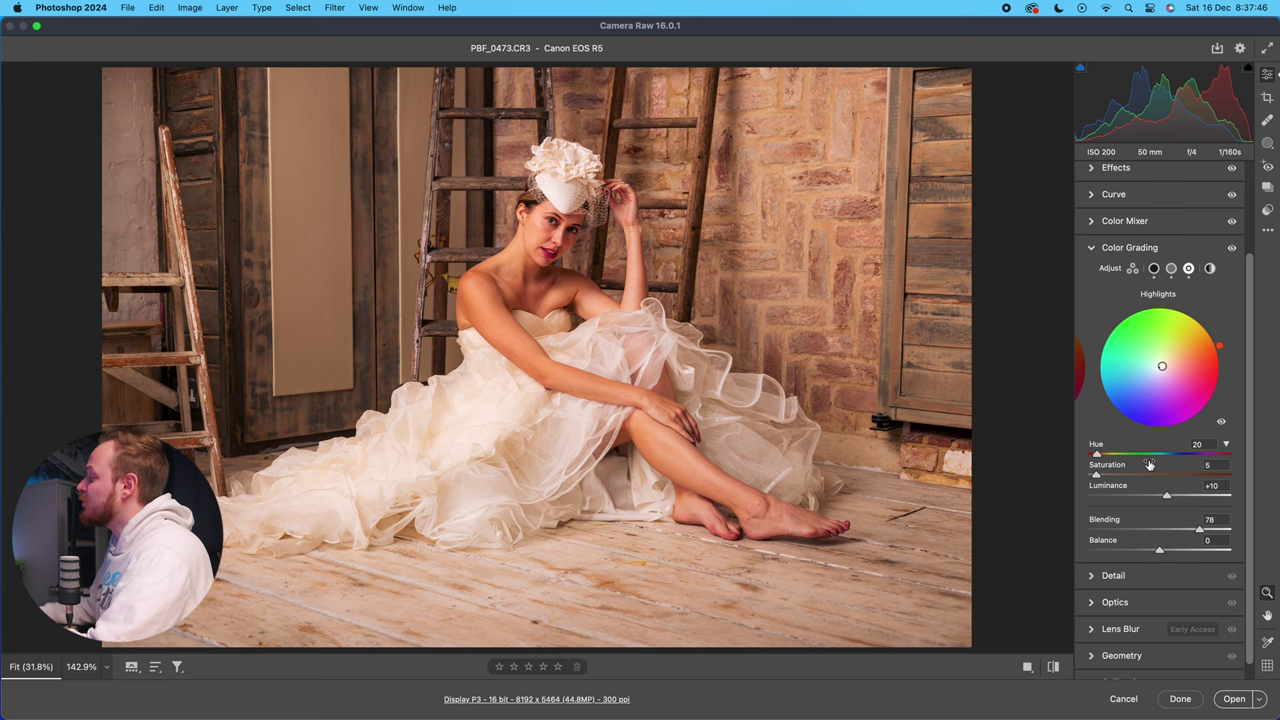
{"action": "left_click_drag", "start_coordinate": [1181, 531], "coordinate": [1159, 532]}
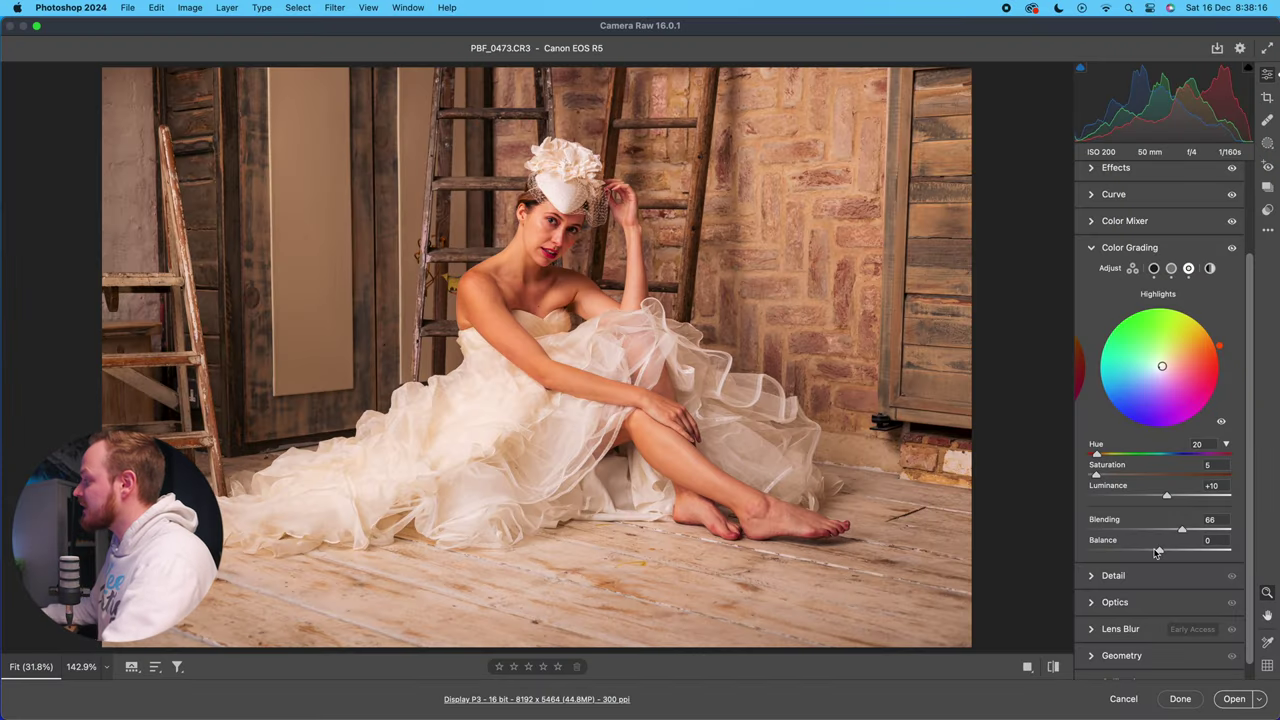
Test the color grading Balance at +80, -84 and -1.
{"action": "left_click_drag", "start_coordinate": [1157, 552], "coordinate": [1217, 551]}
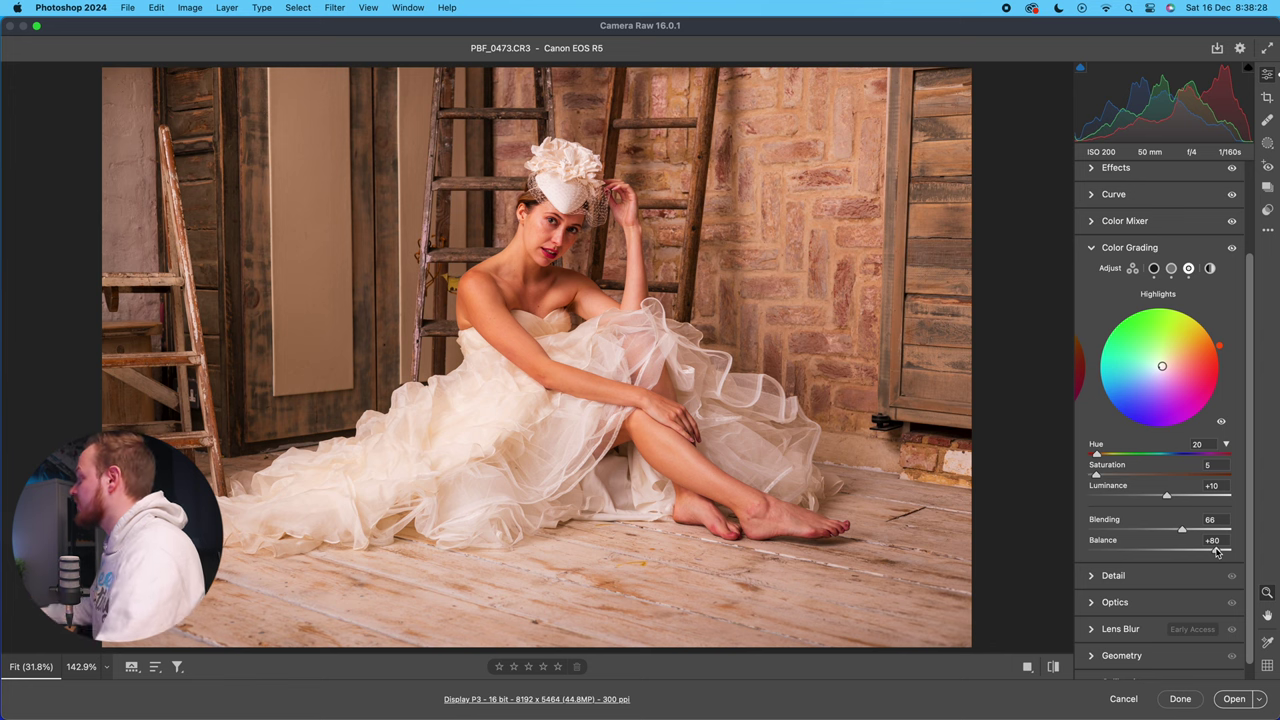
{"action": "left_click_drag", "start_coordinate": [1215, 551], "coordinate": [1100, 552]}
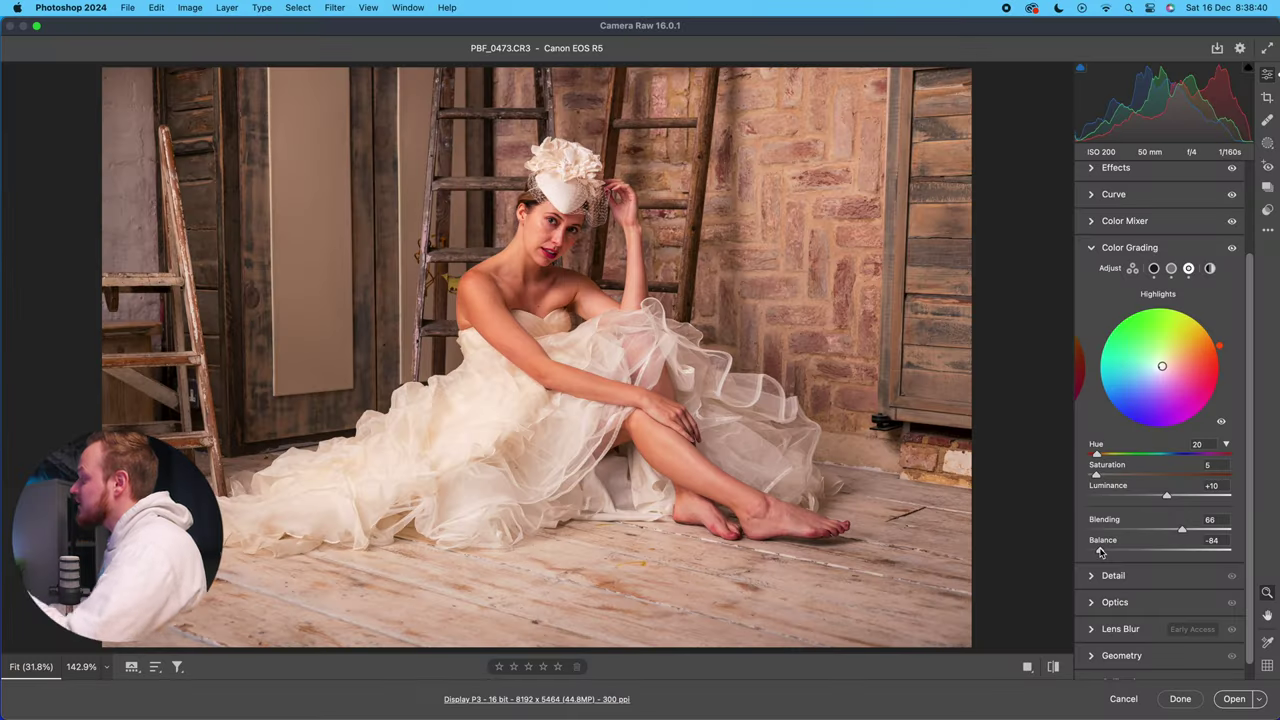
{"action": "mouse_move", "coordinate": [1160, 551]}
{"action": "left_mouse_down"}
{"action": "mouse_move", "coordinate": [1203, 551]}
{"action": "mouse_move", "coordinate": [1110, 551]}
{"action": "mouse_move", "coordinate": [1218, 548]}
{"action": "mouse_move", "coordinate": [1159, 552]}
{"action": "left_mouse_up"}
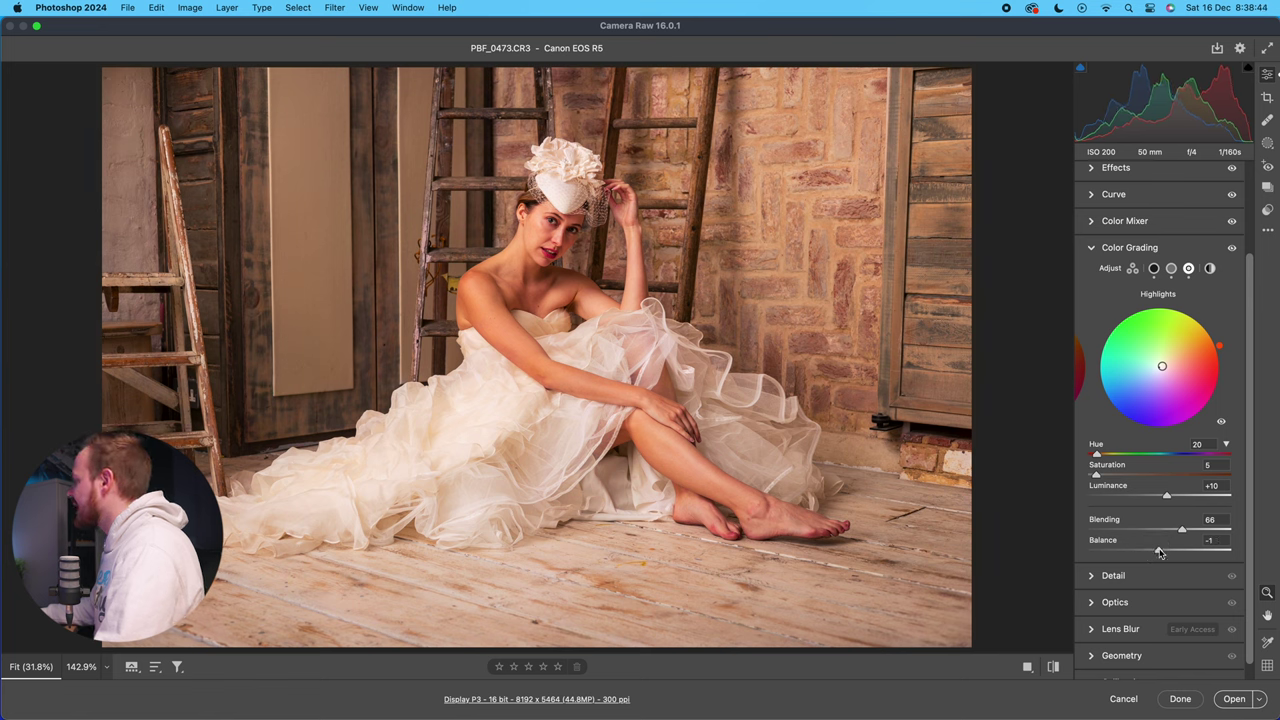
Set the color grading Blending to 75 and the Balance to +15.
{"action": "left_click", "coordinate": [1214, 521]}
{"action": "type", "text": "75"}
{"action": "key", "text": "Return"}
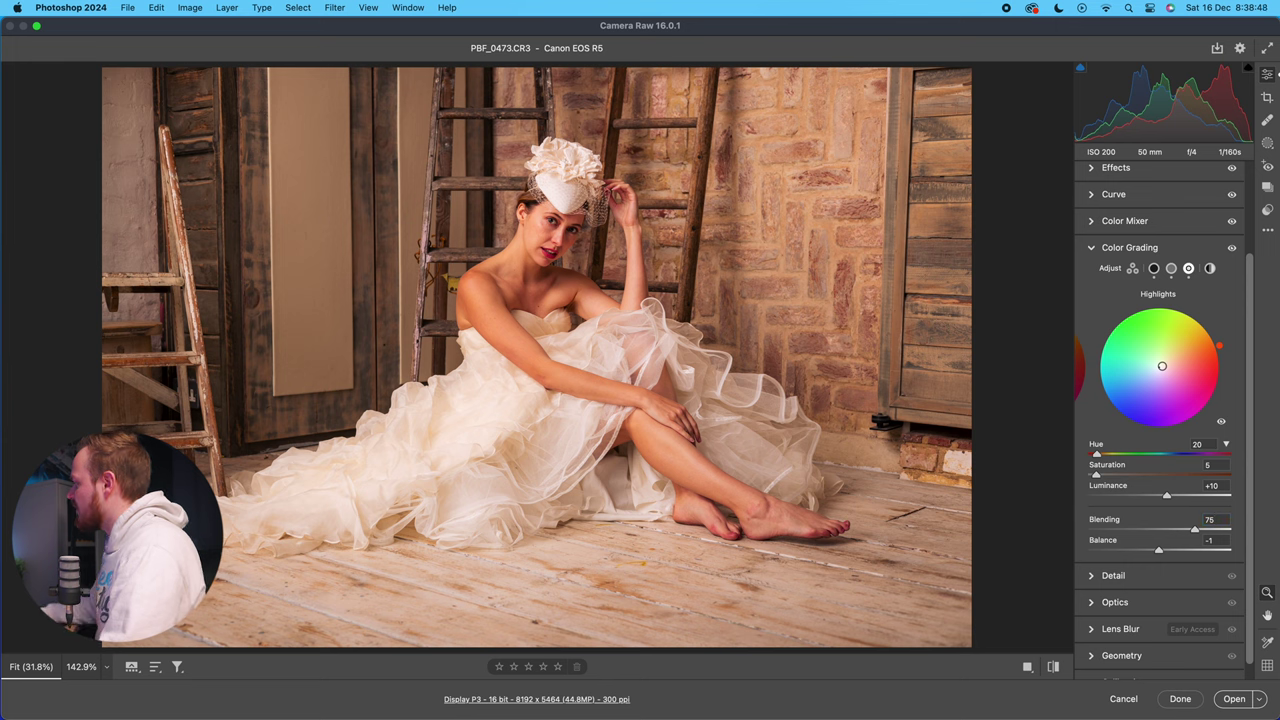
{"action": "left_click_drag", "start_coordinate": [1159, 552], "coordinate": [1168, 550]}
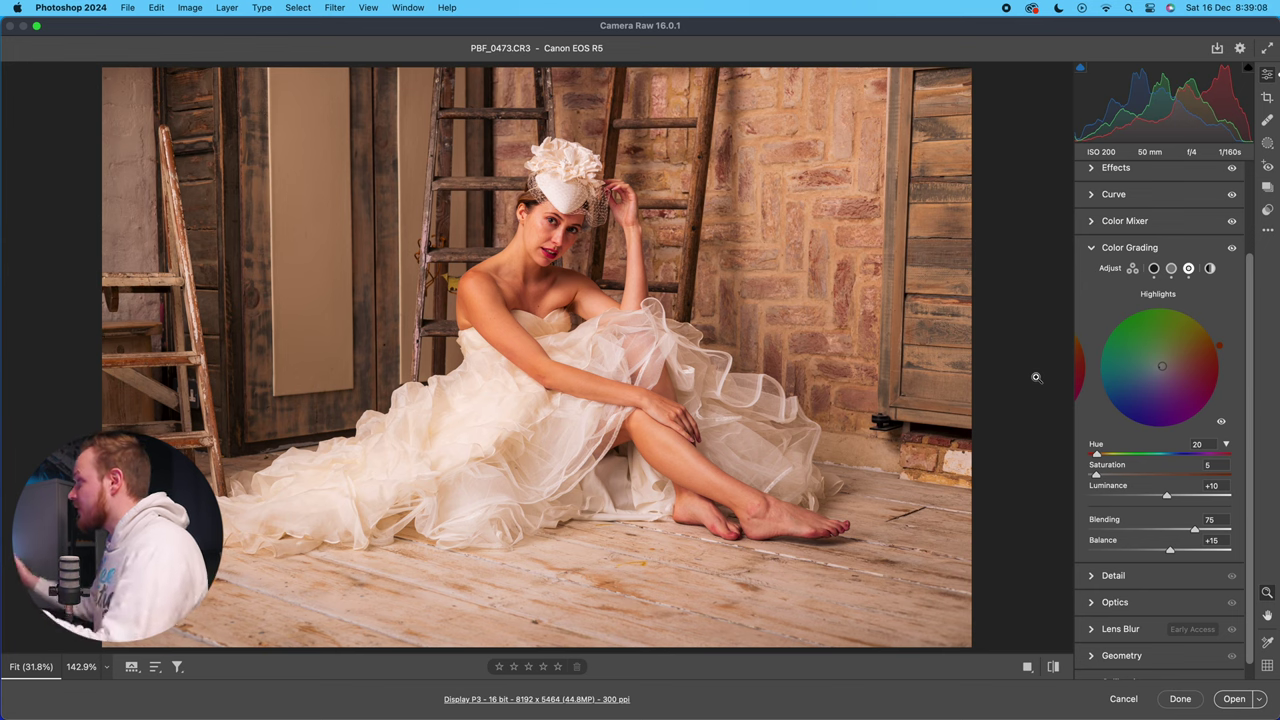
Try strong blue and red casts on the Global color grading, and set it to Hue 20 and Saturation 5.
{"action": "left_click", "coordinate": [1210, 269]}
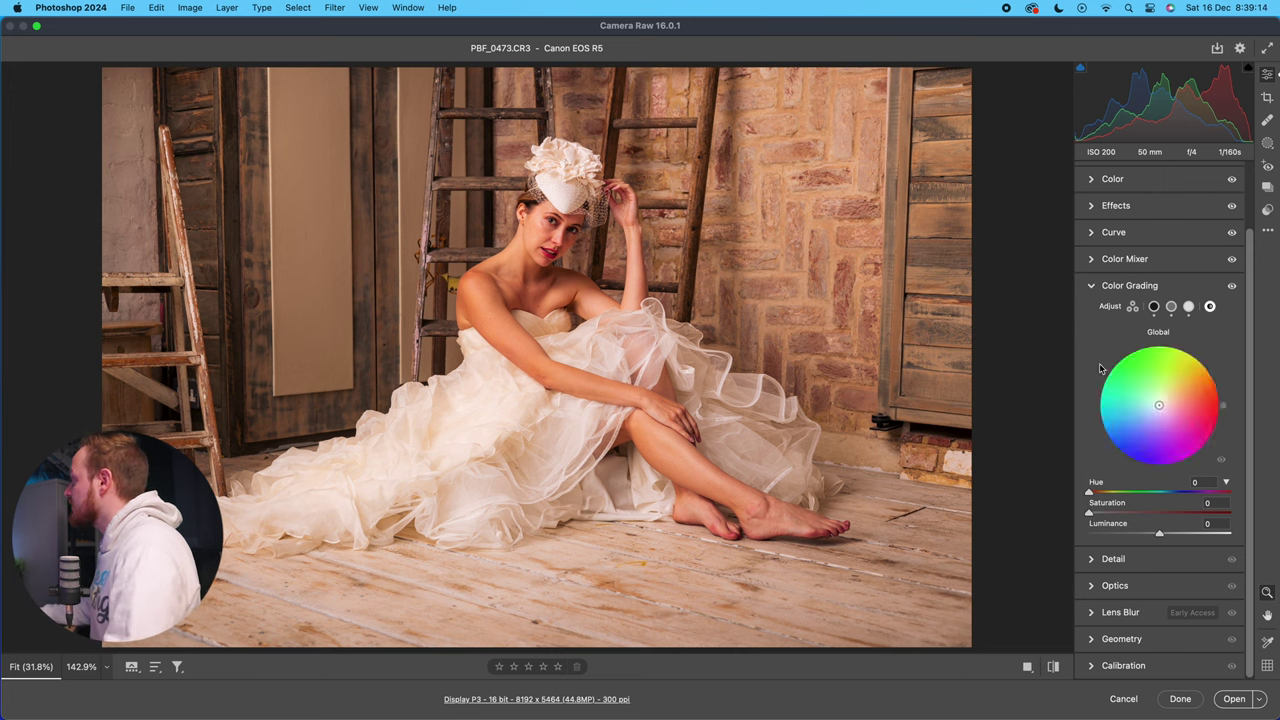
{"action": "left_click_drag", "start_coordinate": [1224, 410], "coordinate": [1244, 512]}
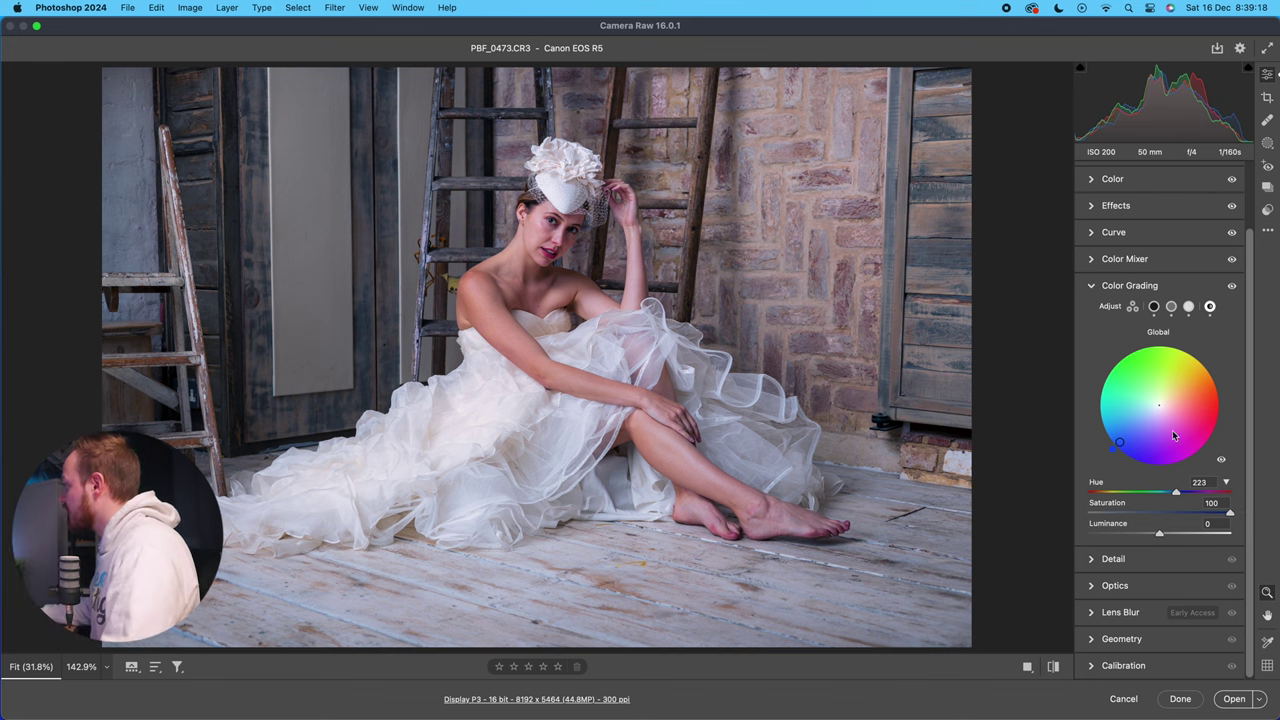
{"action": "left_click_drag", "start_coordinate": [1116, 452], "coordinate": [1268, 372]}
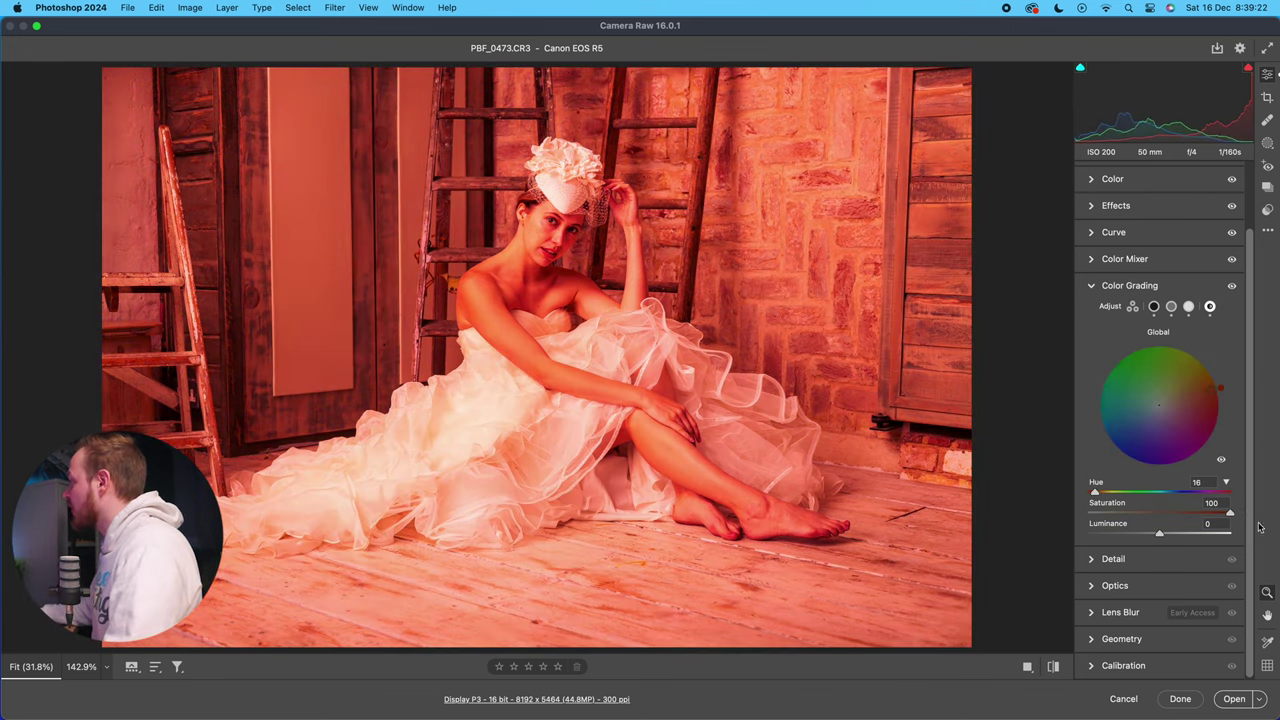
{"action": "left_click_drag", "start_coordinate": [1231, 514], "coordinate": [1092, 513]}
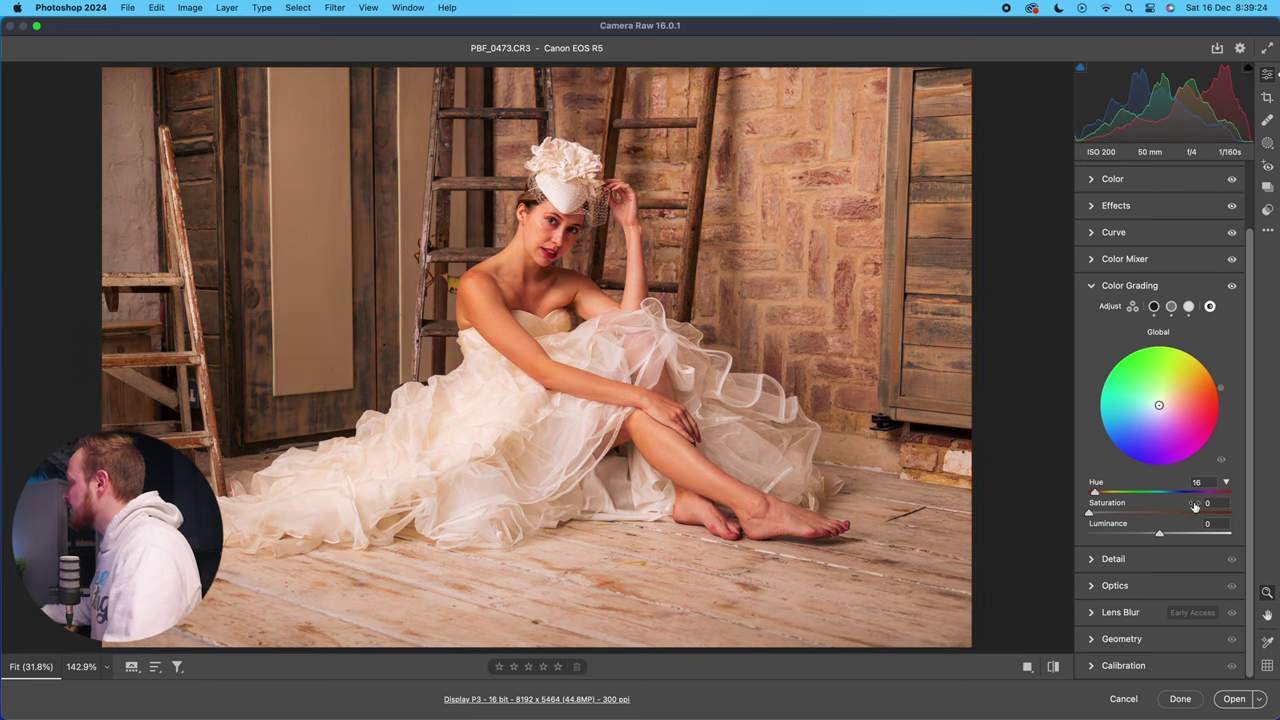
{"action": "type", "text": "5"}
{"action": "key", "text": "Return"}
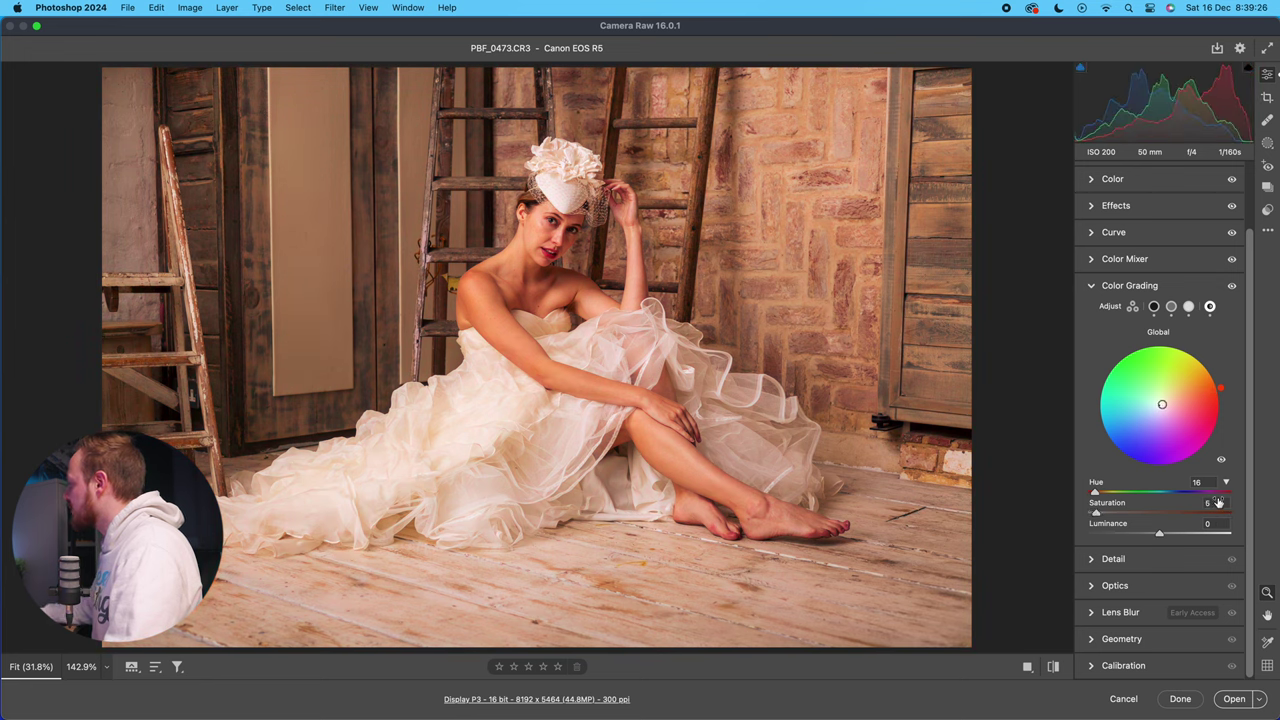
{"action": "left_click", "coordinate": [1204, 483]}
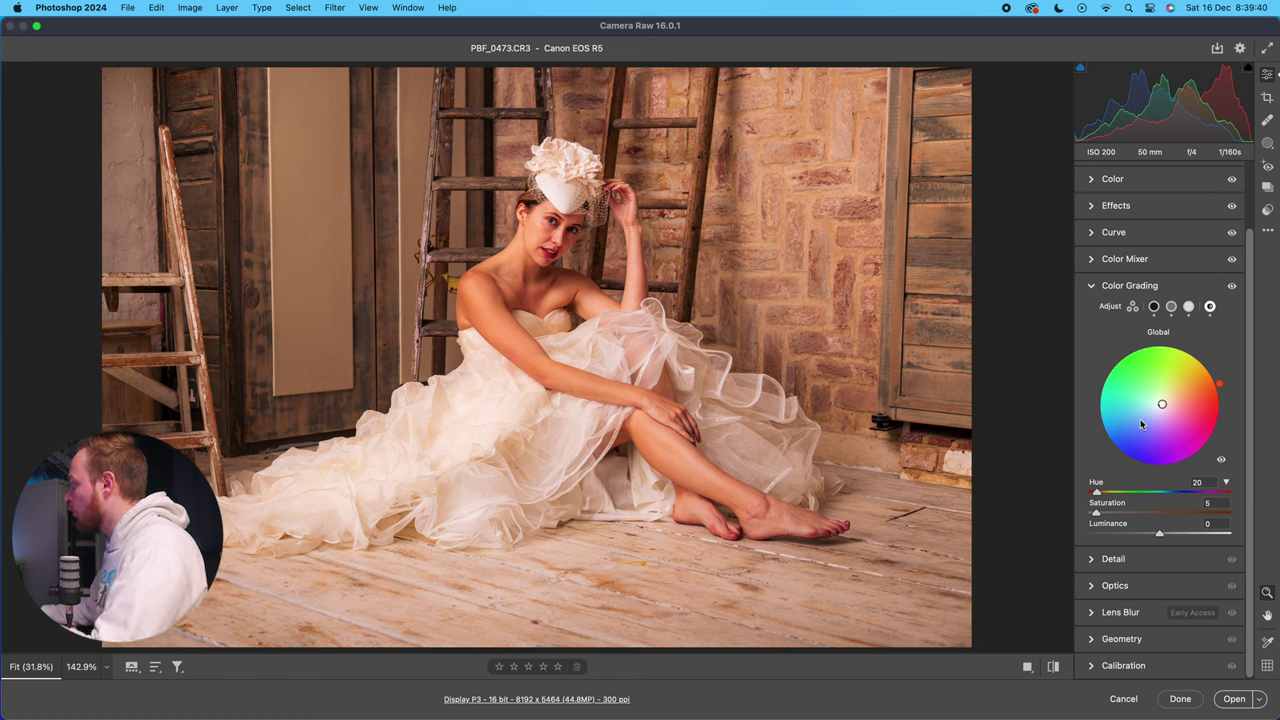
Review the highlights, midtones, shadows and combined color grading wheels, and collapse the Color Grading settings.
{"action": "left_click", "coordinate": [1189, 307]}
{"action": "left_click", "coordinate": [1171, 306]}
{"action": "left_click", "coordinate": [1154, 307]}
{"action": "left_click", "coordinate": [1135, 307]}
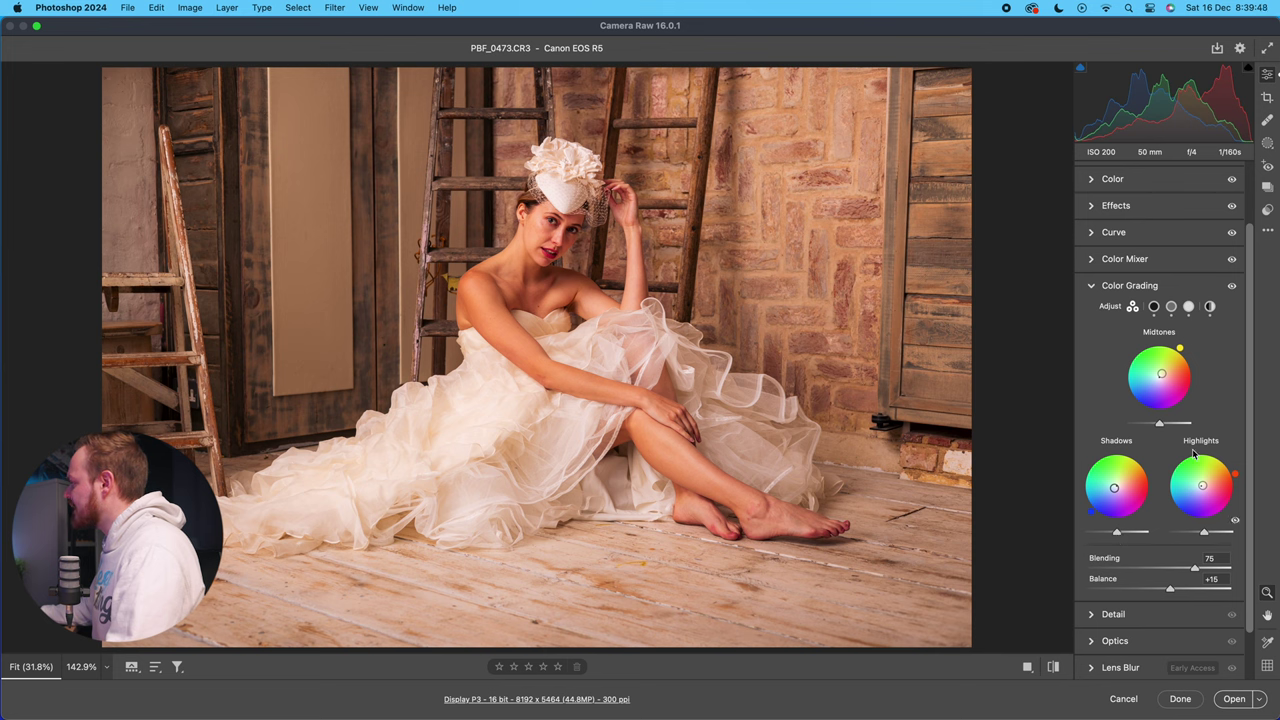
{"action": "left_click", "coordinate": [1155, 307]}
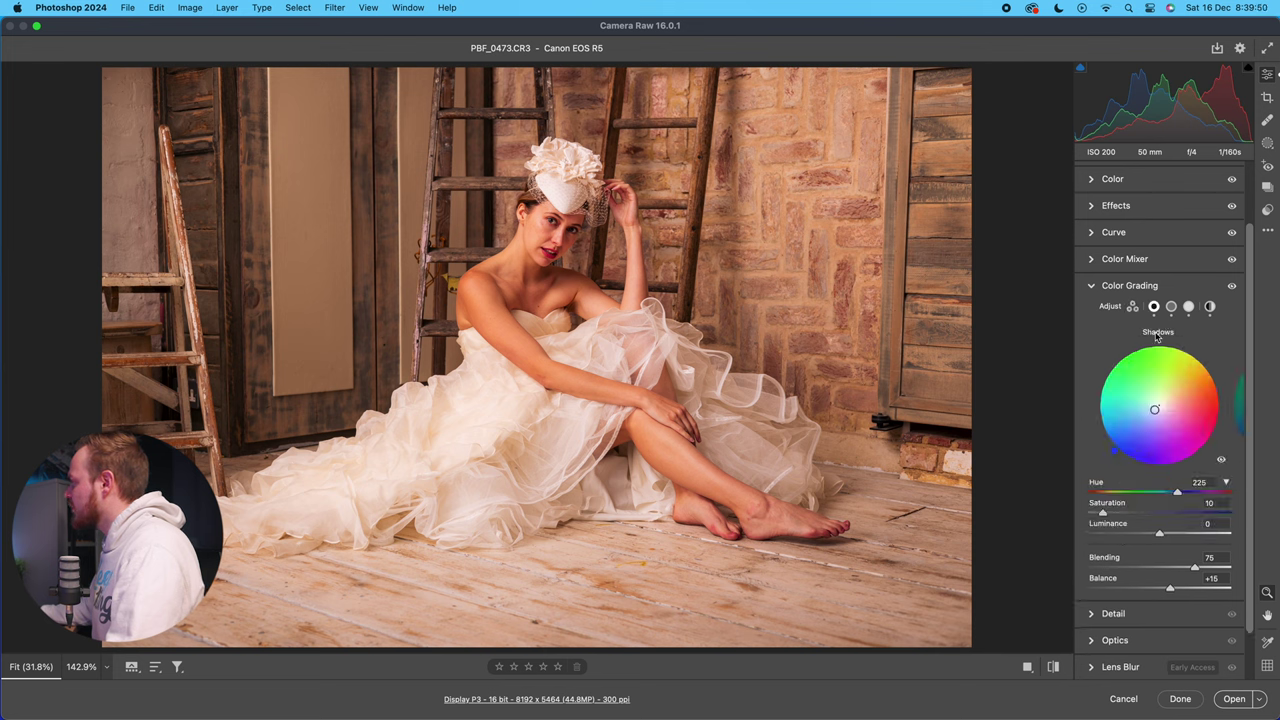
{"action": "left_click", "coordinate": [1171, 310]}
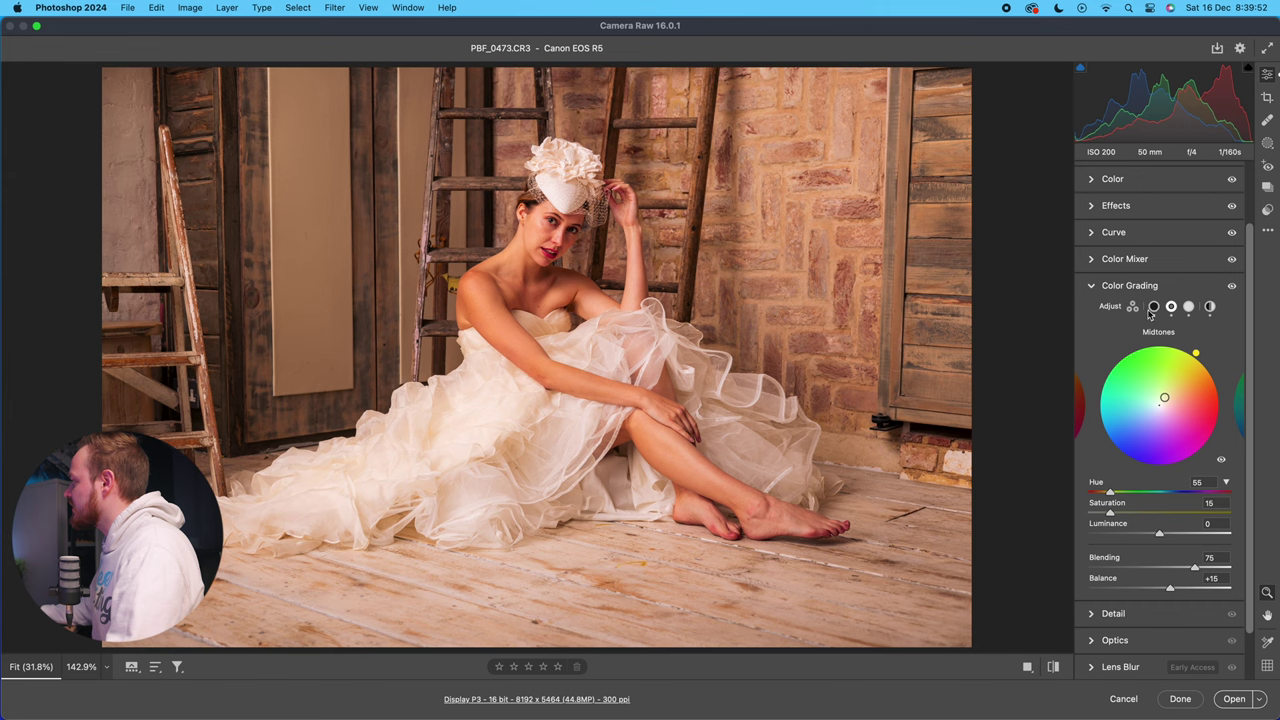
{"action": "left_click", "coordinate": [1133, 286]}
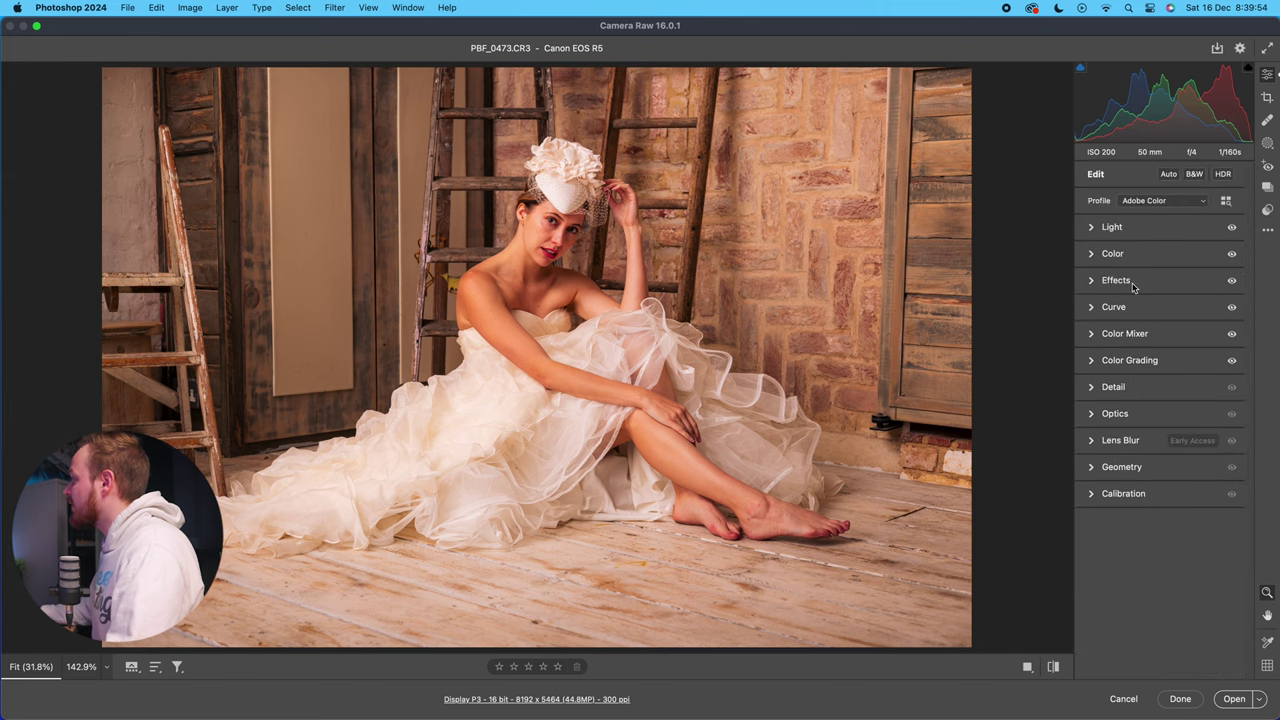
Expand the Detail sharpening settings and lower Sharpening to 7, Radius to 0.5 and Detail to 0.
{"action": "mouse_move", "coordinate": [1131, 369]}
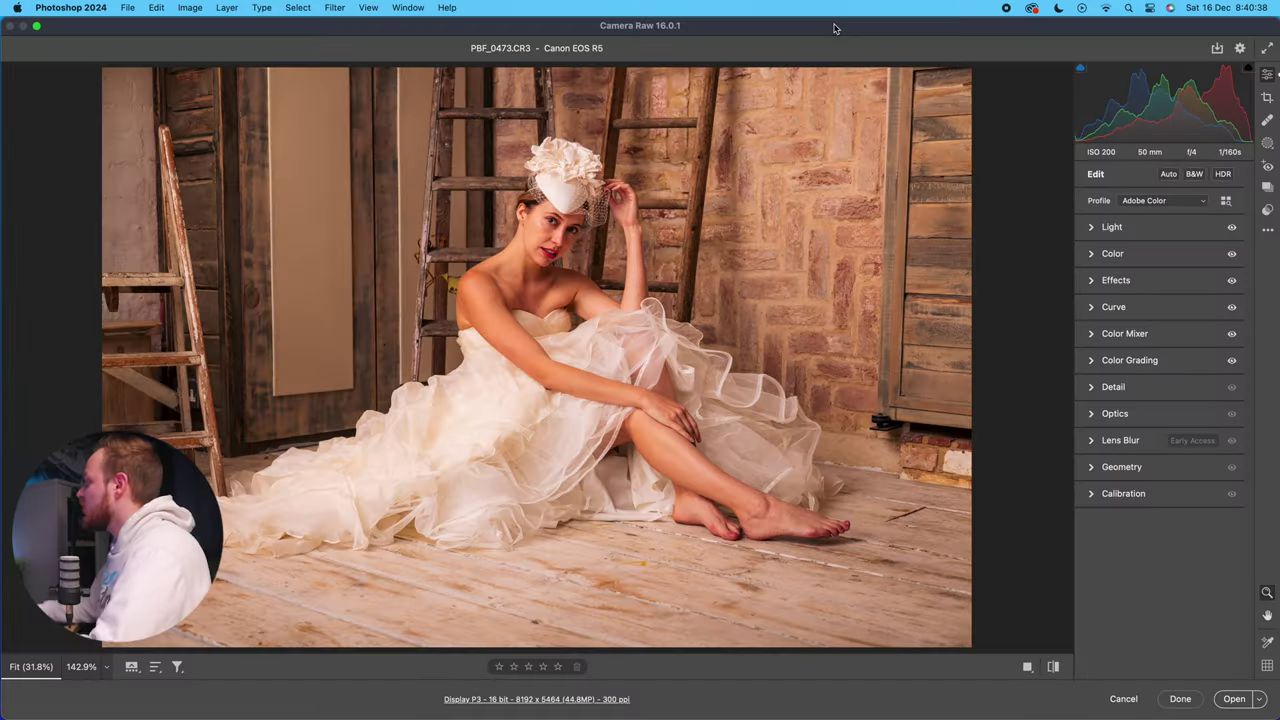
{"action": "left_click", "coordinate": [1112, 387]}
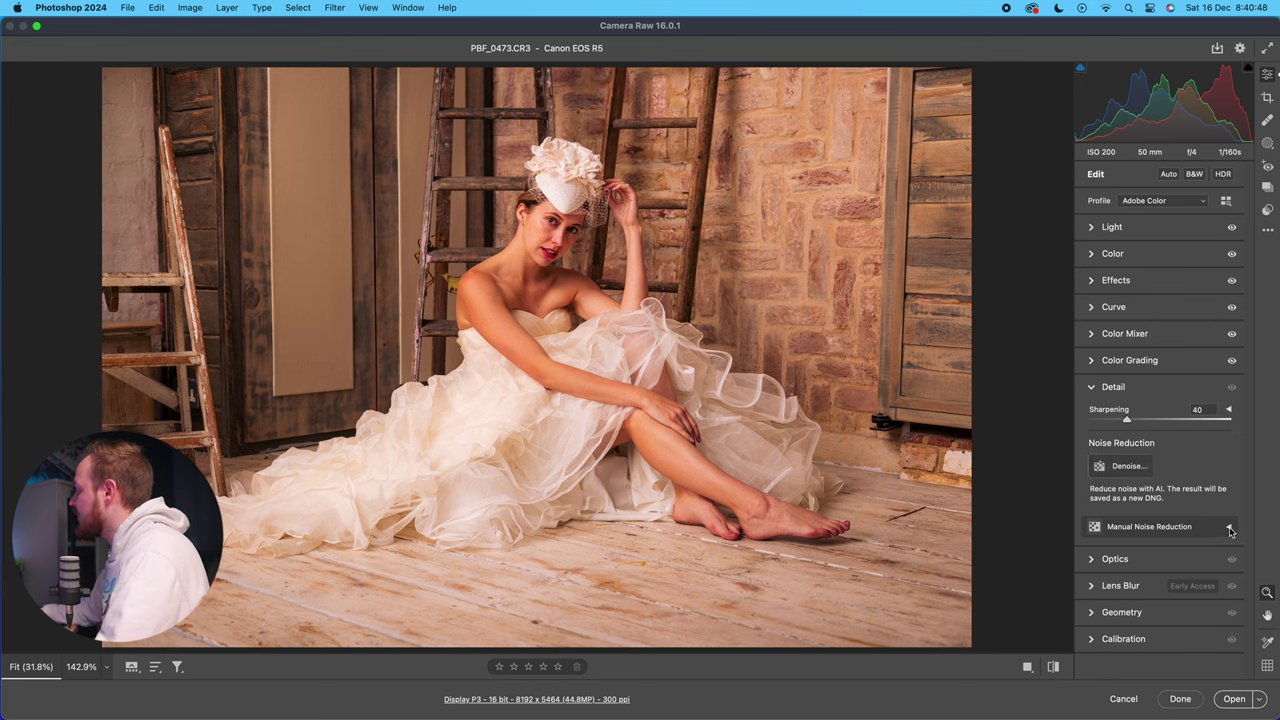
{"action": "left_click", "coordinate": [1229, 410]}
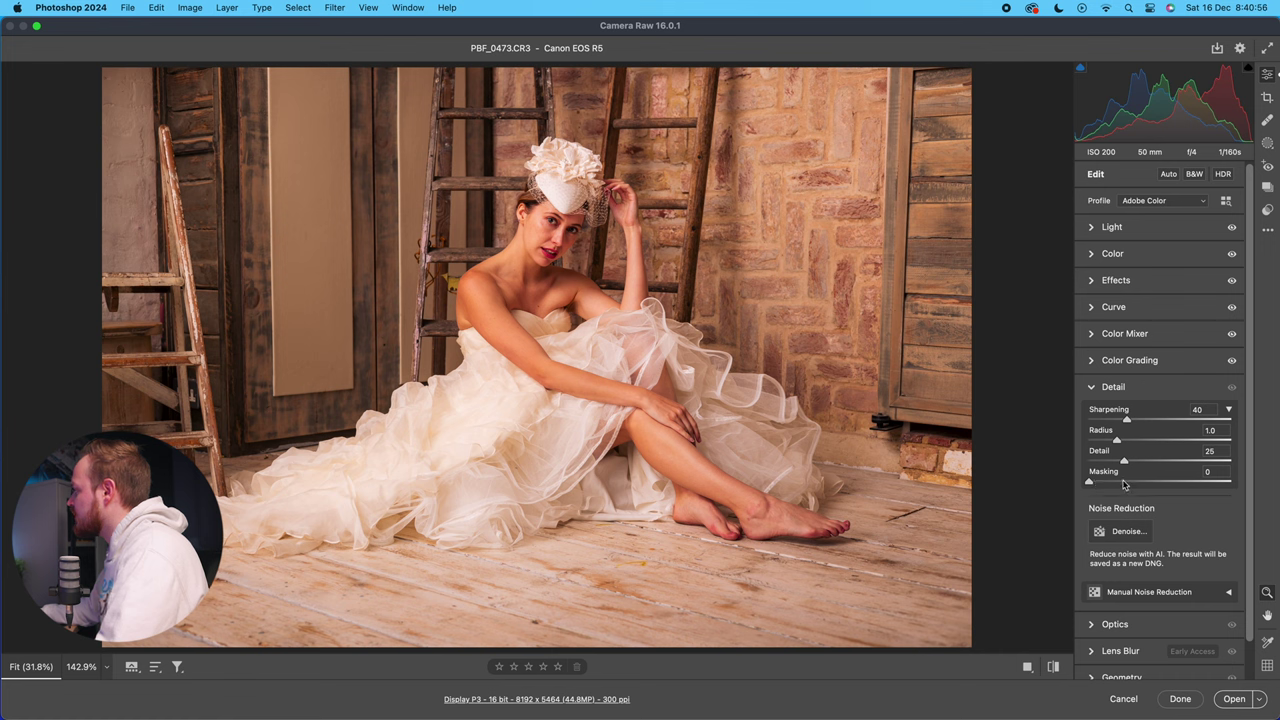
{"action": "left_click_drag", "start_coordinate": [1123, 463], "coordinate": [1096, 422]}
Try Sharpening at 59 with a Radius of 0.9, judging the effect on the bride's face.
{"action": "left_click_drag", "start_coordinate": [476, 277], "coordinate": [696, 345]}
{"action": "key", "text": "space"}
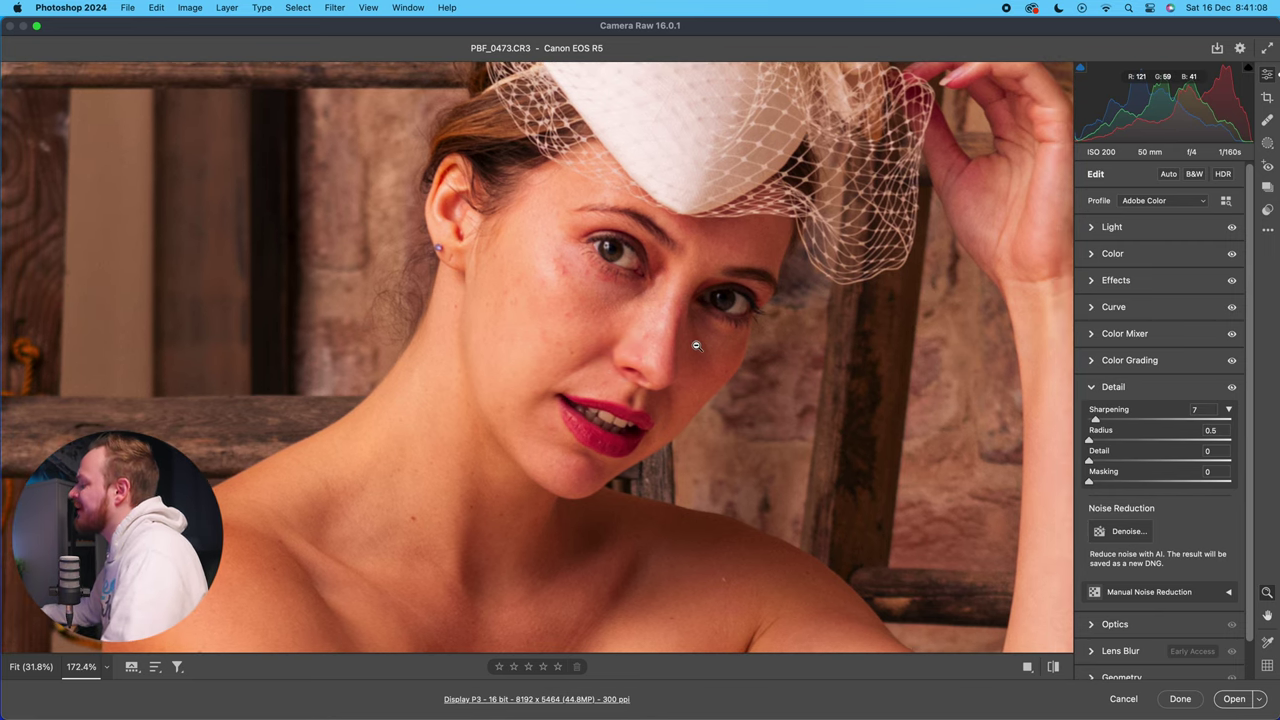
{"action": "left_click_drag", "start_coordinate": [1096, 419], "coordinate": [1148, 419]}
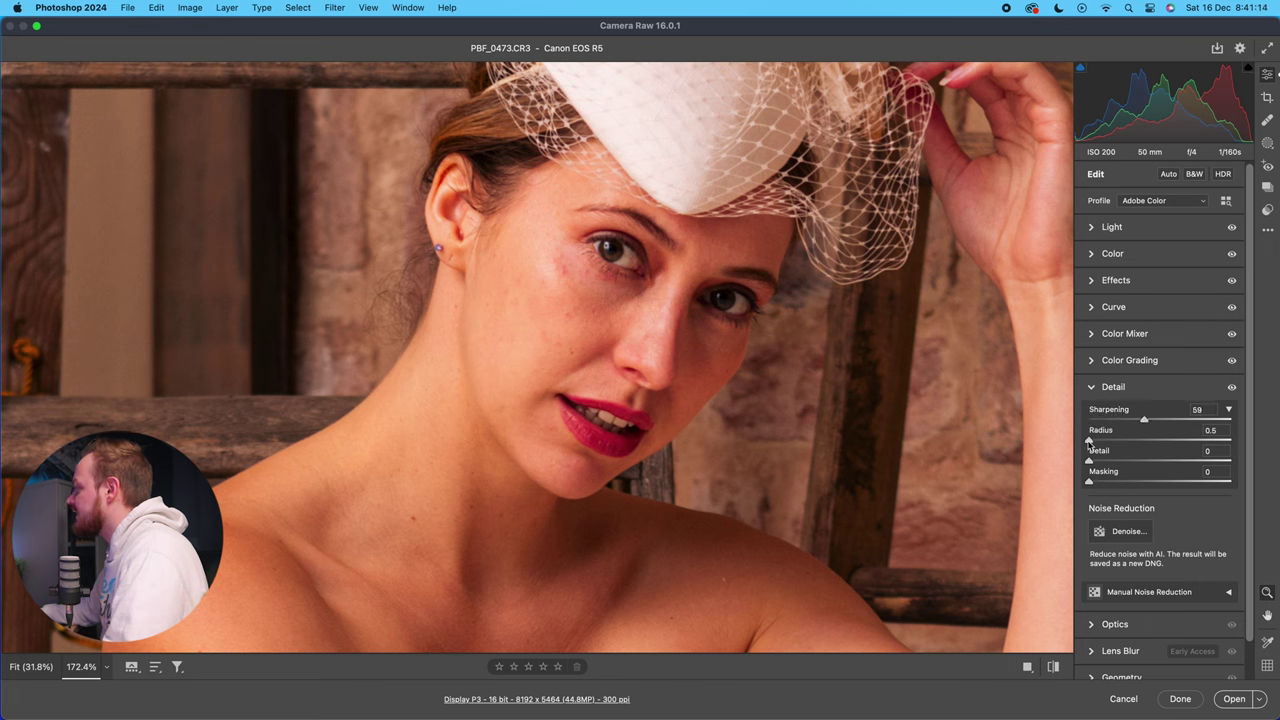
{"action": "left_click_drag", "start_coordinate": [1090, 440], "coordinate": [1116, 448]}
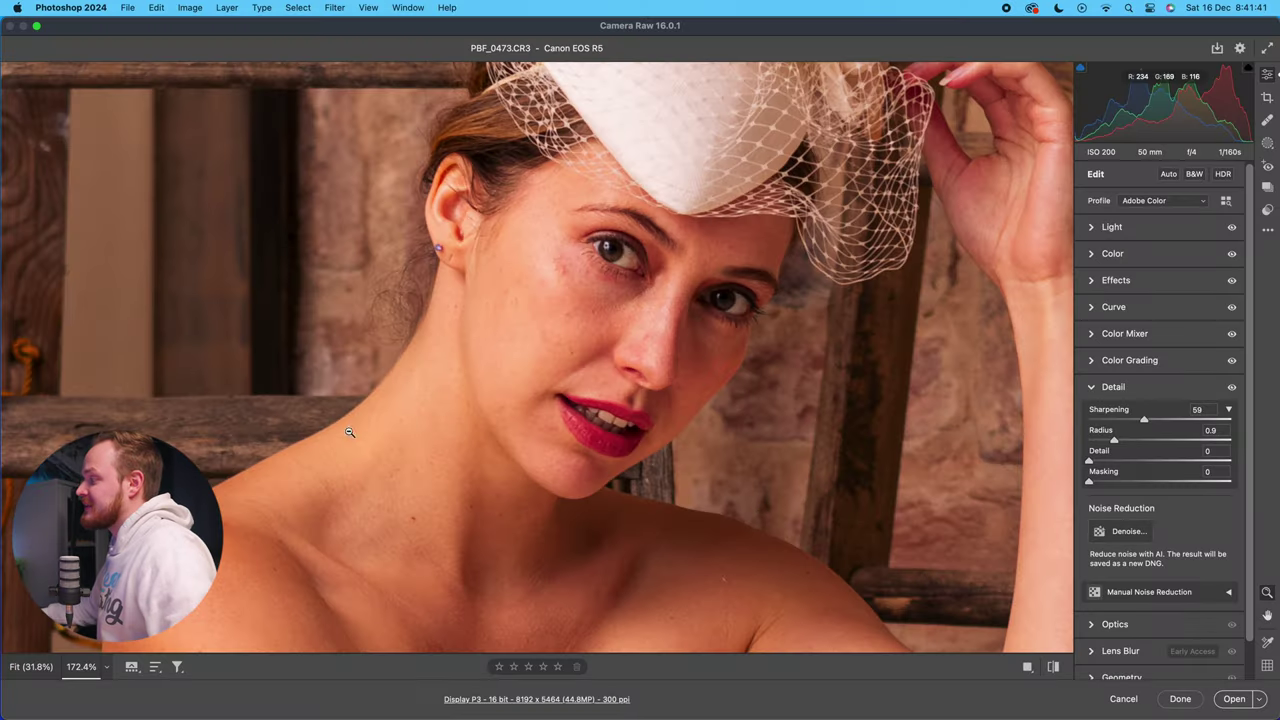
Judge the sharpening along the bride's shoulder edge, and set Radius to 2.0 and Sharpening to 50.
{"action": "scroll", "coordinate": [349, 432], "scroll_direction": "up", "scroll_amount": 10}
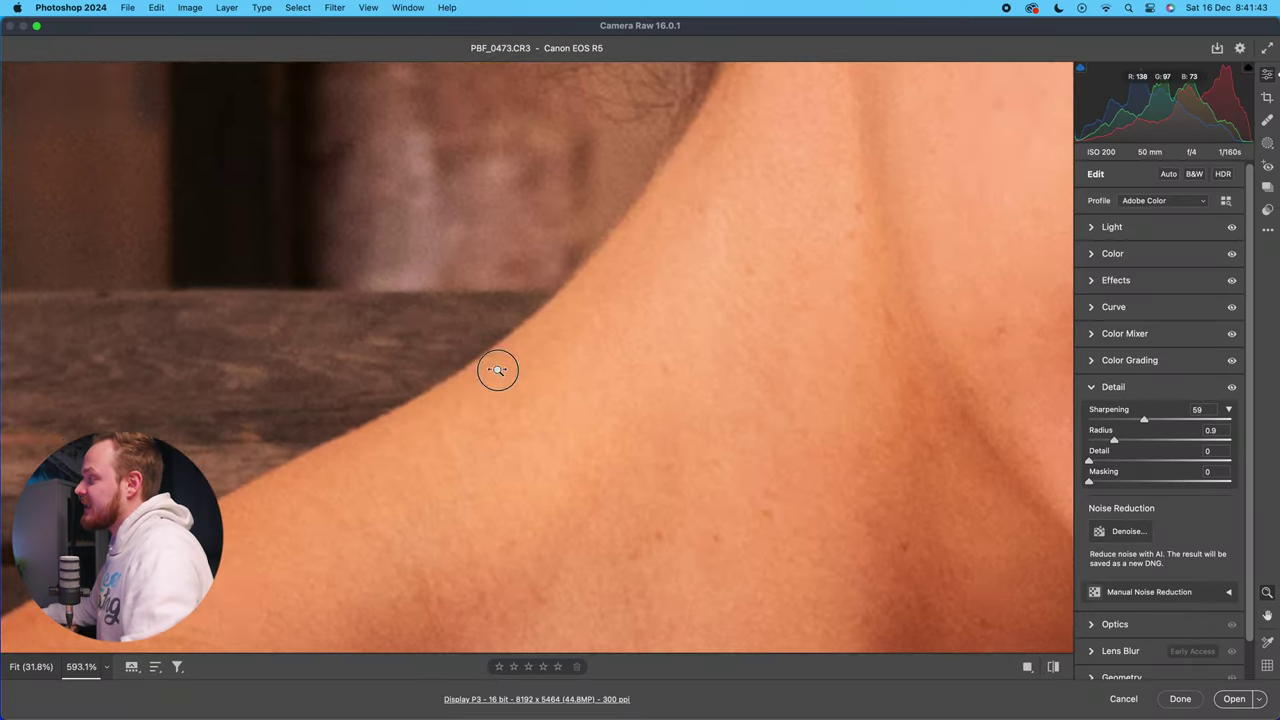
{"action": "left_click_drag", "start_coordinate": [498, 370], "coordinate": [543, 369]}
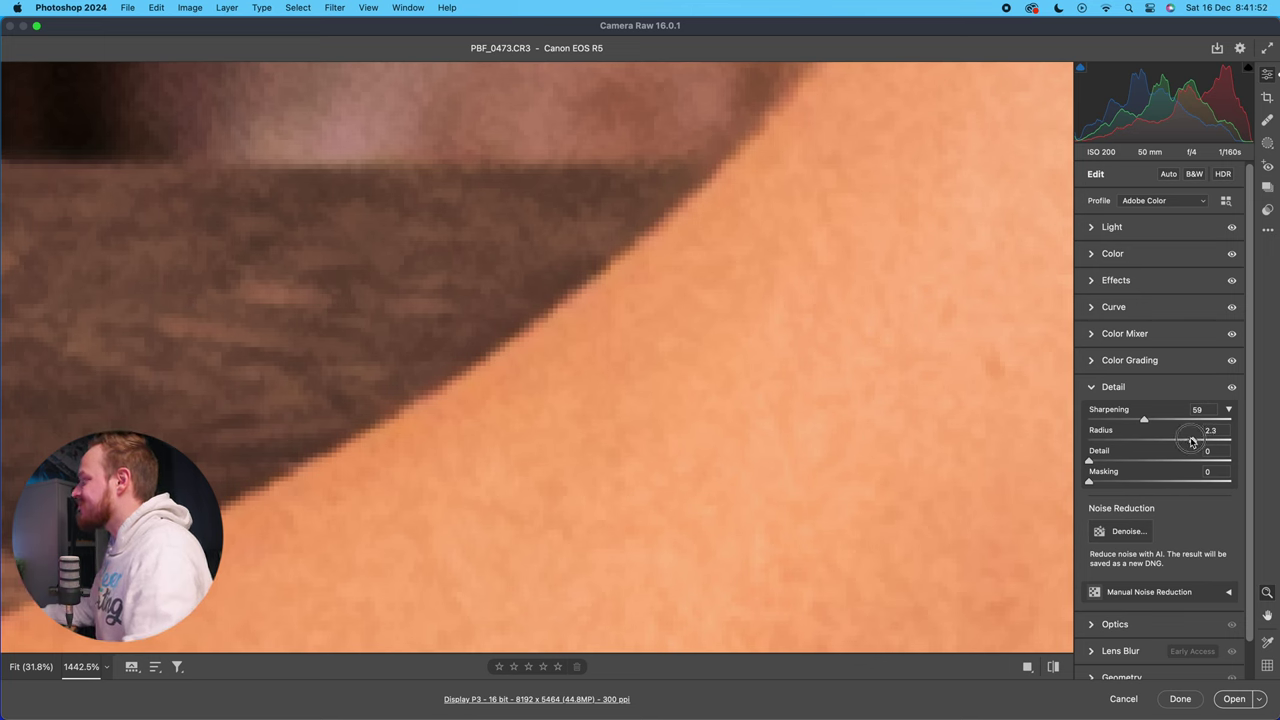
{"action": "left_click_drag", "start_coordinate": [1175, 442], "coordinate": [1145, 441]}
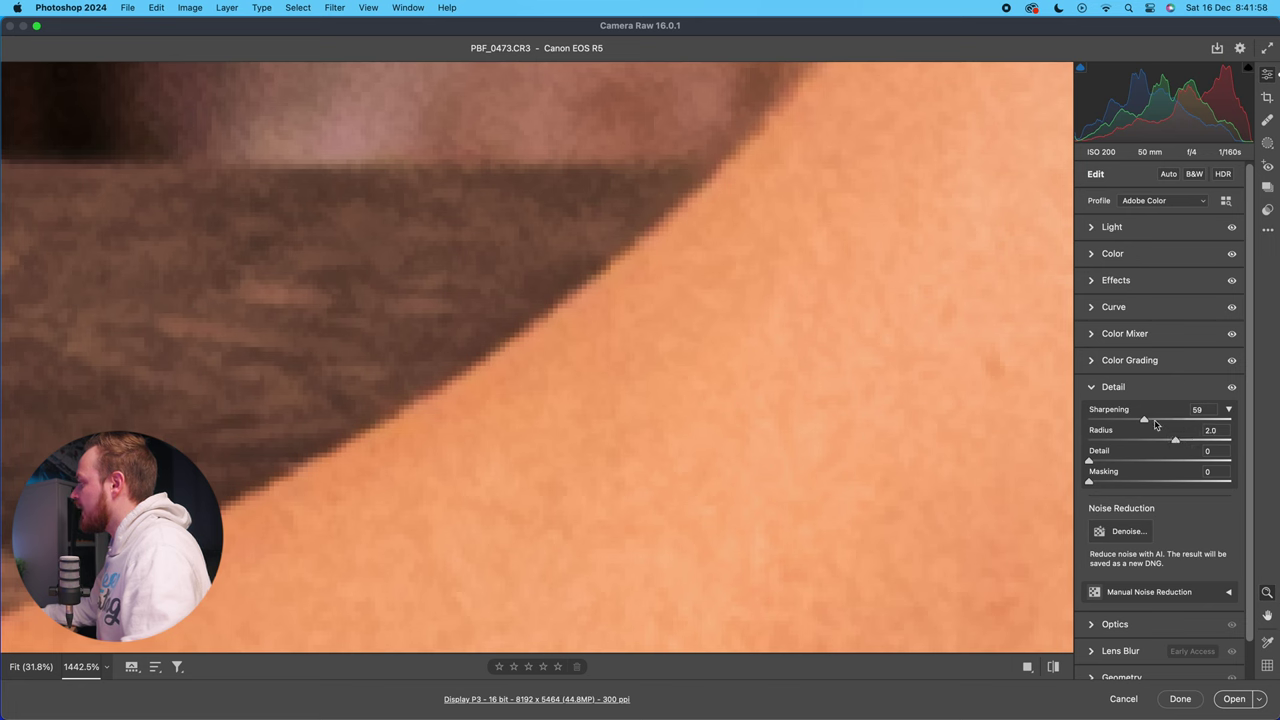
{"action": "mouse_move", "coordinate": [1150, 421]}
{"action": "left_mouse_down"}
{"action": "mouse_move", "coordinate": [1192, 421]}
{"action": "mouse_move", "coordinate": [1109, 429]}
{"action": "mouse_move", "coordinate": [1220, 422]}
{"action": "mouse_move", "coordinate": [1158, 423]}
{"action": "left_mouse_up"}
{"action": "left_click", "coordinate": [1200, 410]}
{"action": "type", "text": "5"}
Test the sharpening Detail at 31 and 33 on the bride's face, and set it to 27.
{"action": "left_click_drag", "start_coordinate": [614, 351], "coordinate": [466, 371]}
{"action": "key", "text": "h"}
{"action": "left_click_drag", "start_coordinate": [912, 420], "coordinate": [668, 415]}
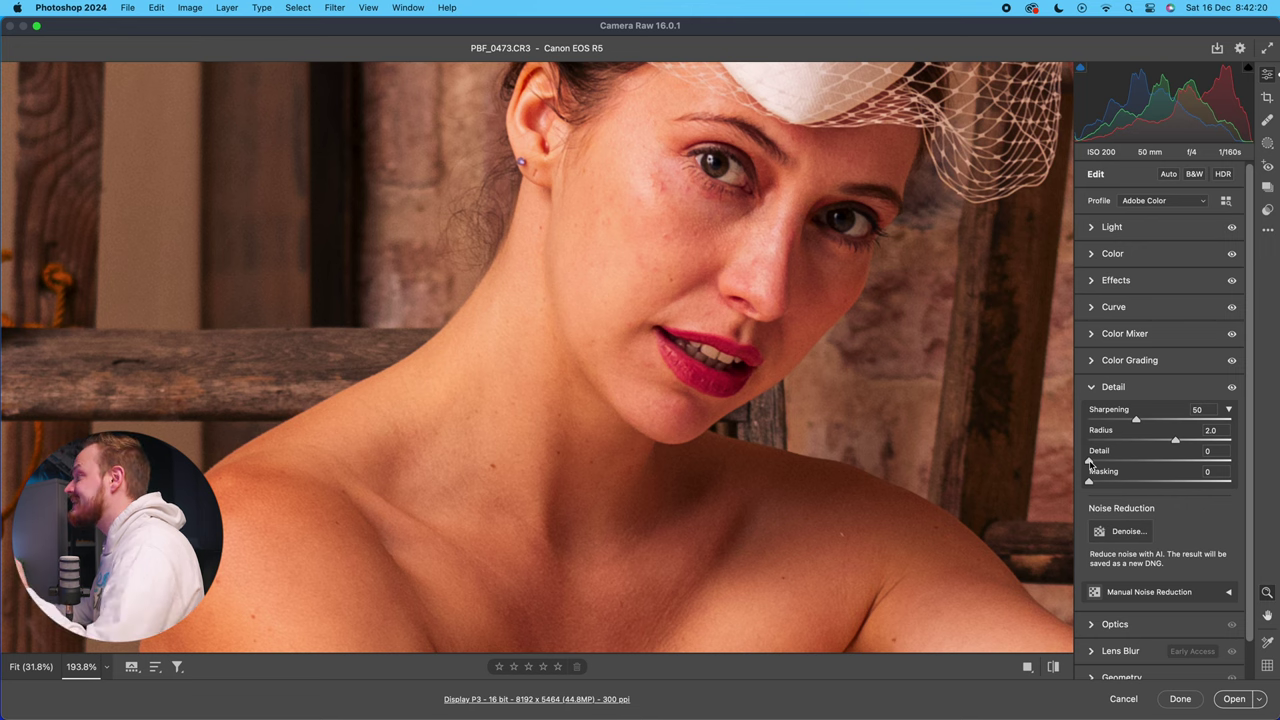
{"action": "scroll", "coordinate": [1064, 474], "scroll_direction": "up", "scroll_amount": 5}
{"action": "scroll", "coordinate": [1064, 474], "scroll_direction": "right", "scroll_amount": 5}
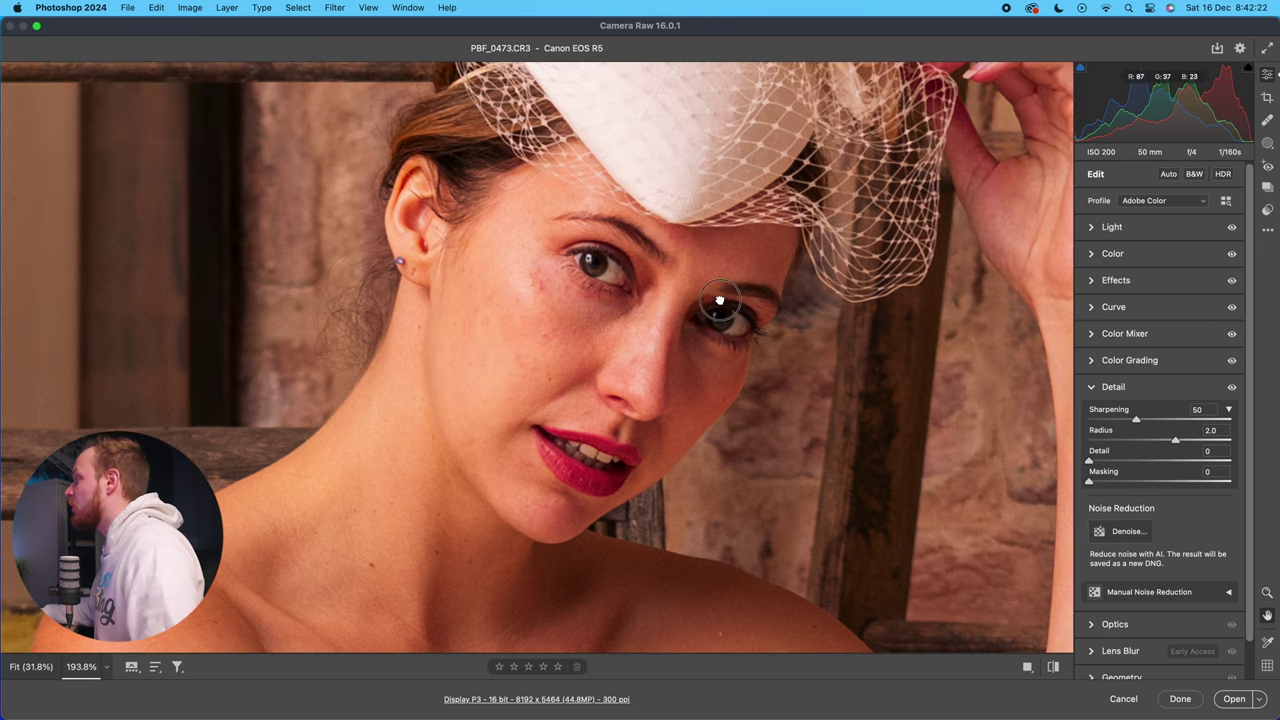
{"action": "left_click_drag", "start_coordinate": [1089, 461], "coordinate": [1137, 460]}
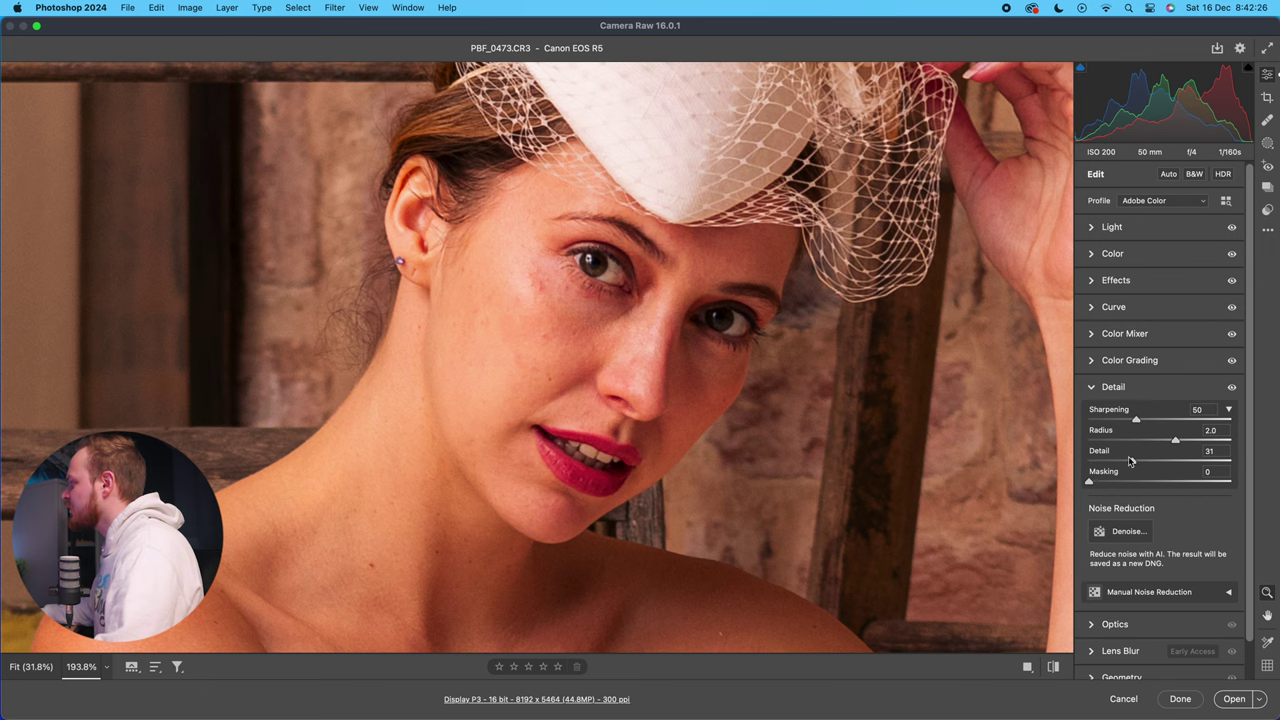
{"action": "scroll", "coordinate": [580, 331], "scroll_direction": "up", "scroll_amount": 2}
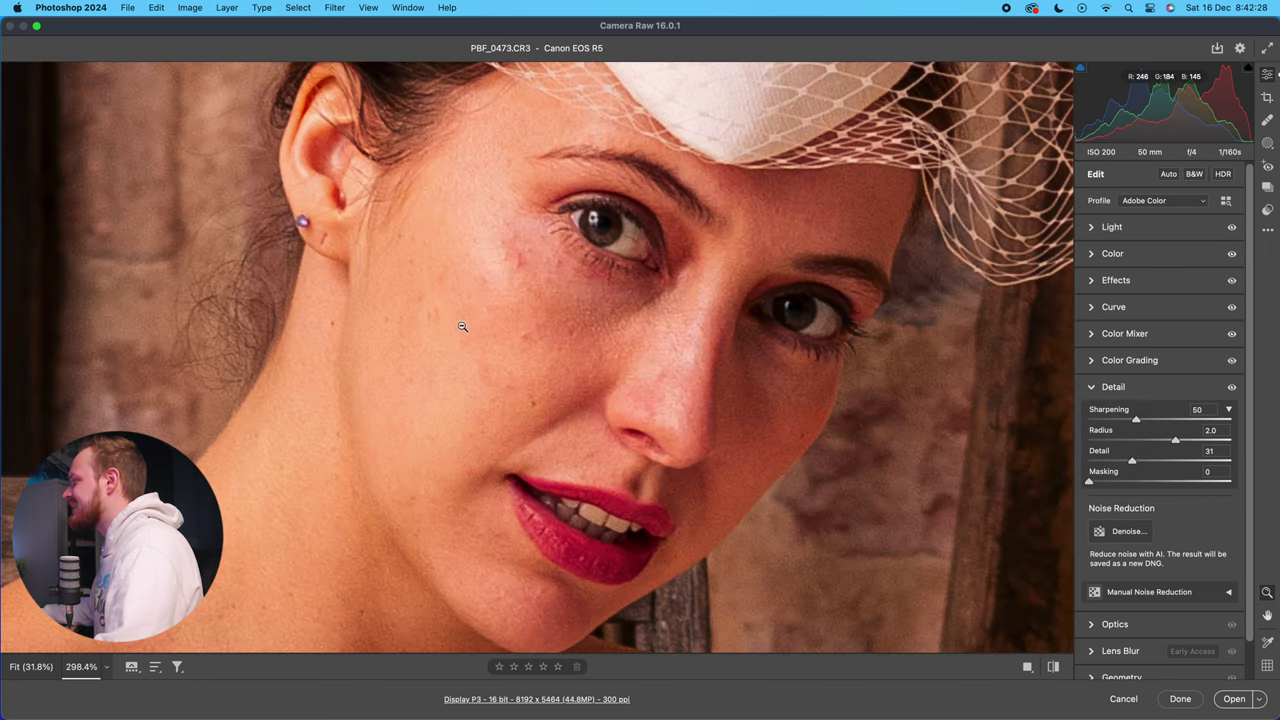
{"action": "scroll", "coordinate": [462, 326], "scroll_direction": "down", "scroll_amount": 1}
{"action": "left_click_drag", "start_coordinate": [1175, 463], "coordinate": [1136, 465]}
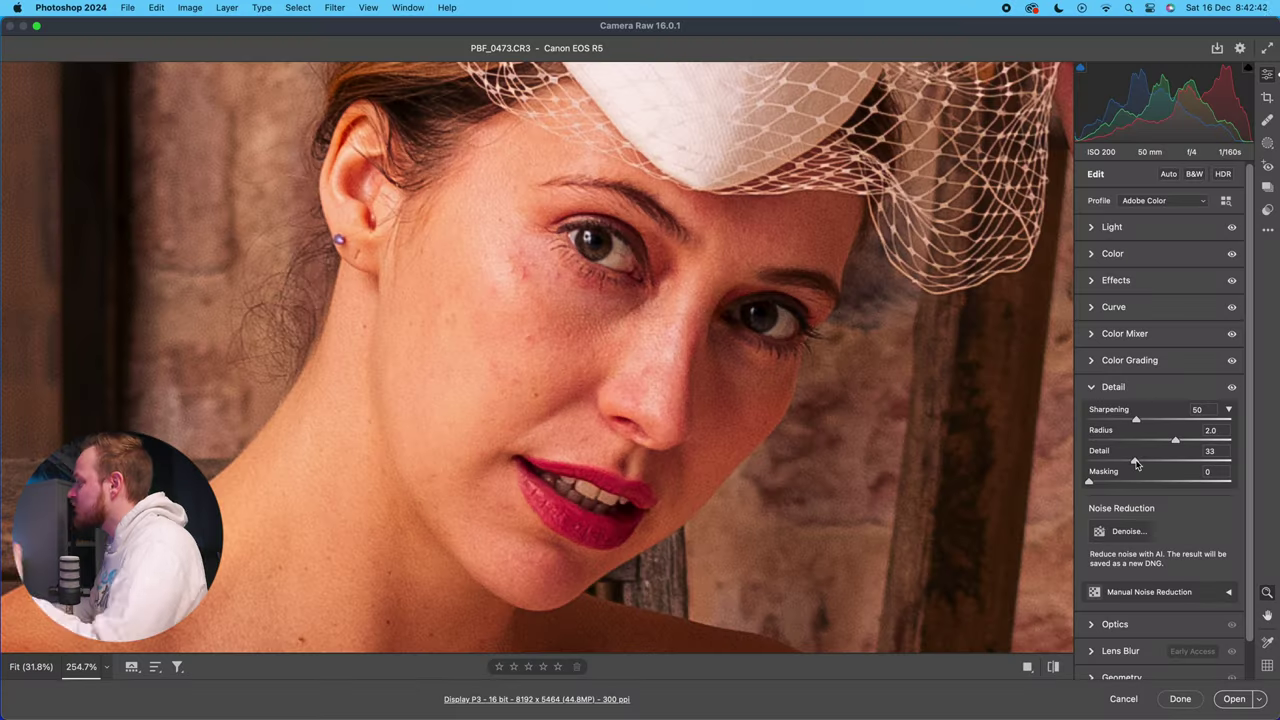
{"action": "mouse_move", "coordinate": [1136, 465]}
{"action": "left_mouse_down"}
{"action": "mouse_move", "coordinate": [1110, 463]}
{"action": "mouse_move", "coordinate": [1166, 463]}
{"action": "mouse_move", "coordinate": [1128, 465]}
{"action": "left_mouse_up"}
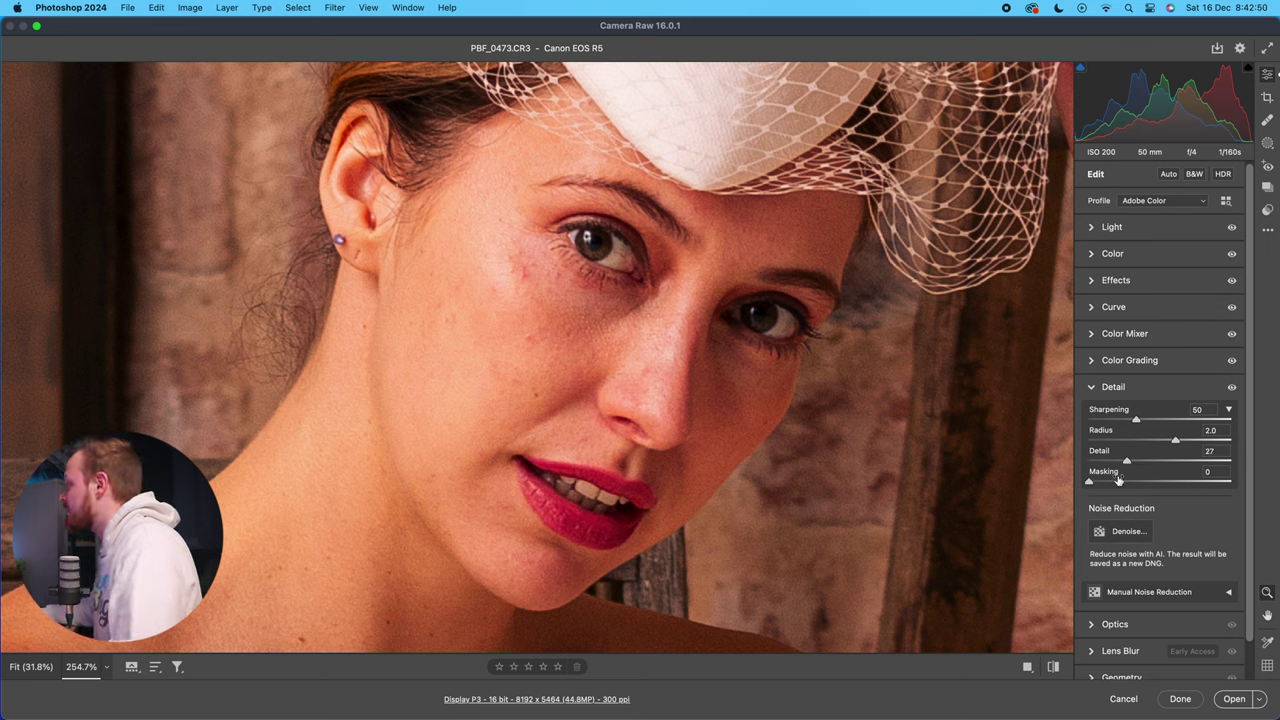
Try sharpening Masking at 68 and 59, judging the effect around the bride's ear, neck and the background.
{"action": "scroll", "coordinate": [557, 409], "scroll_direction": "down", "scroll_amount": 3}
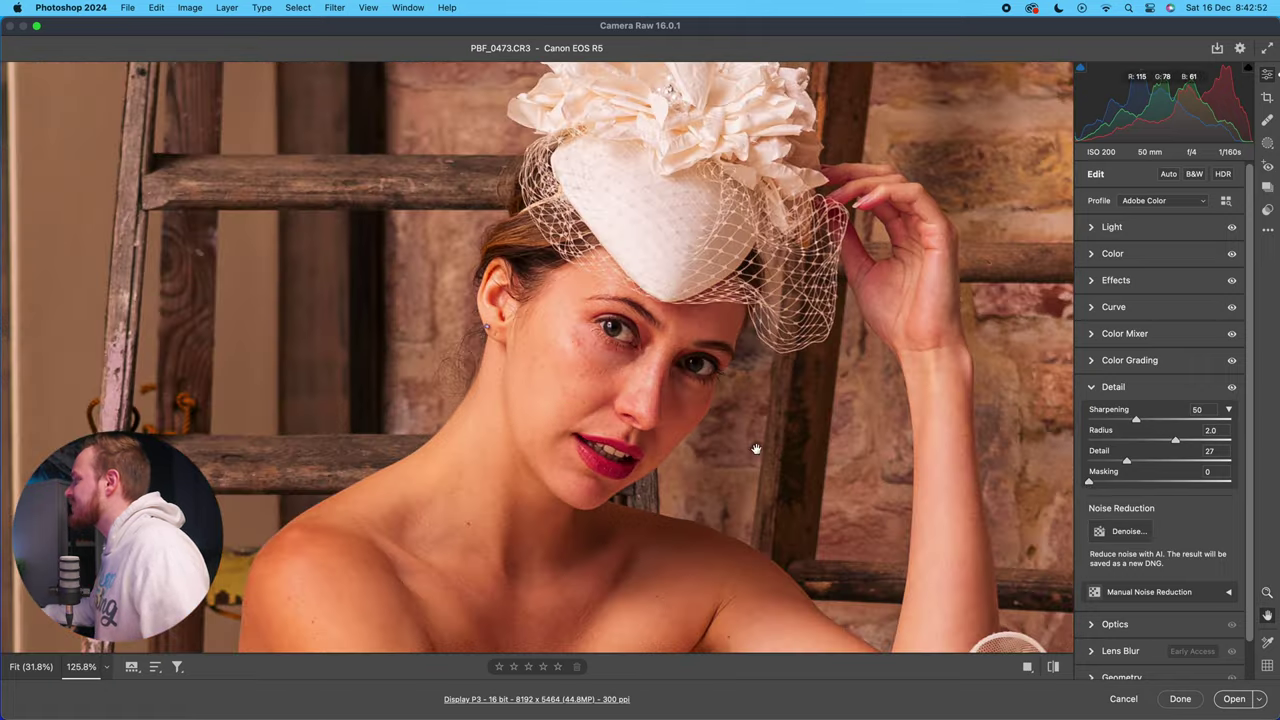
{"action": "left_click_drag", "start_coordinate": [757, 449], "coordinate": [645, 400]}
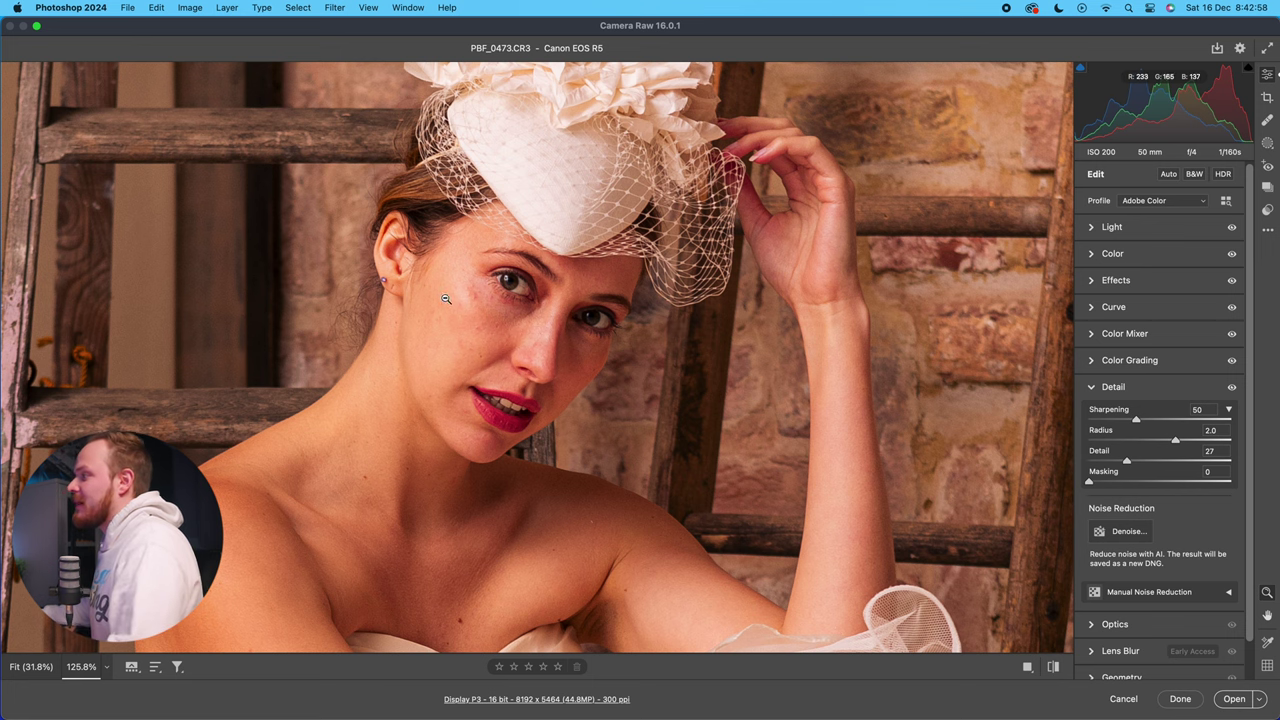
{"action": "left_click", "coordinate": [212, 277]}
{"action": "left_click_drag", "start_coordinate": [422, 352], "coordinate": [389, 358]}
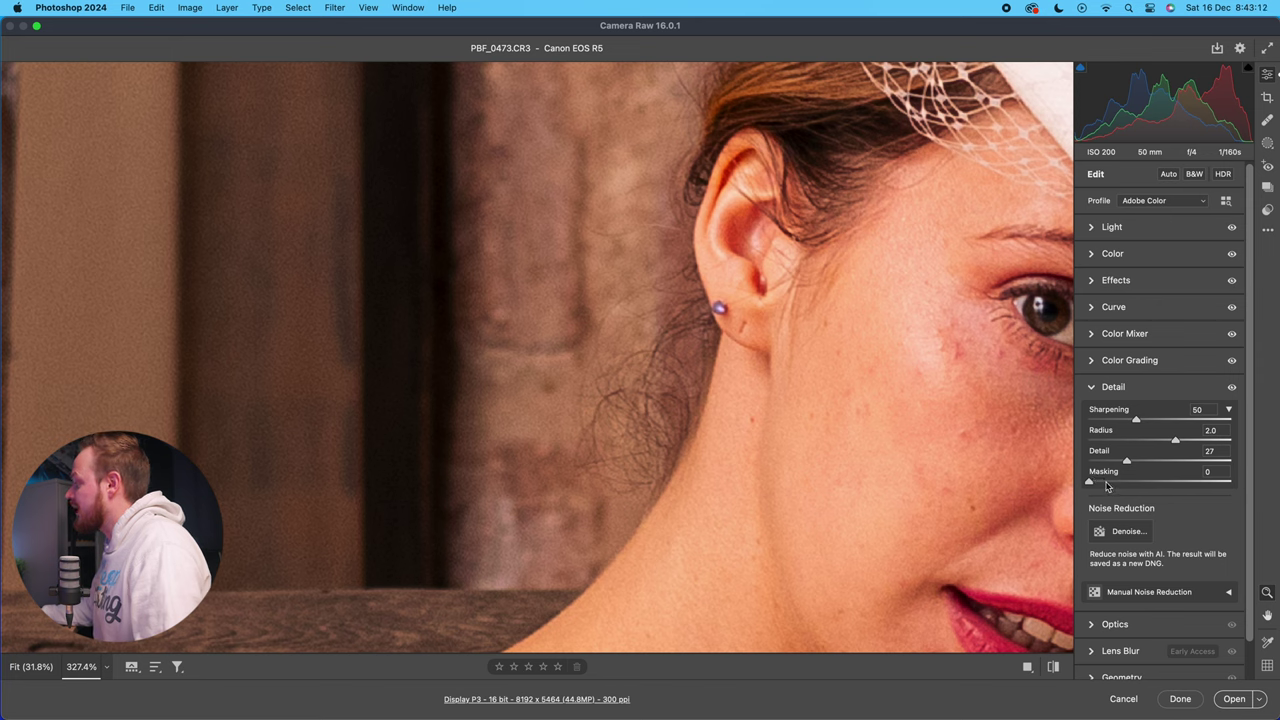
{"action": "left_click_drag", "start_coordinate": [1090, 482], "coordinate": [1185, 482]}
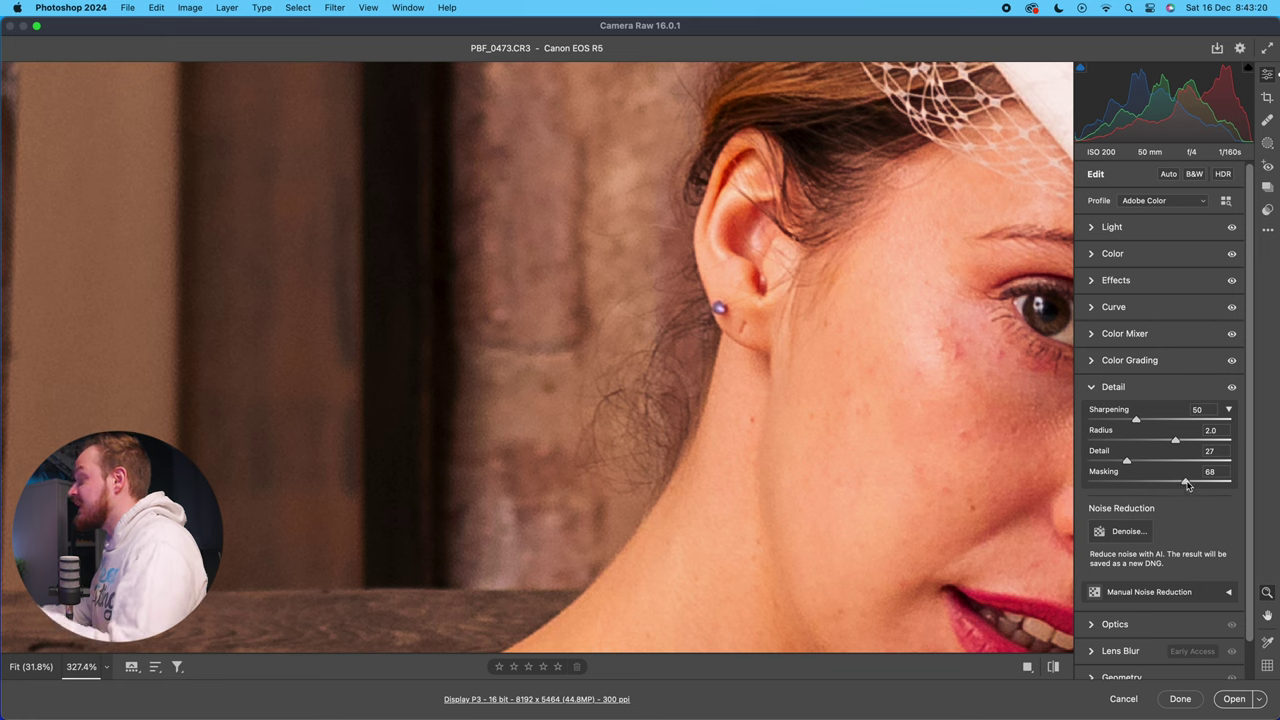
{"action": "key", "text": "alt"}
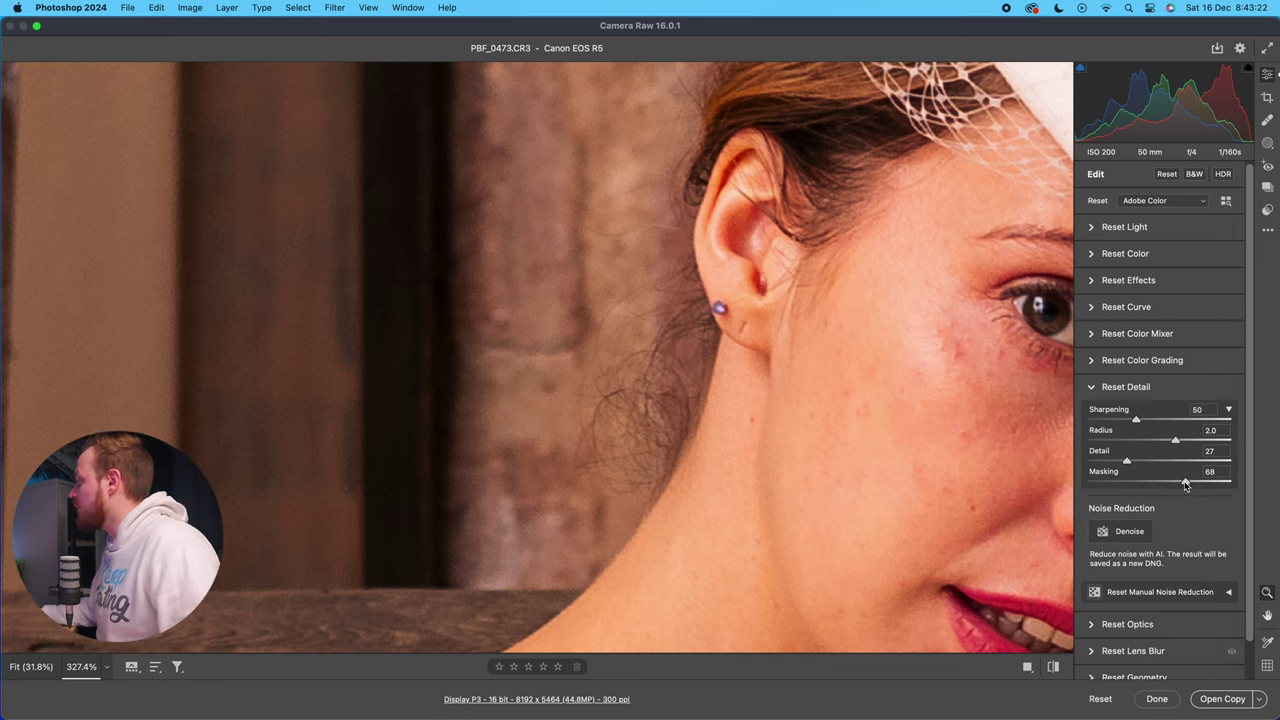
{"action": "left_click_drag", "start_coordinate": [1184, 482], "coordinate": [1172, 482]}
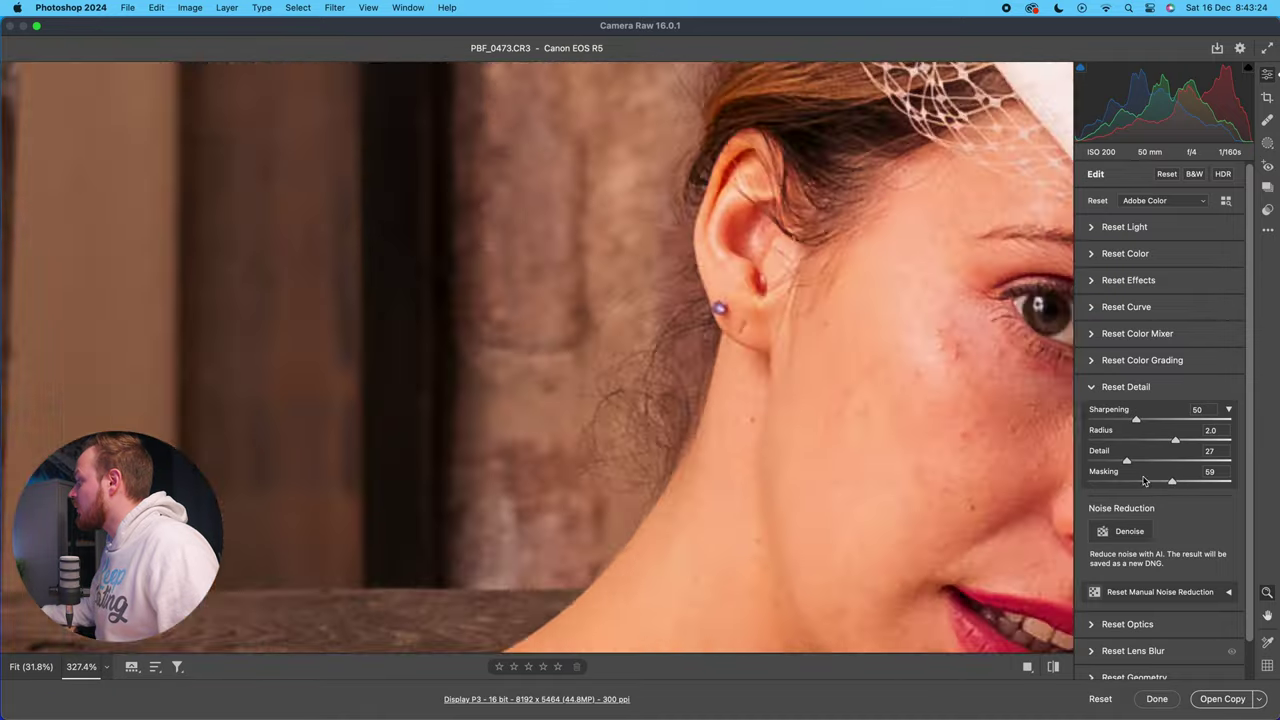
Preview the sharpening mask across the bride and background, test Masking at 69, and set it to 75.
{"action": "scroll", "coordinate": [514, 363], "scroll_direction": "down", "scroll_amount": 10}
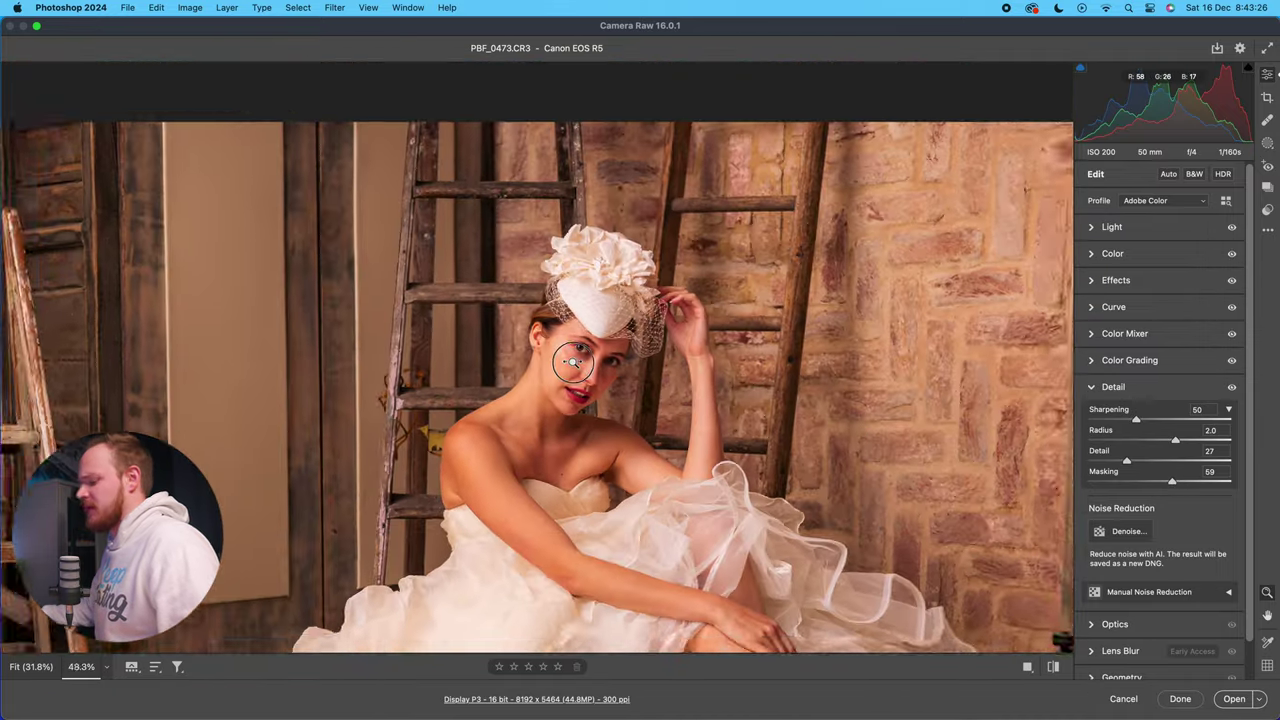
{"action": "scroll", "coordinate": [572, 363], "scroll_direction": "down", "scroll_amount": 5}
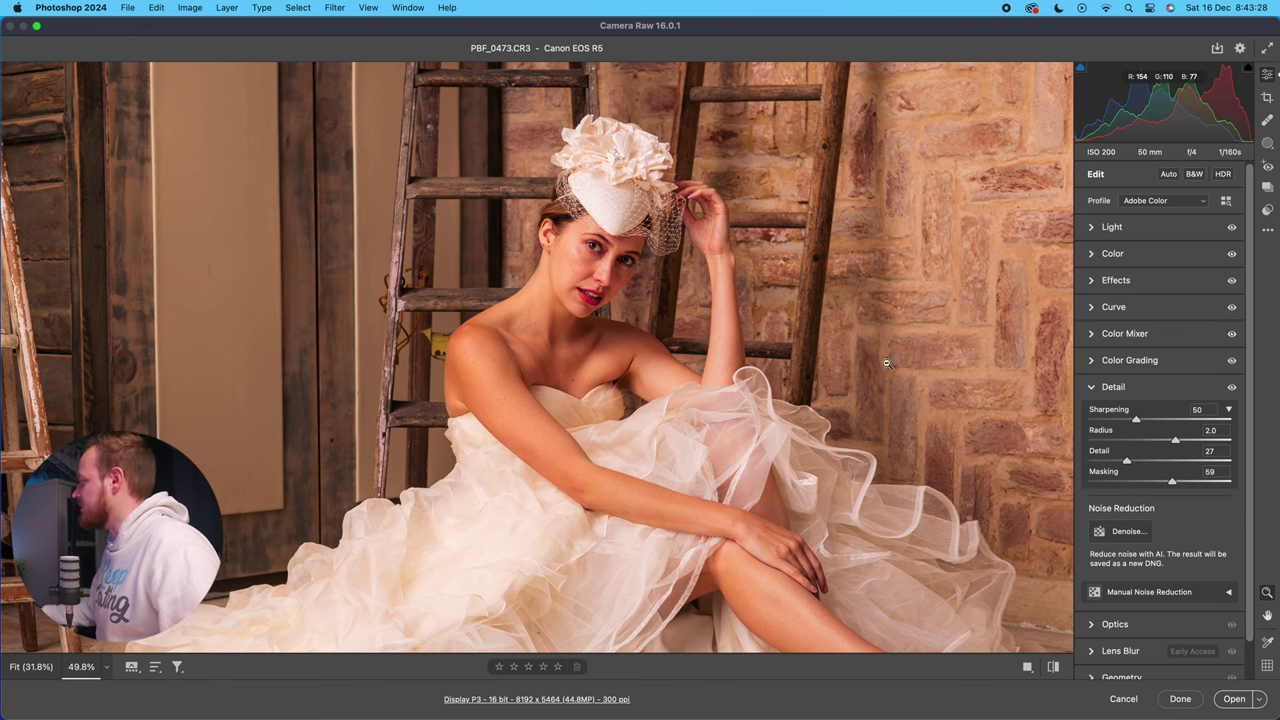
{"action": "key", "text": "alt"}
{"action": "mouse_move", "coordinate": [1173, 483]}
{"action": "left_mouse_down"}
{"action": "mouse_move", "coordinate": [1088, 482]}
{"action": "mouse_move", "coordinate": [1228, 483]}
{"action": "mouse_move", "coordinate": [1168, 484]}
{"action": "mouse_move", "coordinate": [1183, 483]}
{"action": "left_mouse_up"}
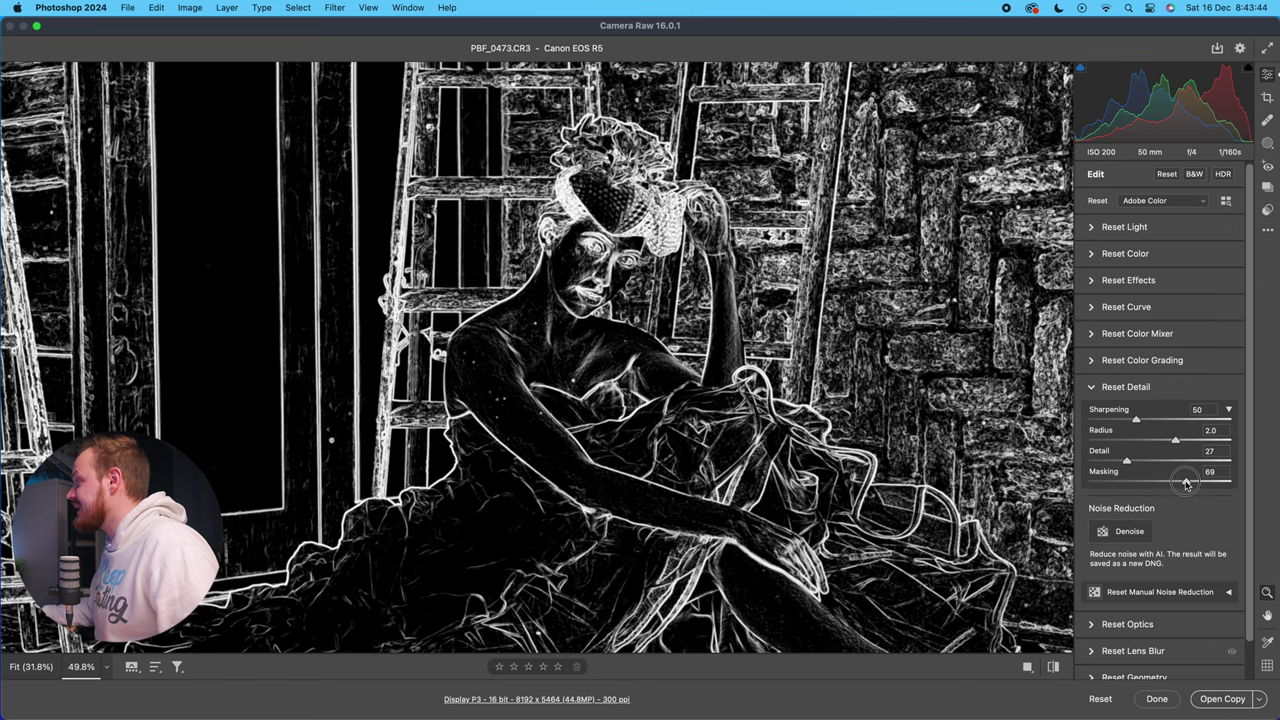
{"action": "left_click_drag", "start_coordinate": [1186, 484], "coordinate": [1186, 484]}
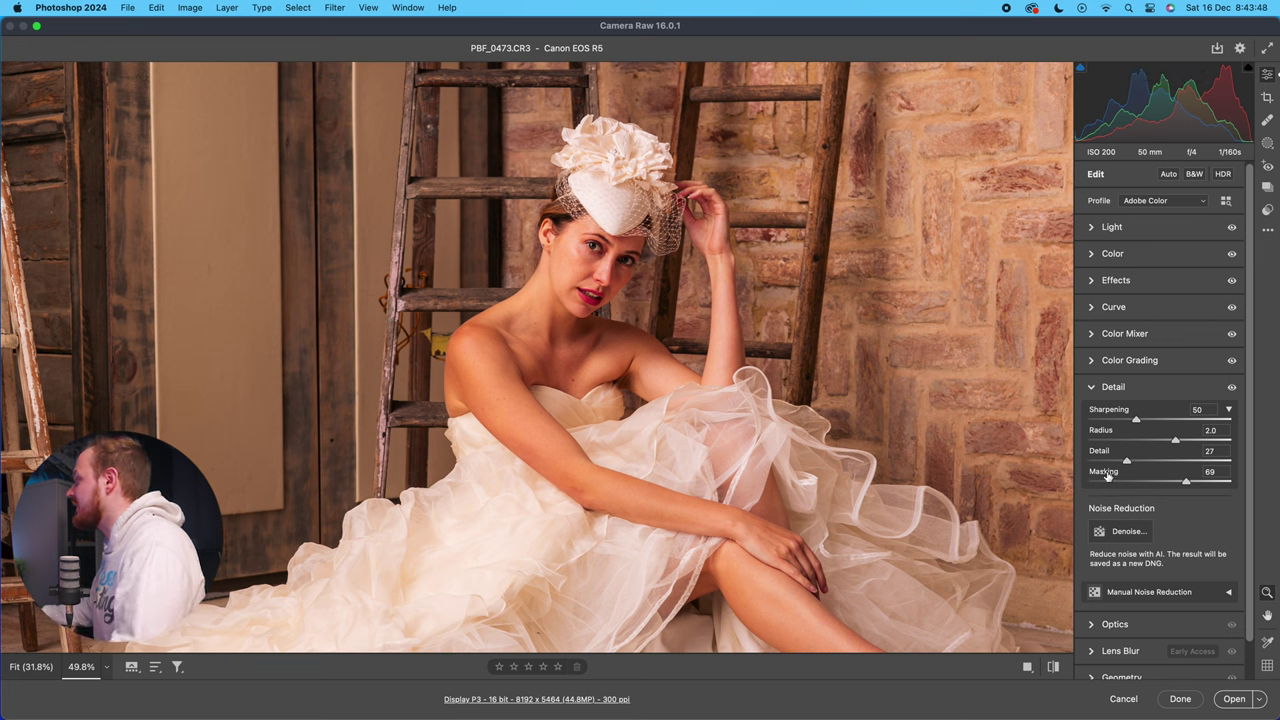
{"action": "left_click_drag", "start_coordinate": [1189, 482], "coordinate": [1195, 483]}
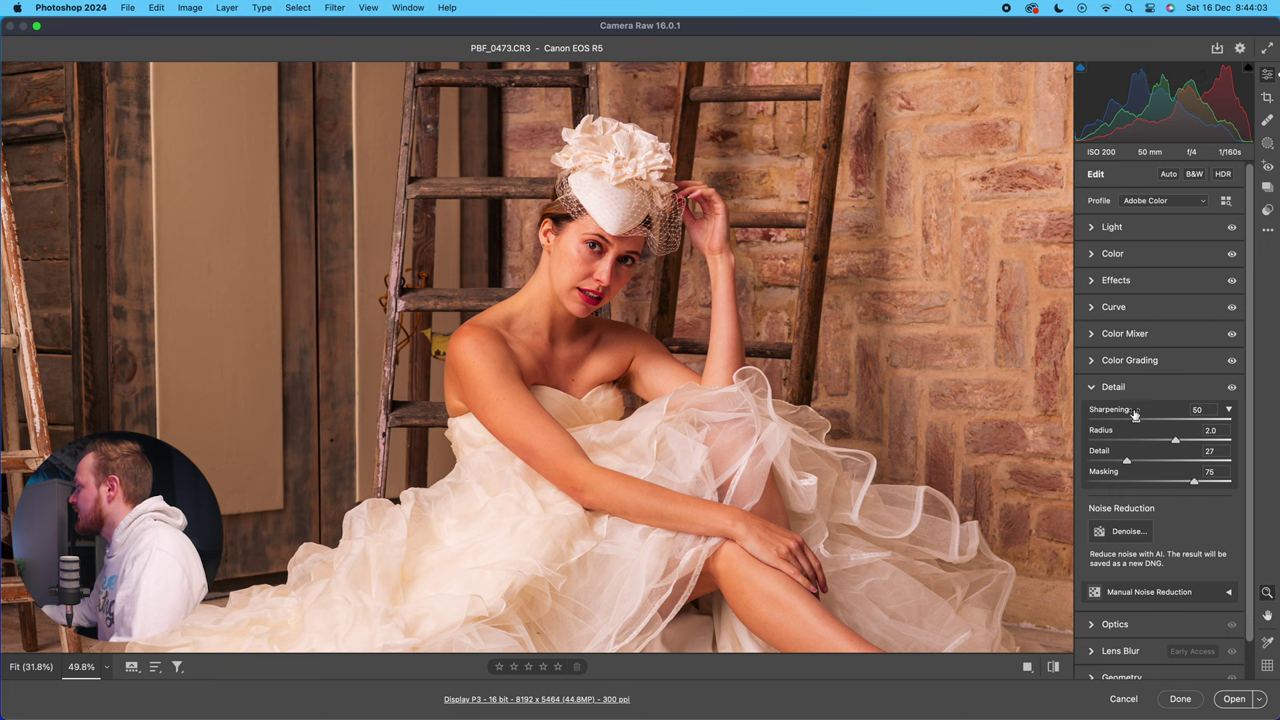
Expand the Manual Noise Reduction settings below the sharpening controls.
{"action": "scroll", "coordinate": [1135, 400], "scroll_direction": "down", "scroll_amount": 1}
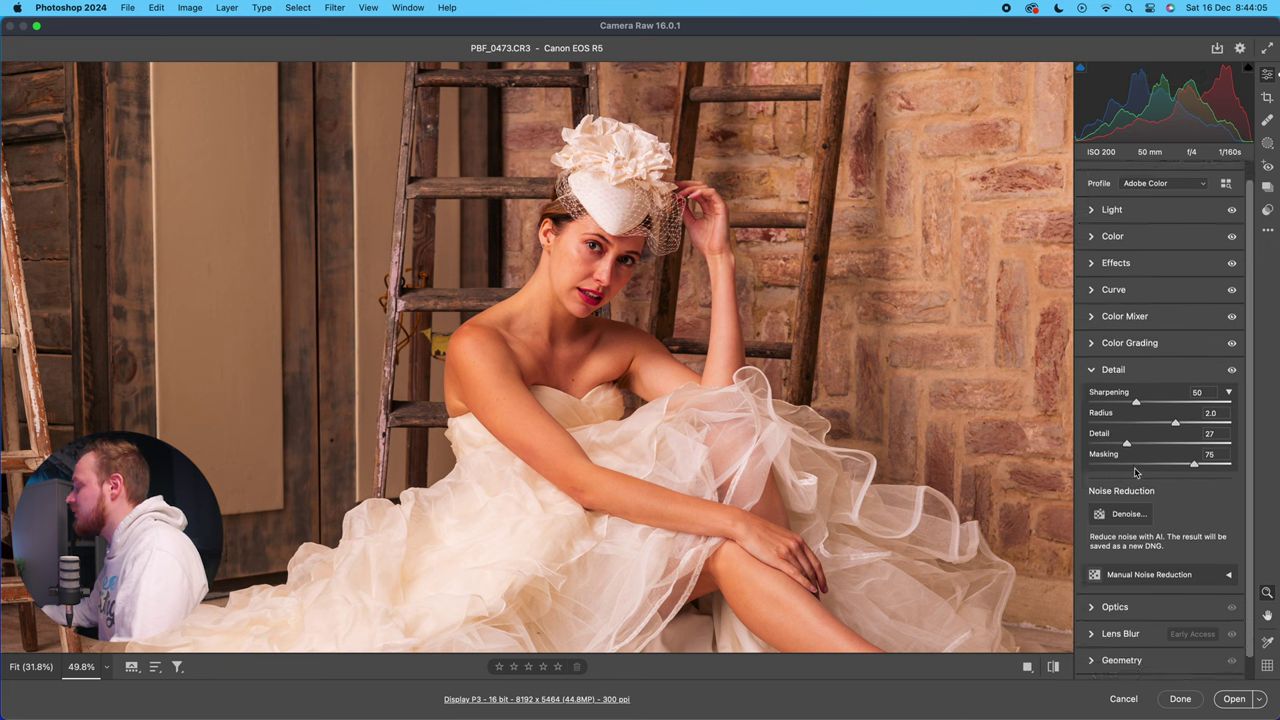
{"action": "scroll", "coordinate": [1152, 471], "scroll_direction": "down", "scroll_amount": 1}
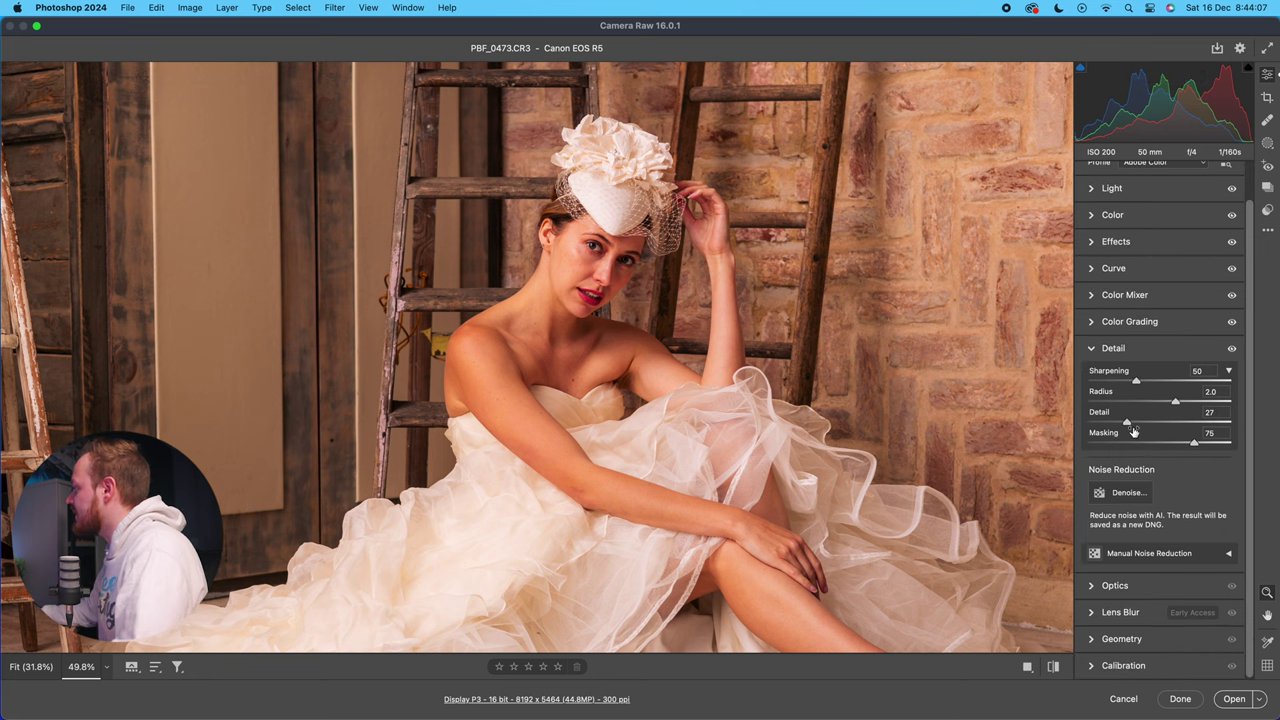
{"action": "left_click", "coordinate": [1230, 556]}
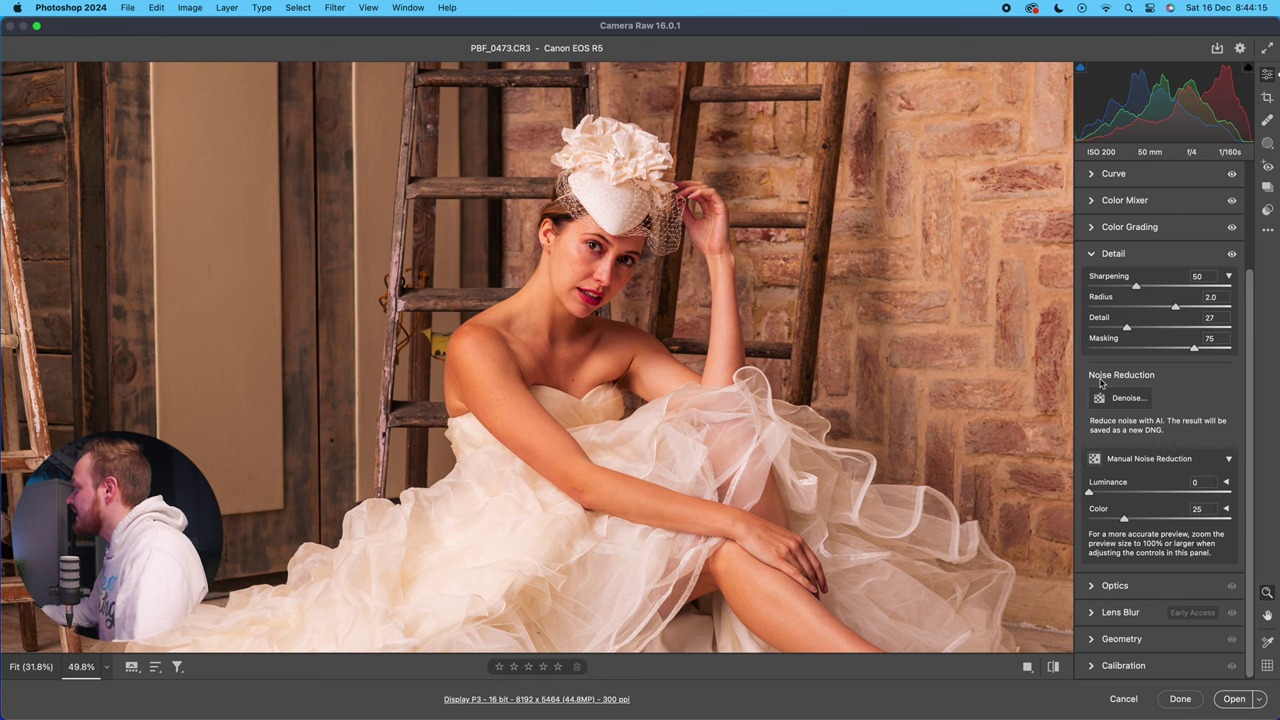
Compare the AI Denoise preview with and without Enhance on the headpiece and background, and cancel the enhancement.
{"action": "left_click", "coordinate": [1120, 398]}
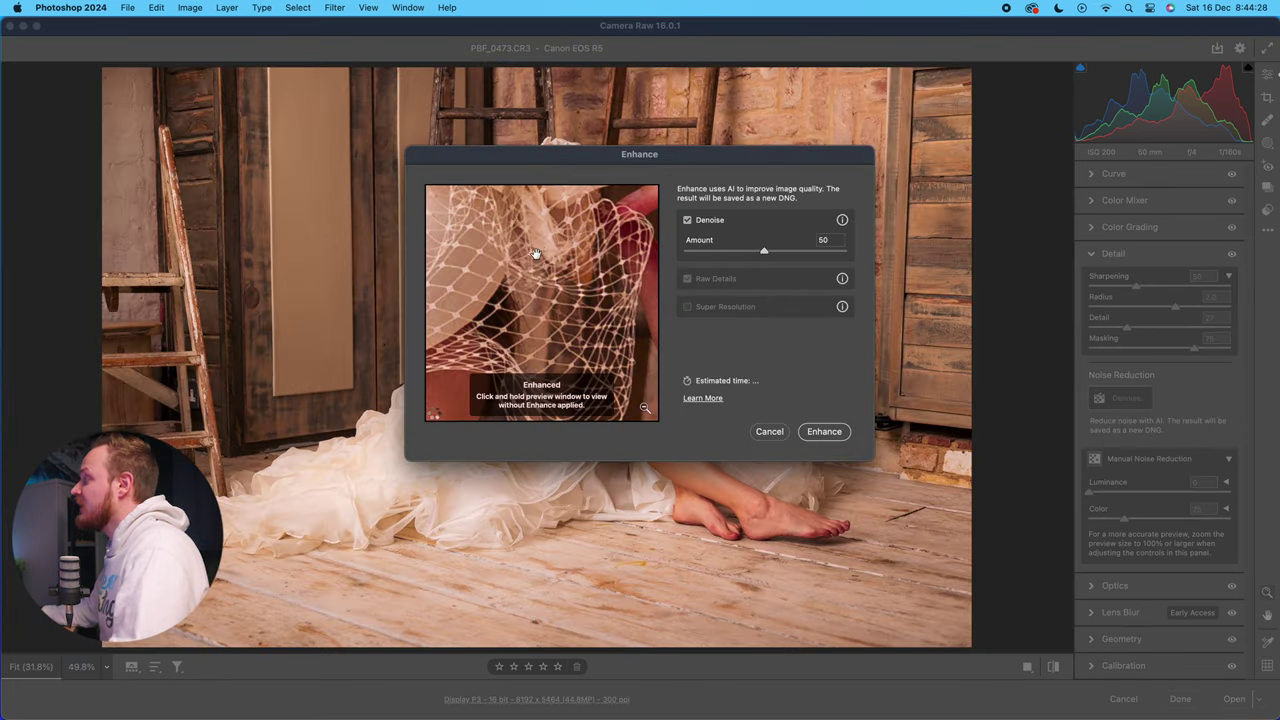
{"action": "left_click_drag", "start_coordinate": [535, 254], "coordinate": [588, 426]}
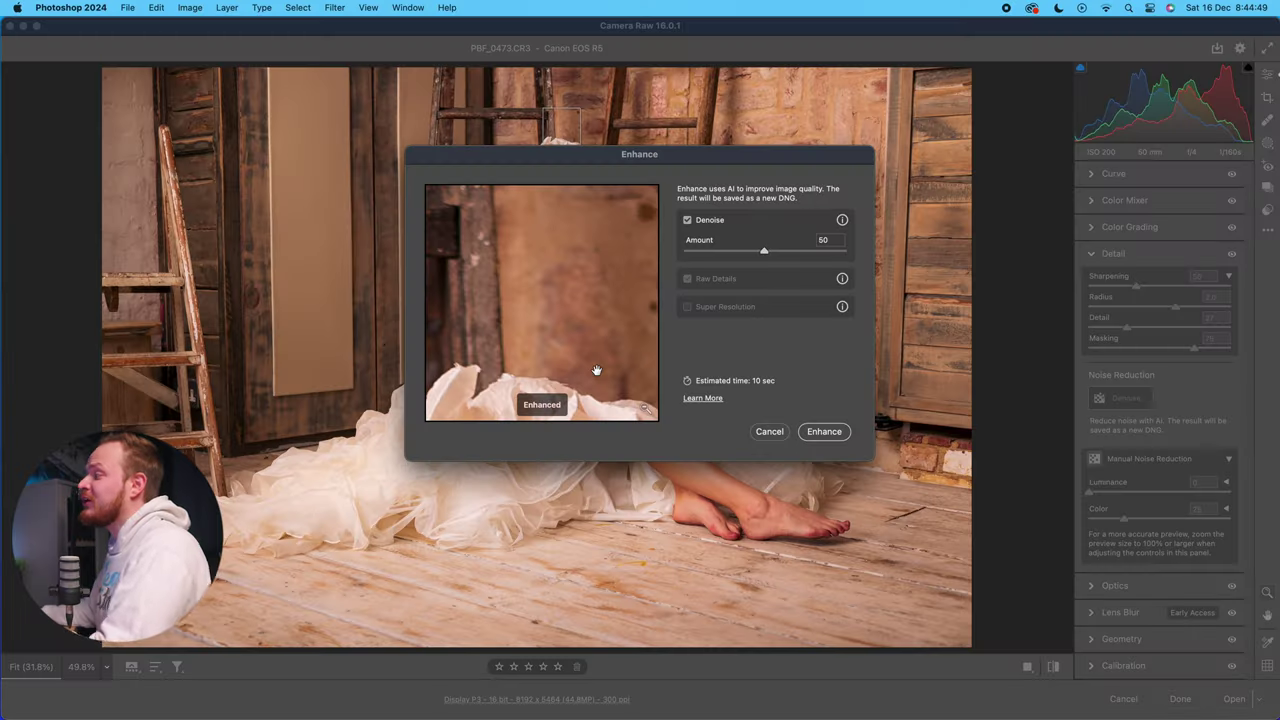
{"action": "mouse_move", "coordinate": [591, 371]}
{"action": "left_mouse_down"}
{"action": "mouse_move", "coordinate": [617, 291]}
{"action": "mouse_move", "coordinate": [371, 183]}
{"action": "mouse_move", "coordinate": [594, 309]}
{"action": "mouse_move", "coordinate": [371, 186]}
{"action": "mouse_move", "coordinate": [615, 82]}
{"action": "mouse_move", "coordinate": [616, 100]}
{"action": "left_mouse_up"}
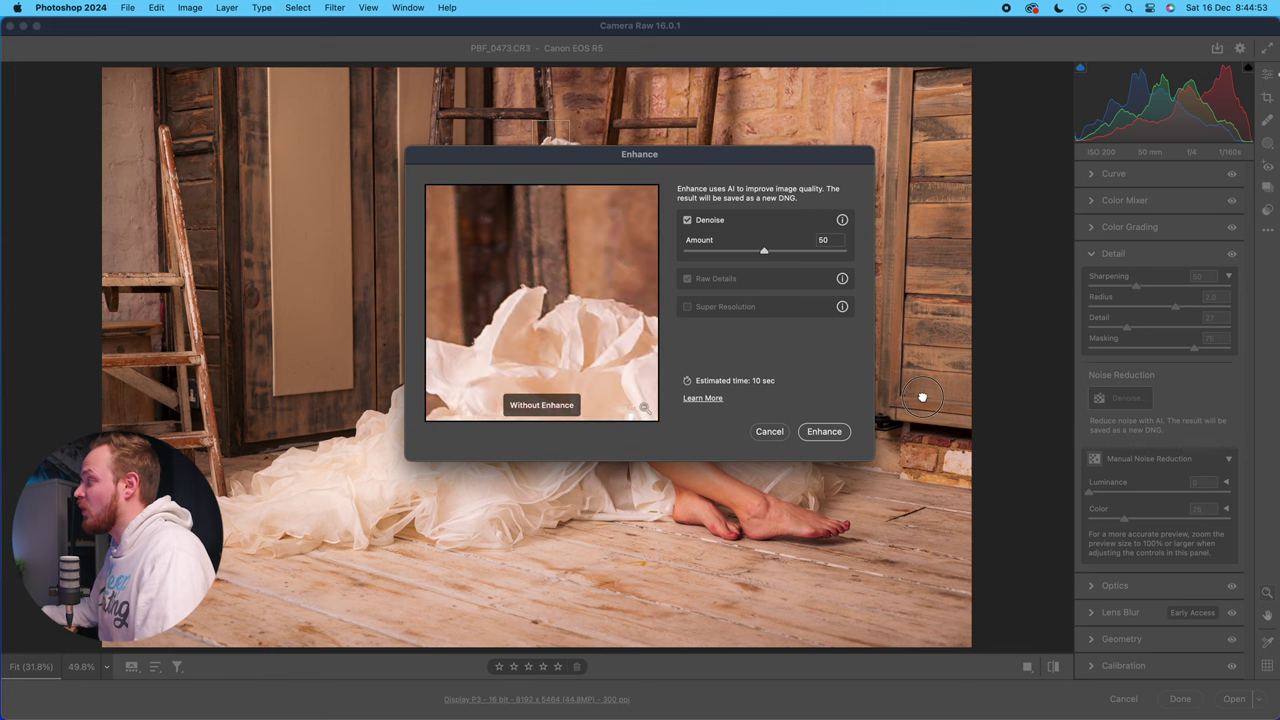
{"action": "mouse_move", "coordinate": [520, 300]}
{"action": "left_mouse_down"}
{"action": "mouse_move", "coordinate": [560, 260]}
{"action": "mouse_move", "coordinate": [466, 335]}
{"action": "mouse_move", "coordinate": [574, 306]}
{"action": "mouse_move", "coordinate": [489, 286]}
{"action": "left_mouse_up"}
{"action": "left_click", "coordinate": [240, 322]}
{"action": "left_click", "coordinate": [266, 294]}
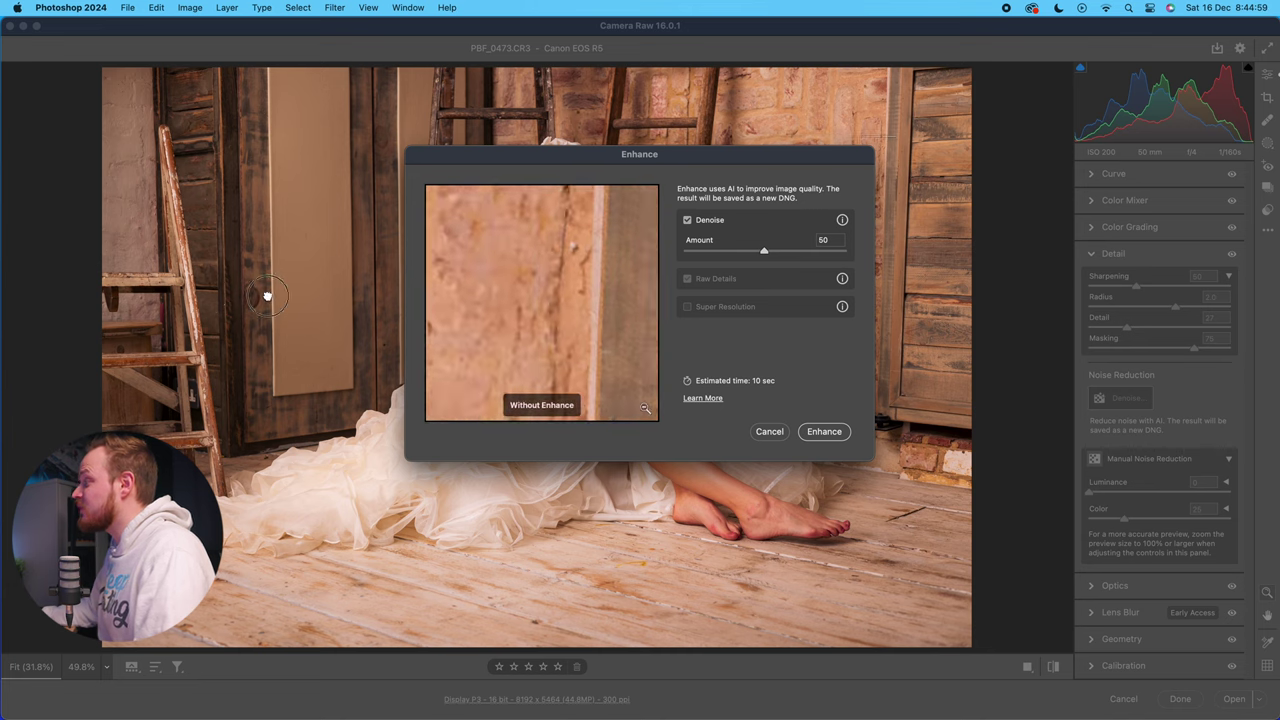
{"action": "left_click", "coordinate": [113, 157]}
{"action": "left_click_drag", "start_coordinate": [498, 329], "coordinate": [674, 205]}
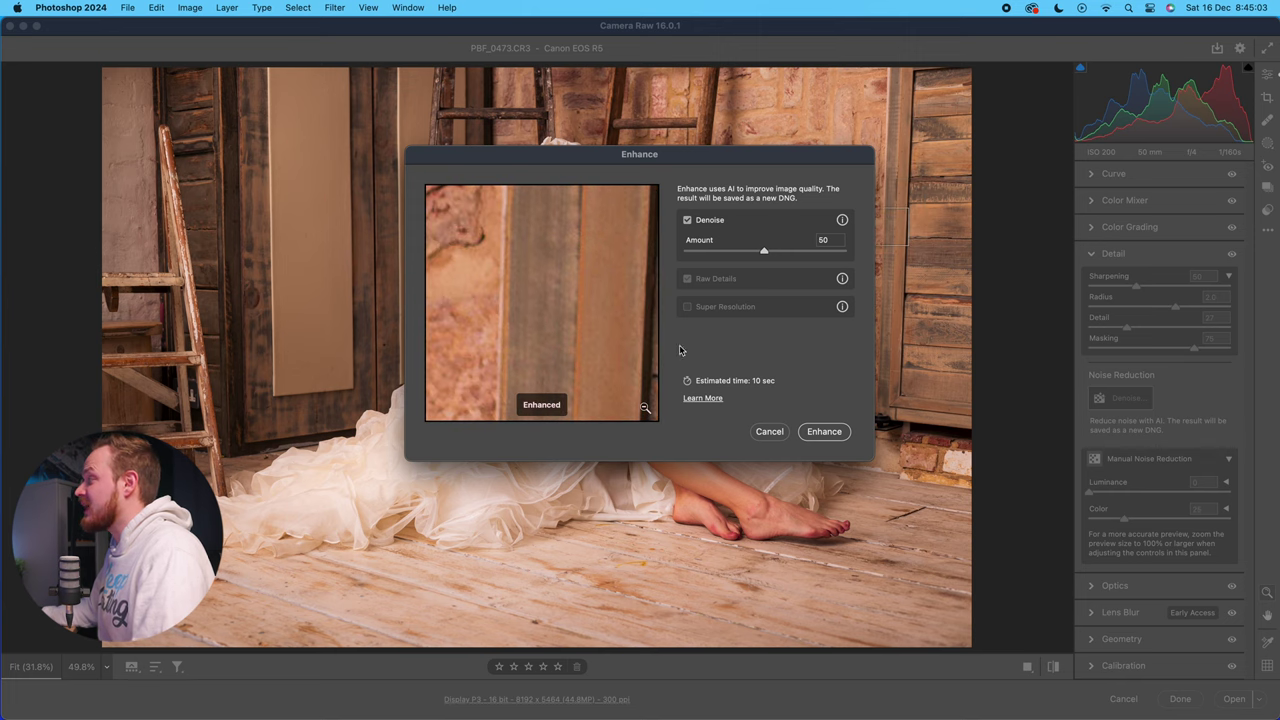
{"action": "left_click_drag", "start_coordinate": [706, 154], "coordinate": [703, 154]}
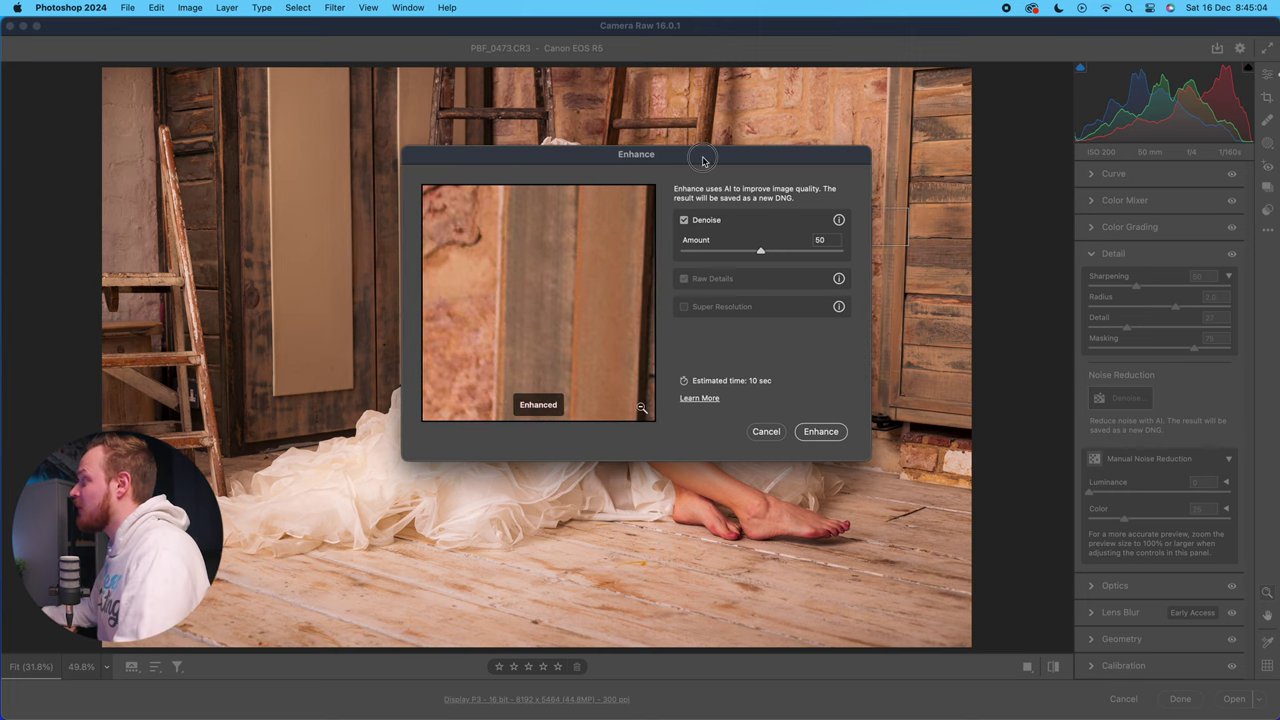
{"action": "left_click", "coordinate": [765, 431]}
Expand the Luminance and Color sub-settings of Manual Noise Reduction while viewing the bride's face up close.
{"action": "left_click", "coordinate": [640, 234]}
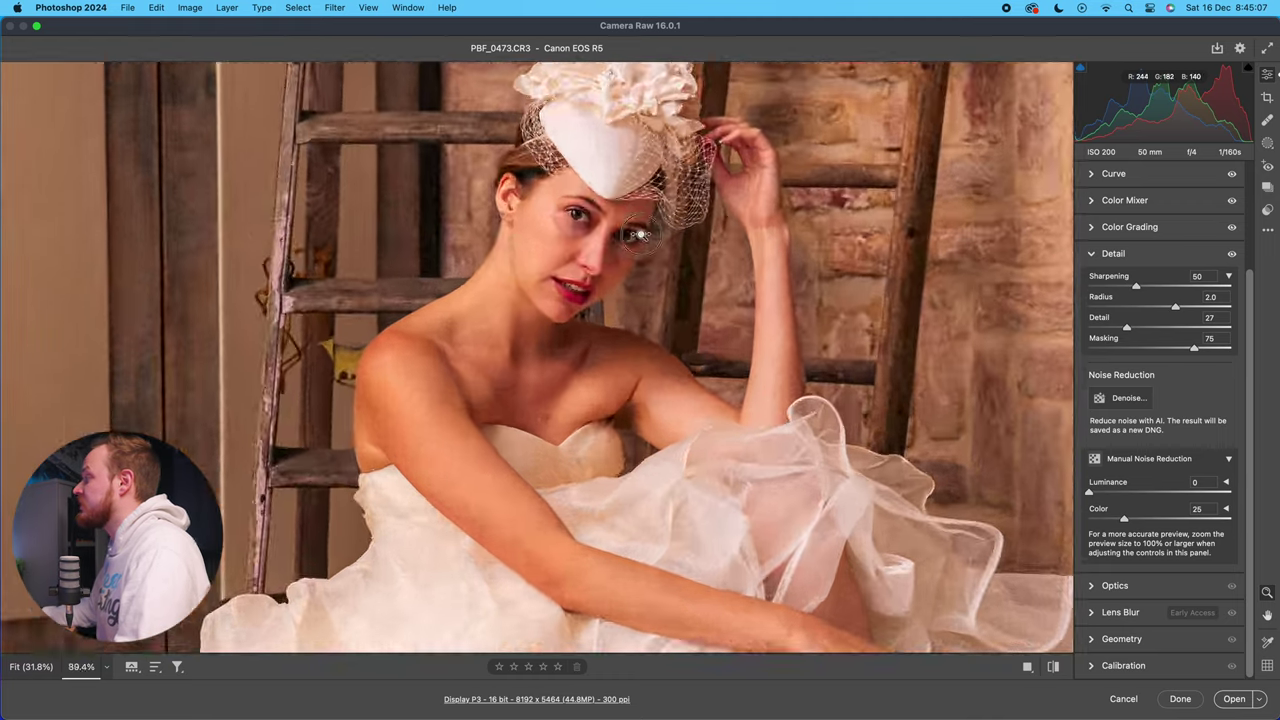
{"action": "scroll", "coordinate": [1236, 422], "scroll_direction": "up", "scroll_amount": 1}
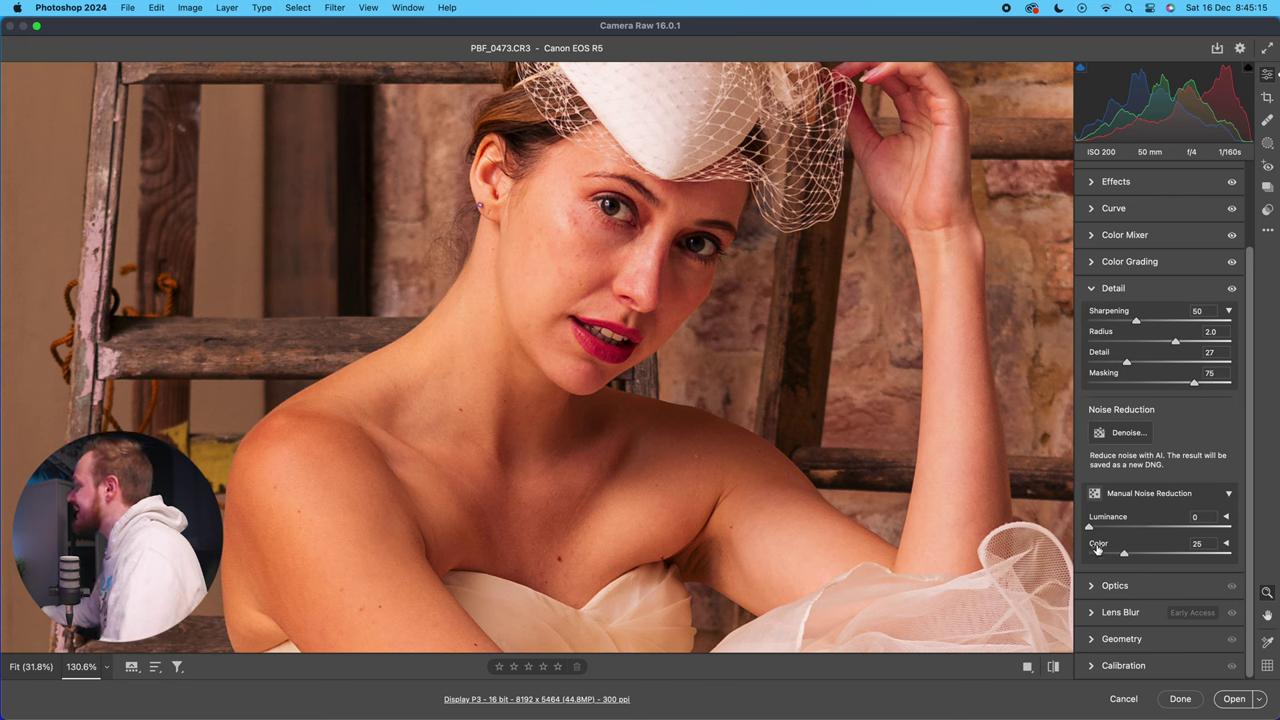
{"action": "left_click", "coordinate": [1227, 517]}
{"action": "left_click", "coordinate": [1227, 589]}
{"action": "scroll", "coordinate": [1150, 500], "scroll_direction": "down", "scroll_amount": 1}
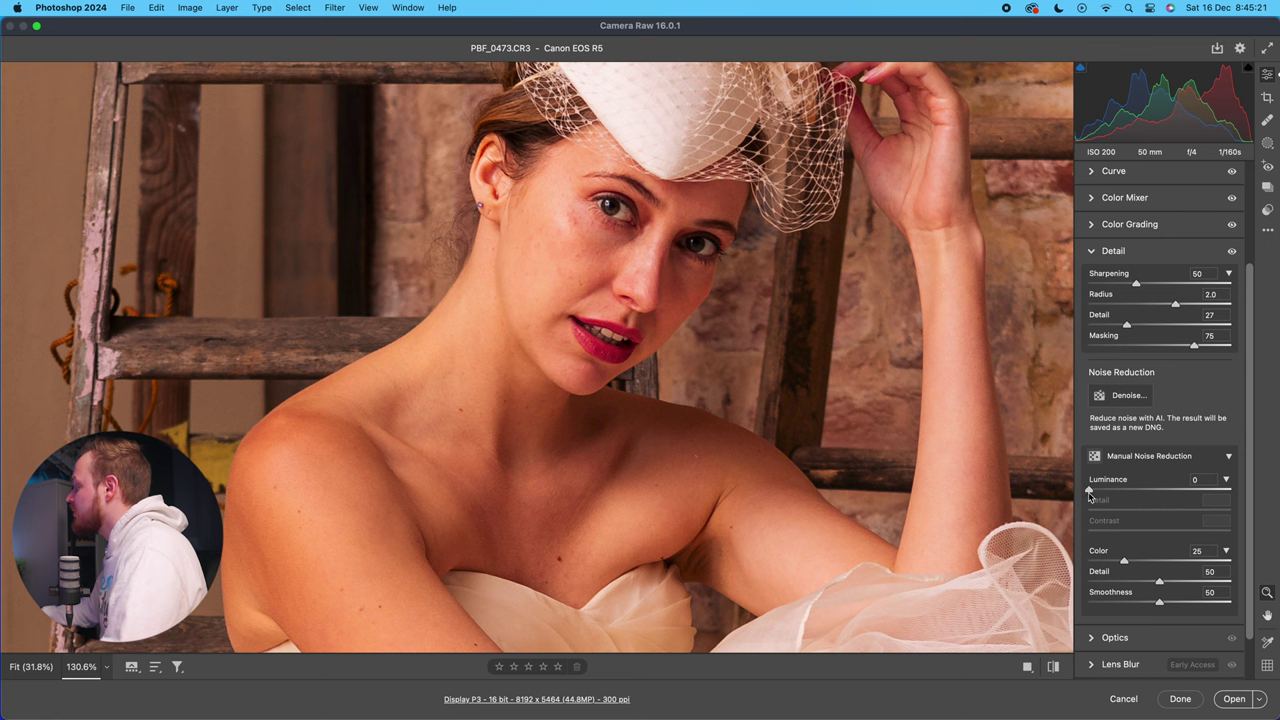
Set noise reduction Luminance to 13 with Detail 32 and Contrast 16, and Color to 31 with Detail 38 and Smoothness 23.
{"action": "scroll", "coordinate": [589, 294], "scroll_direction": "up", "scroll_amount": 5}
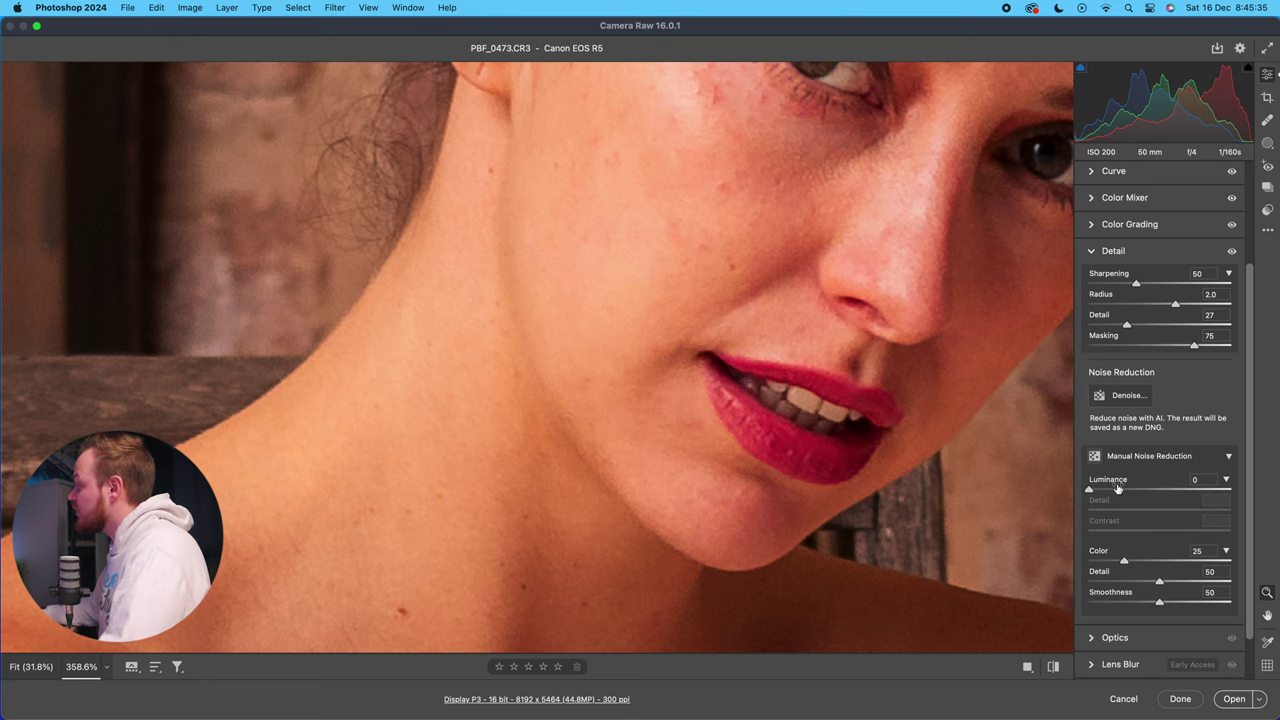
{"action": "left_click_drag", "start_coordinate": [1088, 490], "coordinate": [1132, 560]}
{"action": "left_click_drag", "start_coordinate": [1159, 602], "coordinate": [1140, 582]}
{"action": "scroll", "coordinate": [594, 346], "scroll_direction": "down", "scroll_amount": 10}
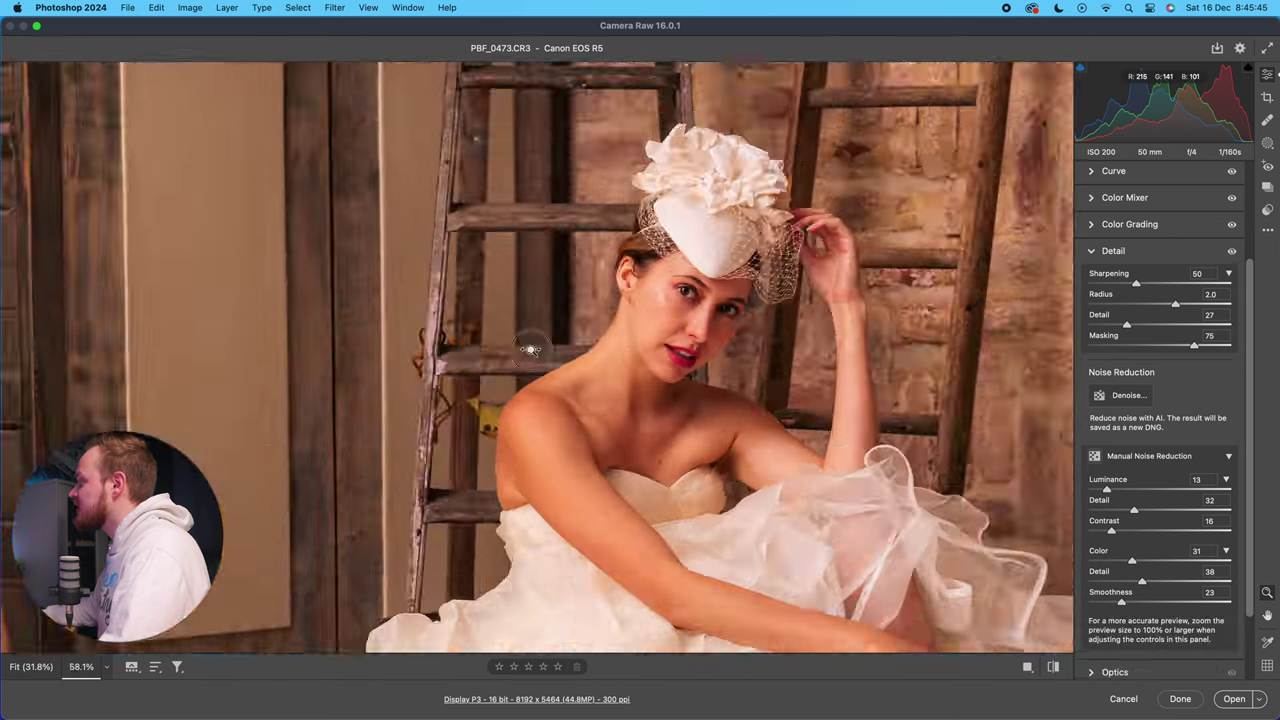
{"action": "scroll", "coordinate": [530, 349], "scroll_direction": "down", "scroll_amount": 3}
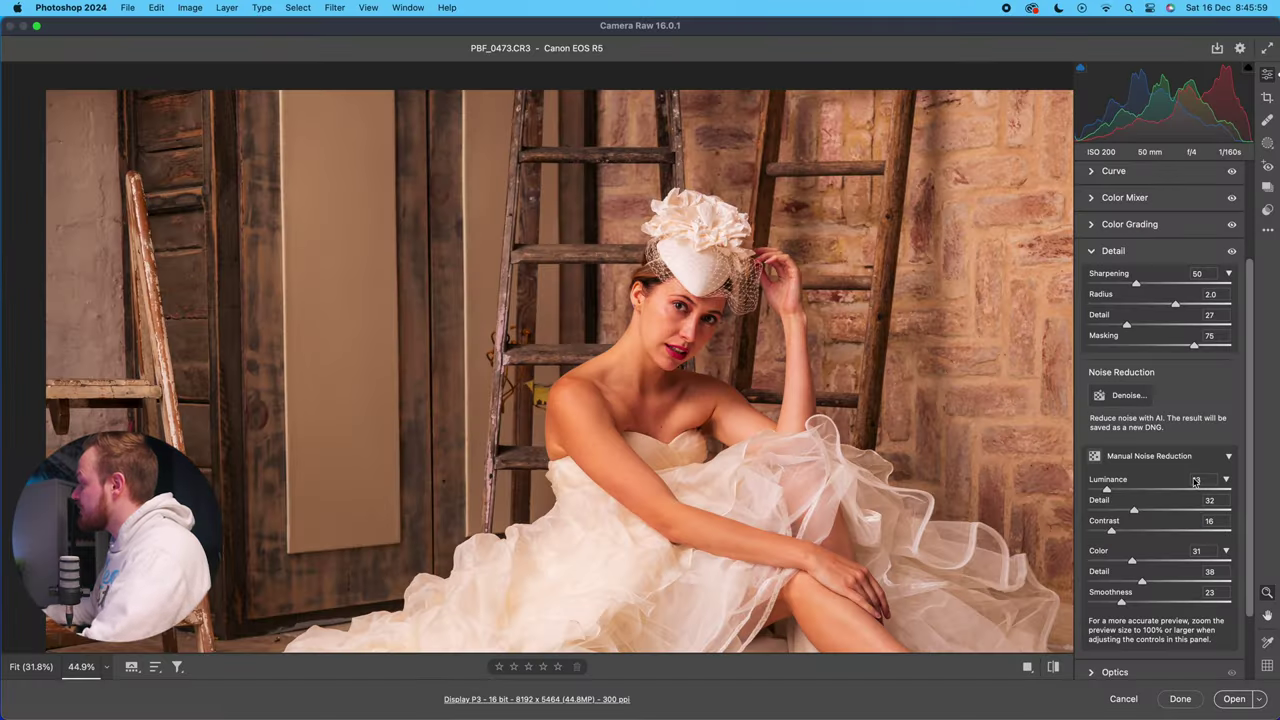
Reduce noise reduction Luminance to 11 and Color to 20, review their sub-settings, and collapse the Detail section.
{"action": "left_click", "coordinate": [1227, 552]}
{"action": "left_click", "coordinate": [1227, 481]}
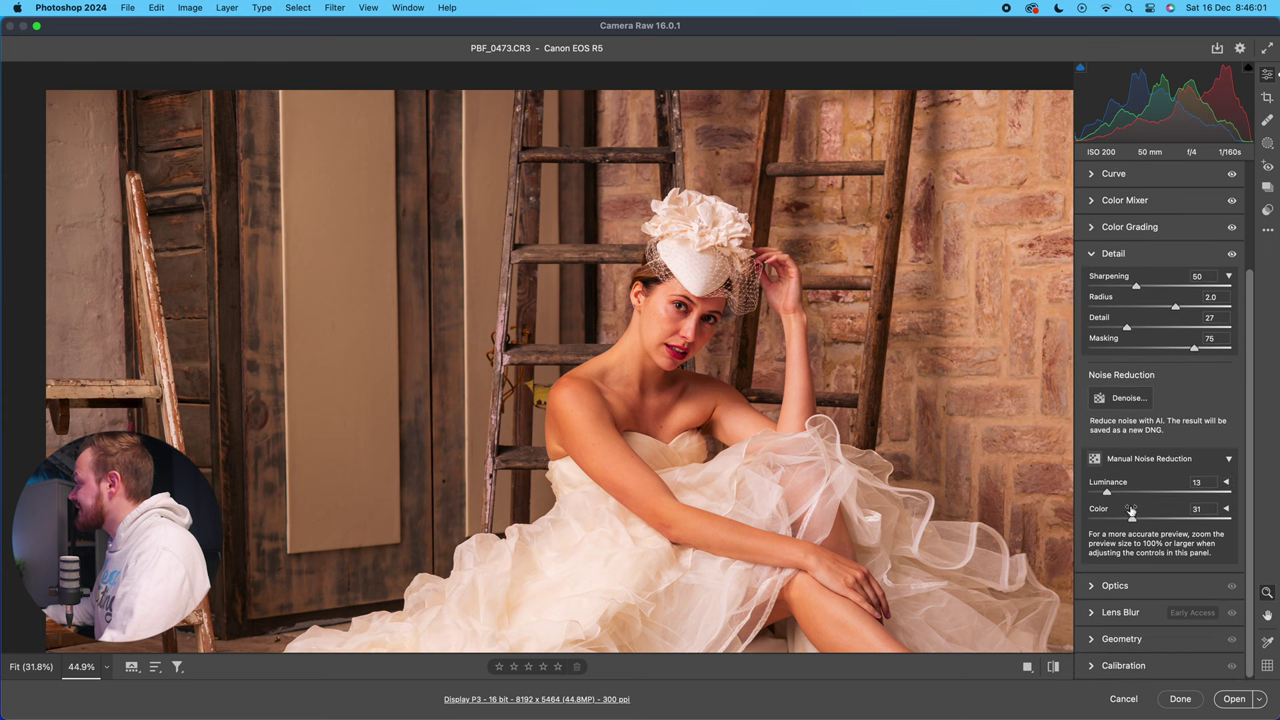
{"action": "left_click_drag", "start_coordinate": [1106, 492], "coordinate": [1119, 520]}
{"action": "left_click", "coordinate": [1226, 482]}
{"action": "left_click", "coordinate": [1227, 553]}
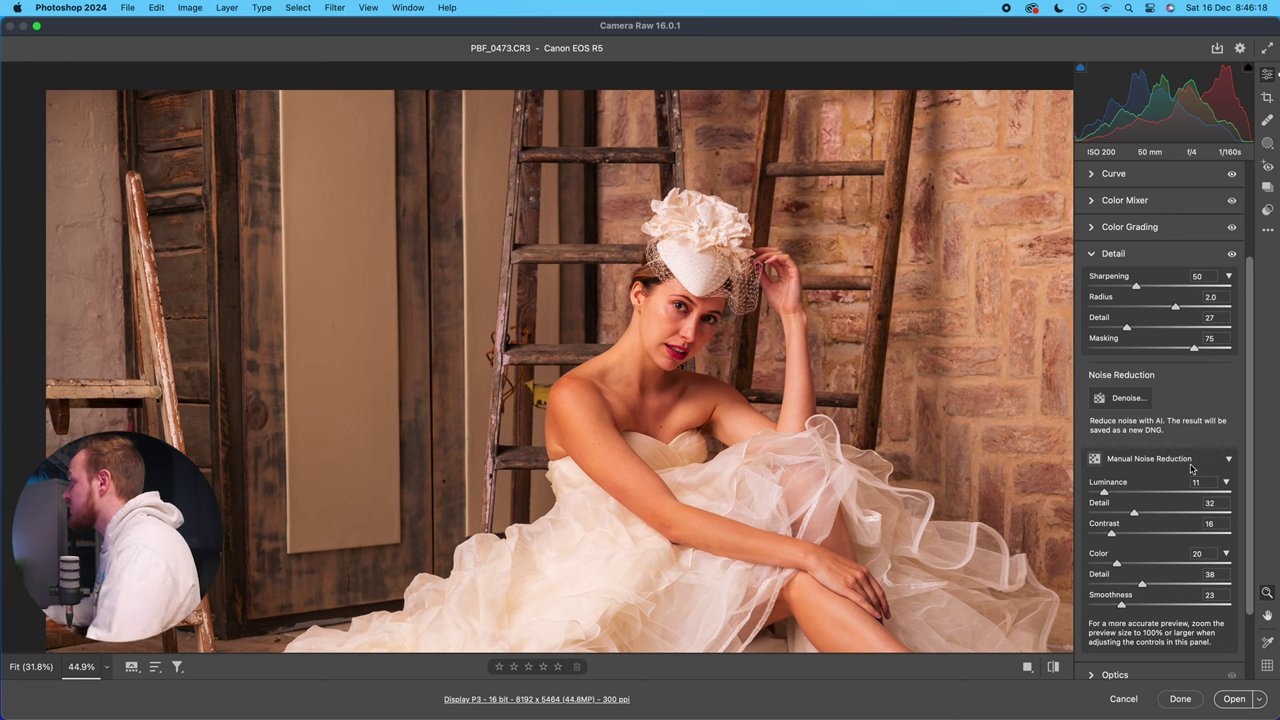
{"action": "scroll", "coordinate": [1190, 468], "scroll_direction": "up", "scroll_amount": 1}
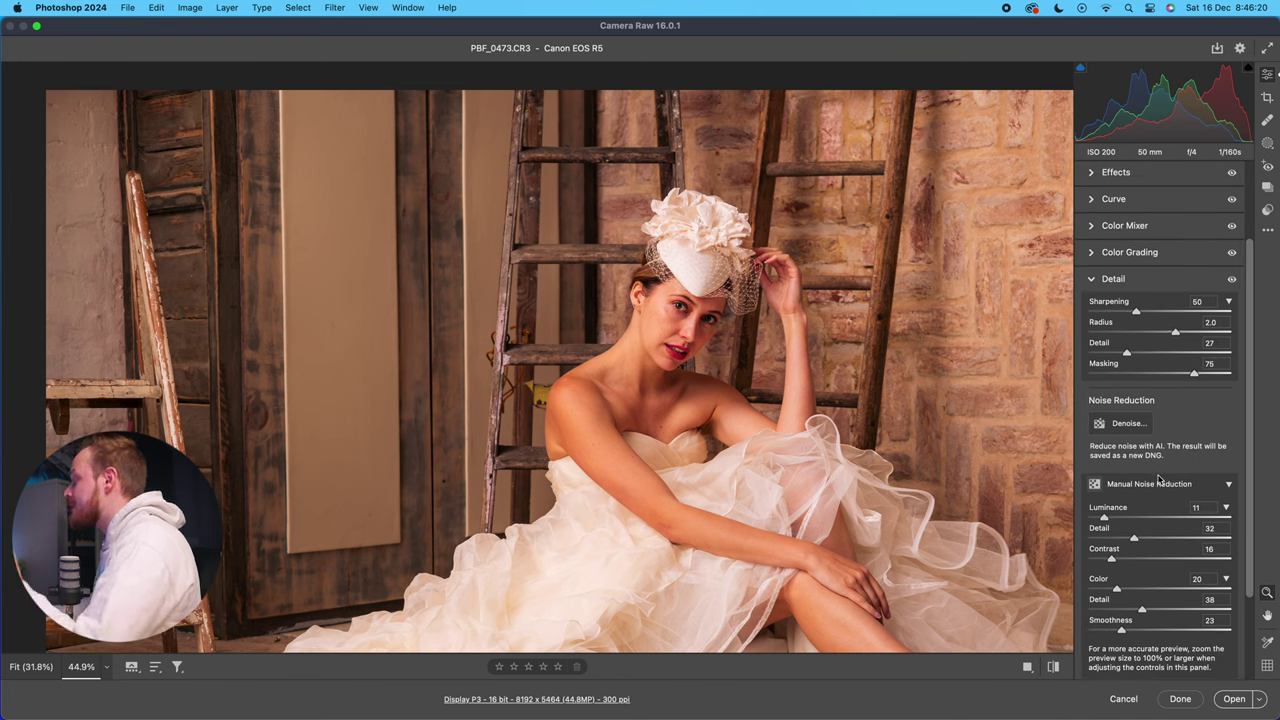
{"action": "scroll", "coordinate": [1158, 478], "scroll_direction": "down", "scroll_amount": 1}
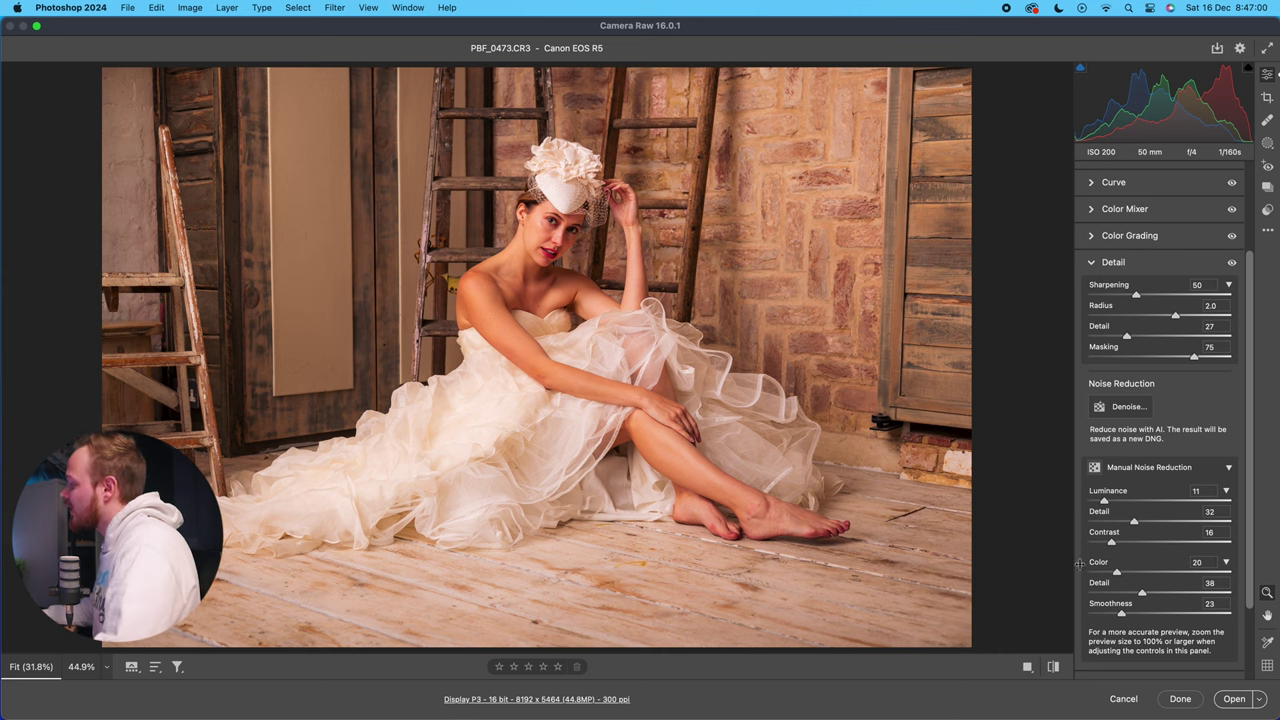
{"action": "left_click", "coordinate": [1106, 262]}
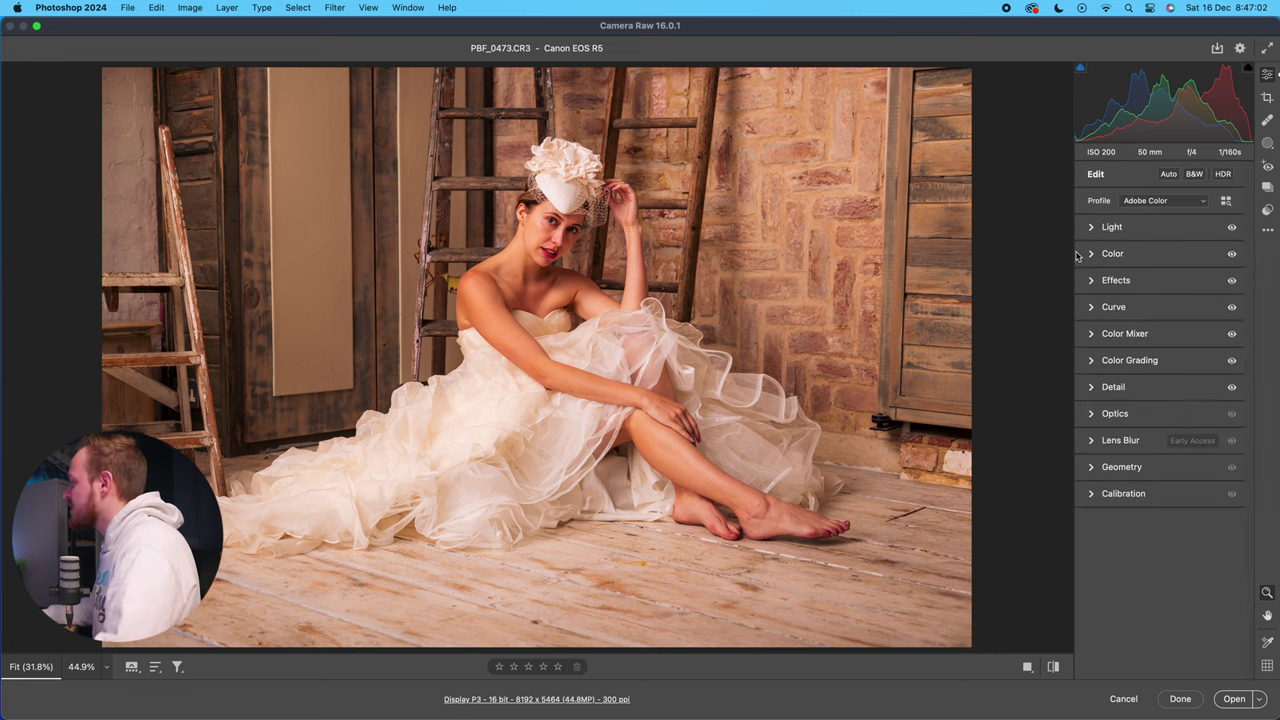
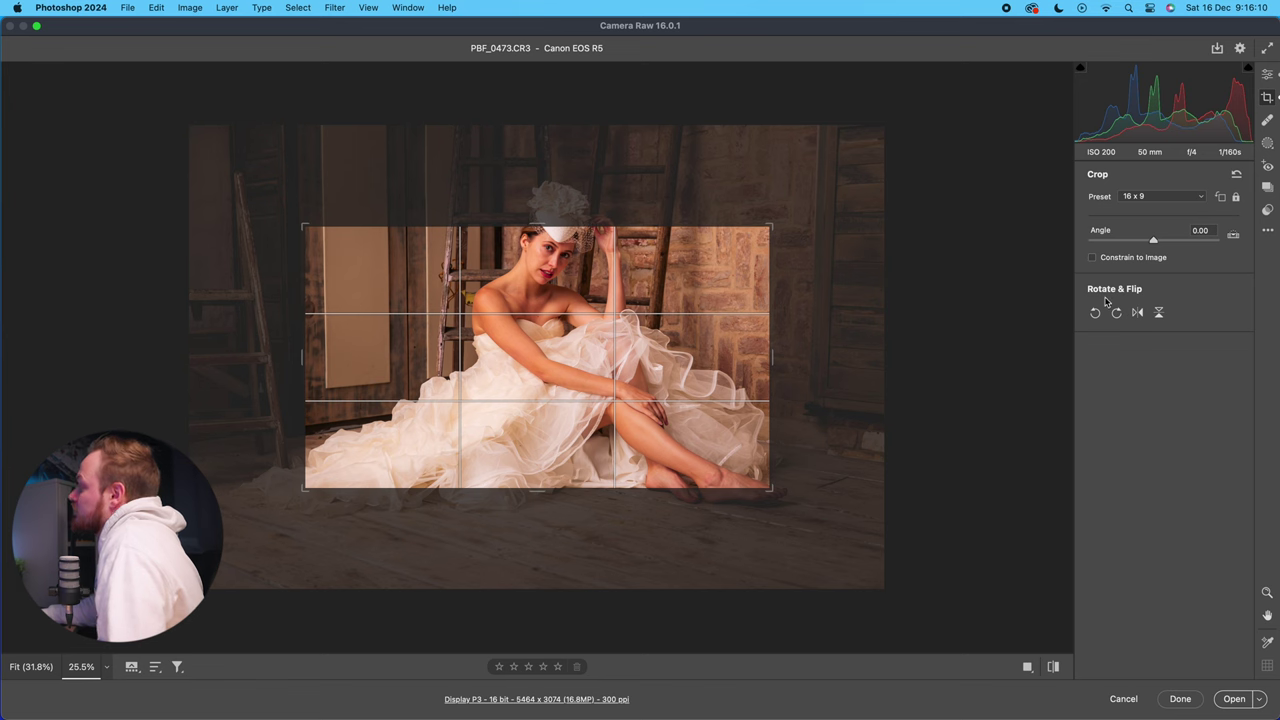
Widen the 16 x 9 crop to the photo's full width and rotate the photo counterclockwise twice.
{"action": "left_click_drag", "start_coordinate": [771, 357], "coordinate": [816, 362]}
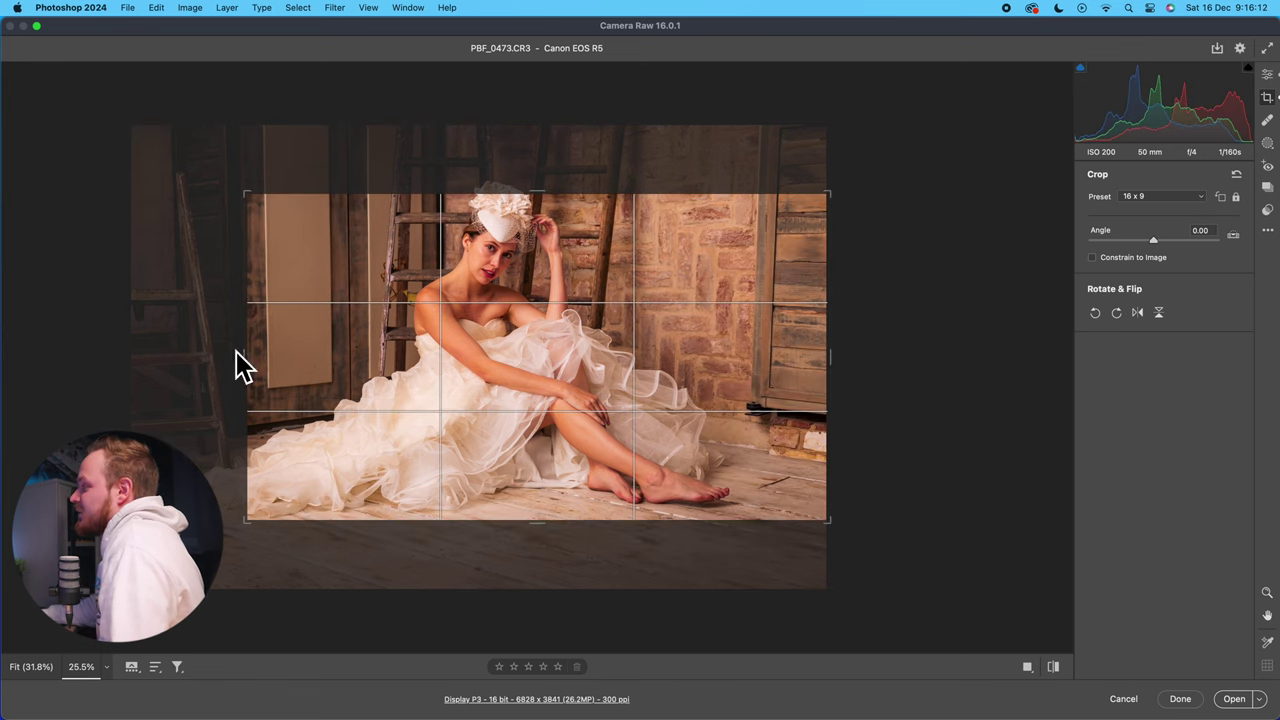
{"action": "left_click_drag", "start_coordinate": [240, 360], "coordinate": [146, 360]}
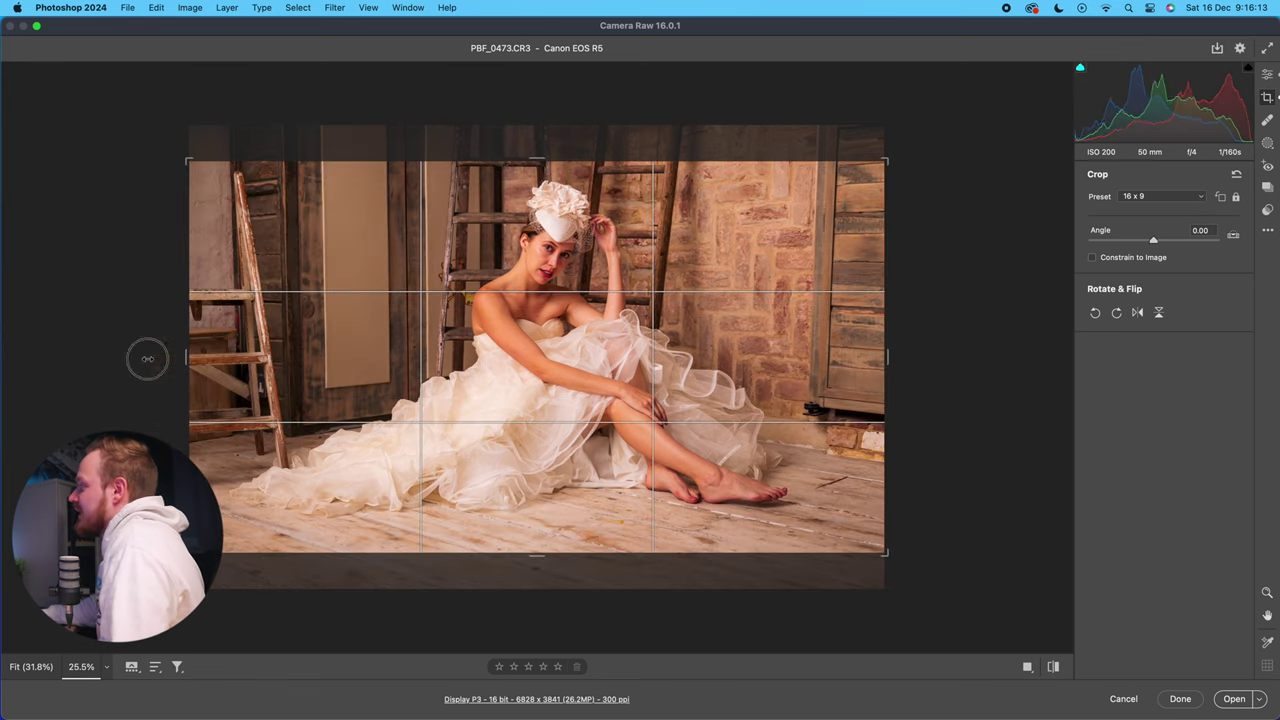
{"action": "left_click", "coordinate": [1095, 313]}
{"action": "left_click", "coordinate": [1095, 313]}
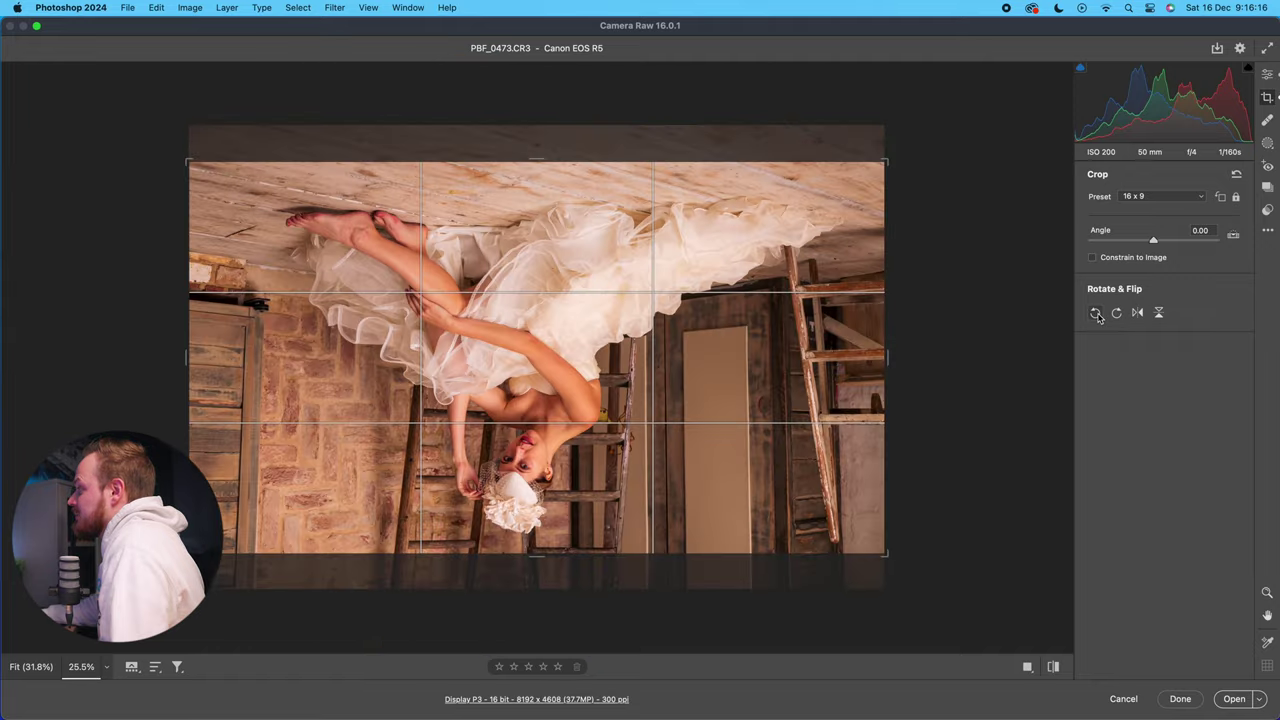
Rotate the photo counterclockwise two more quarter turns to bring it upright.
{"action": "left_click", "coordinate": [1095, 313]}
{"action": "left_click", "coordinate": [1095, 313]}
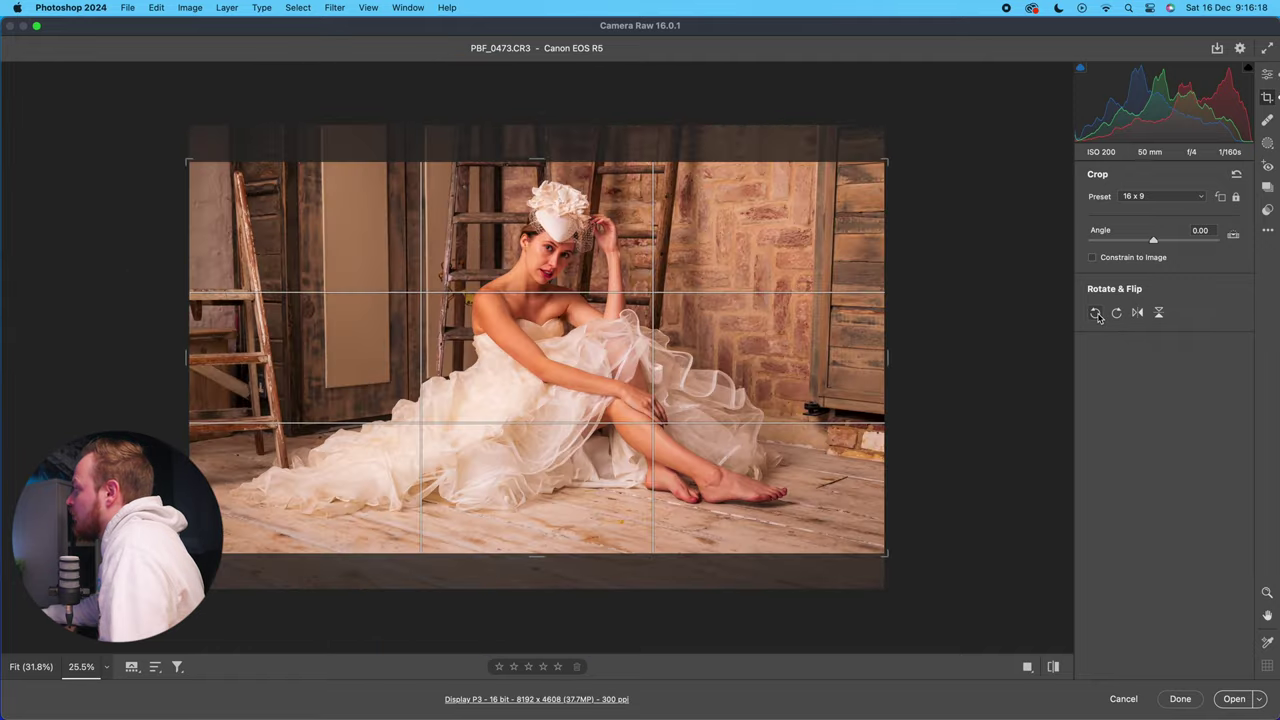
Try flipping the photo horizontally and vertically, reversing each flip.
{"action": "left_click", "coordinate": [1138, 314]}
{"action": "left_click", "coordinate": [1138, 314]}
{"action": "left_click", "coordinate": [1160, 313]}
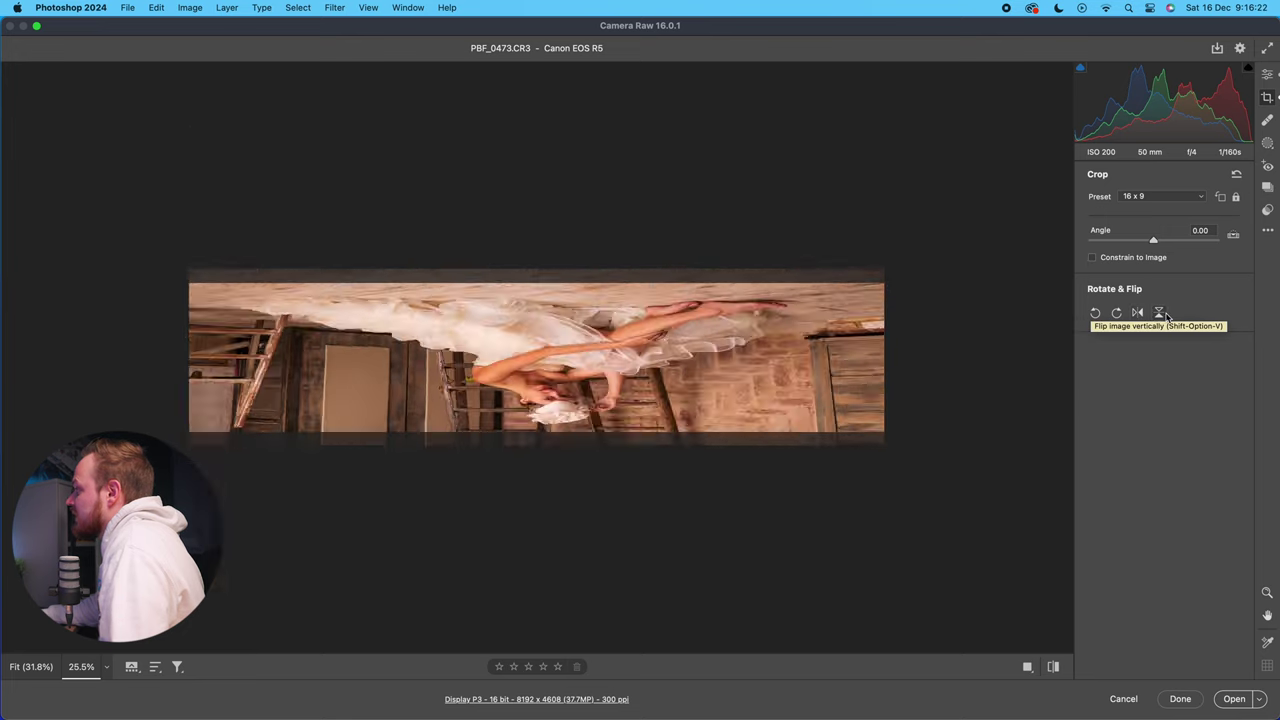
{"action": "left_click", "coordinate": [1159, 313]}
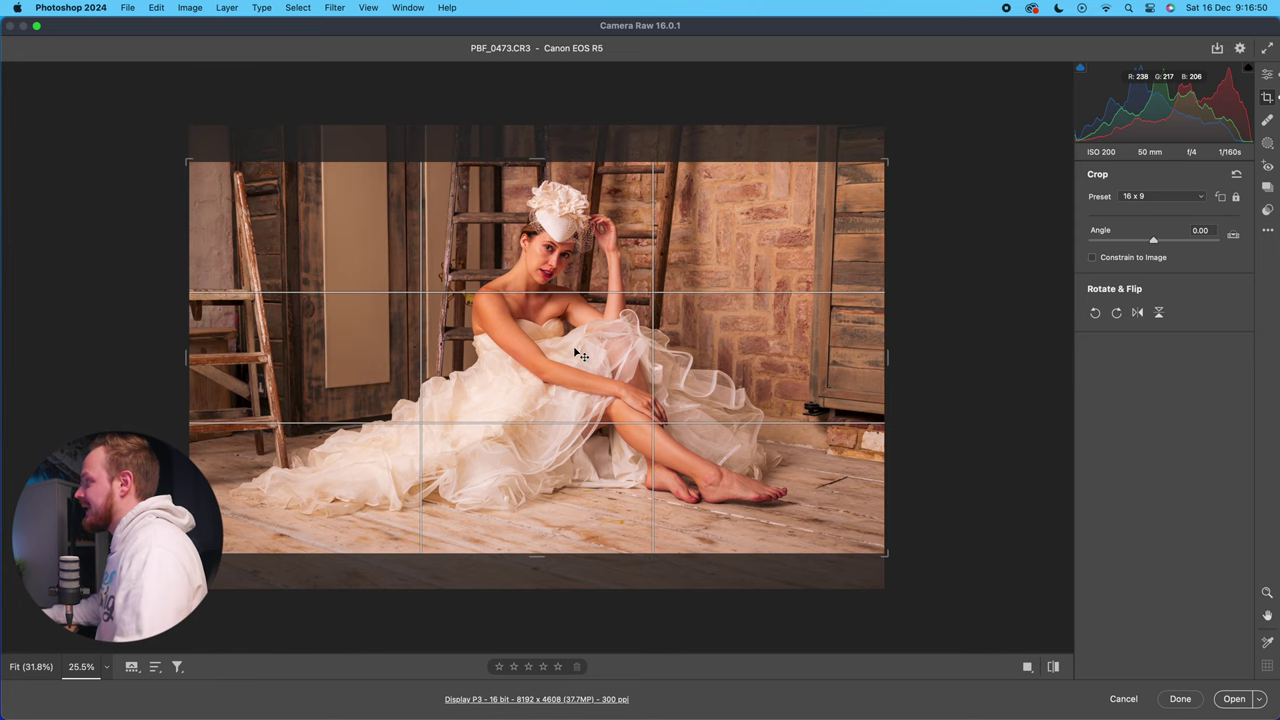
Apply the 16 x 9 crop and open the Healing tools with the Remove mode active.
{"action": "key", "text": "Return"}
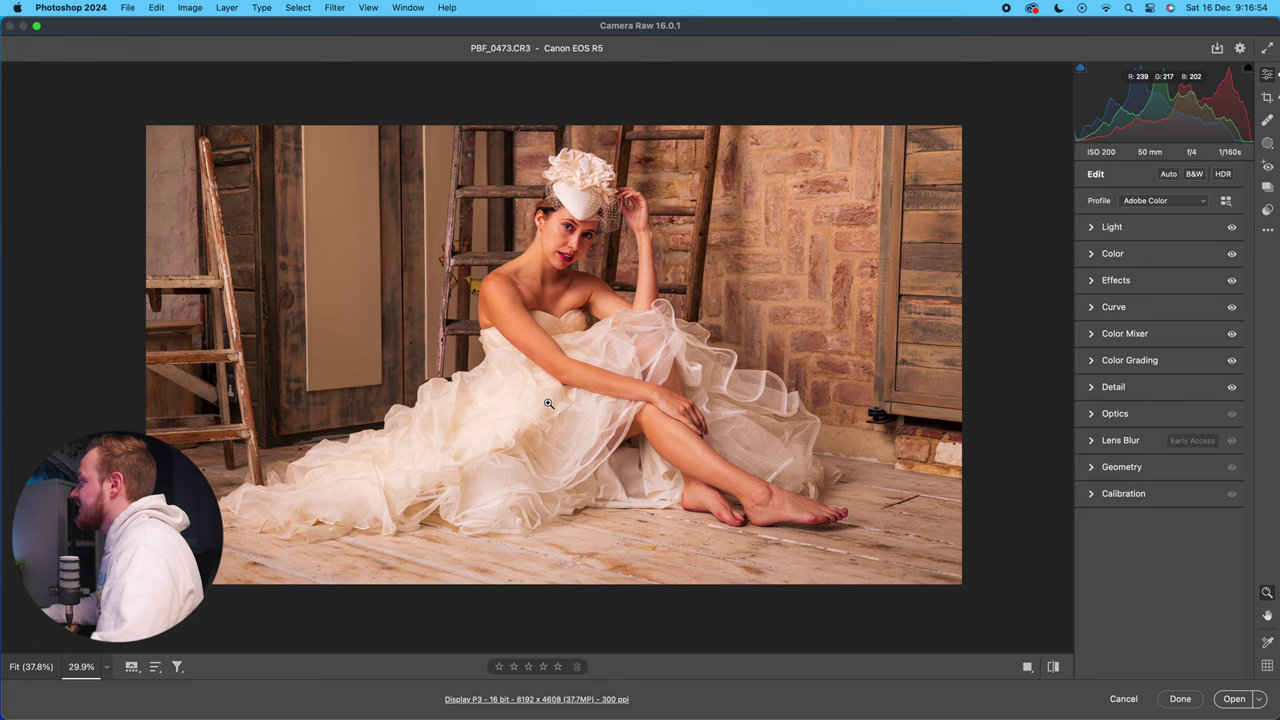
{"action": "left_click", "coordinate": [1266, 100]}
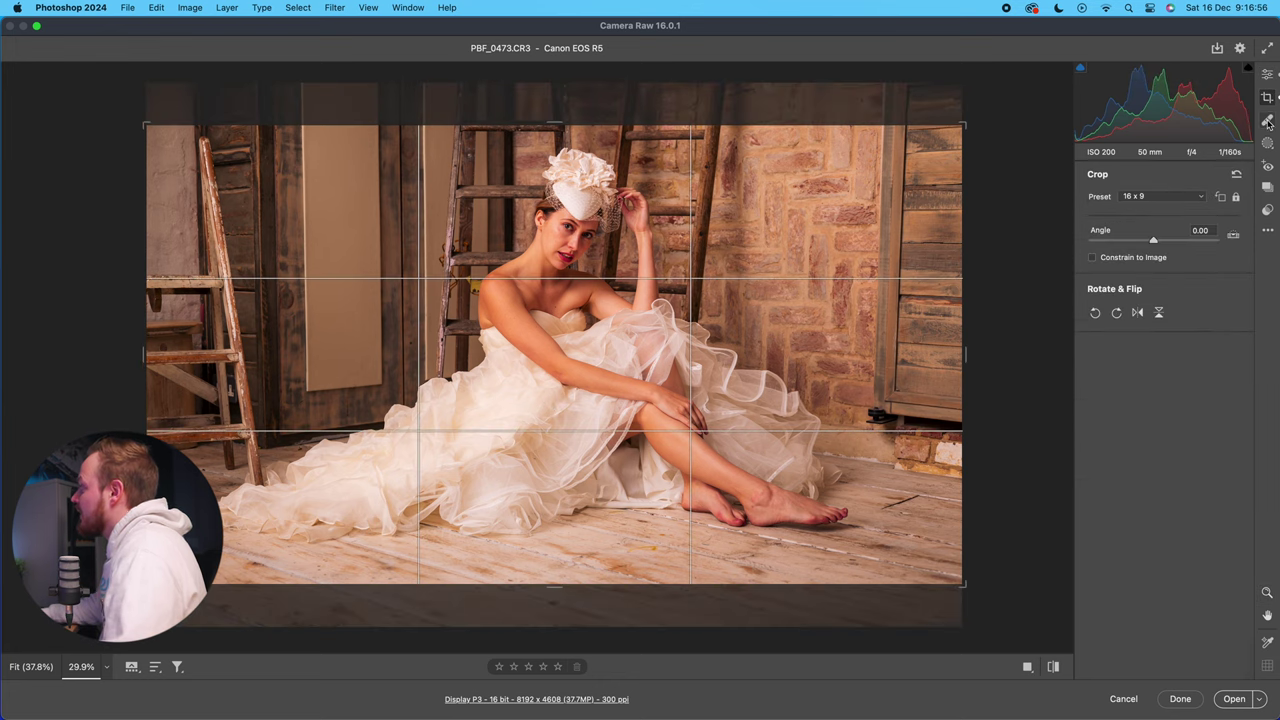
{"action": "left_click", "coordinate": [1267, 121]}
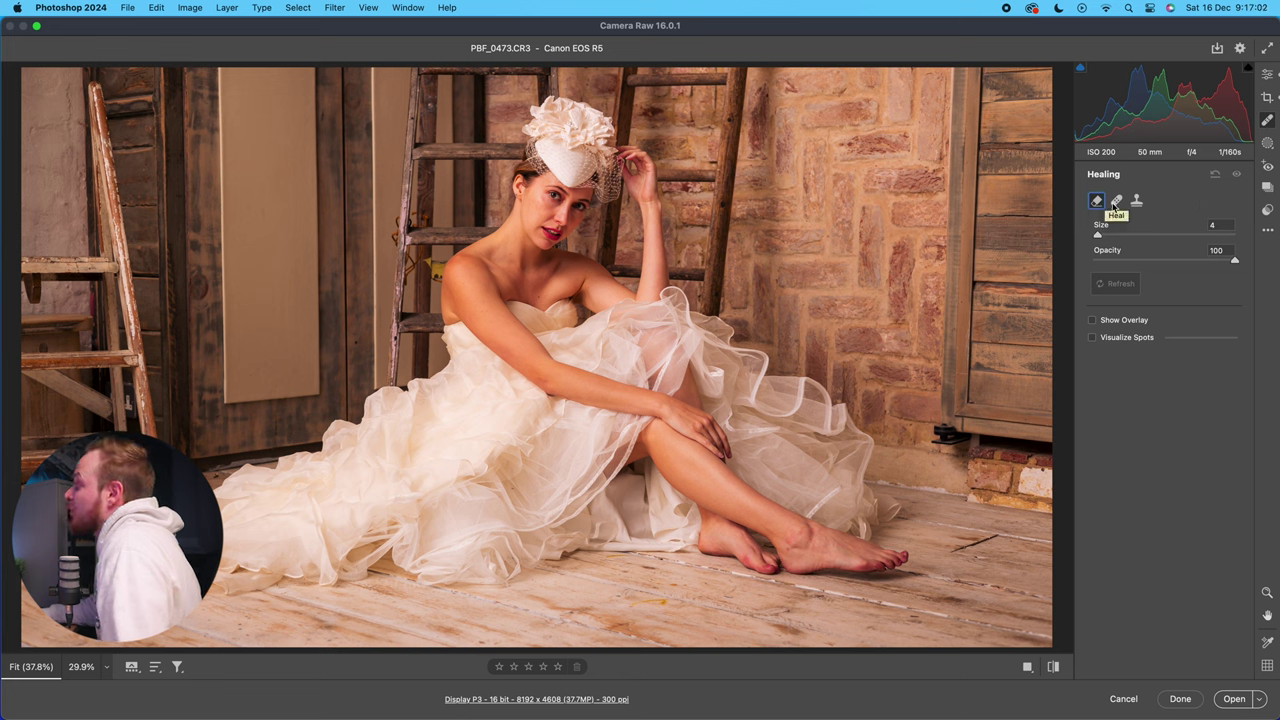
{"action": "left_click", "coordinate": [1115, 203]}
{"action": "left_click", "coordinate": [1135, 203]}
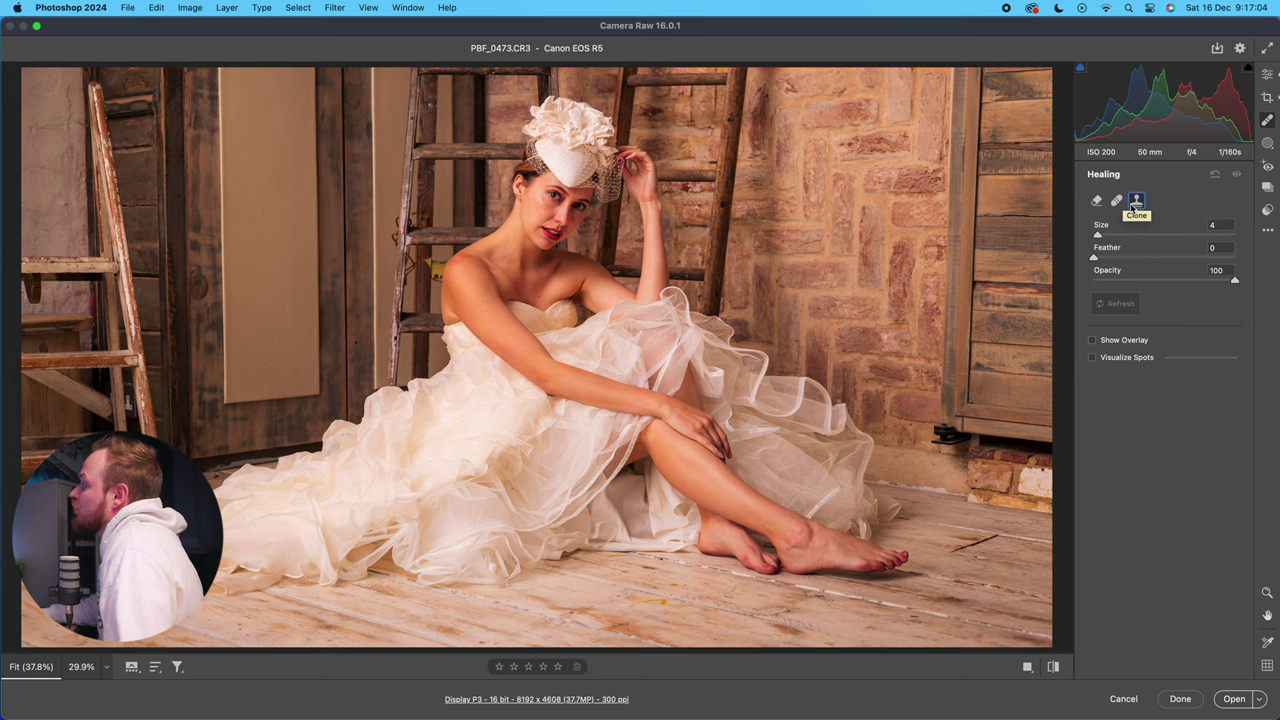
{"action": "left_click", "coordinate": [1095, 203]}
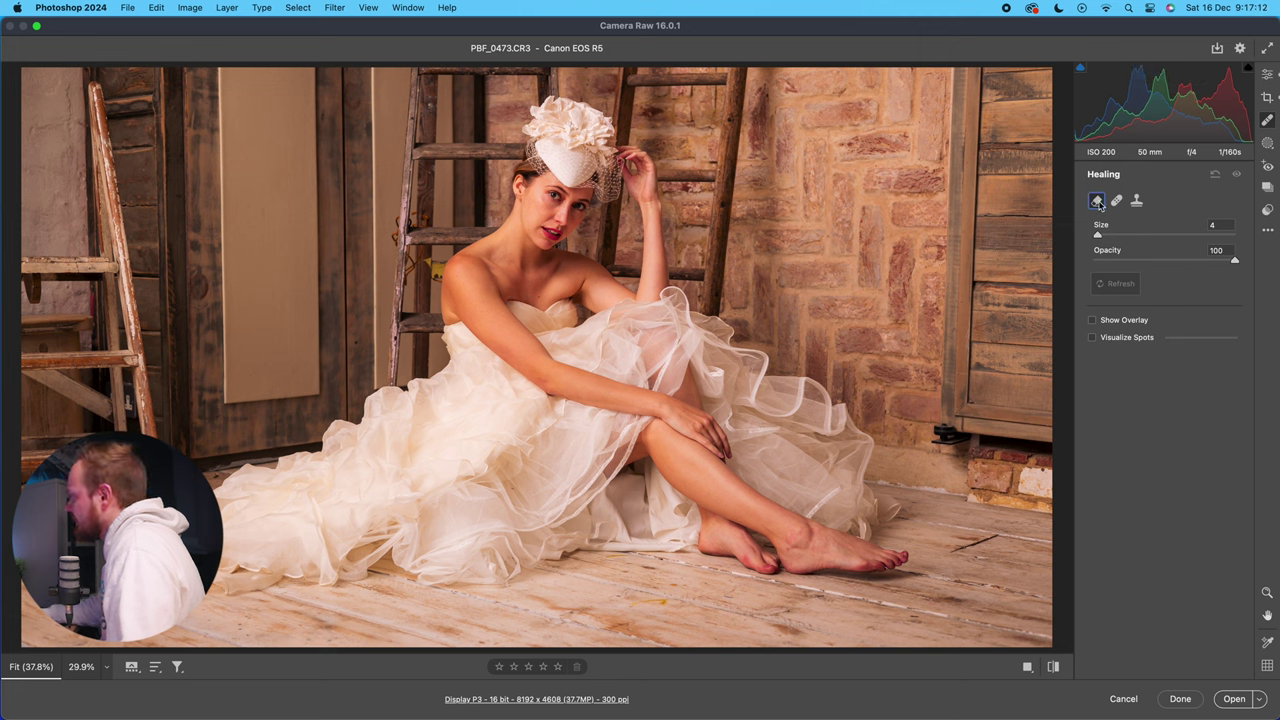
Remove the moles on the bride's neck, chest and shoulder at 200% zoom using a size 4 Remove brush.
{"action": "left_click", "coordinate": [105, 673]}
{"action": "left_click", "coordinate": [228, 603]}
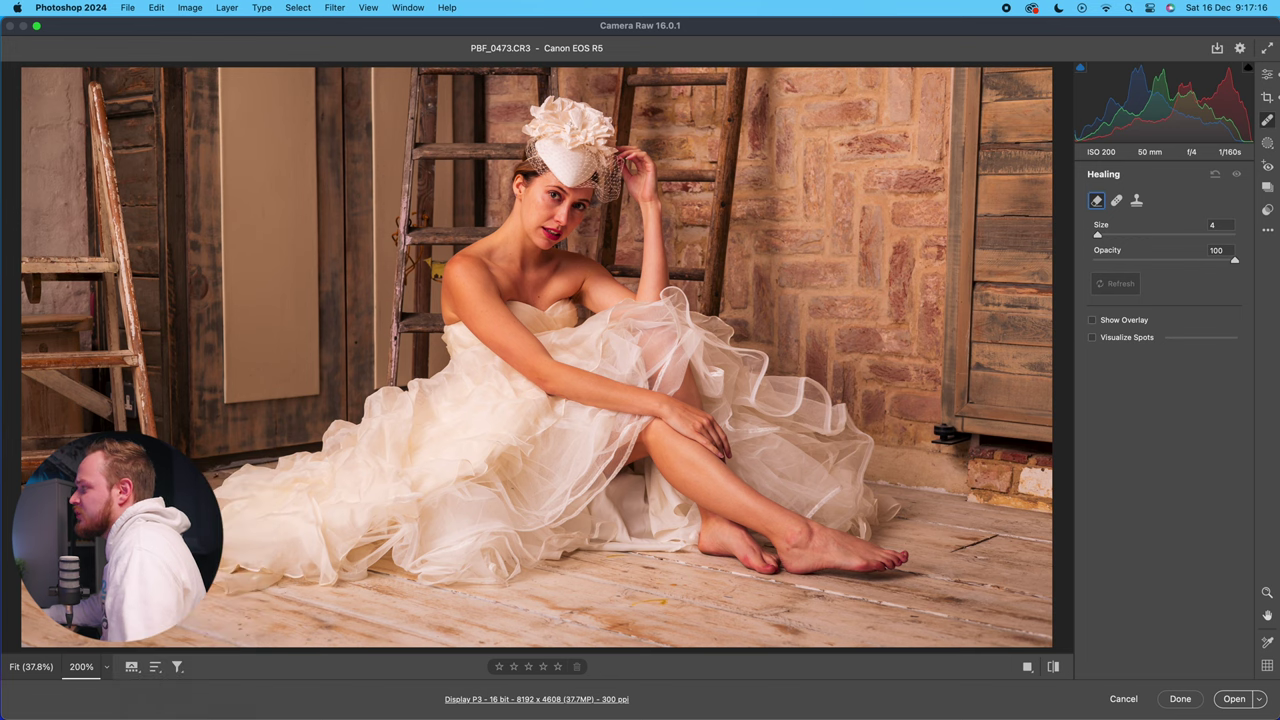
{"action": "left_click_drag", "start_coordinate": [563, 171], "coordinate": [616, 568]}
{"action": "scroll", "coordinate": [589, 291], "scroll_direction": "up", "scroll_amount": 5}
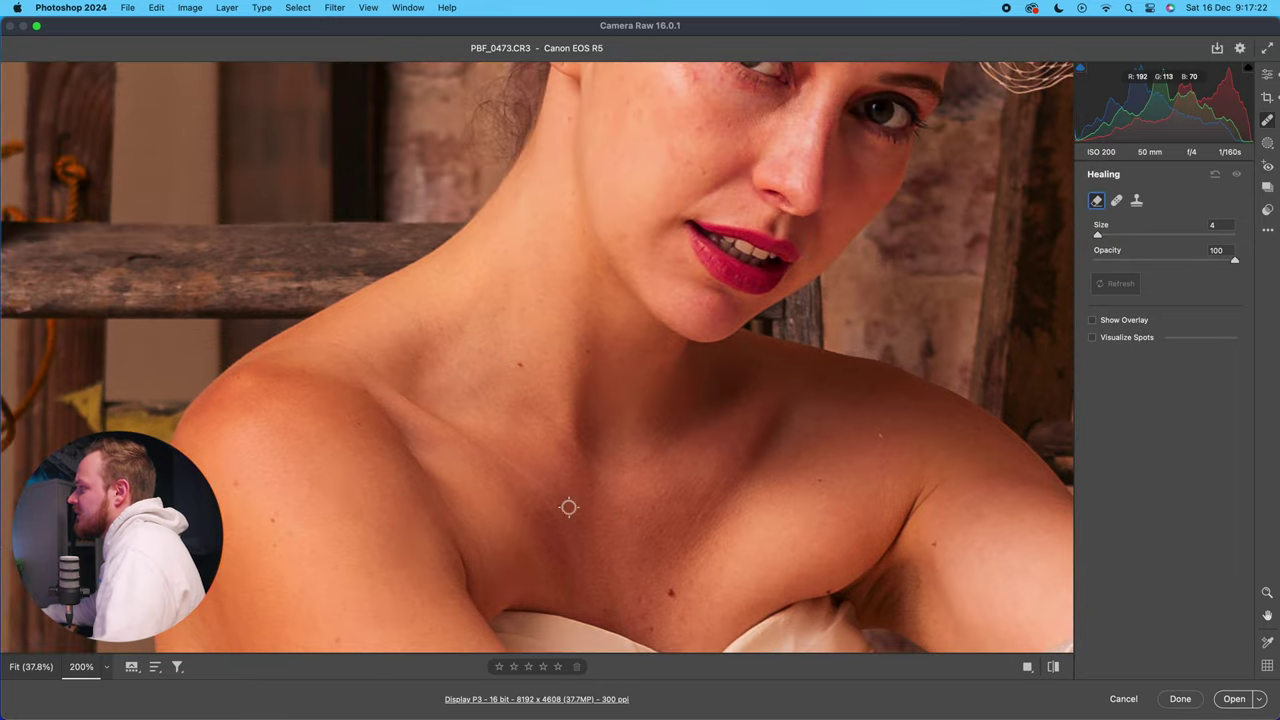
{"action": "left_click", "coordinate": [588, 543]}
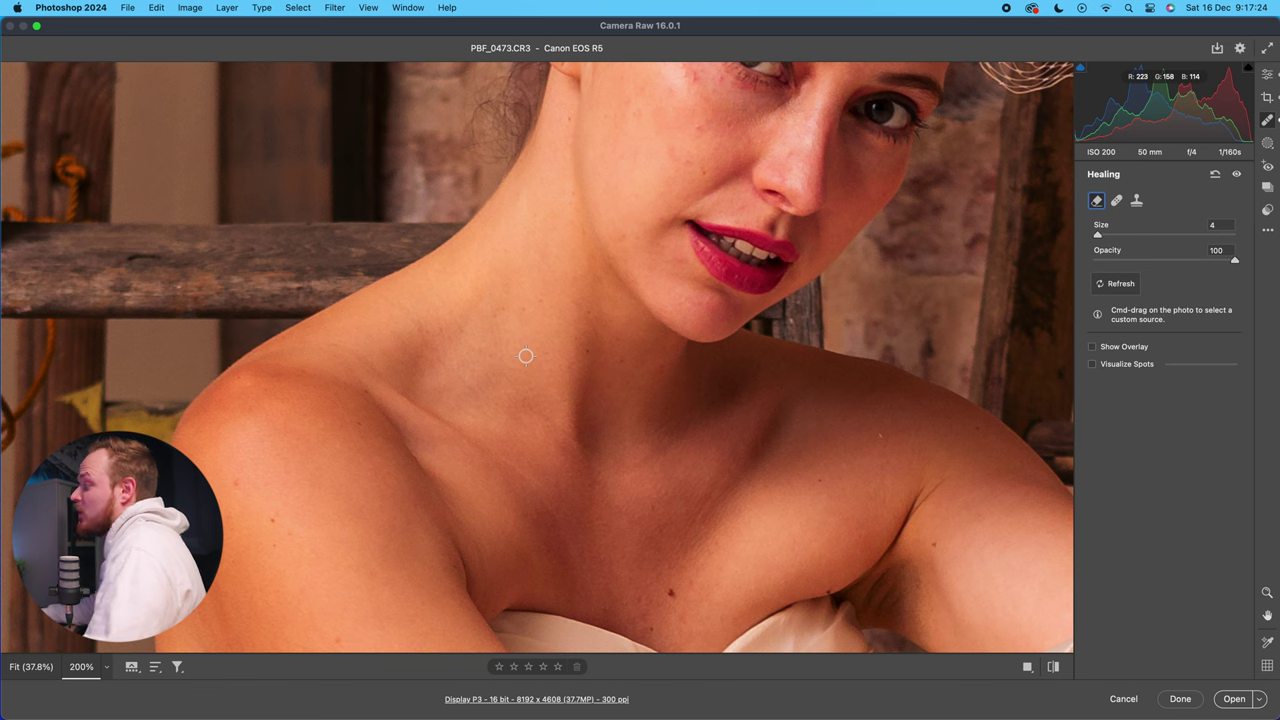
{"action": "left_click", "coordinate": [670, 594]}
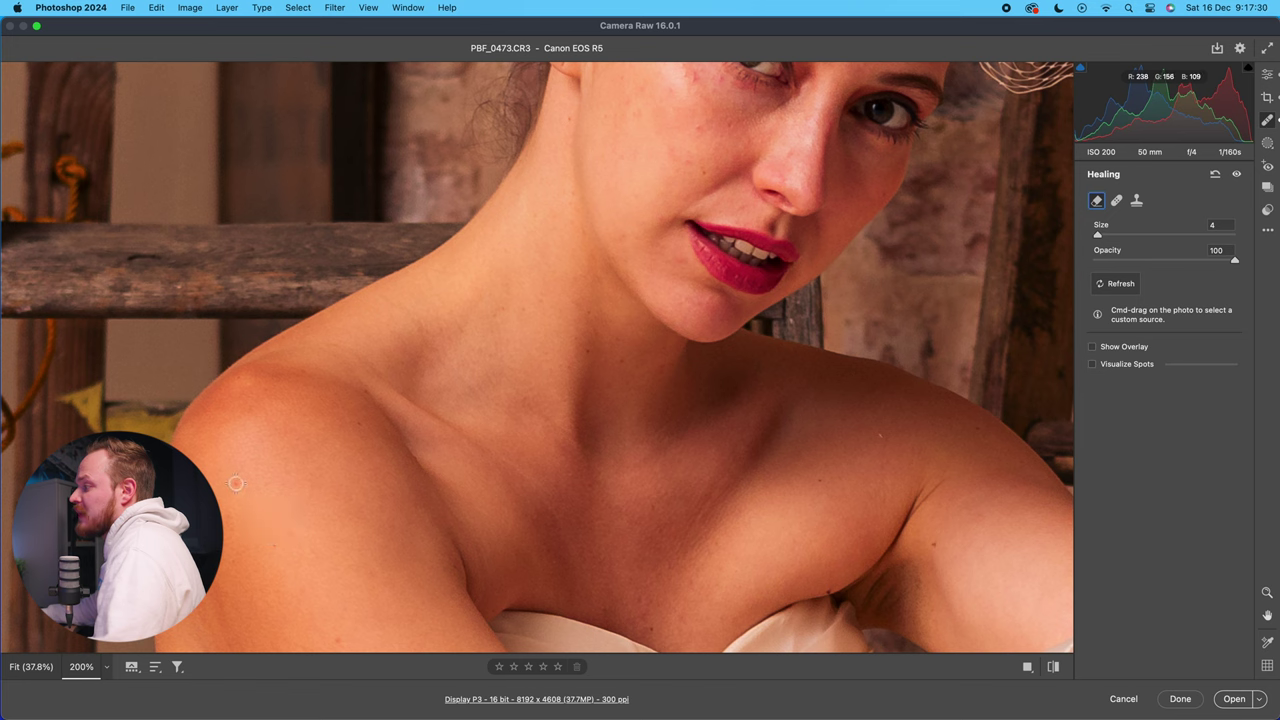
{"action": "left_click", "coordinate": [359, 425]}
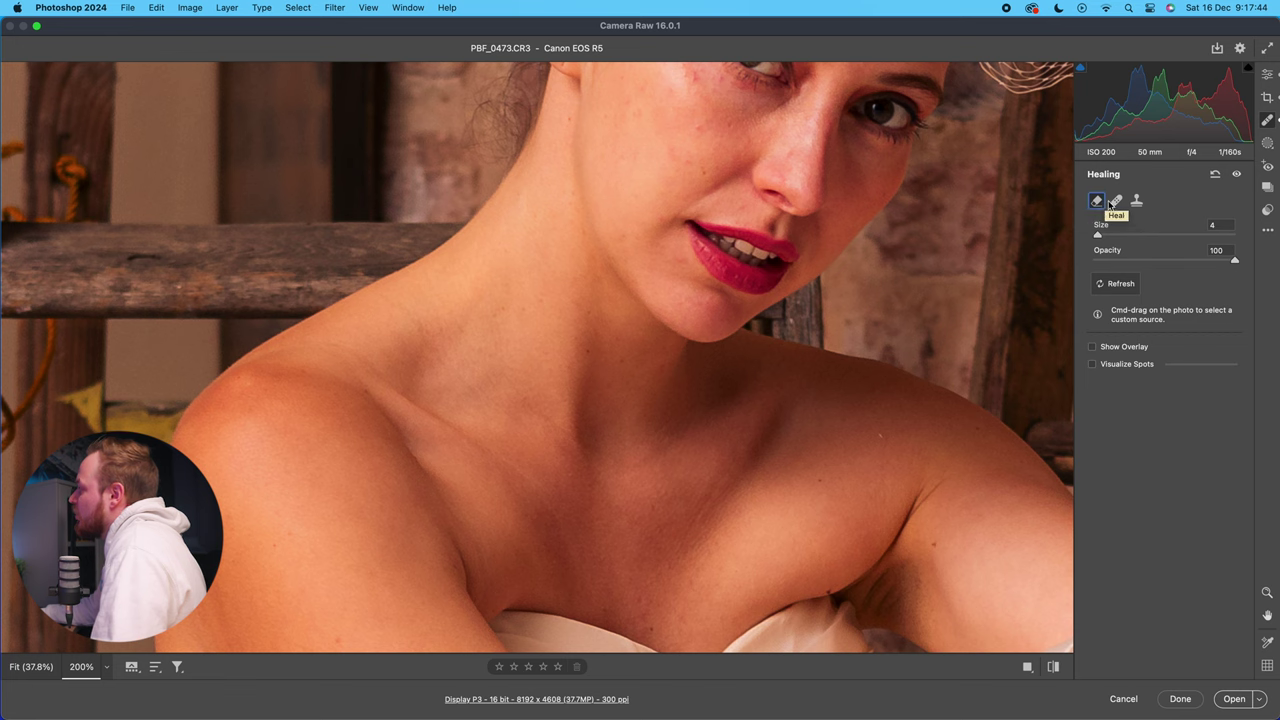
Compare the settings of the Heal, Clone and Remove healing modes.
{"action": "left_click", "coordinate": [1116, 202]}
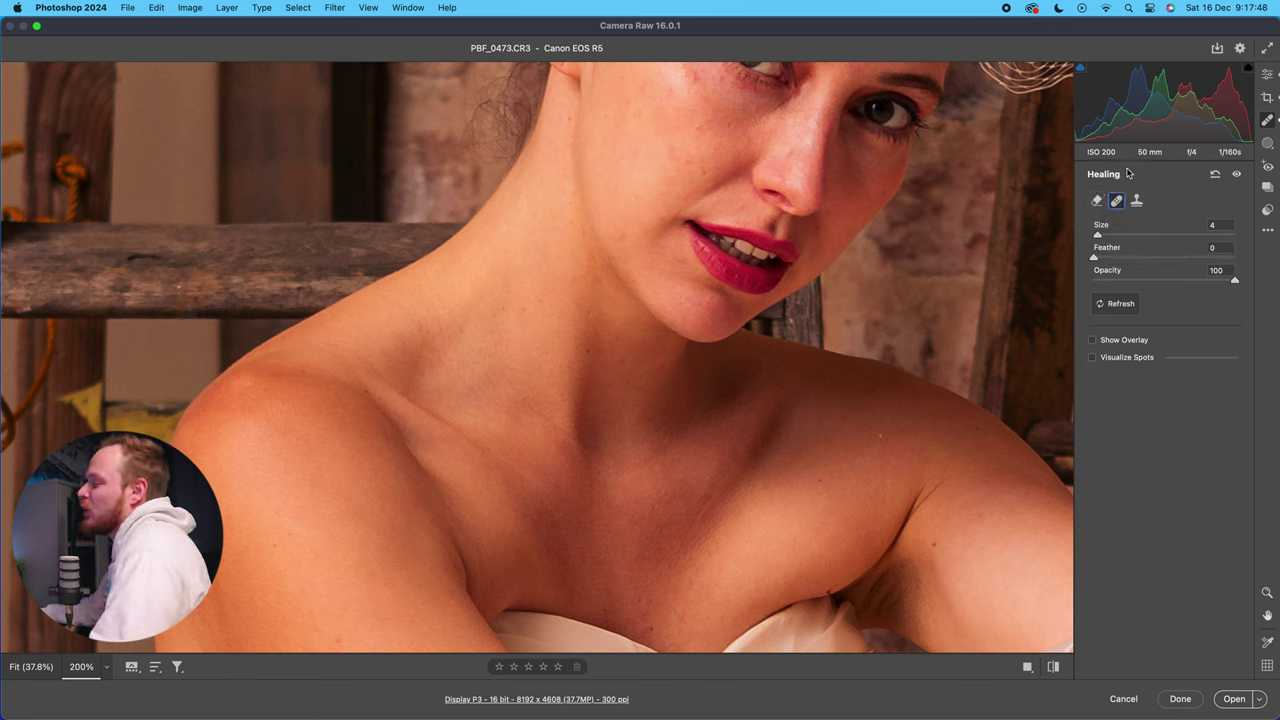
{"action": "left_click", "coordinate": [1135, 203]}
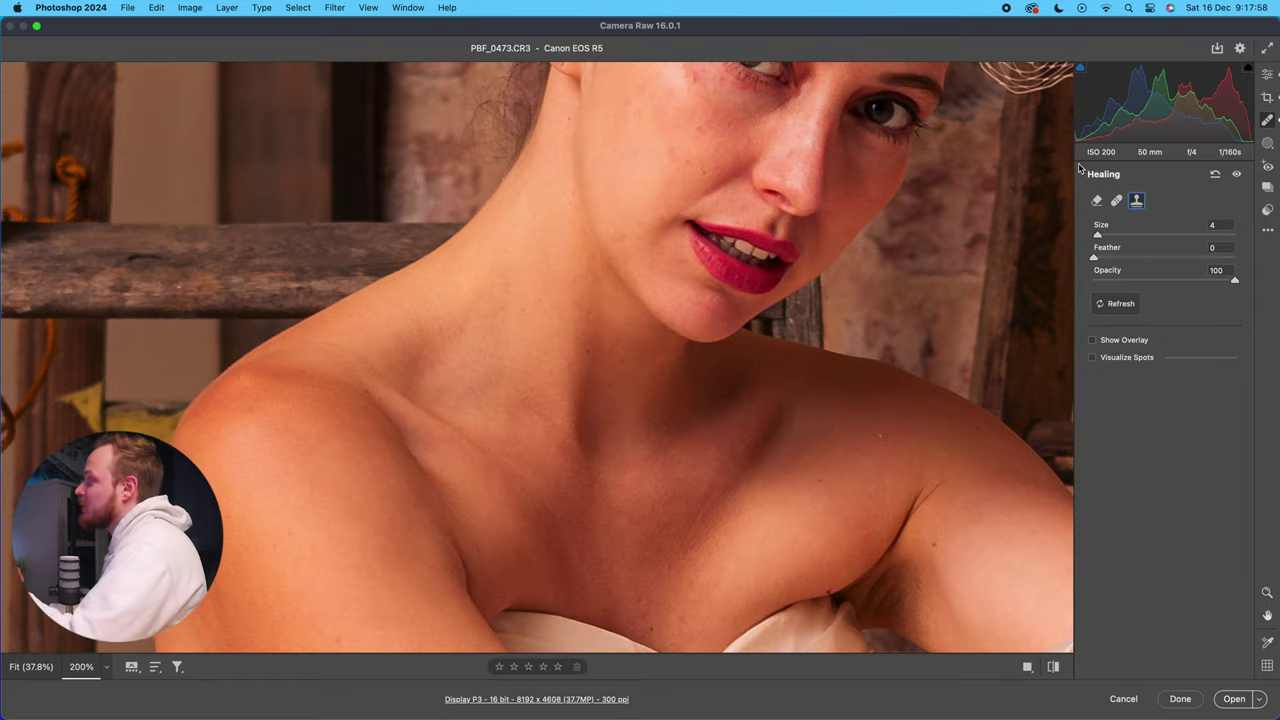
{"action": "left_click", "coordinate": [1096, 200]}
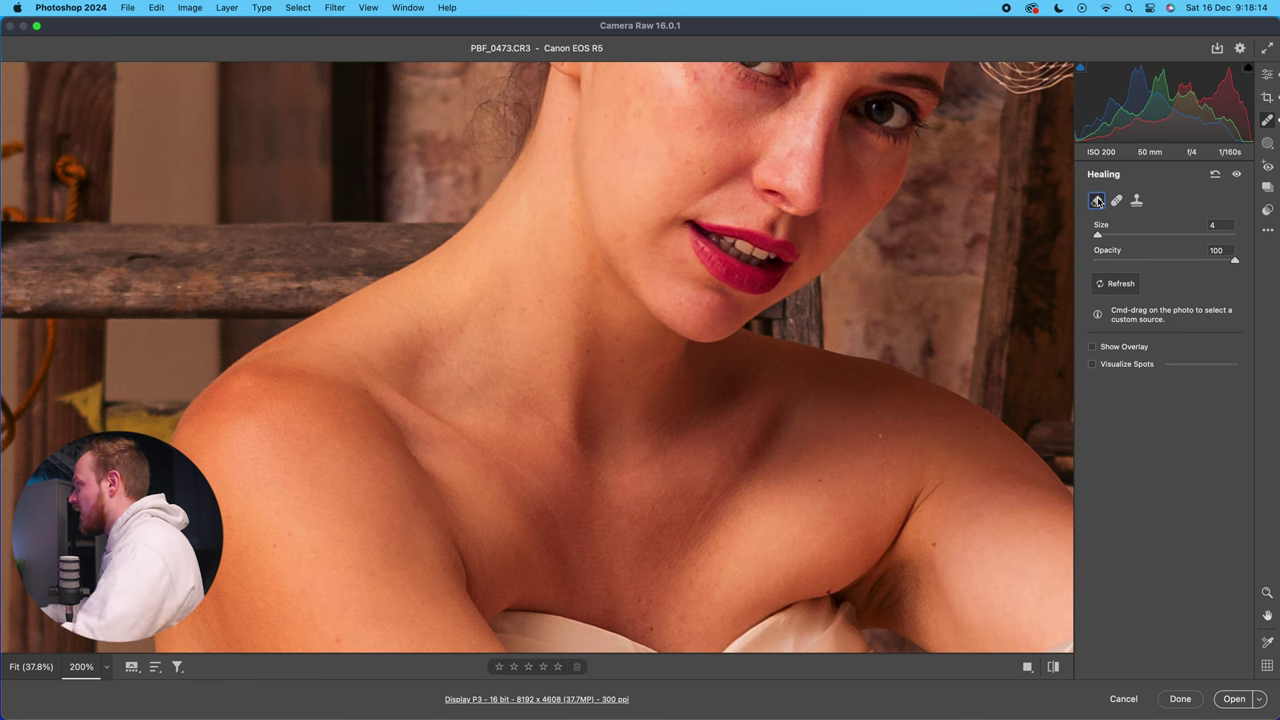
{"action": "left_click", "coordinate": [1117, 201]}
{"action": "left_click", "coordinate": [1136, 201]}
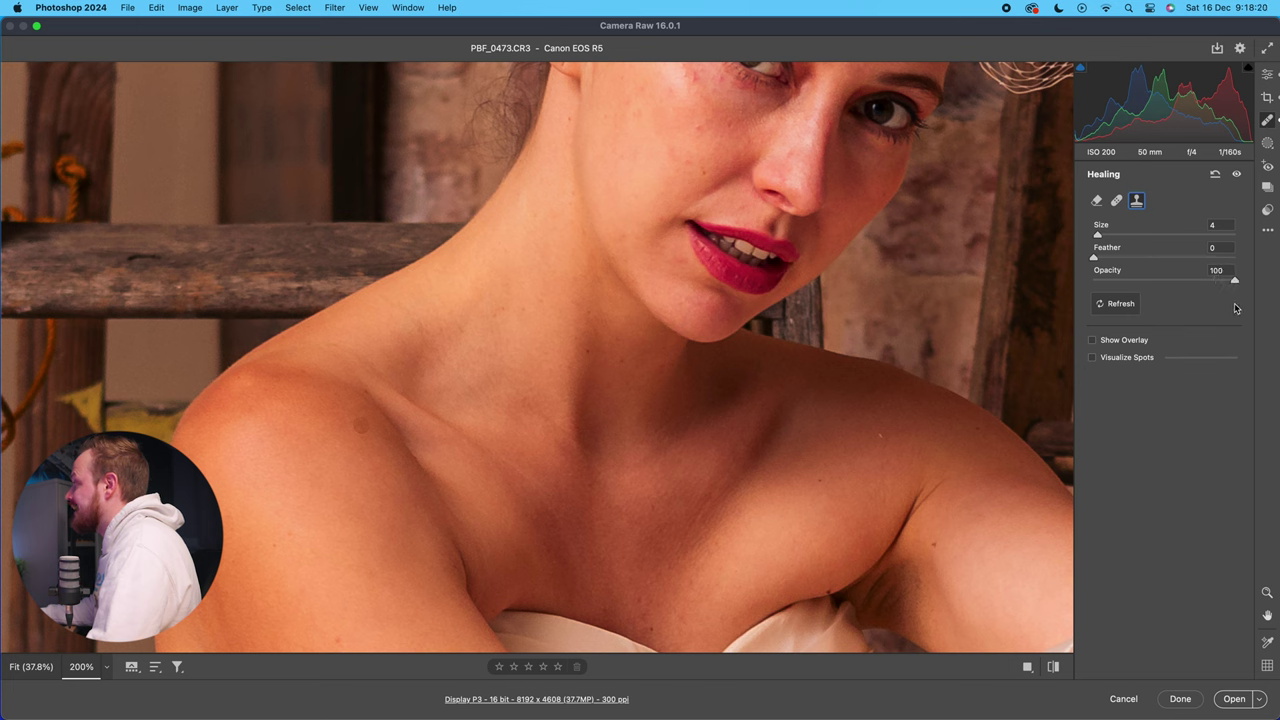
Open the masking tools and fit the whole photo in view.
{"action": "left_click", "coordinate": [1268, 146]}
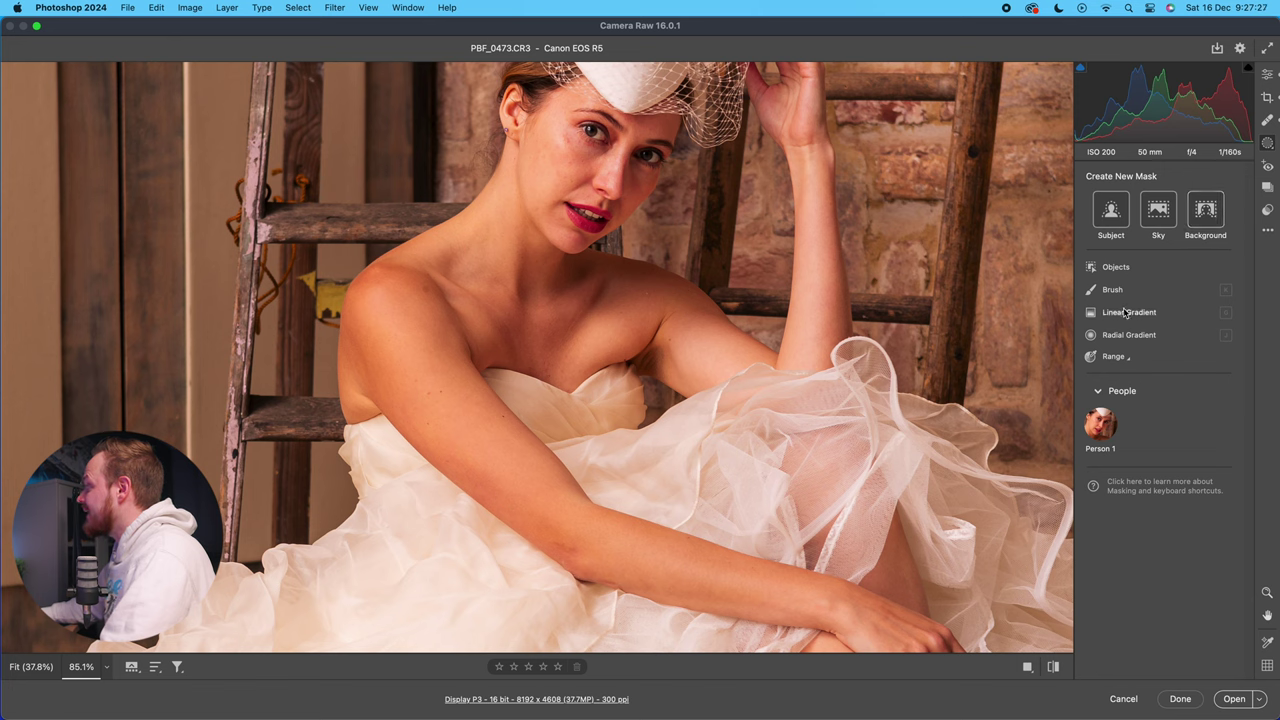
{"action": "mouse_move", "coordinate": [1122, 358]}
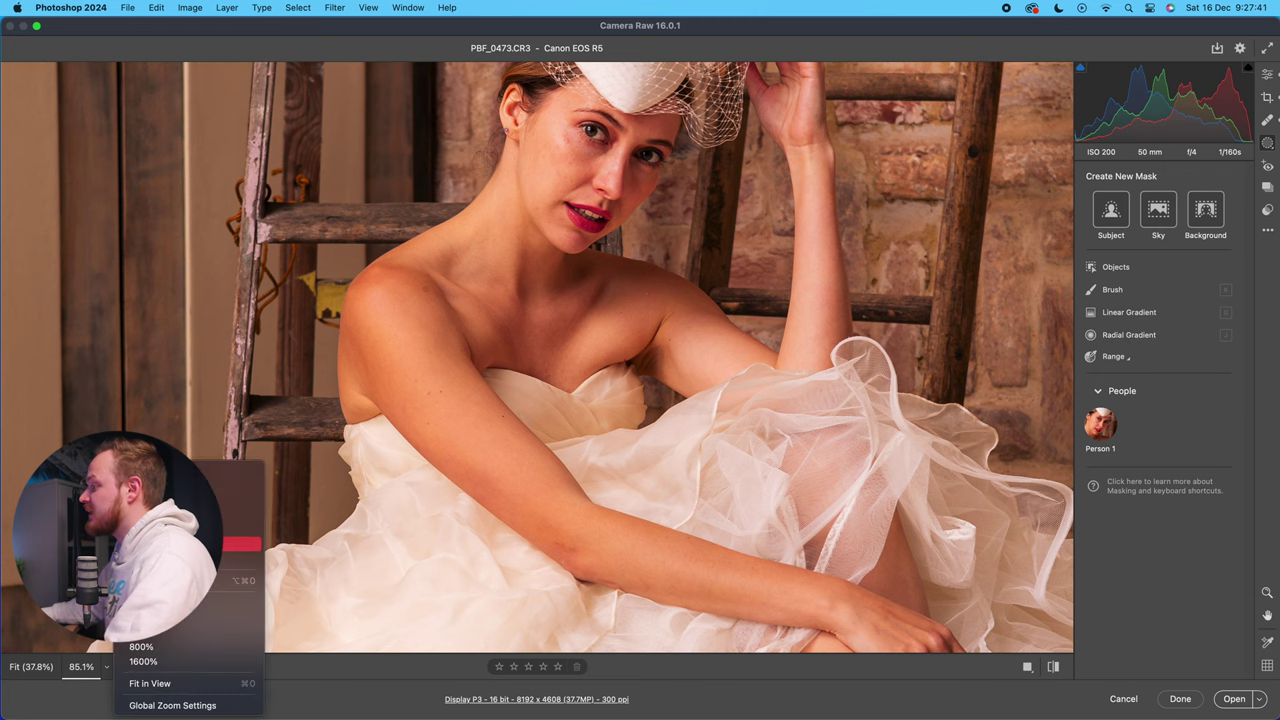
{"action": "left_click", "coordinate": [145, 687]}
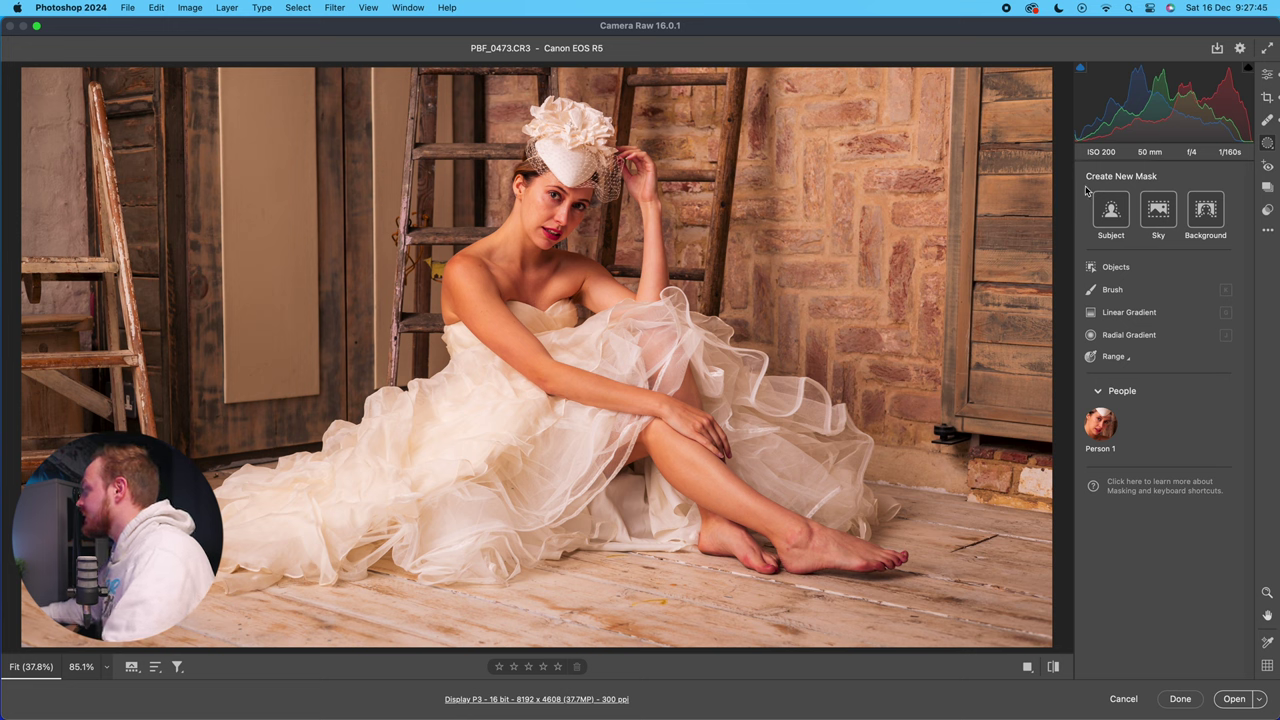
Create a Subject mask of the bride and try white as its overlay color.
{"action": "left_click", "coordinate": [1110, 212]}
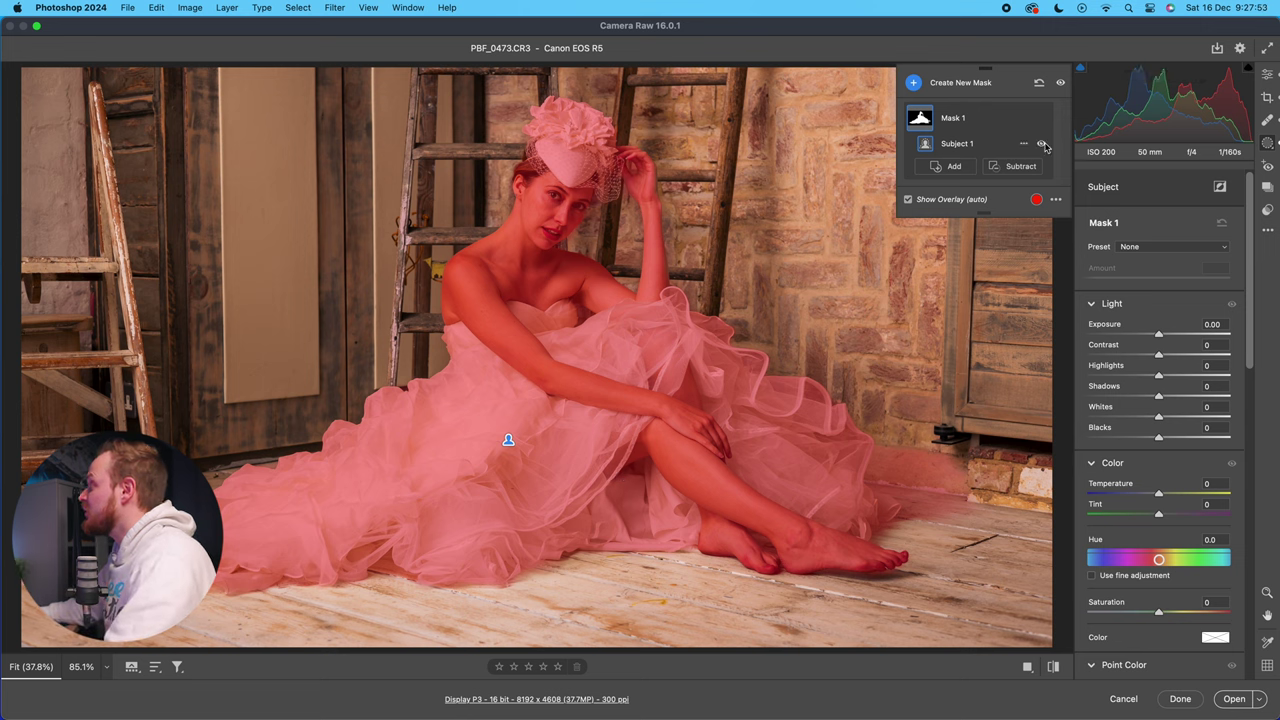
{"action": "left_click", "coordinate": [909, 200]}
{"action": "left_click", "coordinate": [909, 200]}
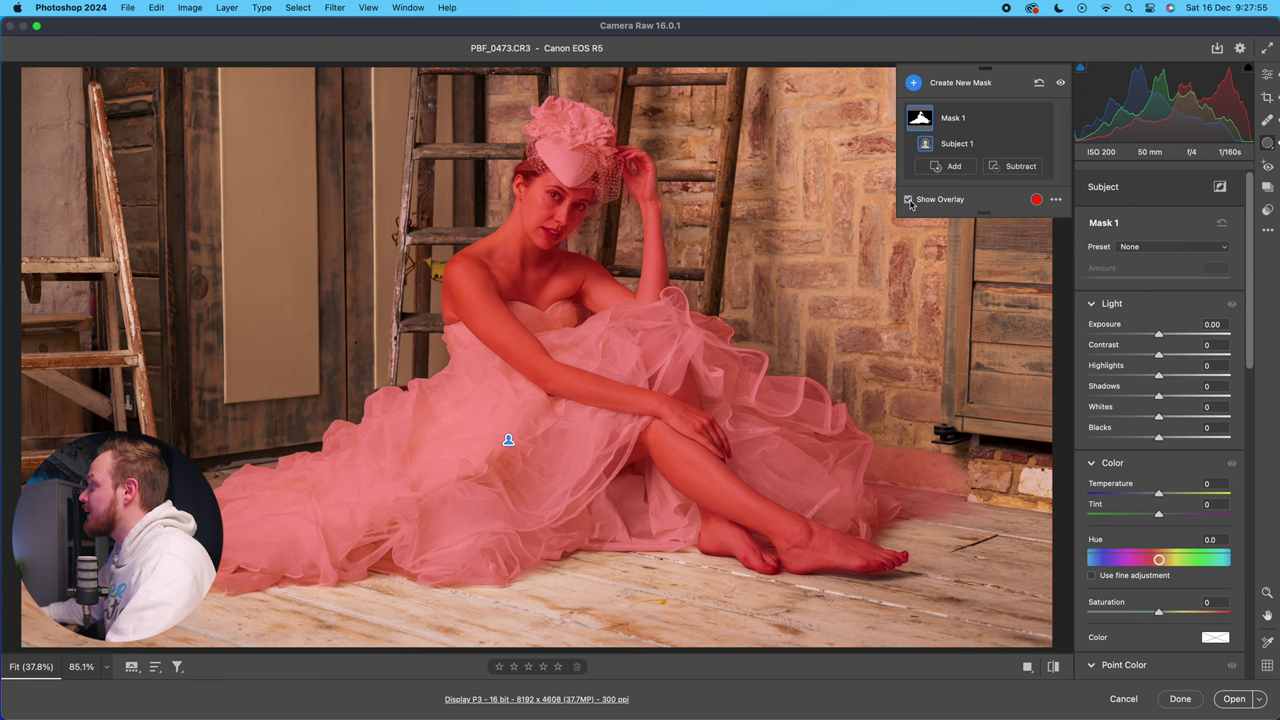
{"action": "left_click", "coordinate": [1040, 204]}
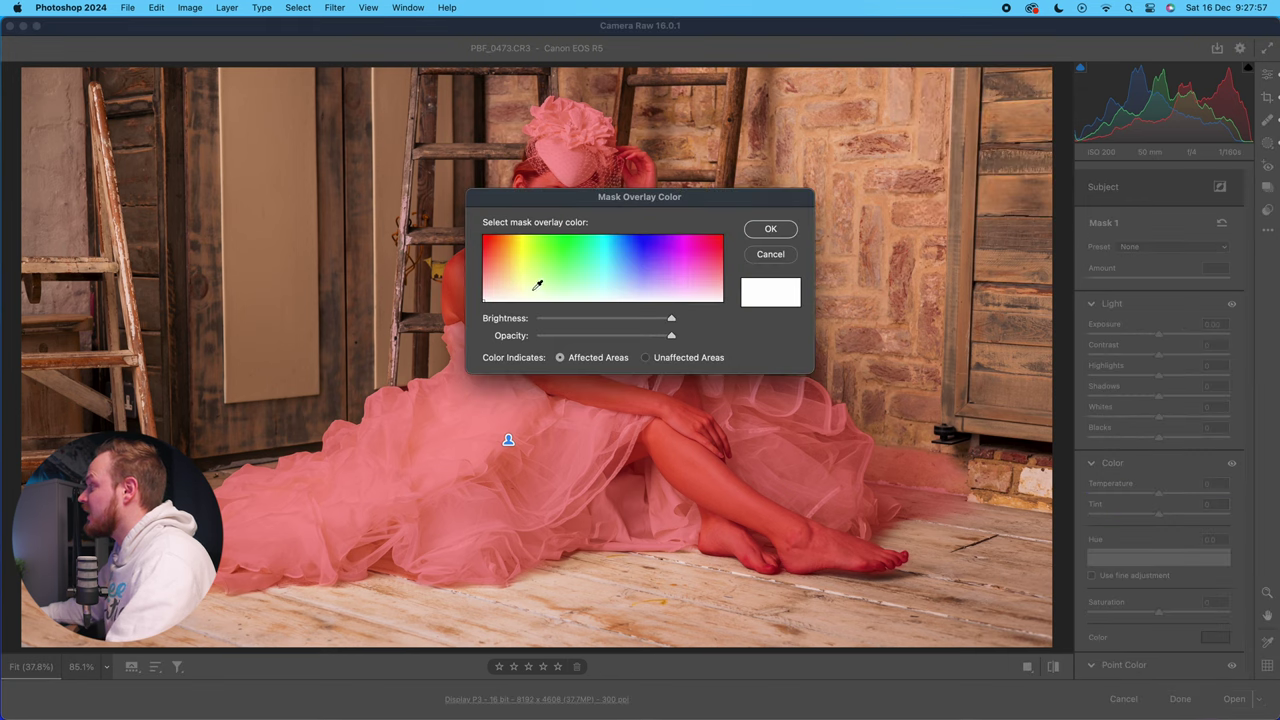
{"action": "left_click", "coordinate": [771, 230]}
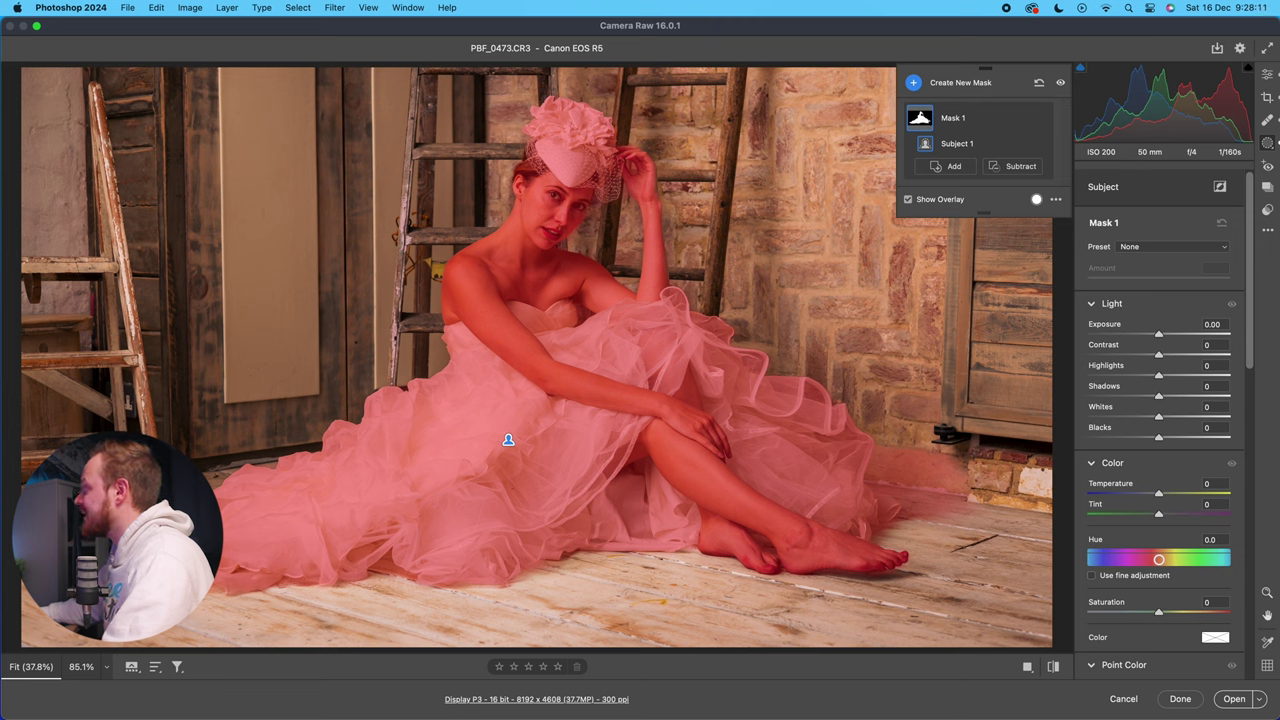
Review the Subject mask's Light, Color, Point Color, Effects, Curve and Detail adjustments.
{"action": "scroll", "coordinate": [1116, 305], "scroll_direction": "down", "scroll_amount": 1}
{"action": "left_click_drag", "start_coordinate": [1160, 326], "coordinate": [1161, 327]}
{"action": "double_click", "coordinate": [1161, 327]}
{"action": "scroll", "coordinate": [1200, 332], "scroll_direction": "down", "scroll_amount": 3}
{"action": "scroll", "coordinate": [1200, 332], "scroll_direction": "down", "scroll_amount": 3}
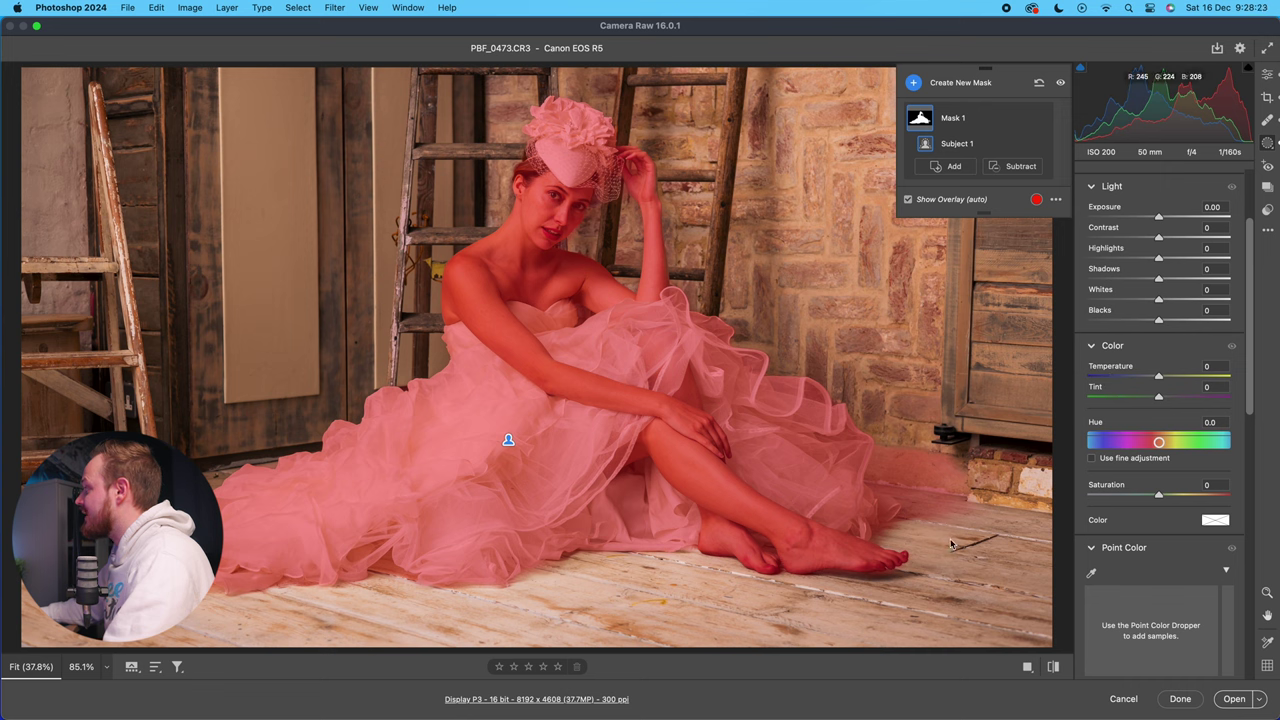
{"action": "scroll", "coordinate": [1159, 469], "scroll_direction": "down", "scroll_amount": 10}
{"action": "scroll", "coordinate": [1159, 469], "scroll_direction": "down", "scroll_amount": 3}
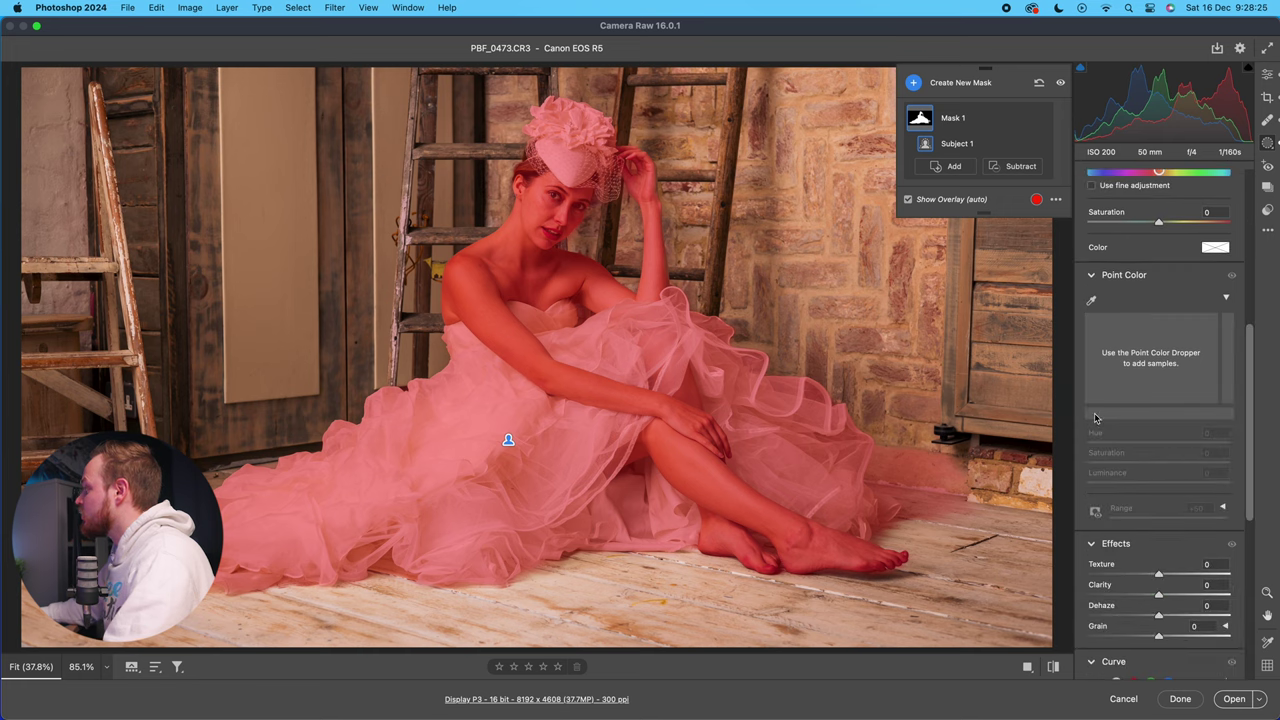
{"action": "scroll", "coordinate": [1190, 400], "scroll_direction": "down", "scroll_amount": 9}
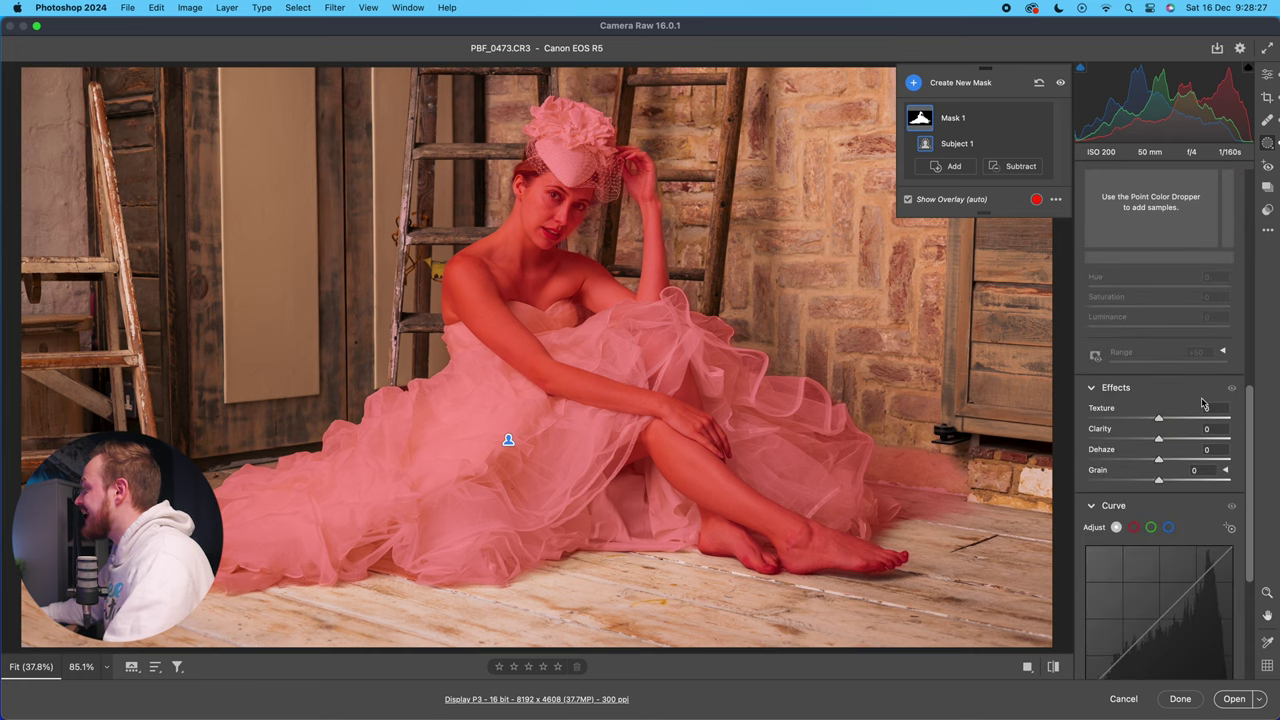
{"action": "scroll", "coordinate": [1210, 560], "scroll_direction": "down", "scroll_amount": 9}
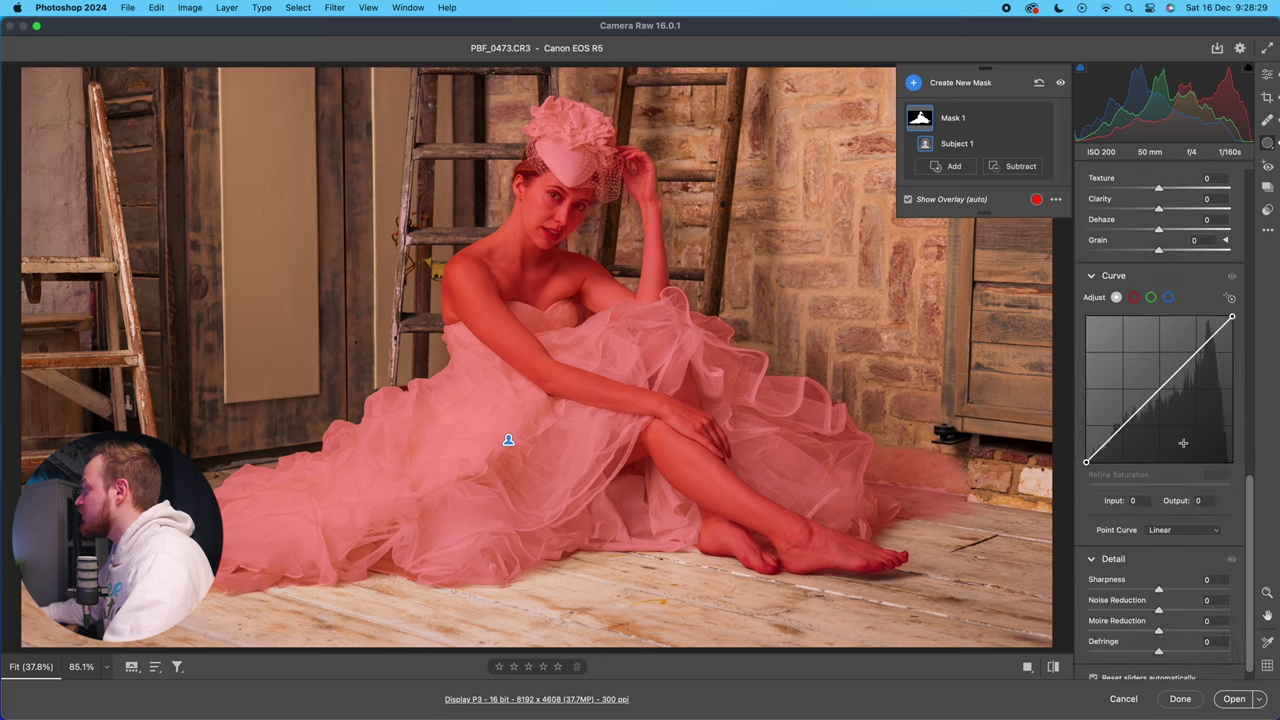
{"action": "scroll", "coordinate": [1191, 394], "scroll_direction": "down", "scroll_amount": 1}
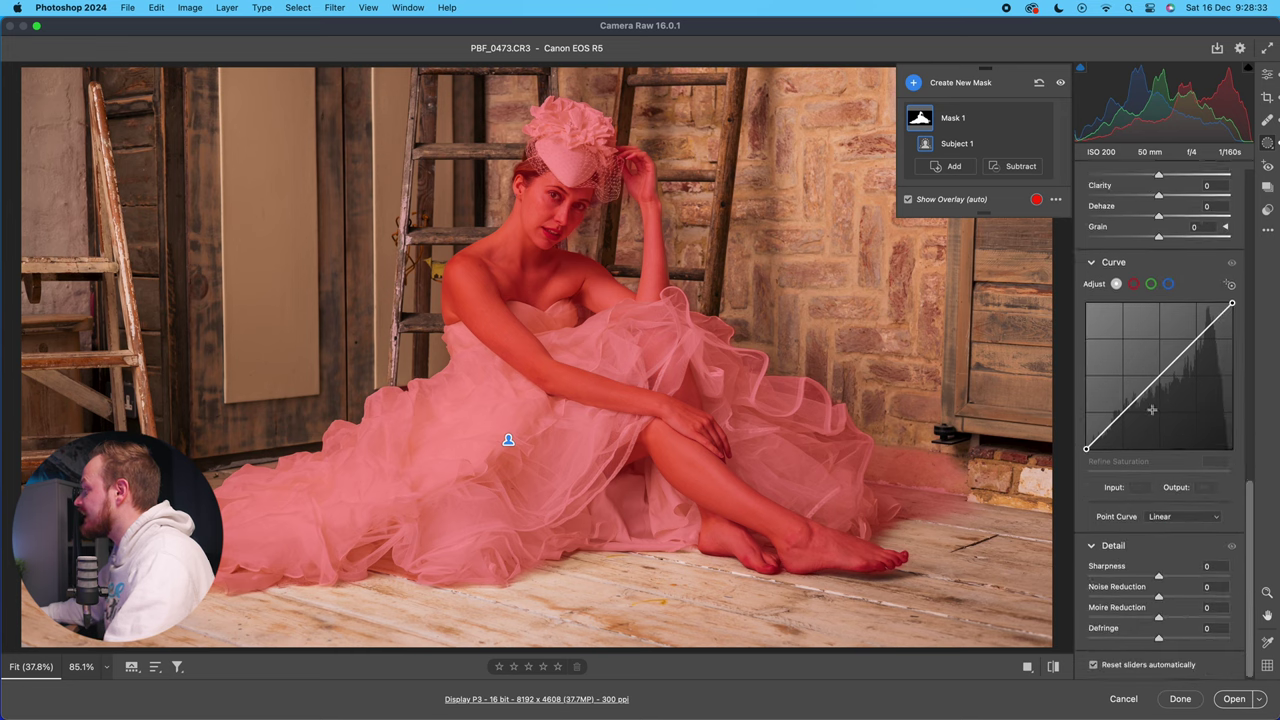
{"action": "scroll", "coordinate": [1155, 412], "scroll_direction": "up", "scroll_amount": 5}
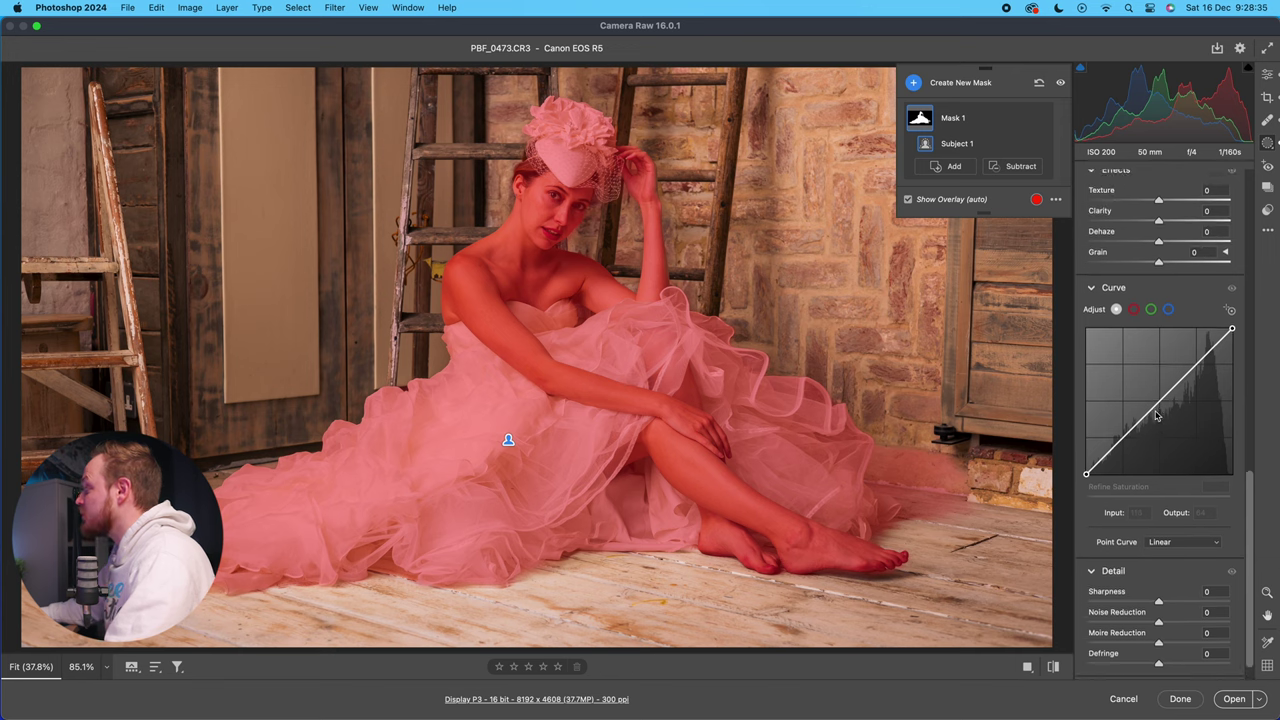
{"action": "scroll", "coordinate": [1157, 413], "scroll_direction": "up", "scroll_amount": 15}
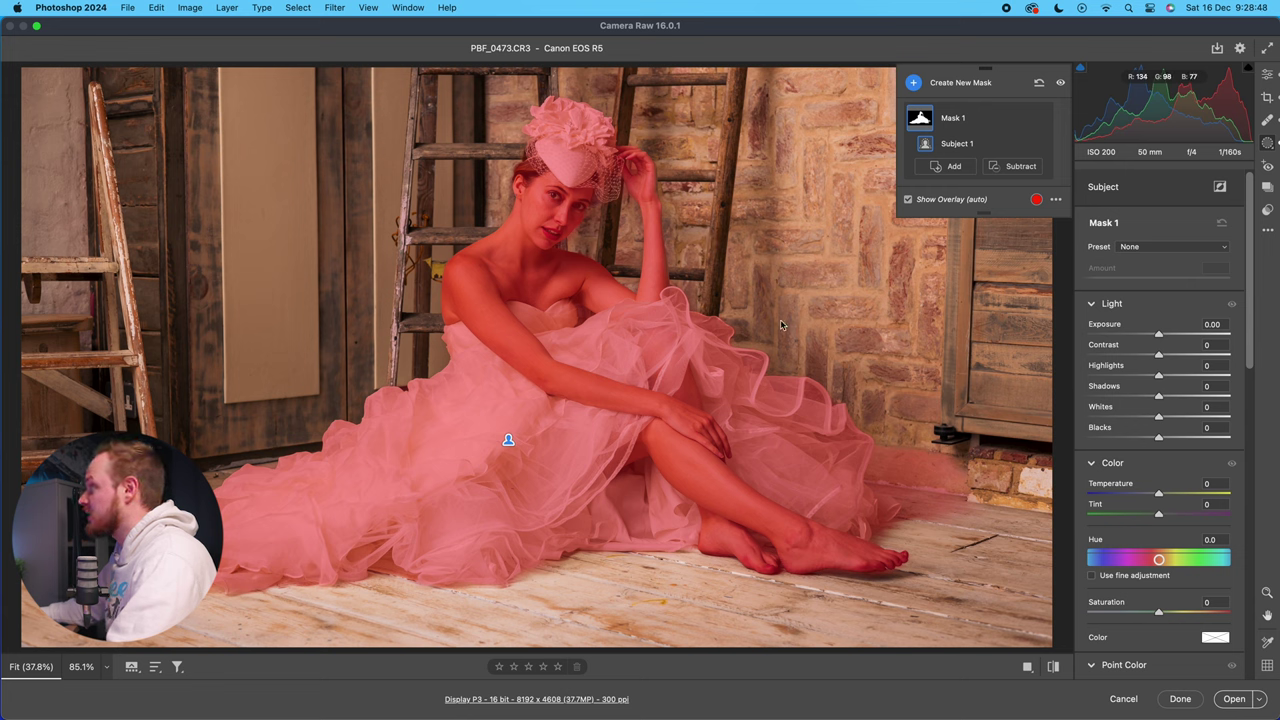
Delete Mask 1.
{"action": "left_click", "coordinate": [1025, 119]}
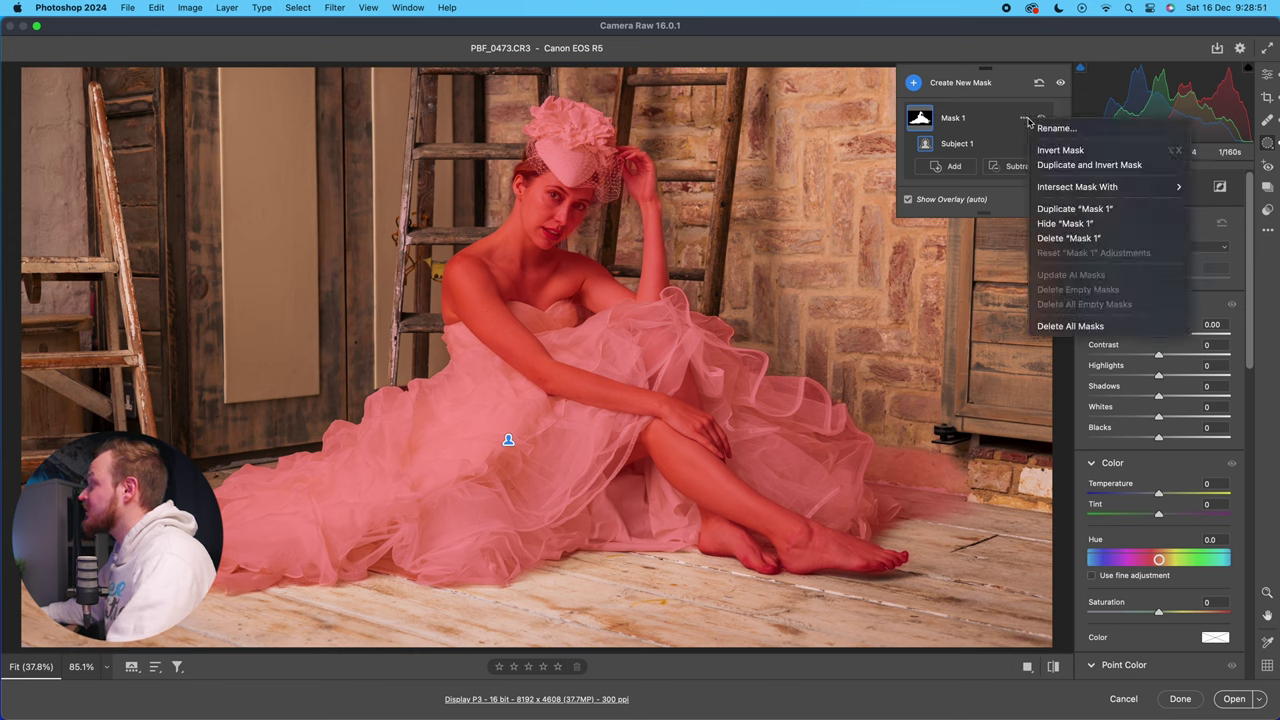
{"action": "left_click", "coordinate": [1075, 239]}
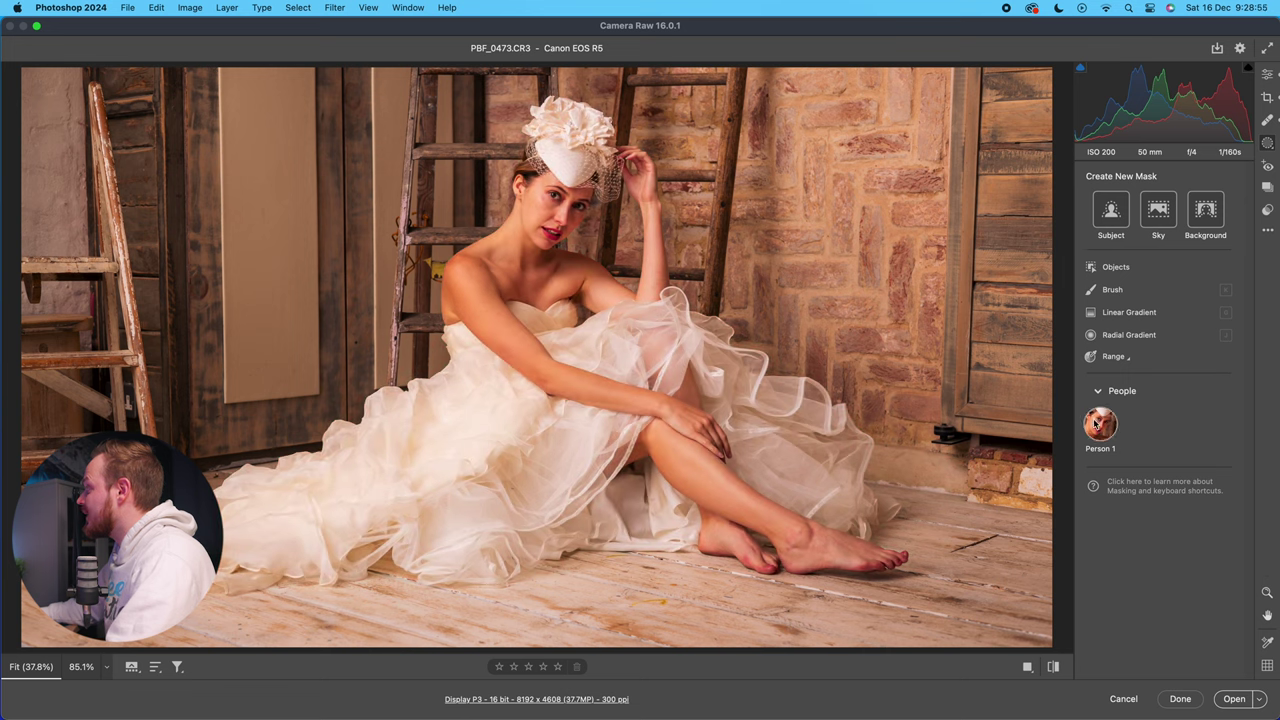
Open the mask options for Person 1, try the Facial Skin, Body Skin and Eyebrows areas, and clear the selection.
{"action": "mouse_move", "coordinate": [1107, 440]}
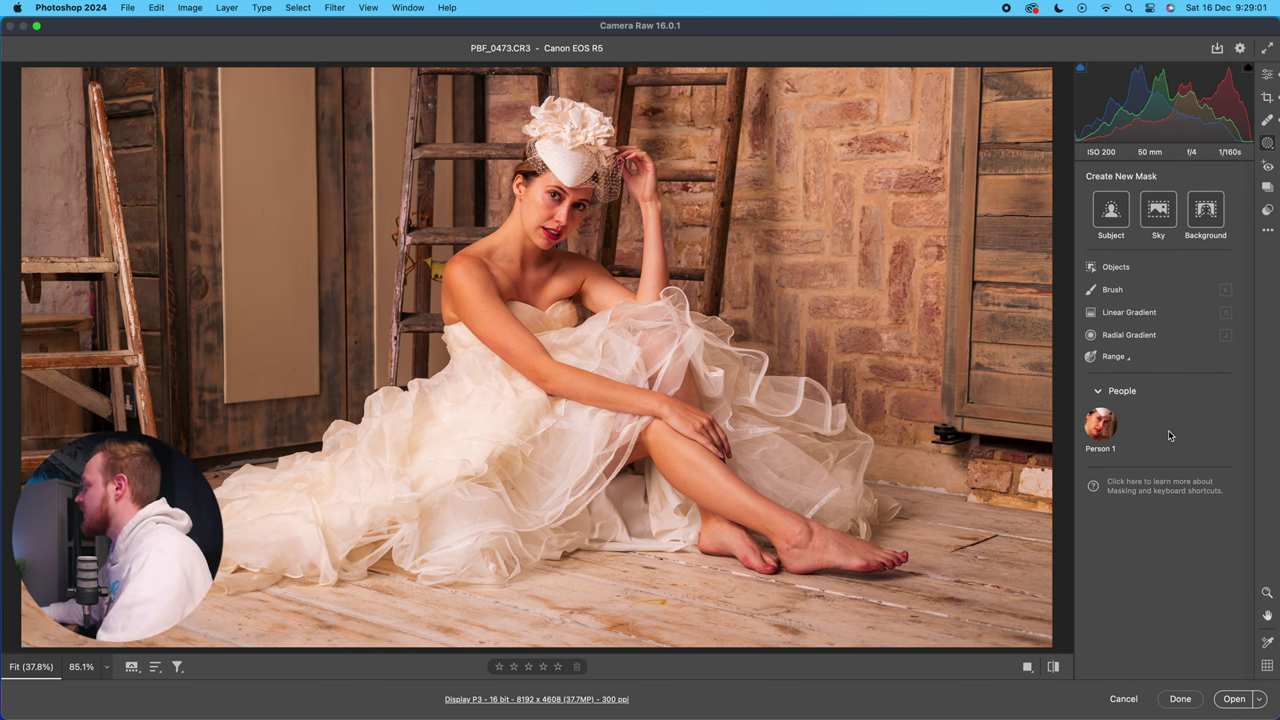
{"action": "left_click", "coordinate": [1102, 430]}
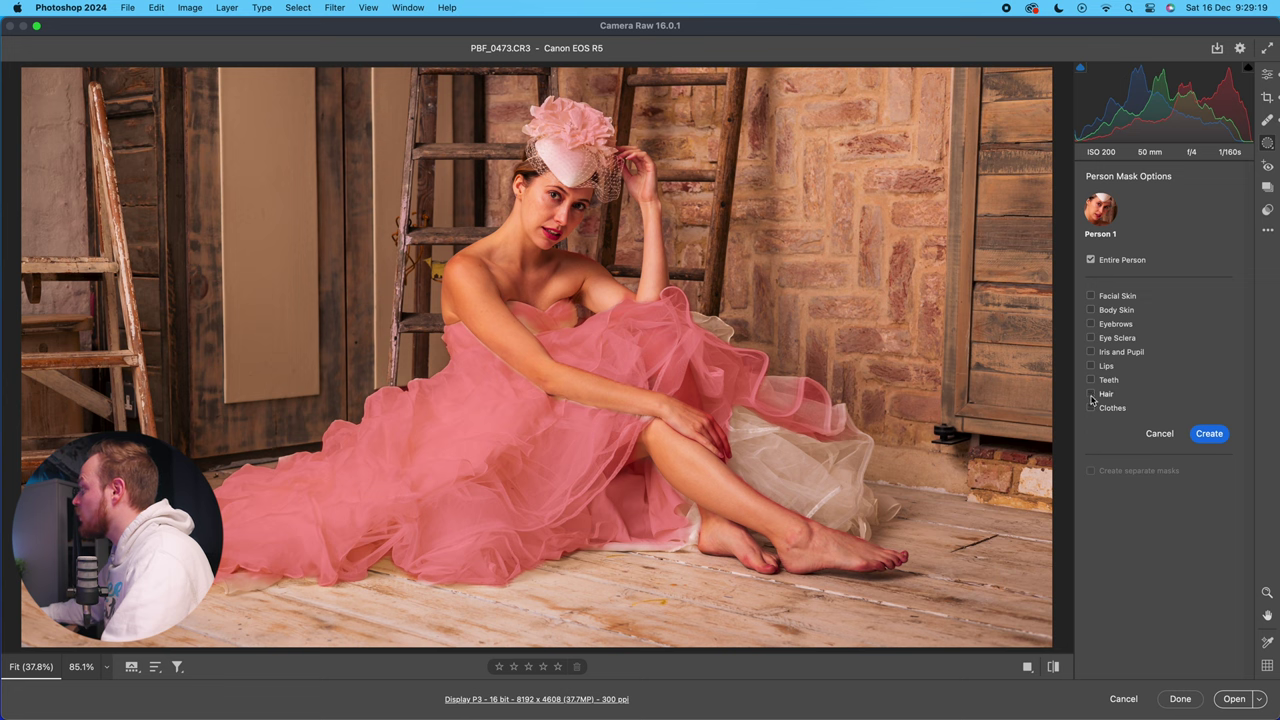
{"action": "left_click", "coordinate": [1091, 296]}
{"action": "left_click", "coordinate": [1091, 310]}
{"action": "left_click", "coordinate": [1091, 324]}
{"action": "left_click", "coordinate": [1091, 310]}
{"action": "left_click", "coordinate": [1091, 324]}
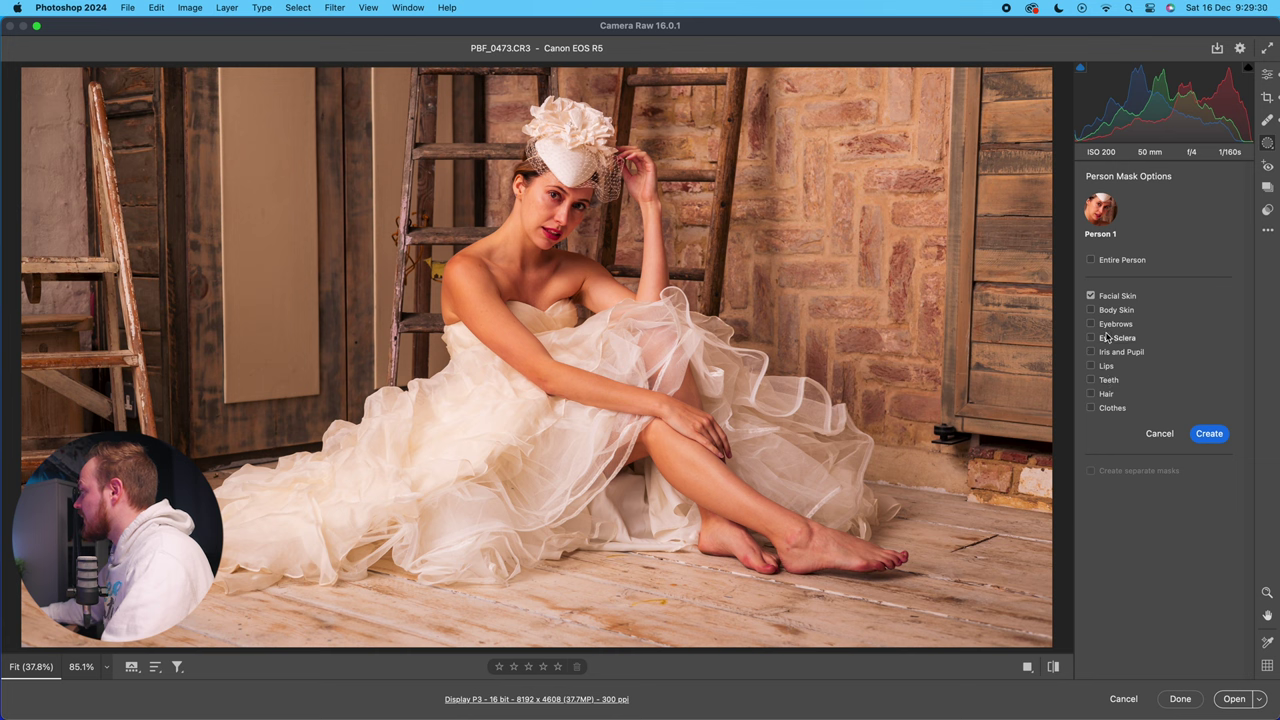
{"action": "left_click", "coordinate": [1093, 325]}
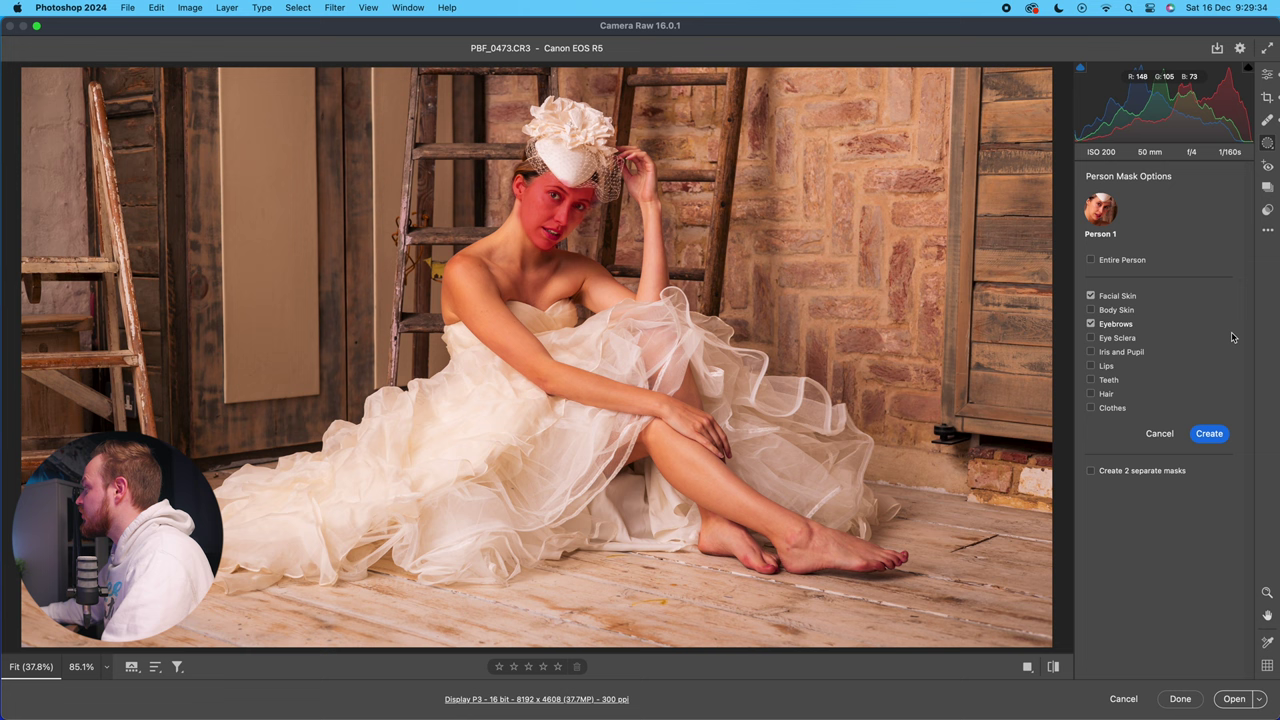
{"action": "left_click", "coordinate": [1091, 324]}
{"action": "left_click", "coordinate": [1091, 297]}
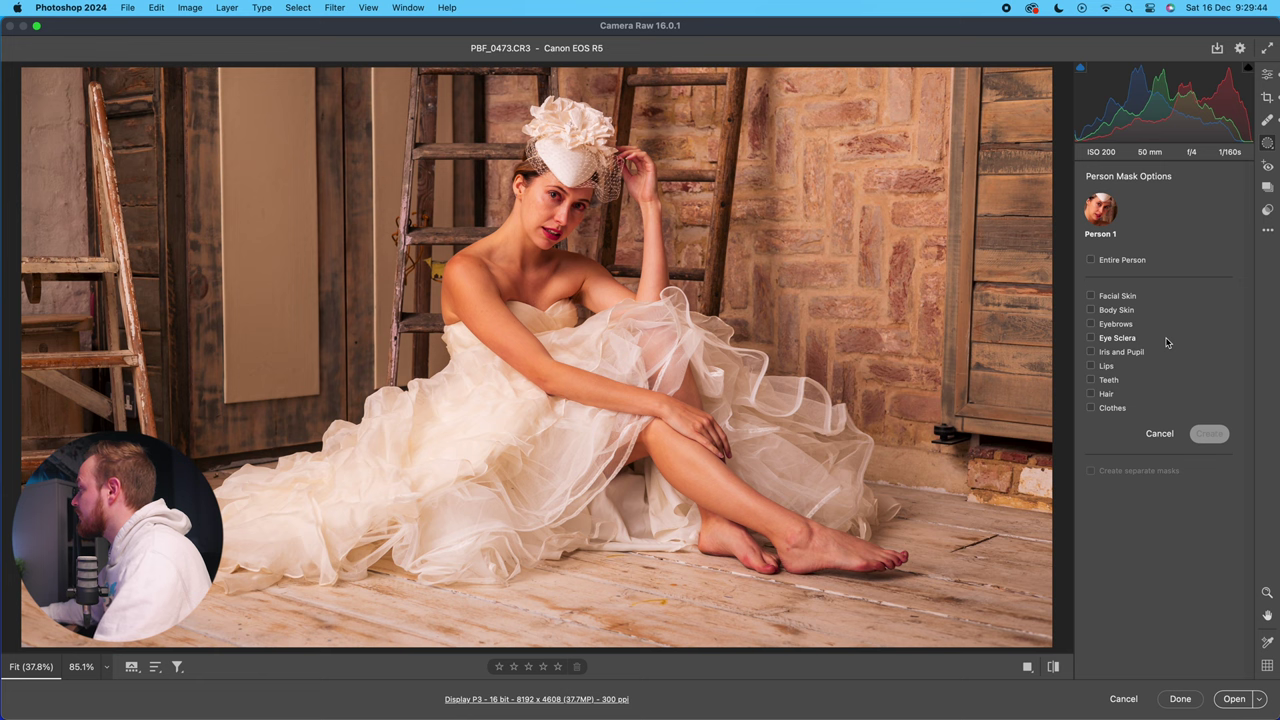
Create a mask of Person 1 covering Facial Skin and Body Skin.
{"action": "left_click", "coordinate": [1091, 296]}
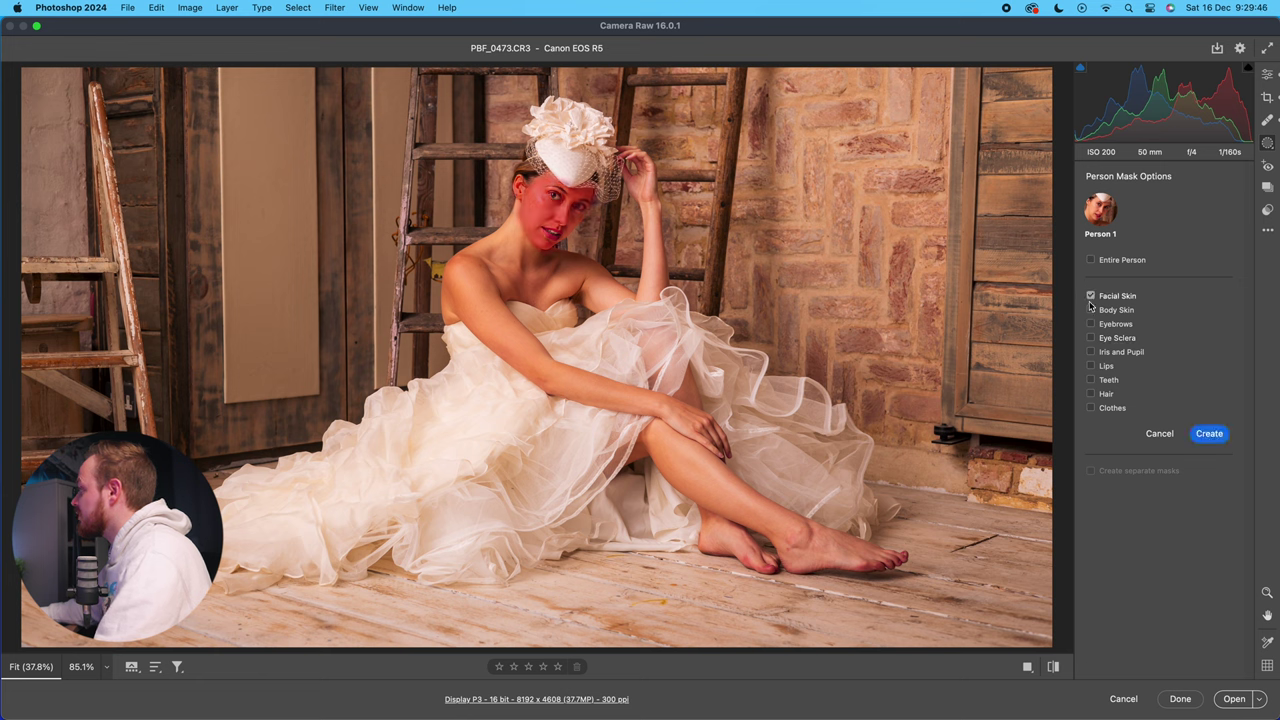
{"action": "left_click", "coordinate": [1091, 310]}
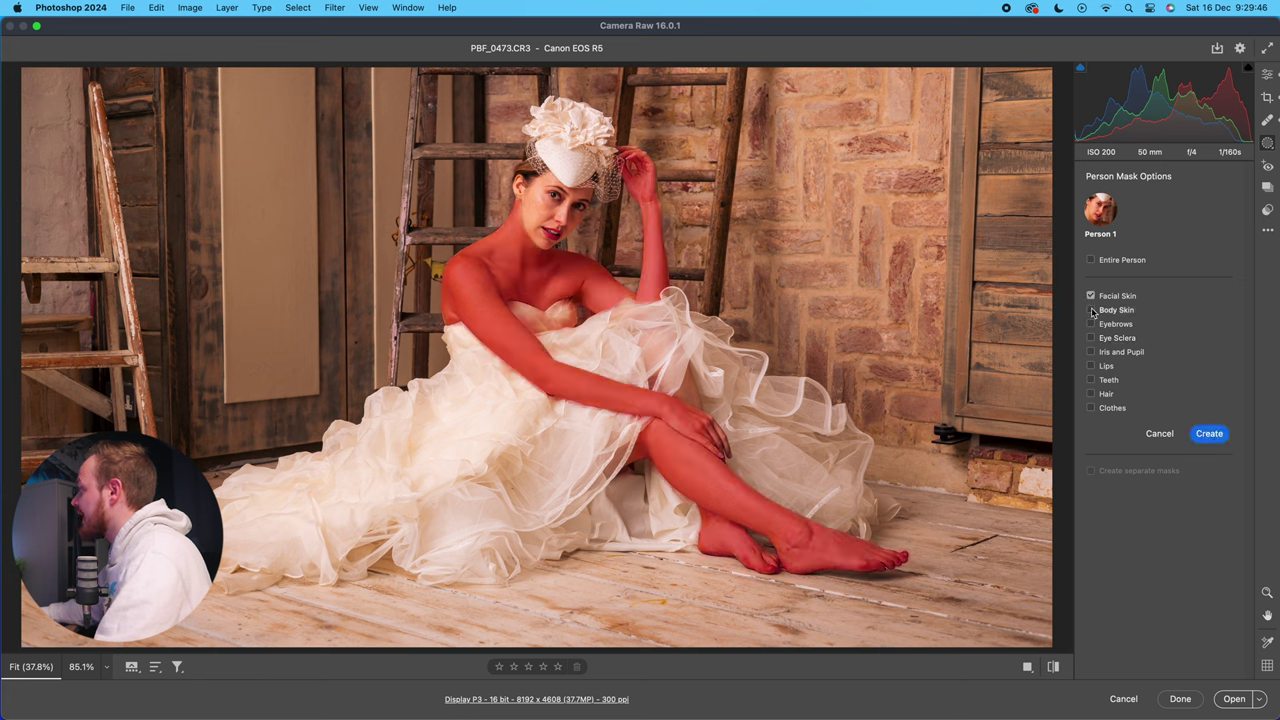
{"action": "left_click", "coordinate": [1209, 434]}
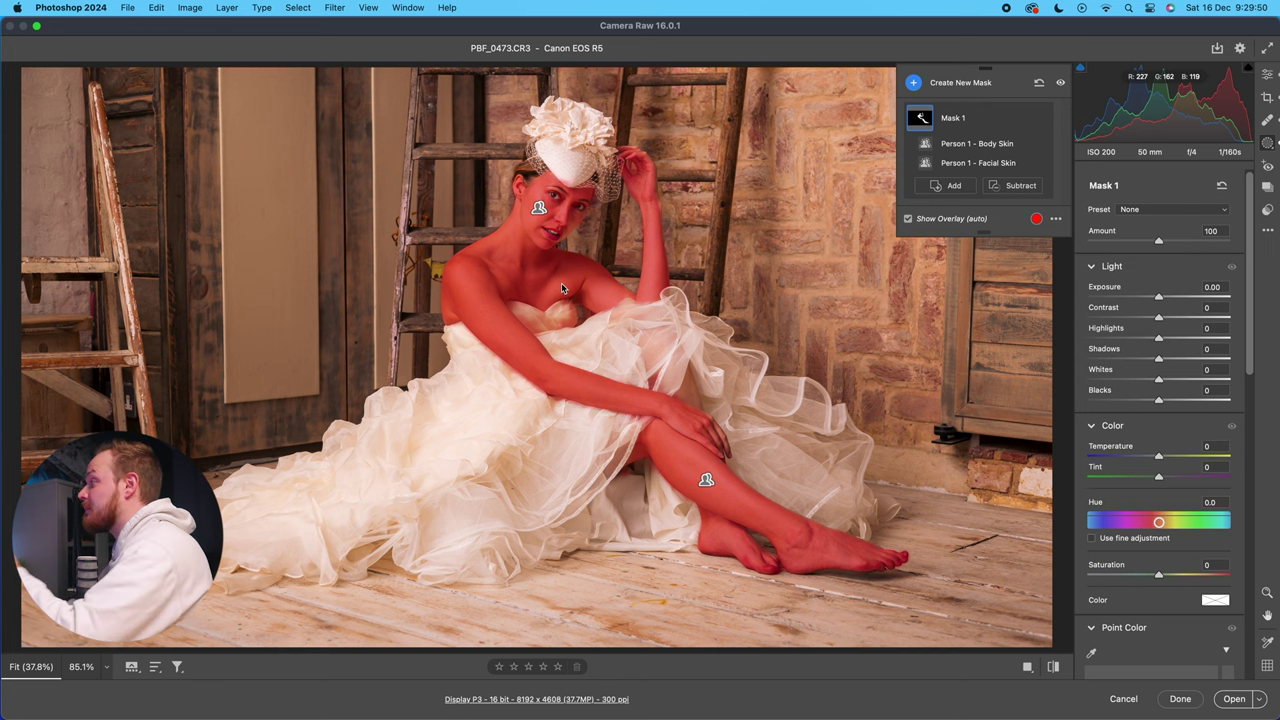
Set the skin mask's Clarity to -15 to soften the bride's skin.
{"action": "scroll", "coordinate": [1208, 423], "scroll_direction": "down", "scroll_amount": 6}
{"action": "scroll", "coordinate": [1208, 423], "scroll_direction": "down", "scroll_amount": 8}
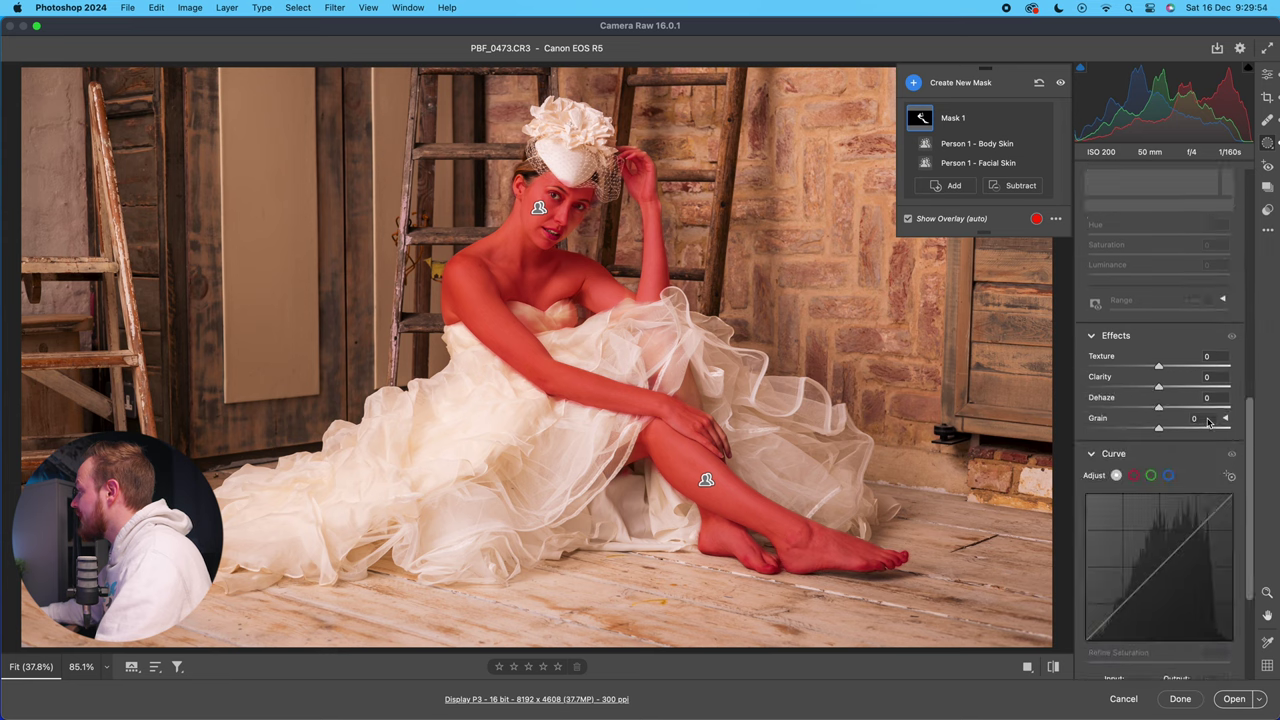
{"action": "left_click_drag", "start_coordinate": [1158, 312], "coordinate": [1148, 312]}
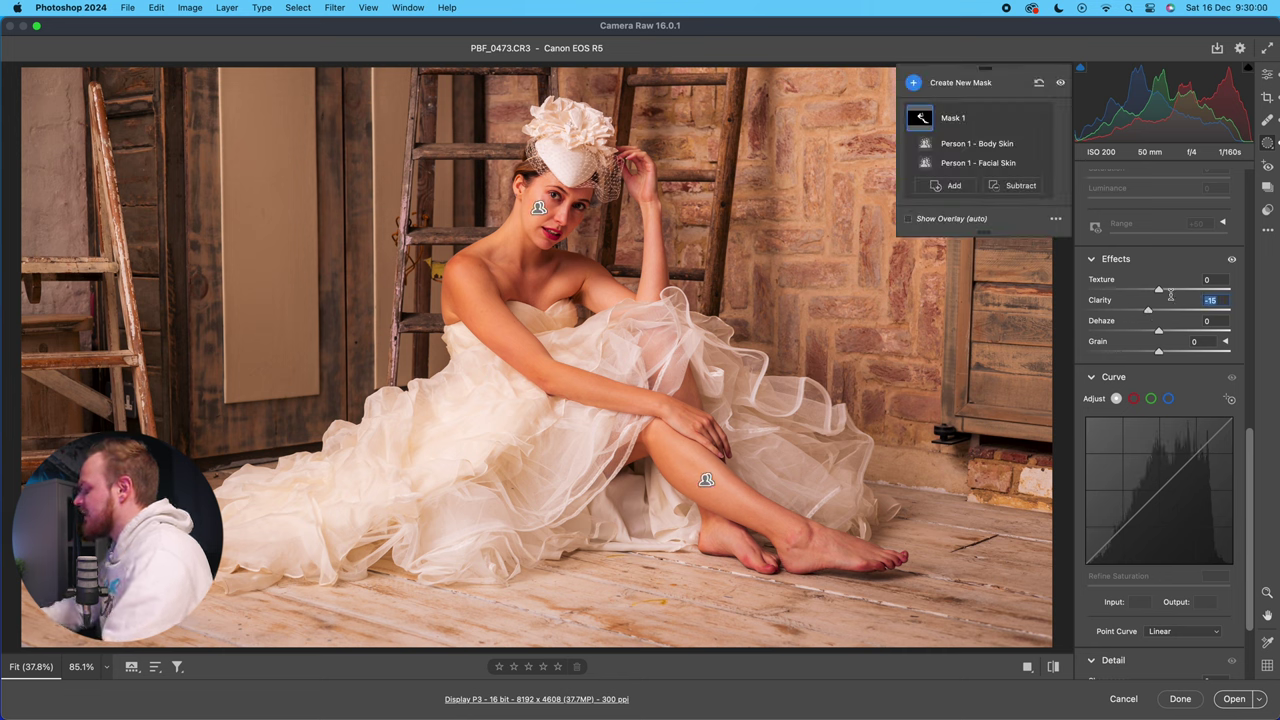
{"action": "key", "text": "Return"}
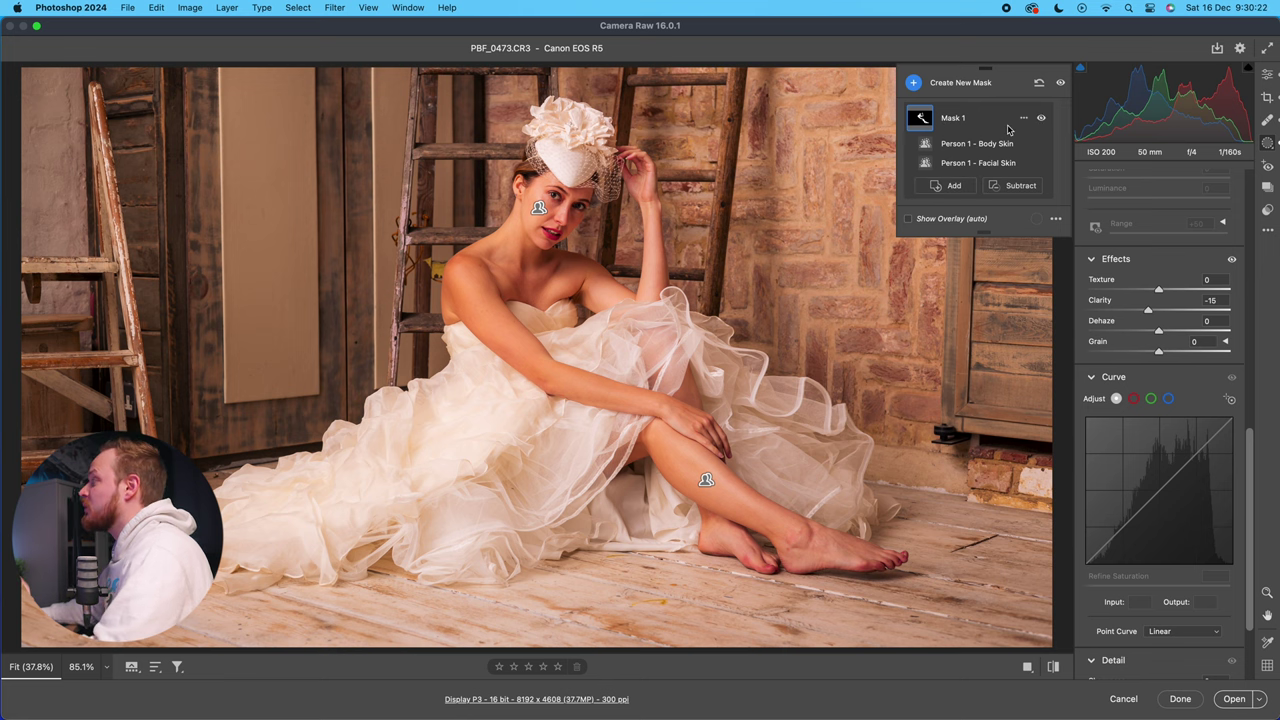
Add a linear gradient mask rising from the floor to the bride's lap and set its Exposure to -0.85.
{"action": "left_click", "coordinate": [914, 84]}
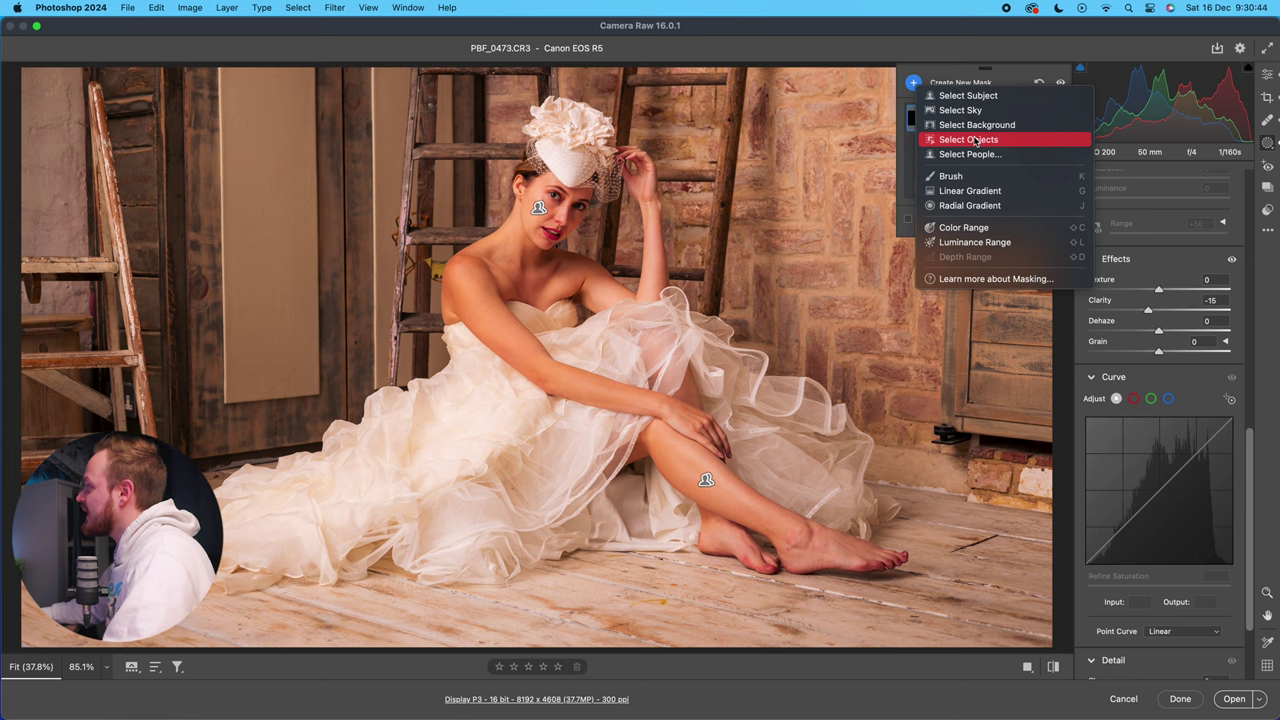
{"action": "left_click", "coordinate": [985, 191]}
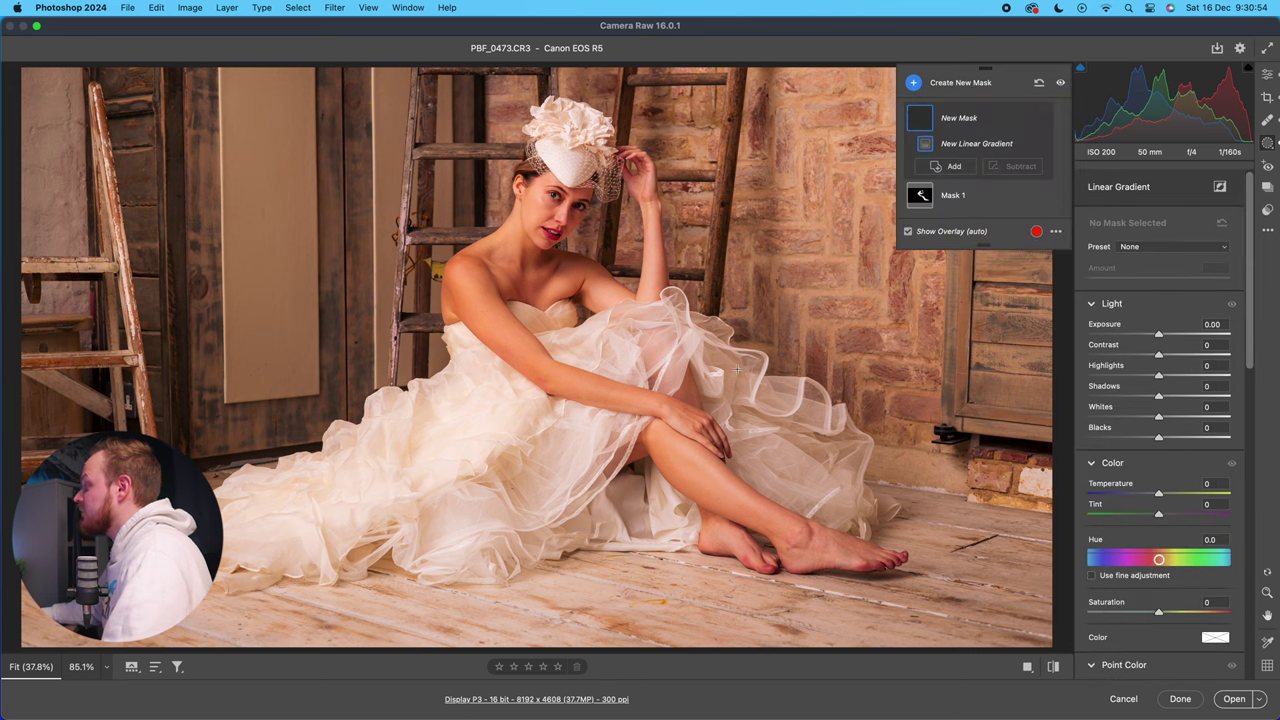
{"action": "left_click_drag", "start_coordinate": [662, 638], "coordinate": [662, 361]}
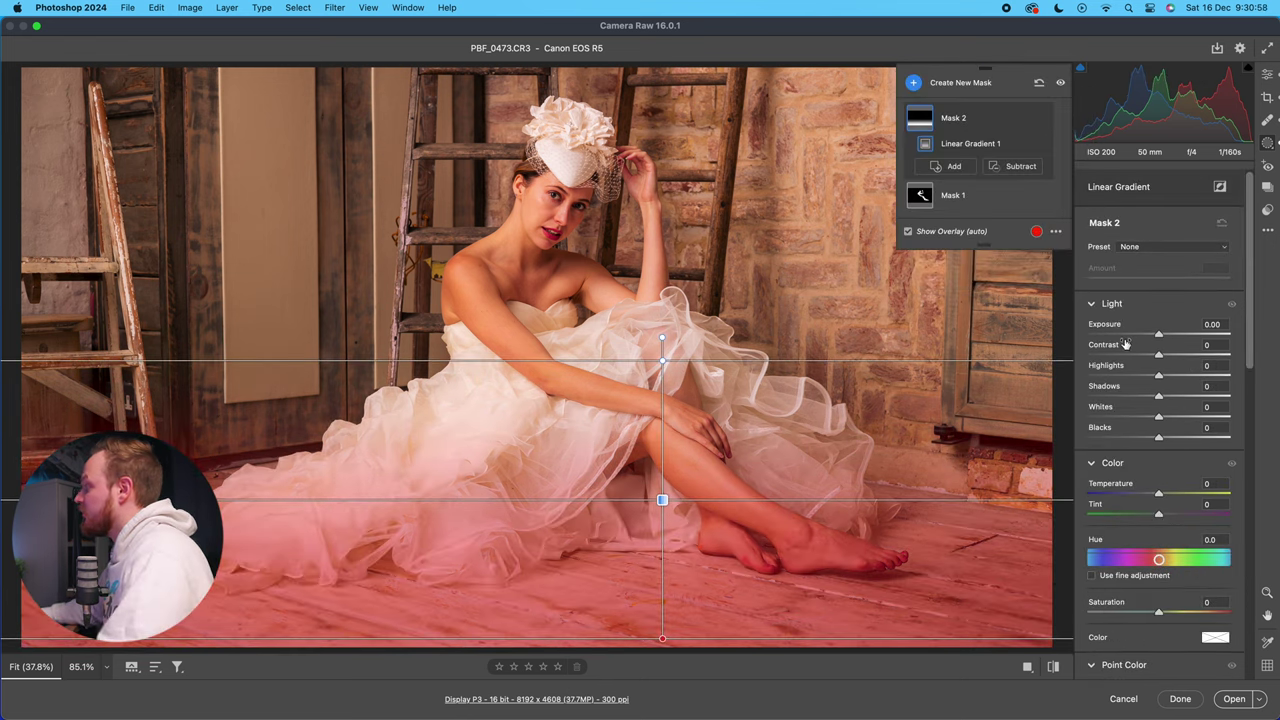
{"action": "left_click_drag", "start_coordinate": [1158, 336], "coordinate": [1143, 339]}
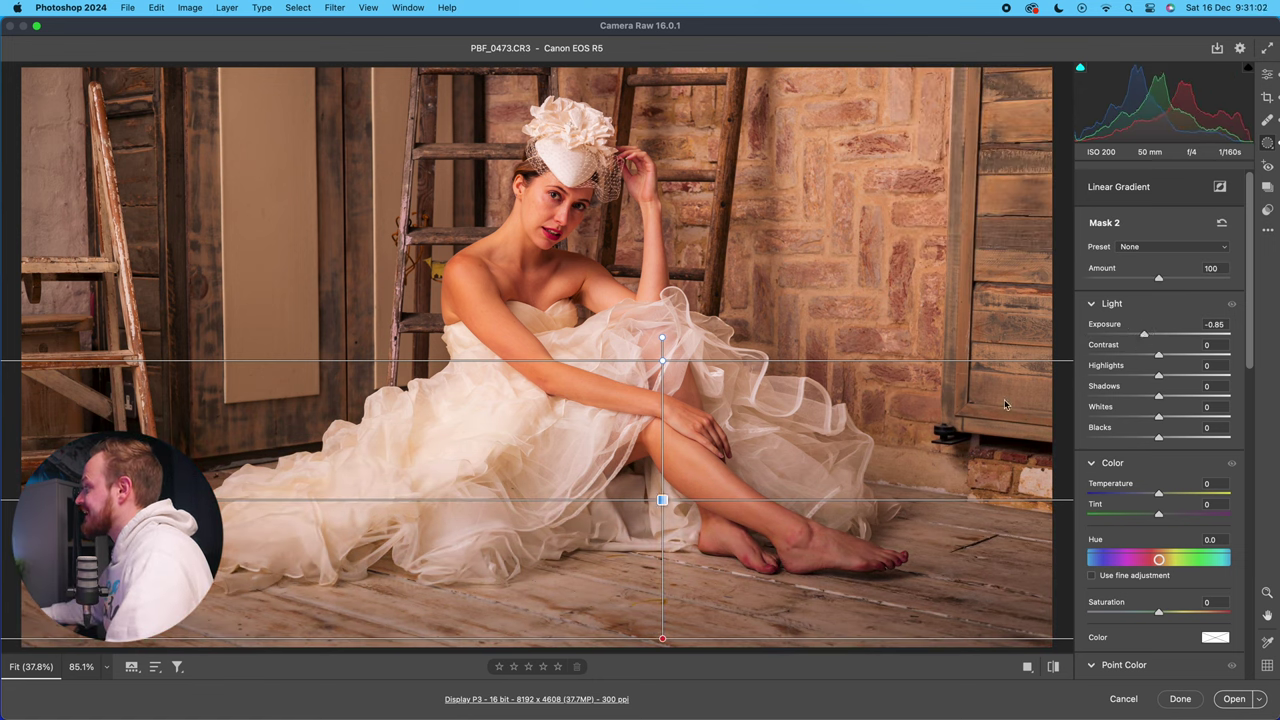
Try repositioning the linear gradient and shortening it to cover only the floor area, and delete Mask 2.
{"action": "left_click_drag", "start_coordinate": [662, 500], "coordinate": [578, 463]}
{"action": "left_click_drag", "start_coordinate": [581, 398], "coordinate": [643, 429]}
{"action": "left_click_drag", "start_coordinate": [645, 357], "coordinate": [640, 502]}
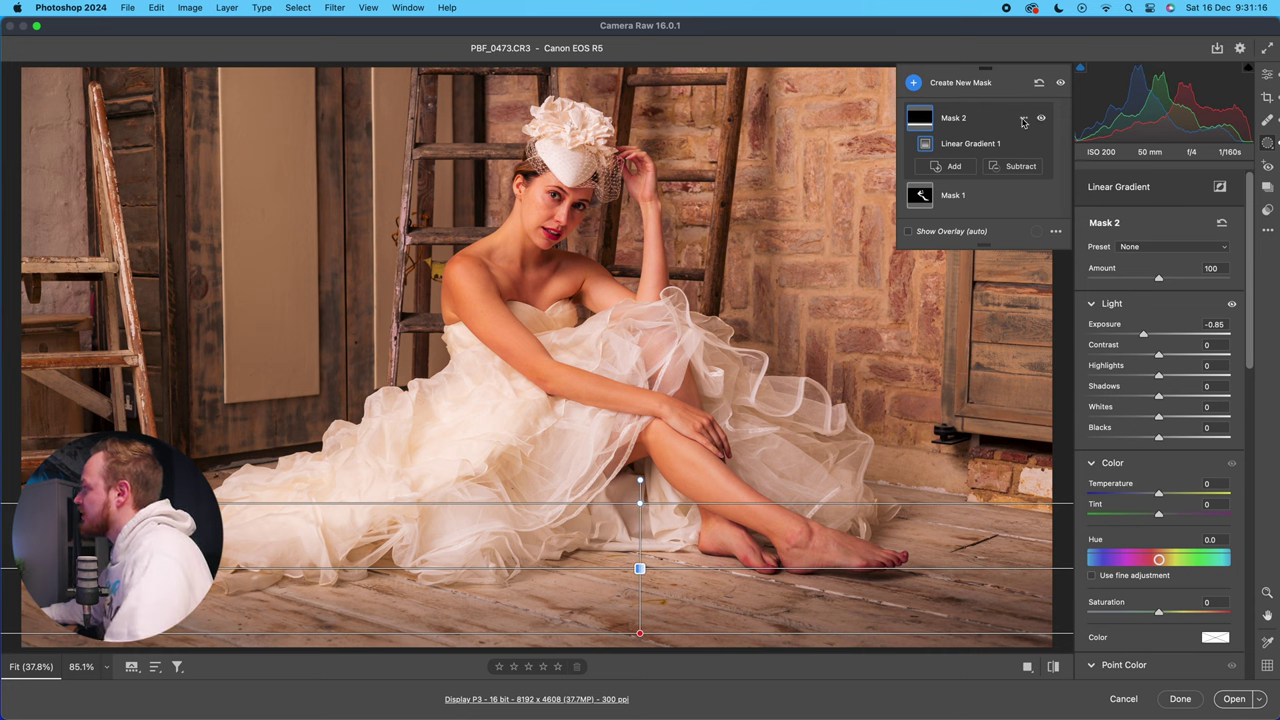
{"action": "left_click", "coordinate": [1023, 121]}
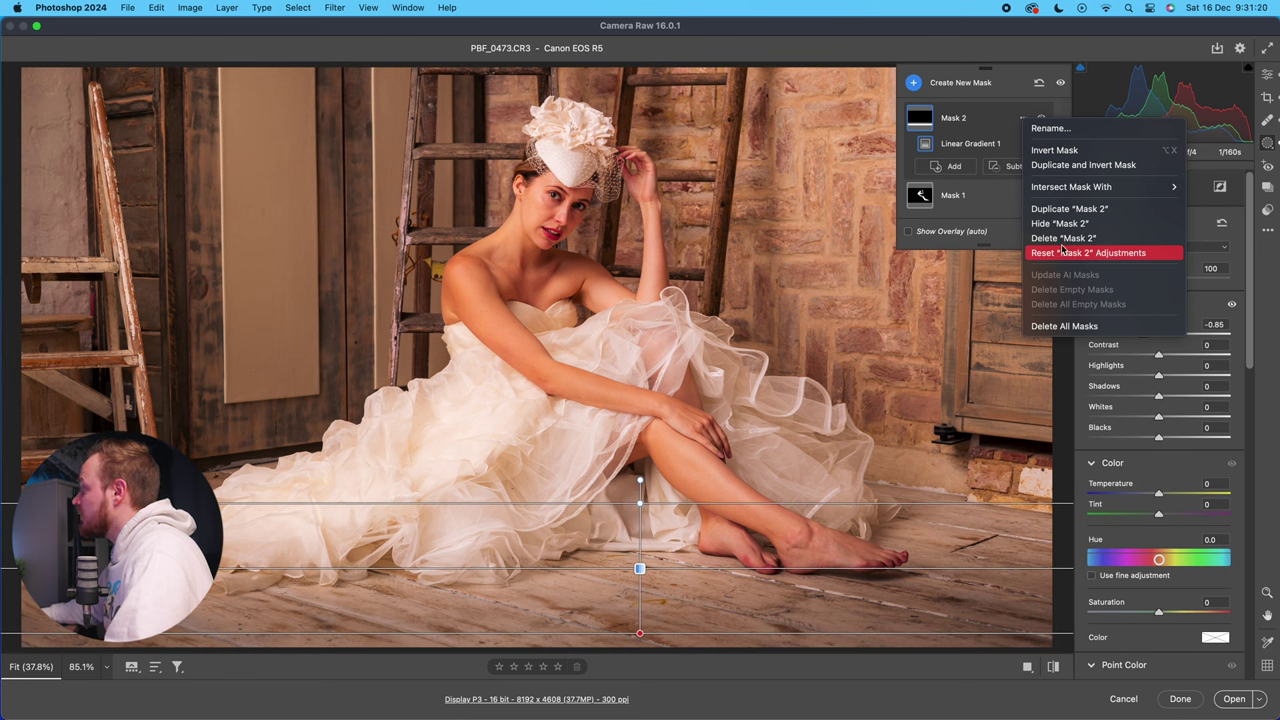
{"action": "left_click", "coordinate": [1062, 239]}
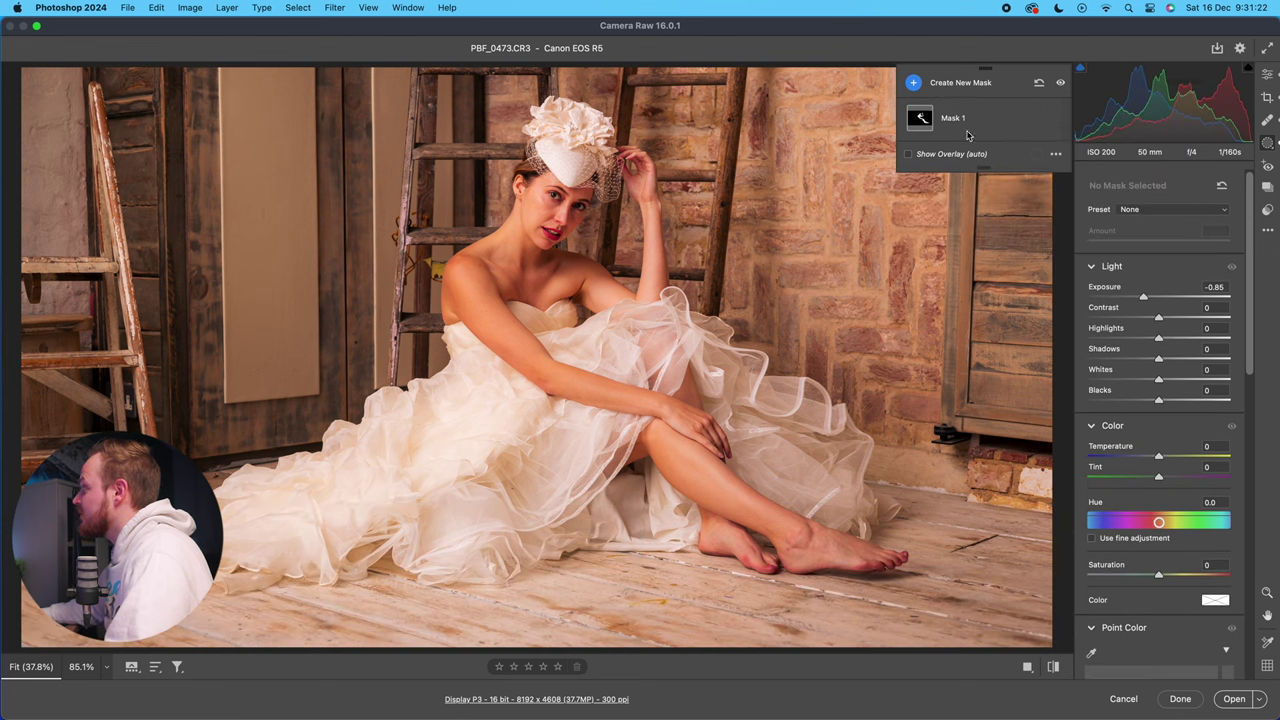
Add a large circular radial gradient mask and center it over the seated bride.
{"action": "left_click", "coordinate": [912, 84]}
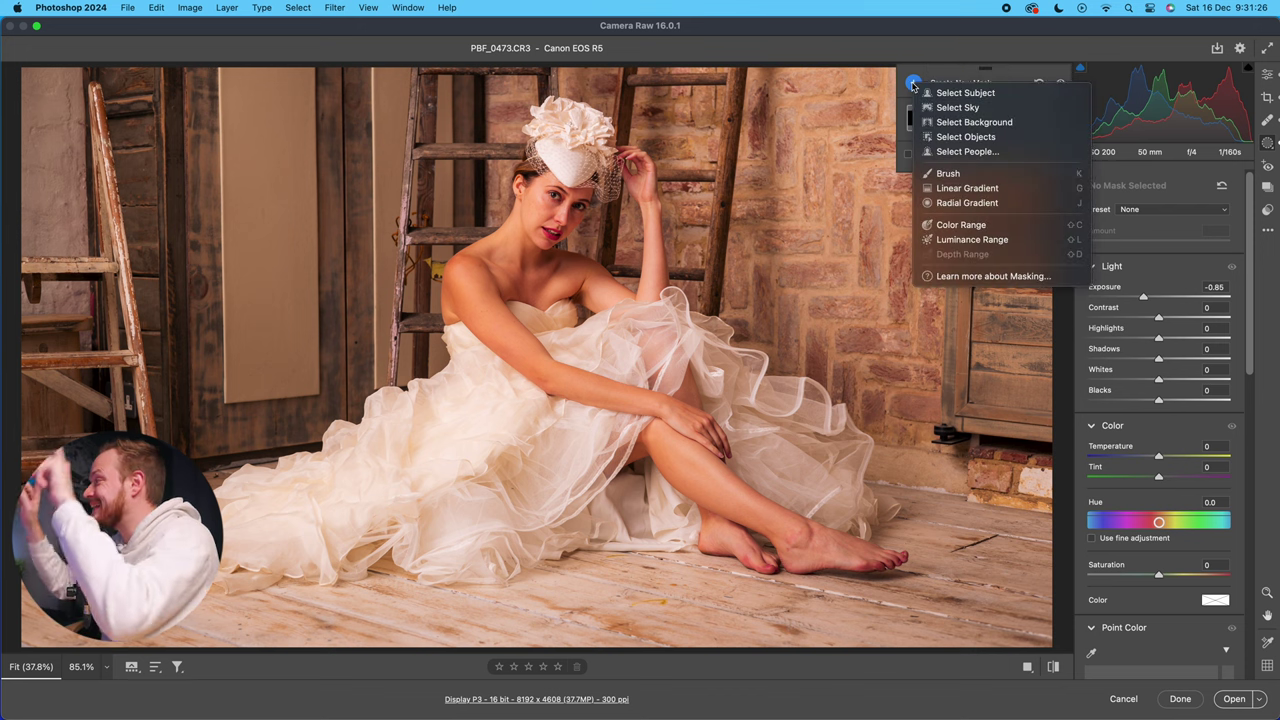
{"action": "left_click", "coordinate": [966, 202]}
{"action": "mouse_move", "coordinate": [610, 280]}
{"action": "left_mouse_down"}
{"action": "mouse_move", "coordinate": [280, 90]}
{"action": "mouse_move", "coordinate": [243, 200]}
{"action": "left_mouse_up"}
{"action": "left_click_drag", "start_coordinate": [594, 206], "coordinate": [569, 325]}
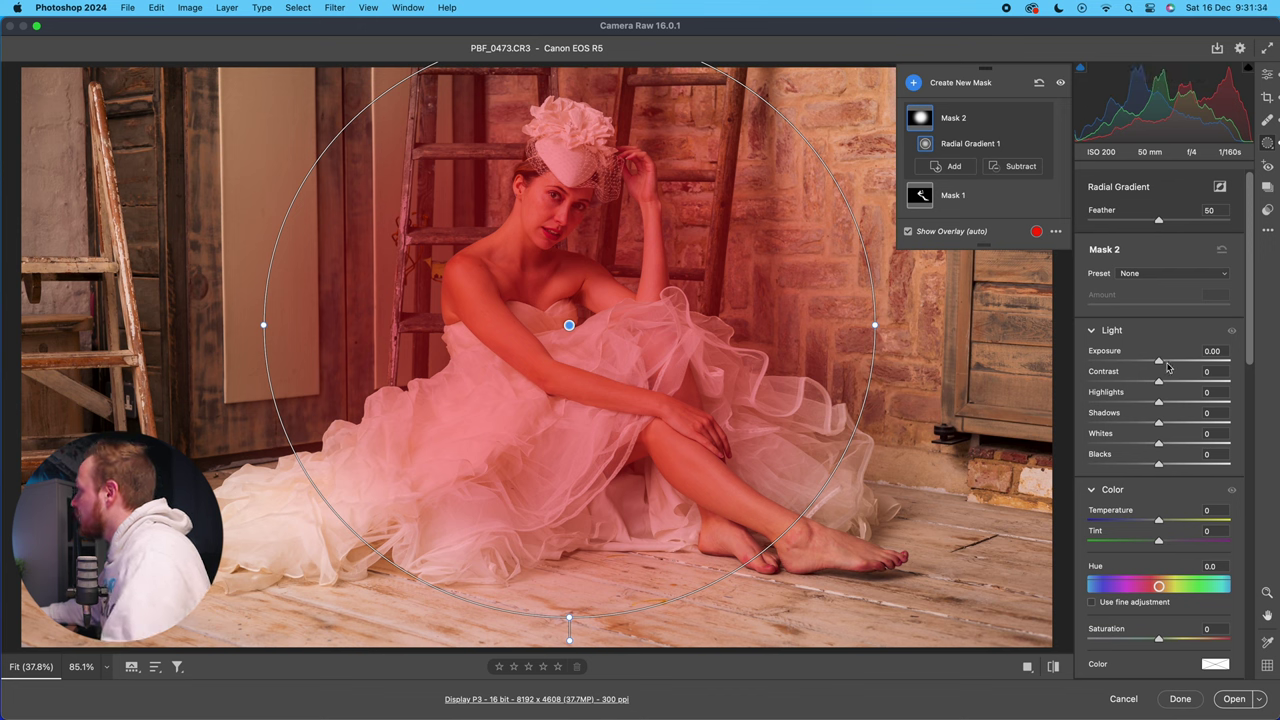
Try an Exposure of +0.05 on the radial gradient, reset it, and review the mask's remaining adjustments.
{"action": "left_click_drag", "start_coordinate": [1160, 365], "coordinate": [1161, 364]}
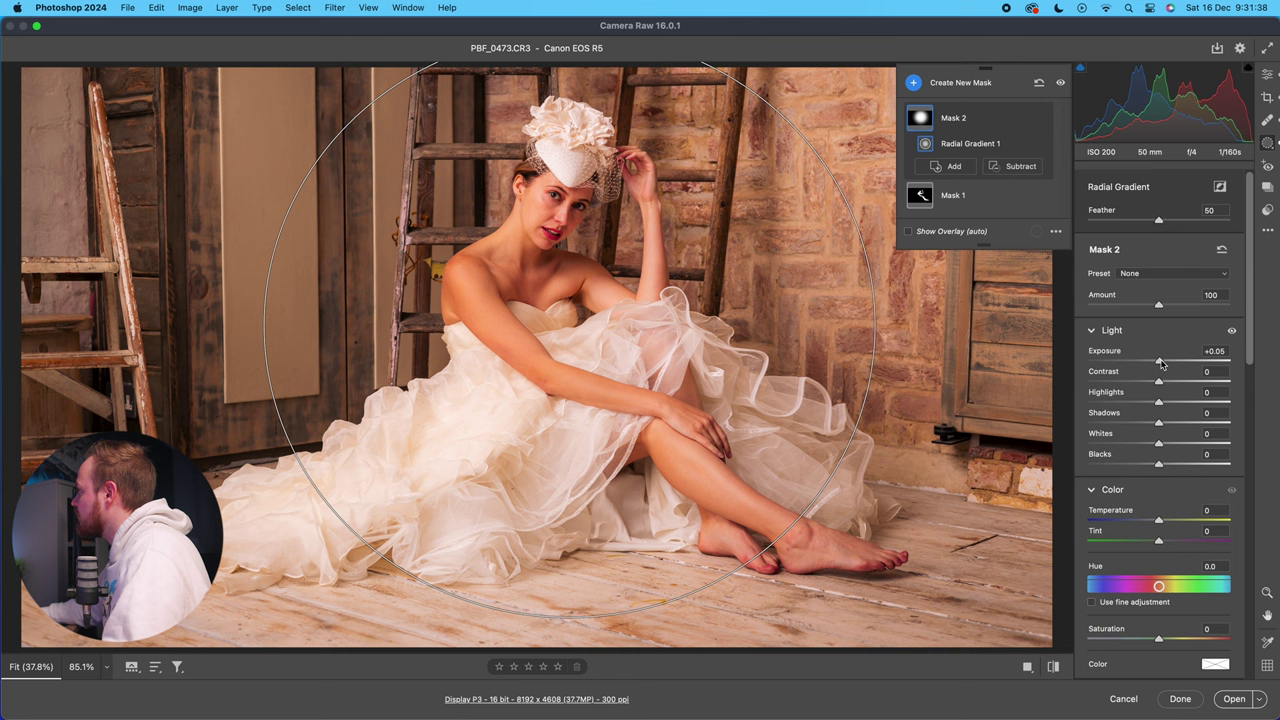
{"action": "double_click", "coordinate": [1160, 362]}
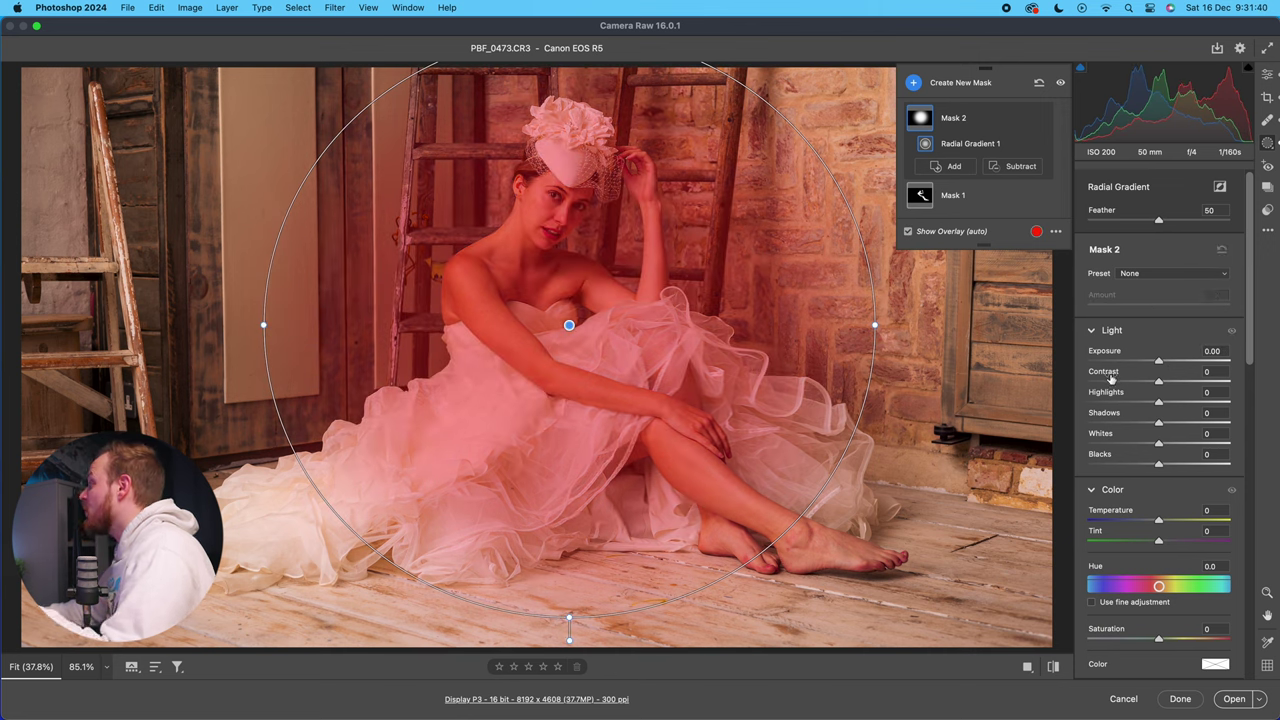
{"action": "scroll", "coordinate": [1110, 378], "scroll_direction": "down", "scroll_amount": 10}
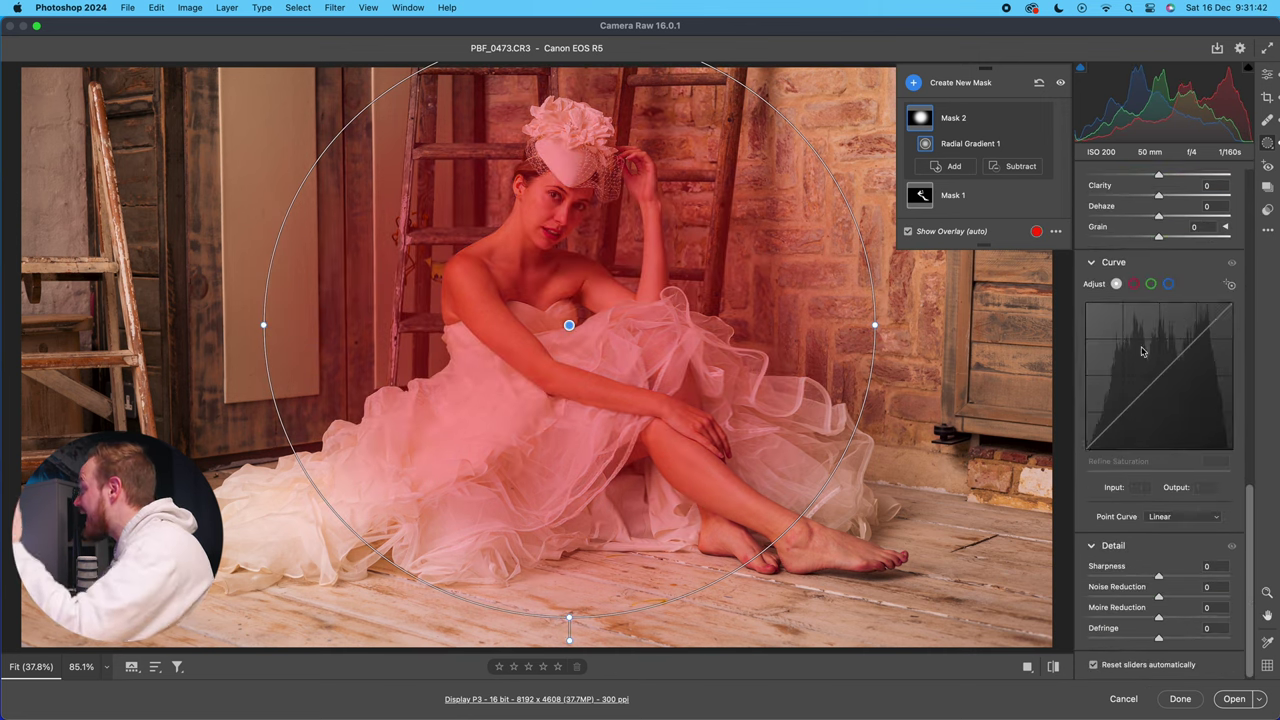
{"action": "scroll", "coordinate": [1150, 420], "scroll_direction": "up", "scroll_amount": 12}
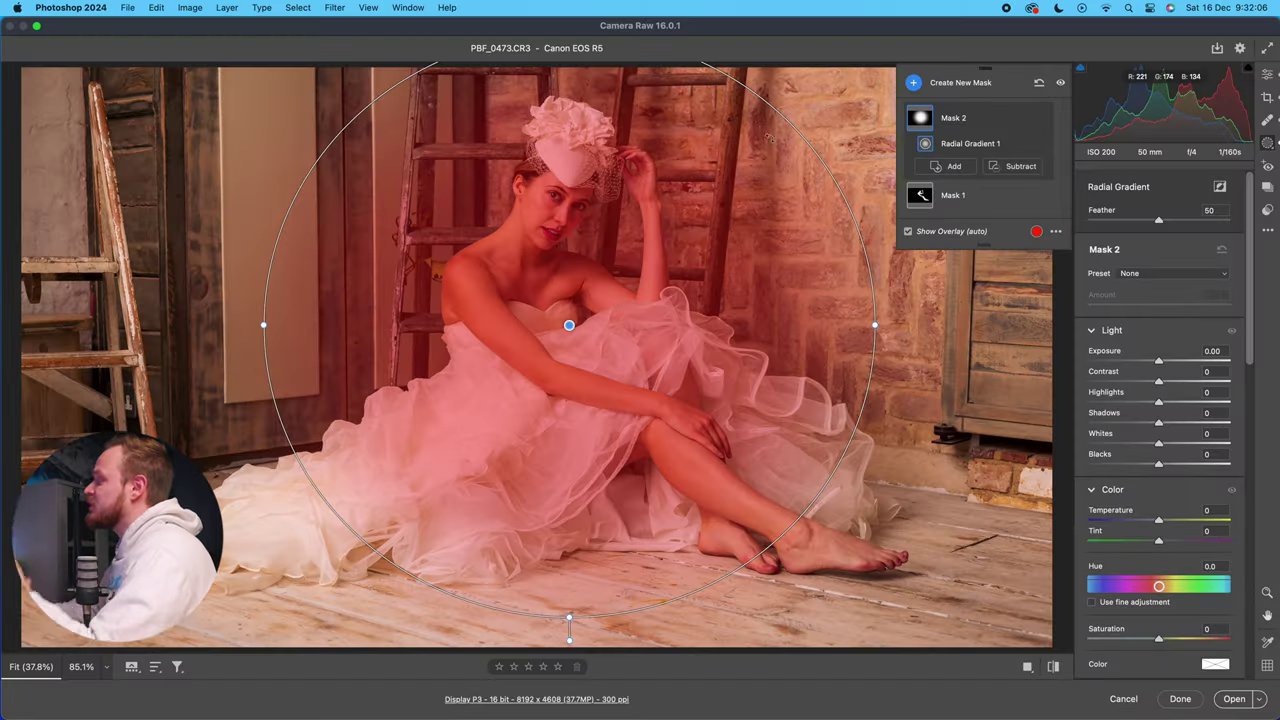
Shift the radial gradient slightly over the bride and delete Mask 2.
{"action": "mouse_move", "coordinate": [568, 324]}
{"action": "left_mouse_down"}
{"action": "mouse_move", "coordinate": [600, 323]}
{"action": "mouse_move", "coordinate": [577, 318]}
{"action": "left_mouse_up"}
{"action": "left_click", "coordinate": [1023, 118]}
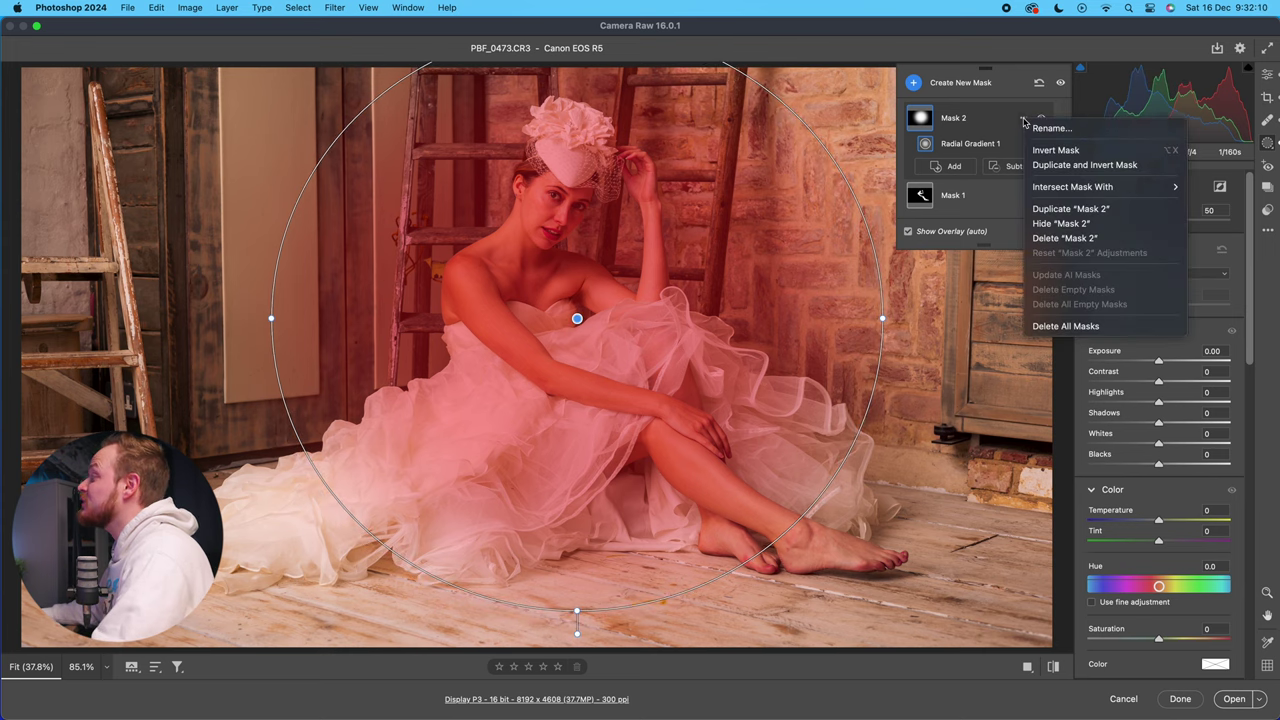
{"action": "left_click", "coordinate": [1041, 238]}
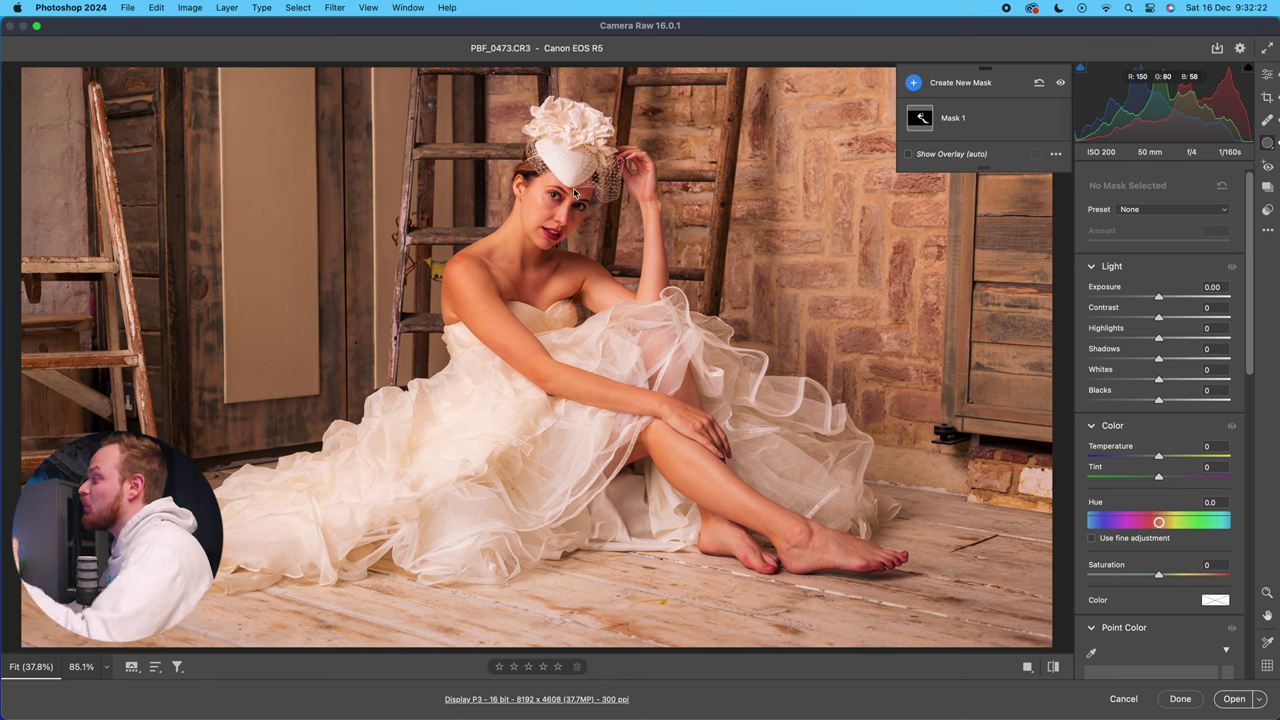
Turn on the mask overlay, select Mask 1 to inspect its skin coverage, and review the available mask types.
{"action": "left_click", "coordinate": [908, 155]}
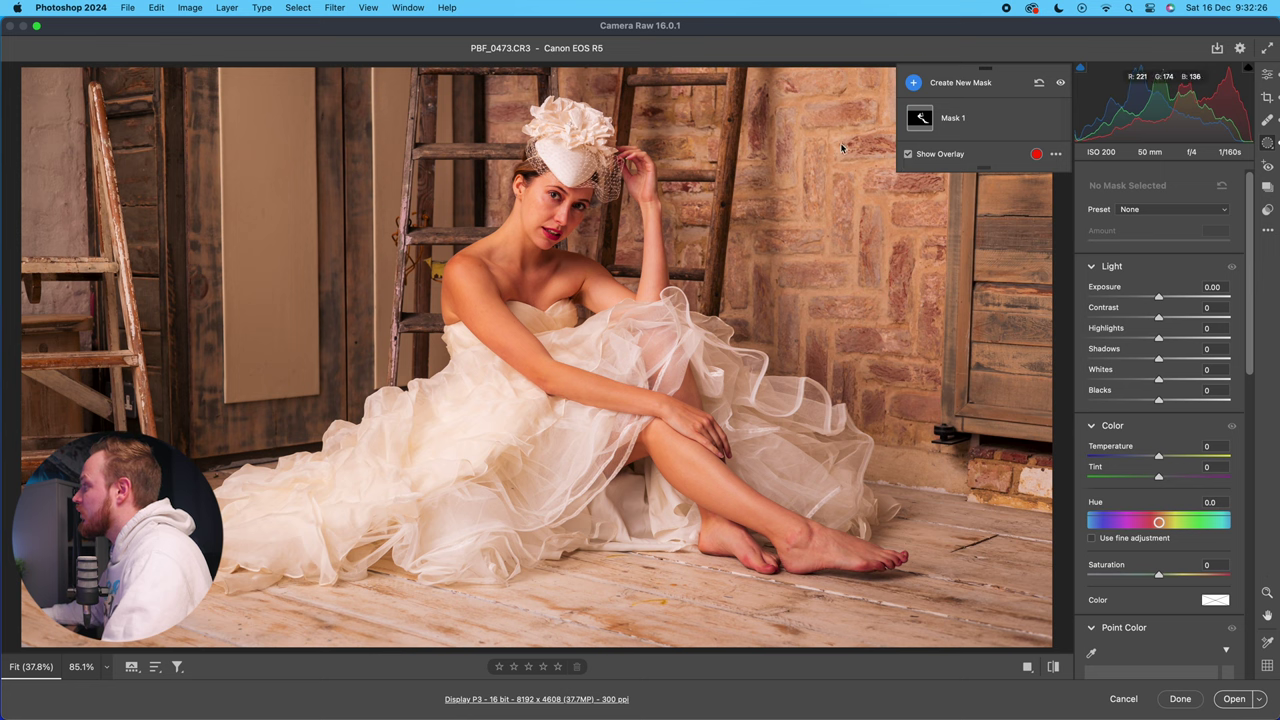
{"action": "left_click", "coordinate": [920, 120]}
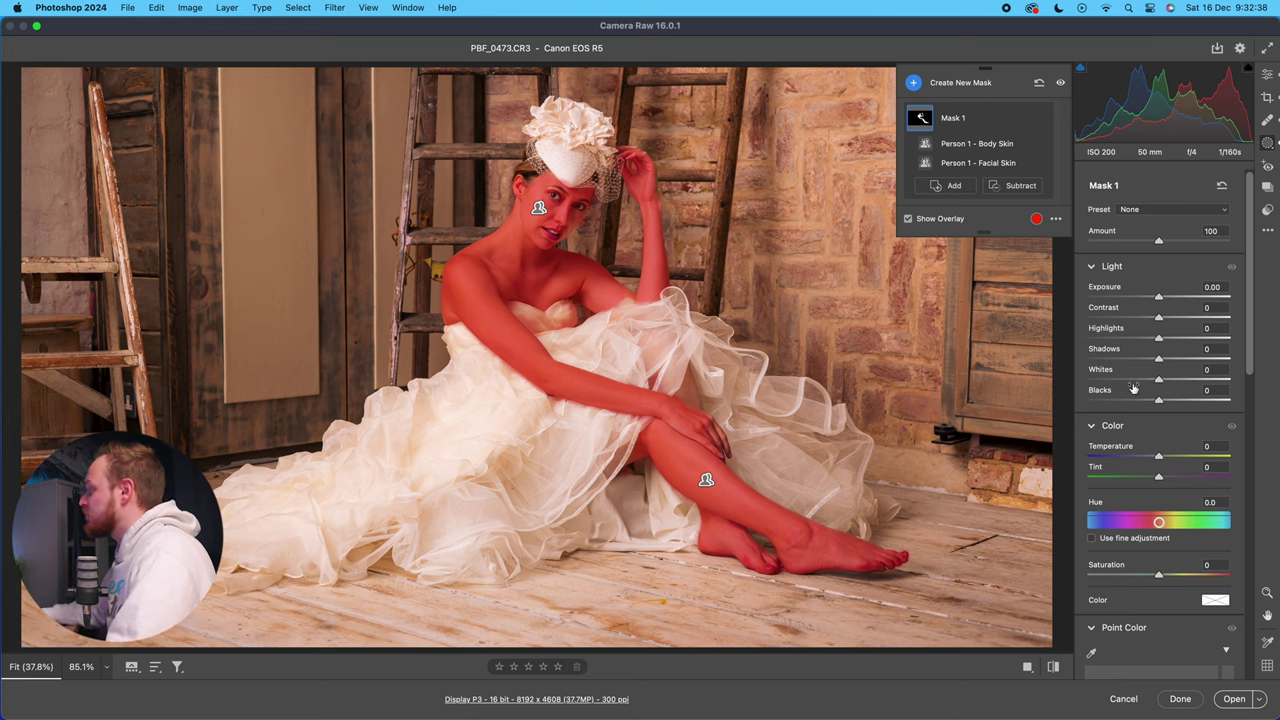
{"action": "scroll", "coordinate": [1133, 388], "scroll_direction": "down", "scroll_amount": 5}
{"action": "scroll", "coordinate": [1135, 440], "scroll_direction": "up", "scroll_amount": 5}
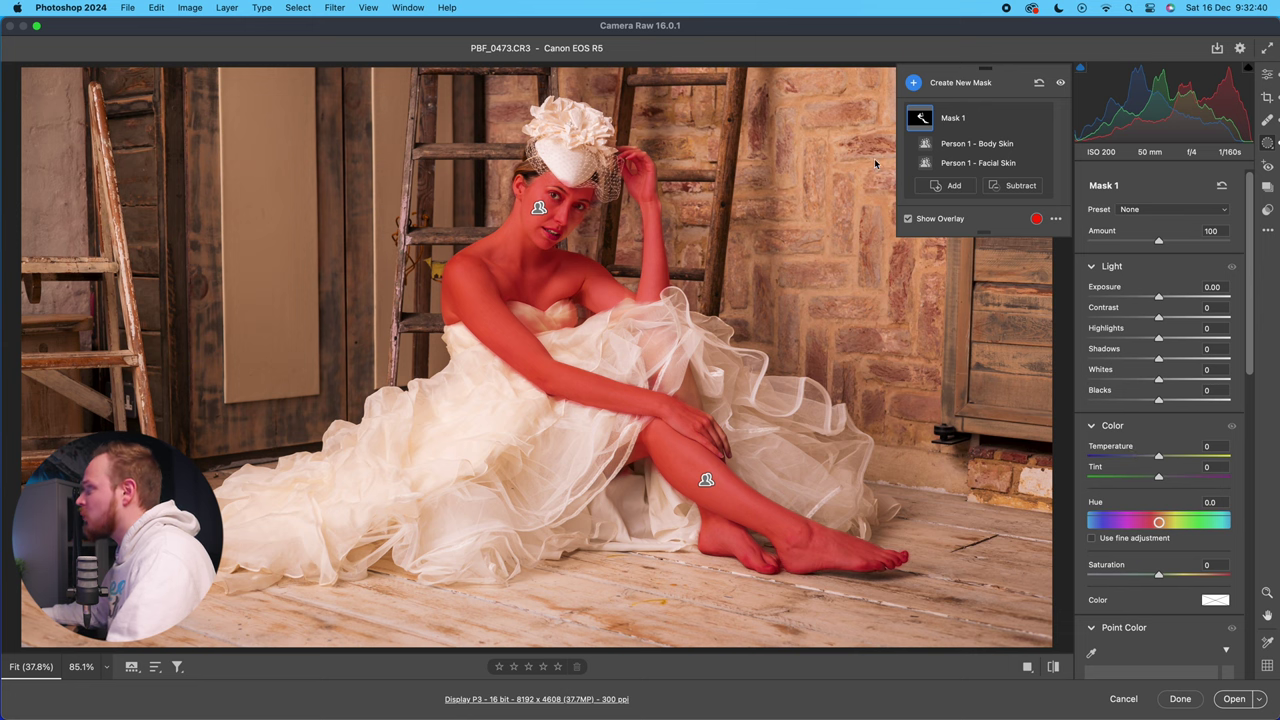
{"action": "left_click", "coordinate": [912, 82]}
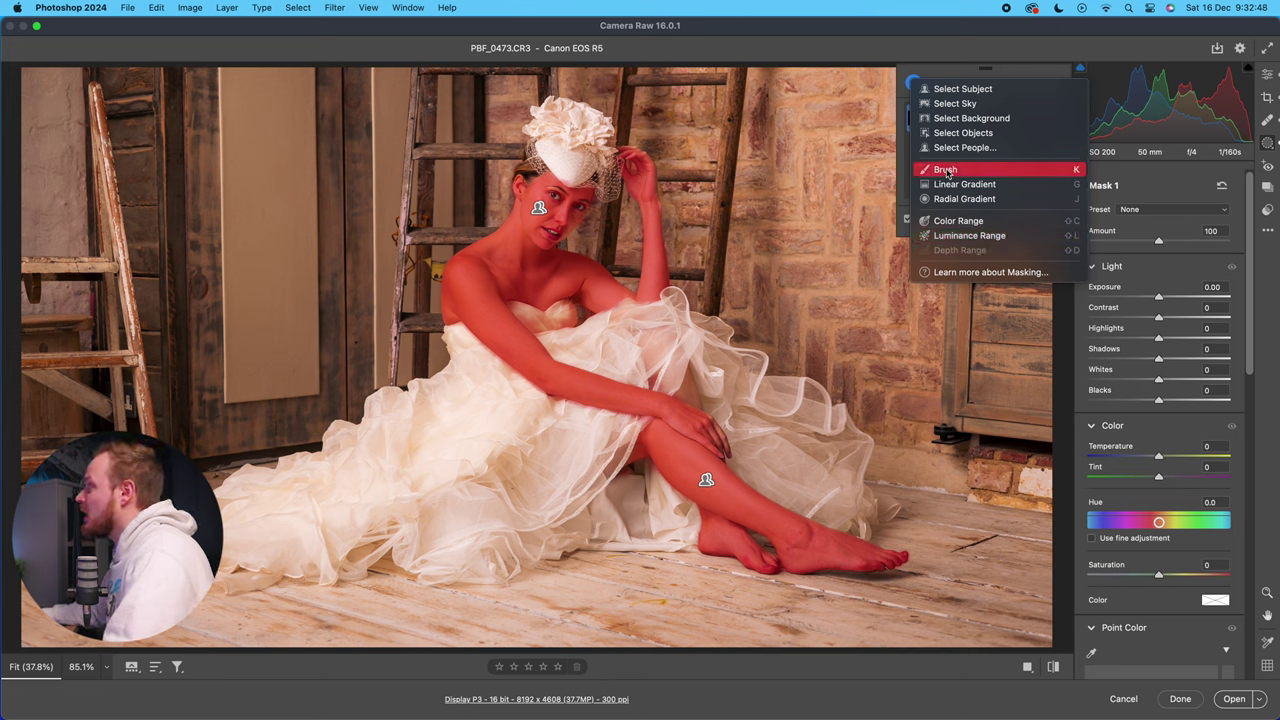
{"action": "left_click", "coordinate": [835, 127]}
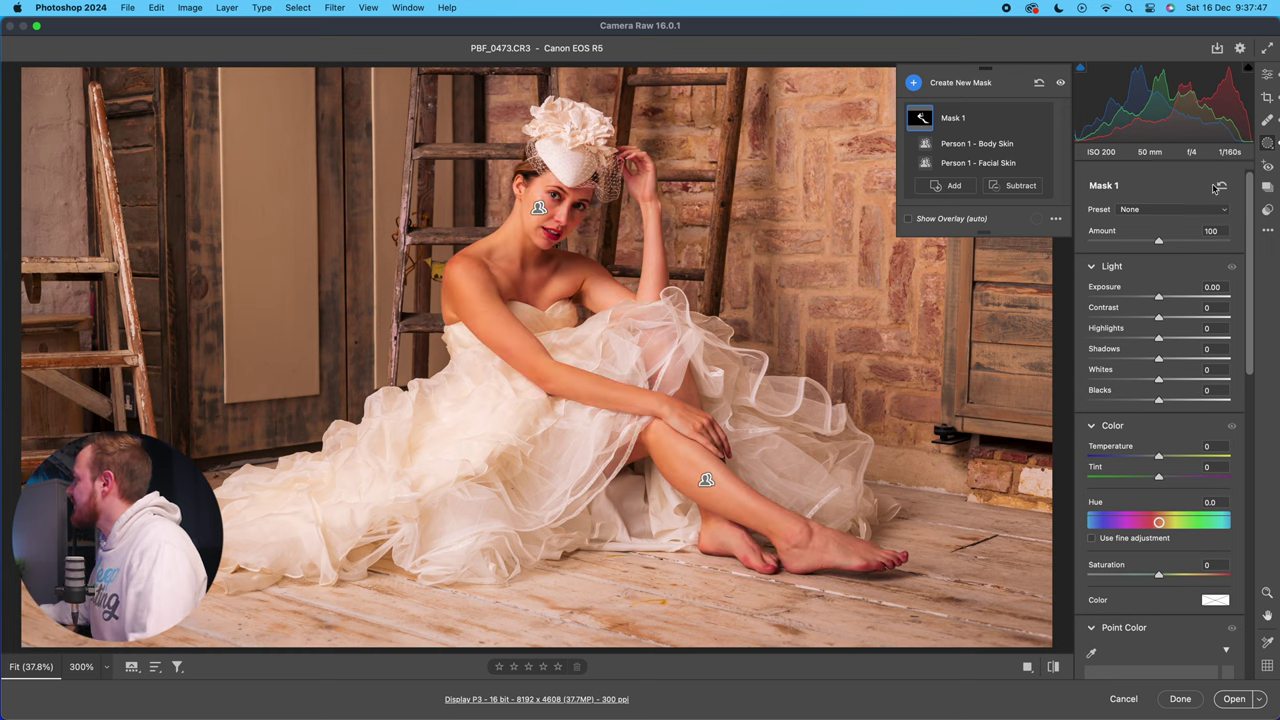
Open the Red Eye correction tool.
{"action": "left_click", "coordinate": [1267, 168]}
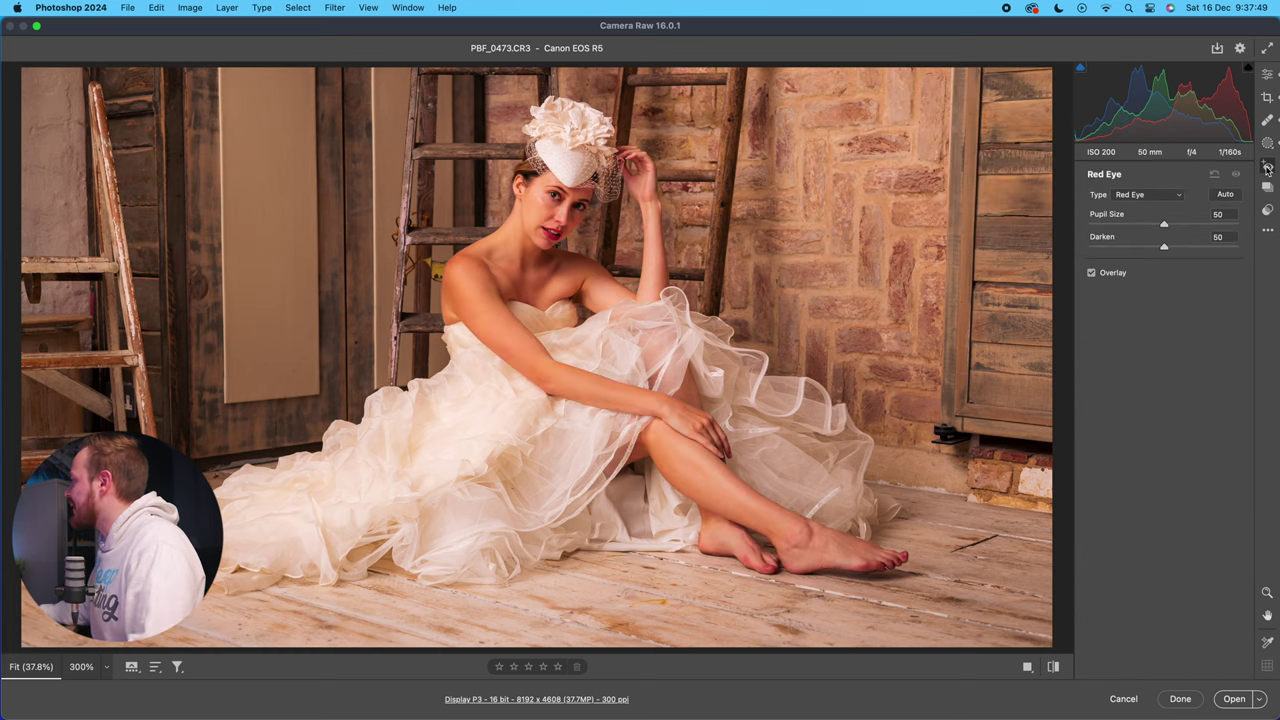